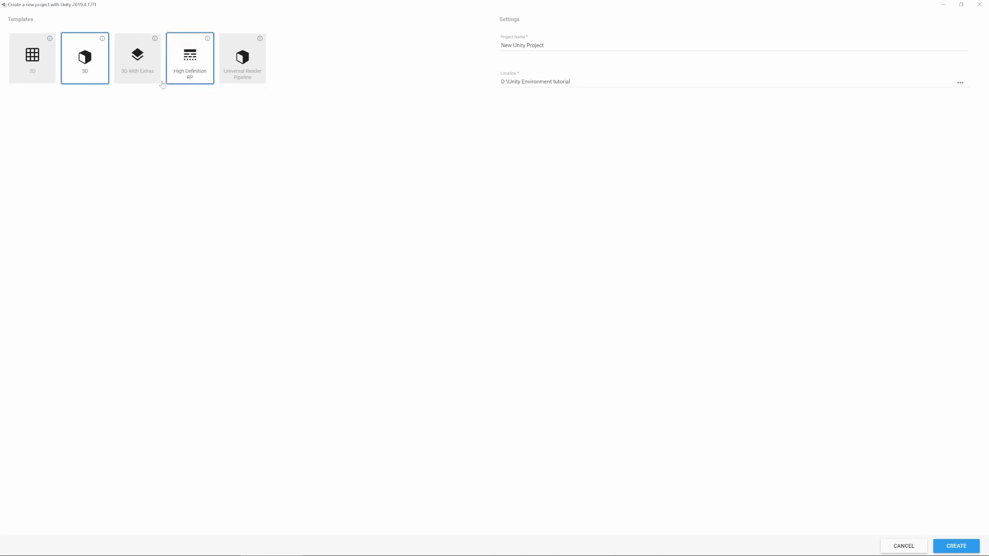
Step: Create a Universal Render Pipeline project named "Environmental tutorial" in the D:\Unity Environment tutorial location
click(251, 78)
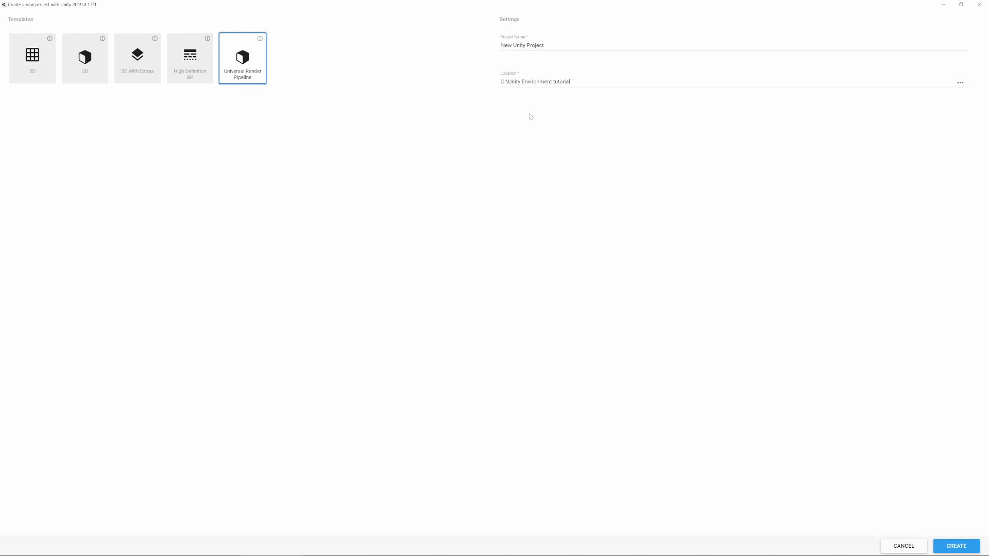
drag(501, 81, 570, 82)
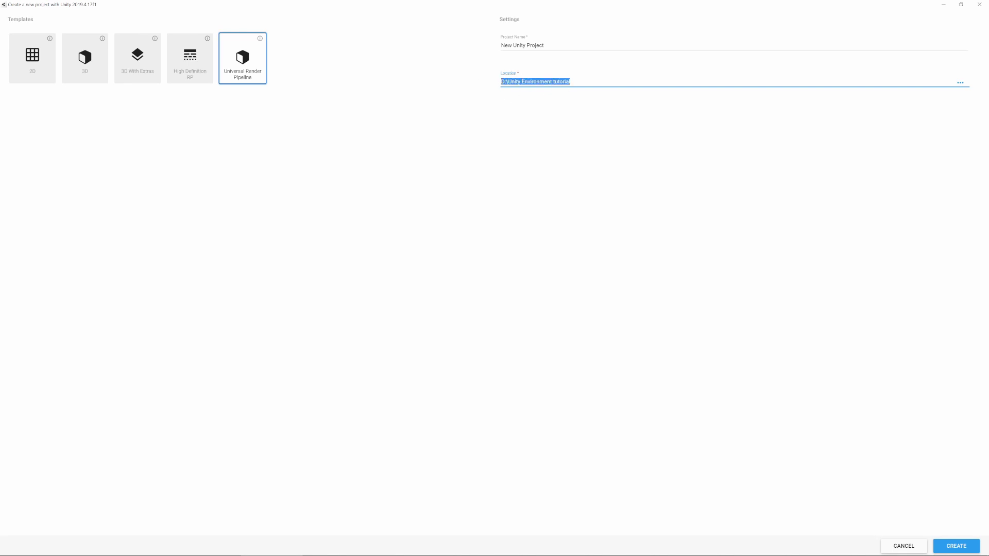
drag(566, 45, 421, 51)
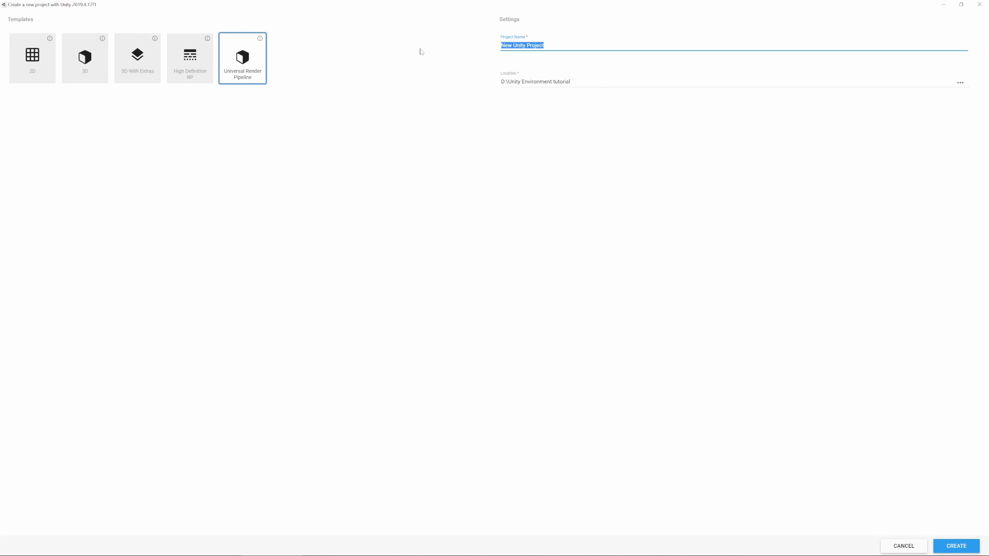
text(Environmental tutorial)
click(952, 546)
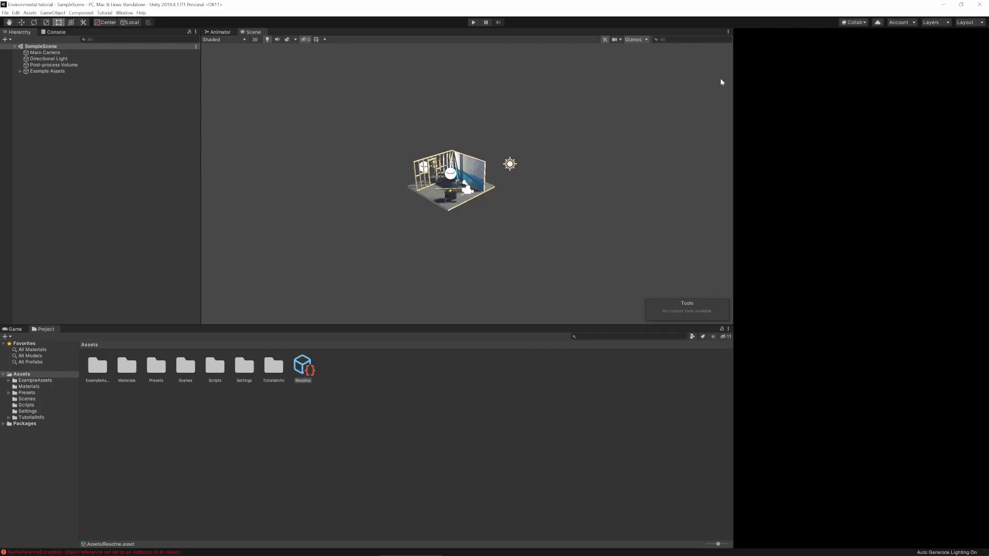
Step: Widen the Scene view by narrowing the Inspector area beside it
scroll(616, 185, up, 5)
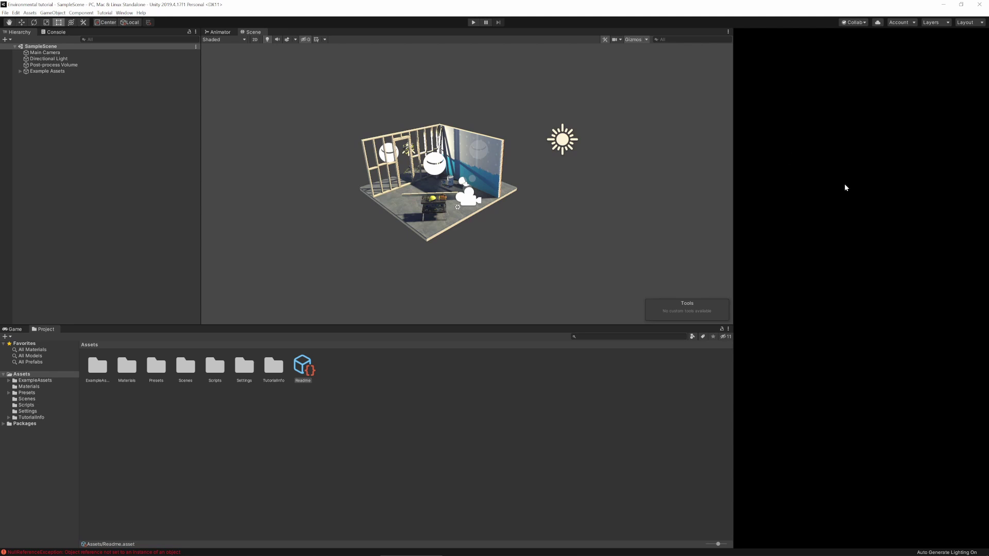
drag(731, 194, 872, 176)
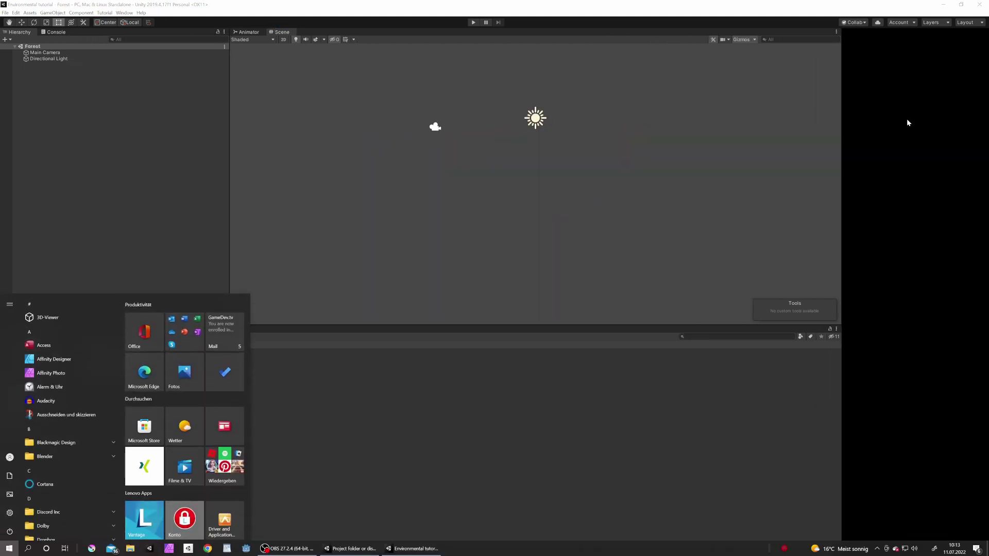
click(908, 122)
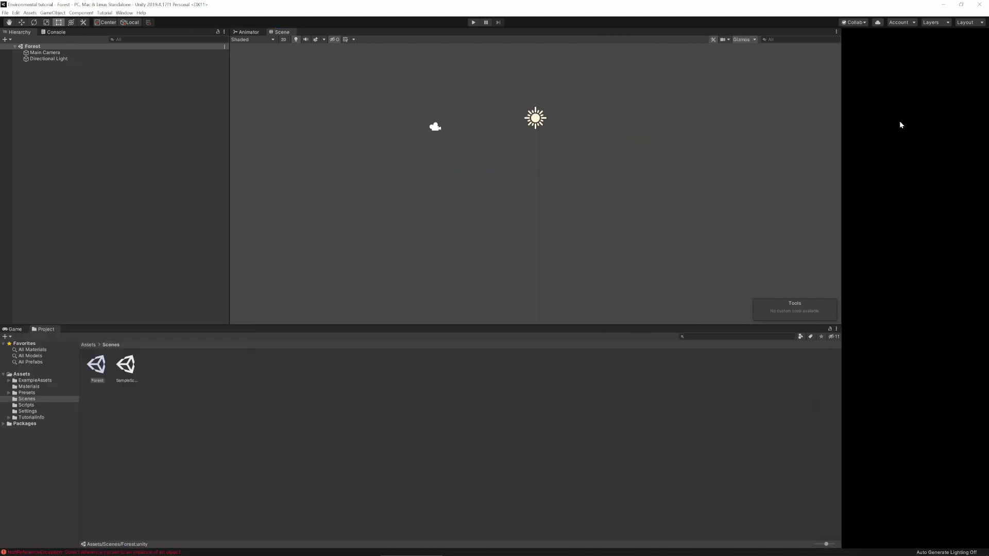
click(586, 161)
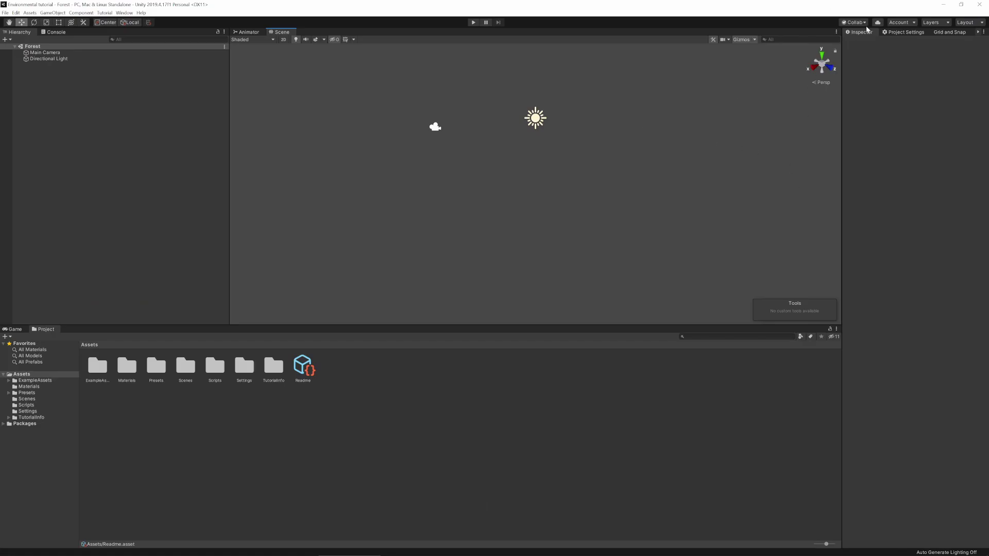
Step: View the Quality project settings, and select the Forest scene asset in the Scenes folder
click(906, 33)
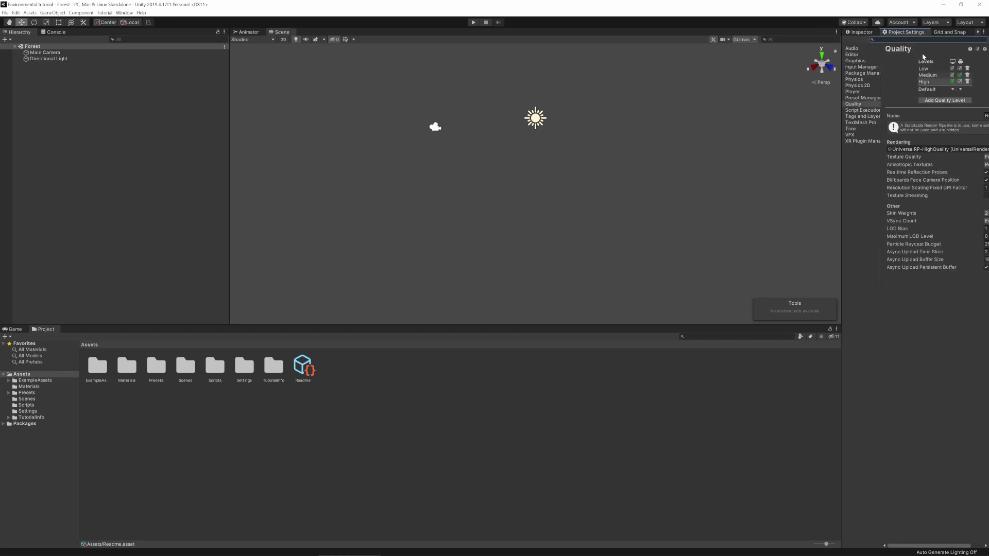
click(859, 33)
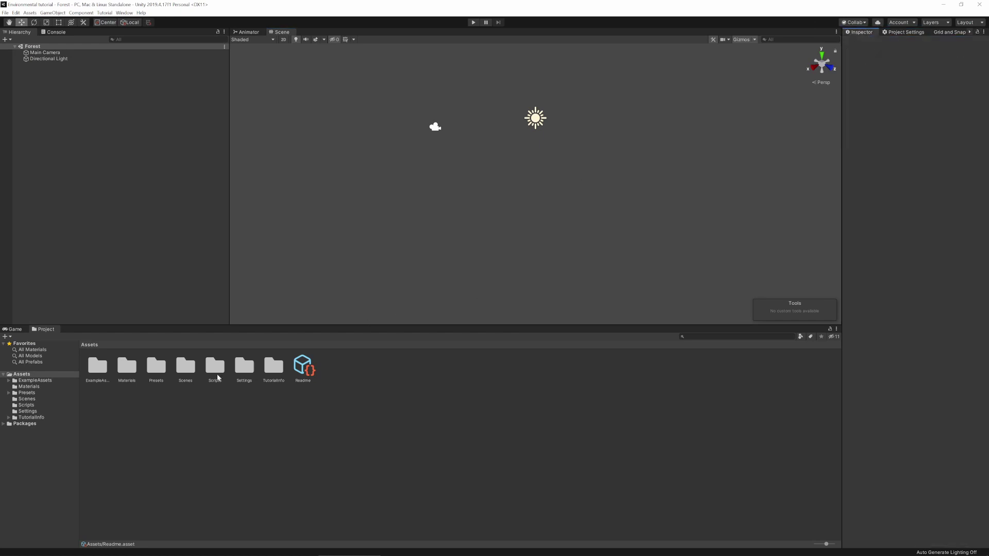
click(27, 399)
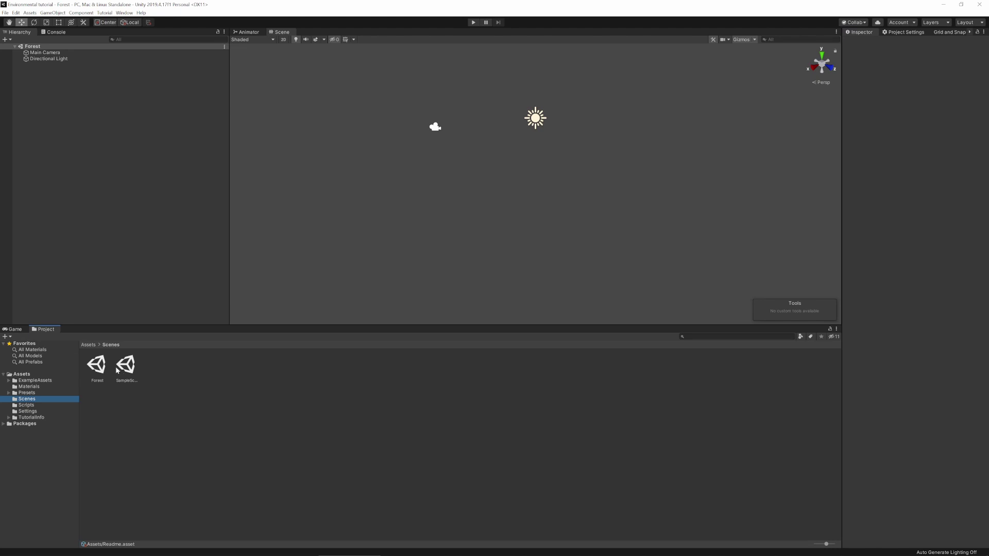
click(97, 367)
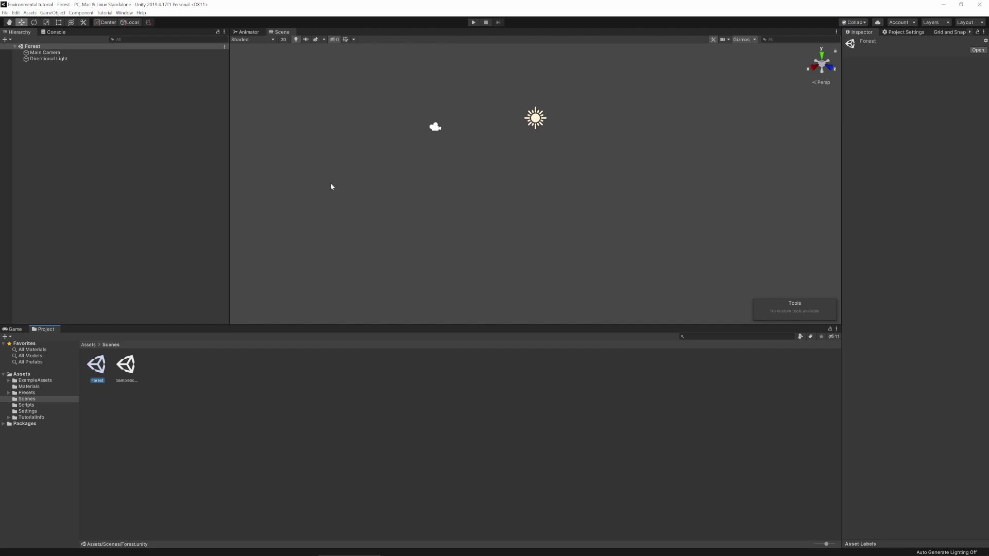
Step: Show My Assets in the Package Manager and sign in to access the purchased assets
click(125, 14)
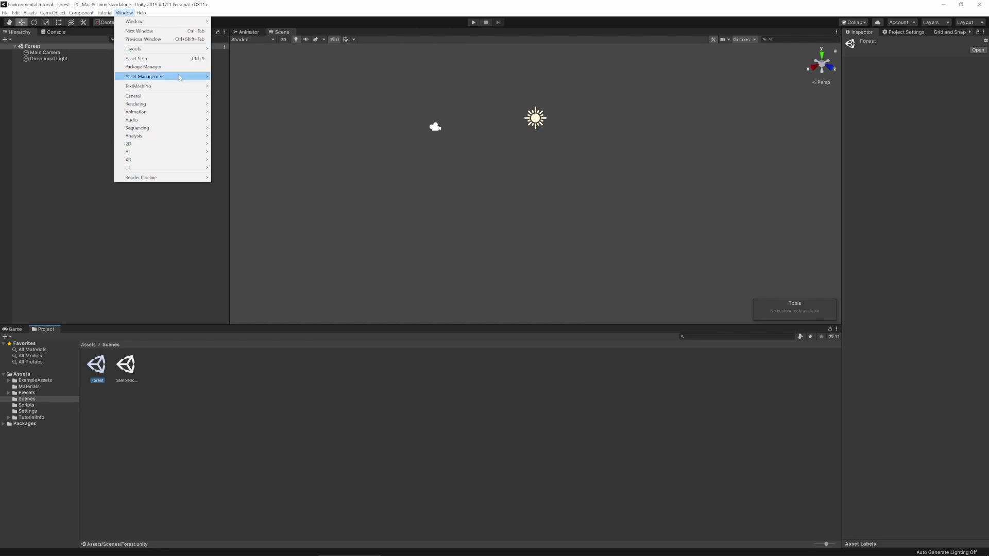
mouse_move(179, 77)
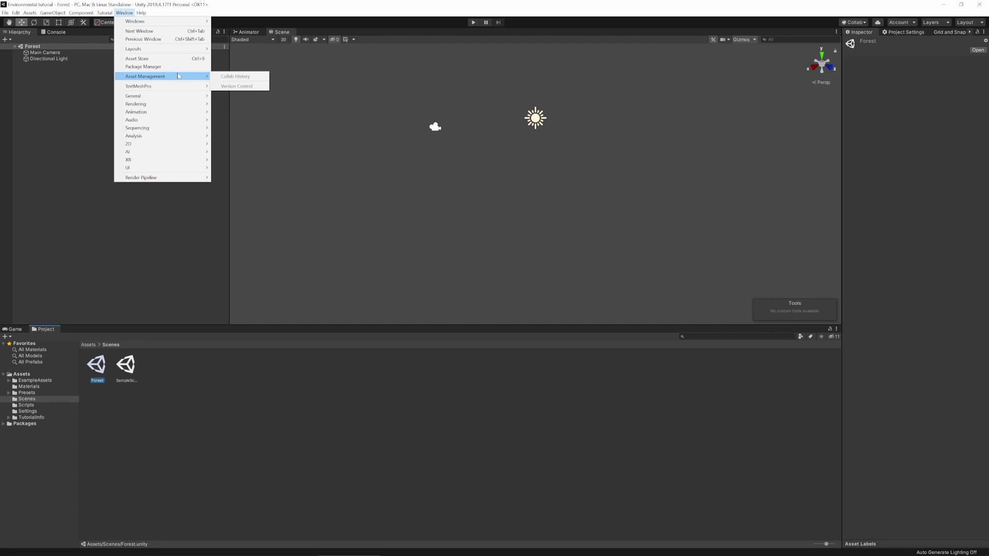
click(465, 126)
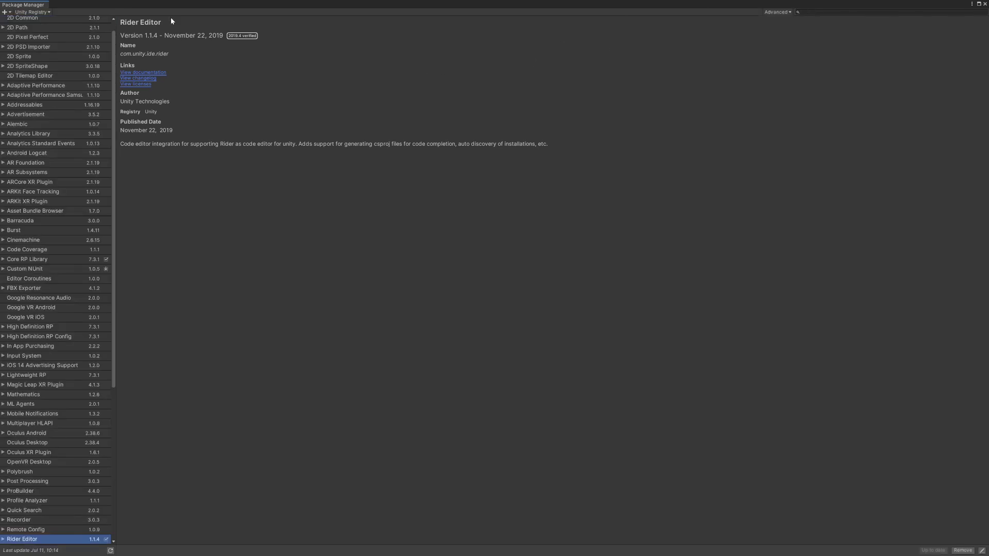
click(45, 12)
click(36, 40)
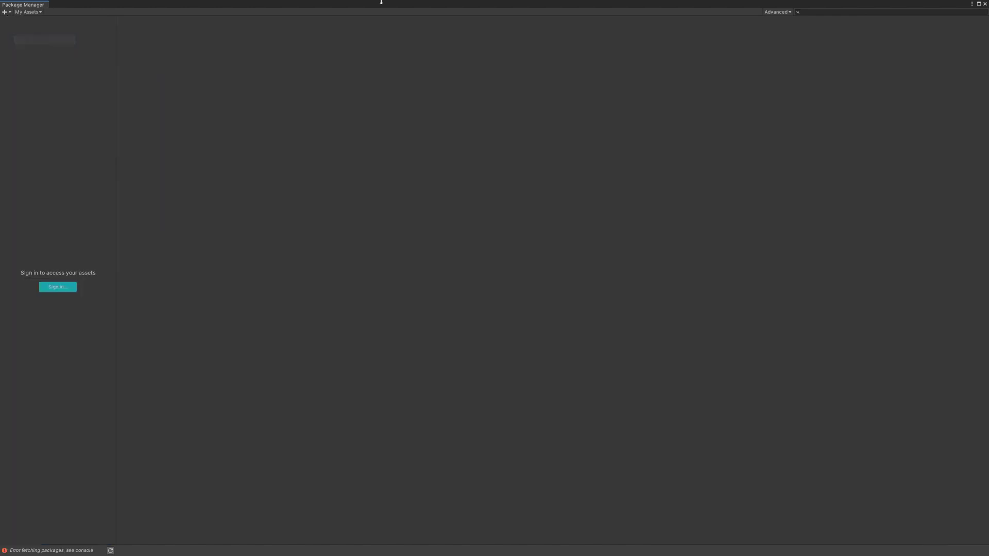
click(60, 288)
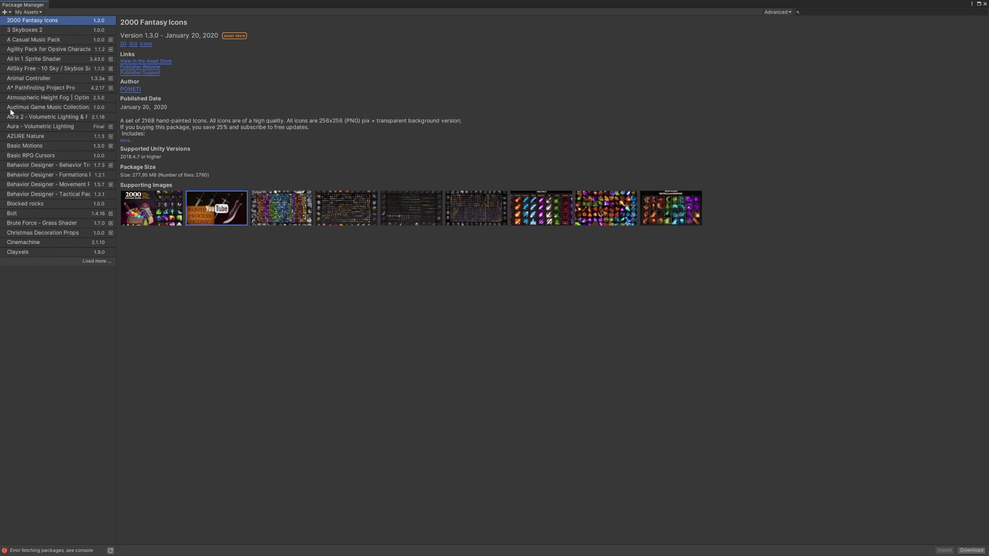
Step: Import the whole AllSky Free - 10 Sky / Skybox Set package into the project
click(31, 69)
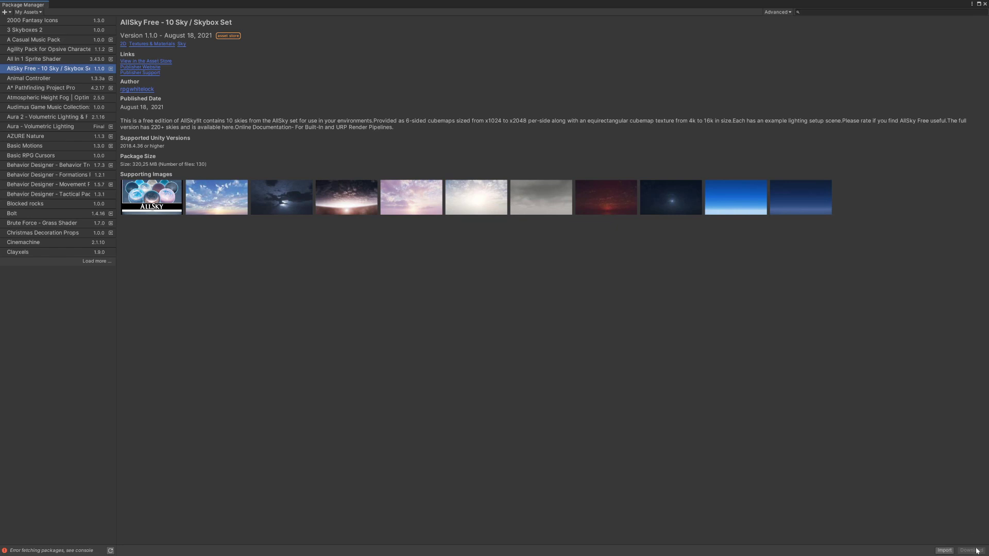
click(944, 550)
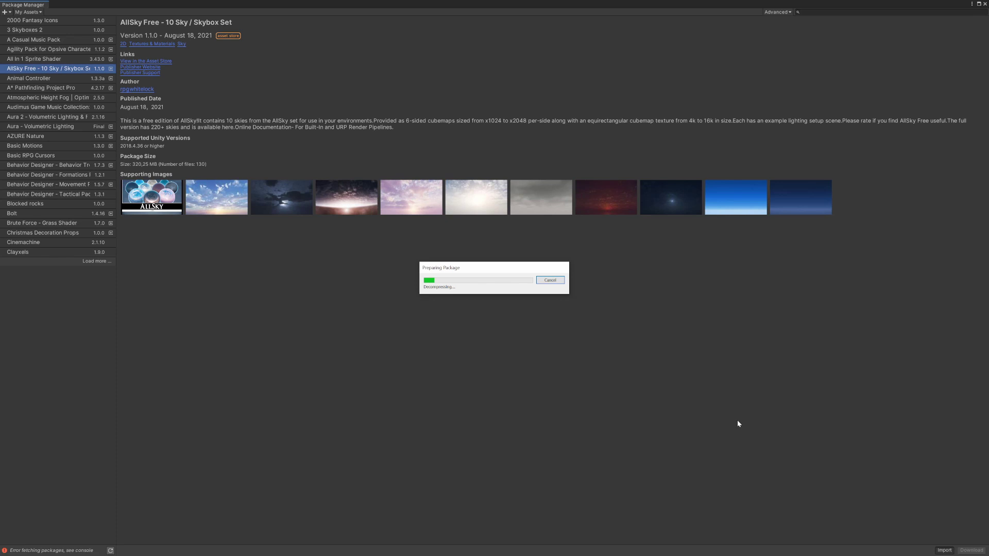
click(353, 400)
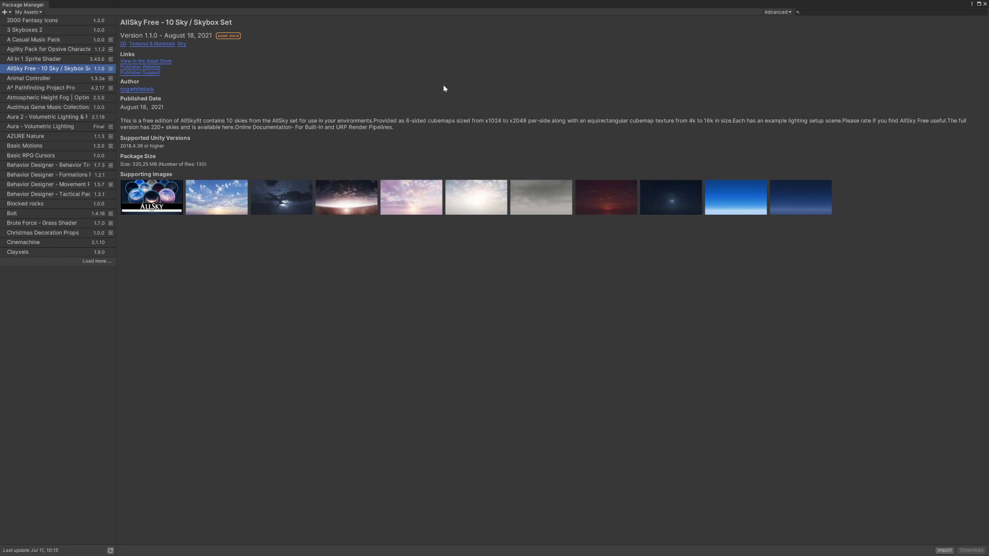
Step: Search My Assets for "easy character" and import the complete Easy Character Movement package, accepting the overwrite of project settings
click(801, 12)
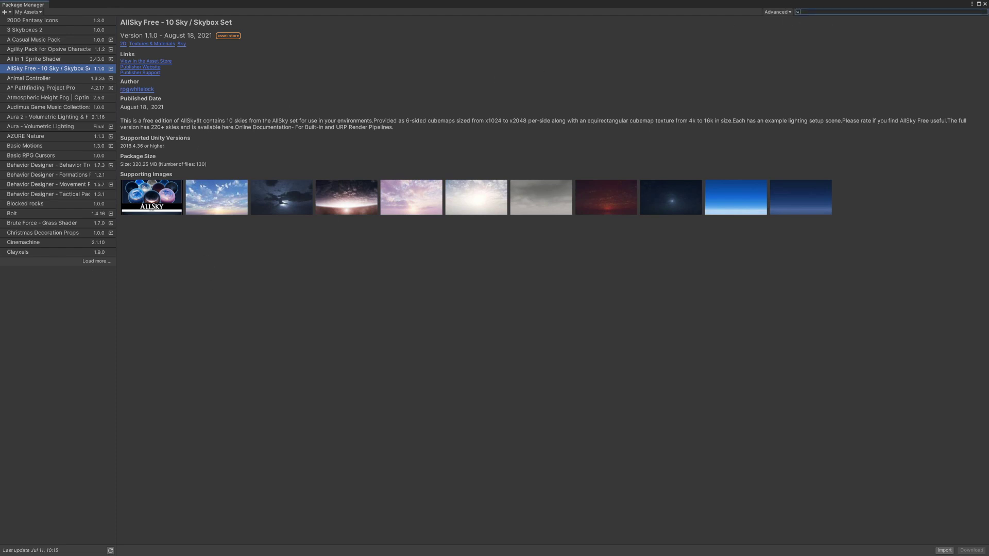
text(easy character)
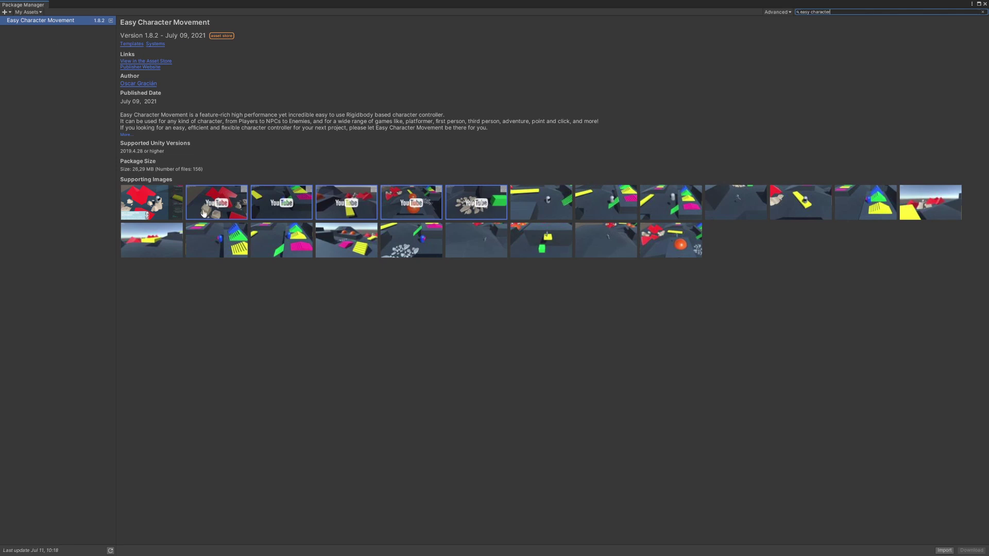
click(950, 551)
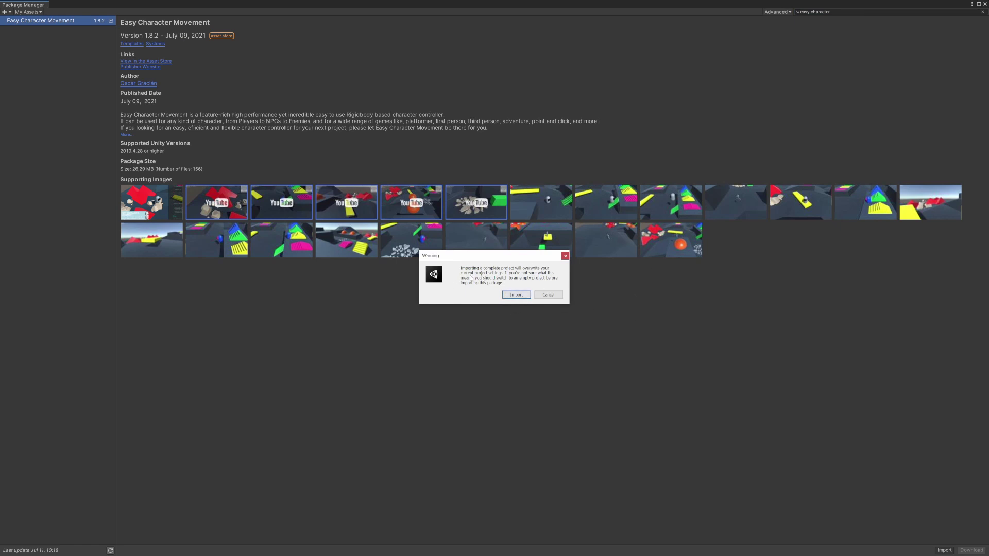
click(516, 295)
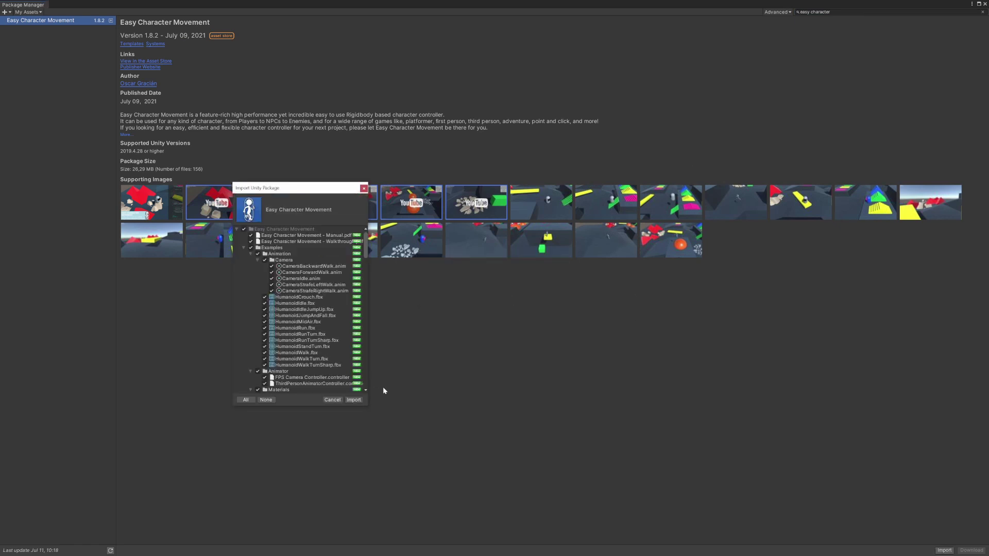
click(354, 400)
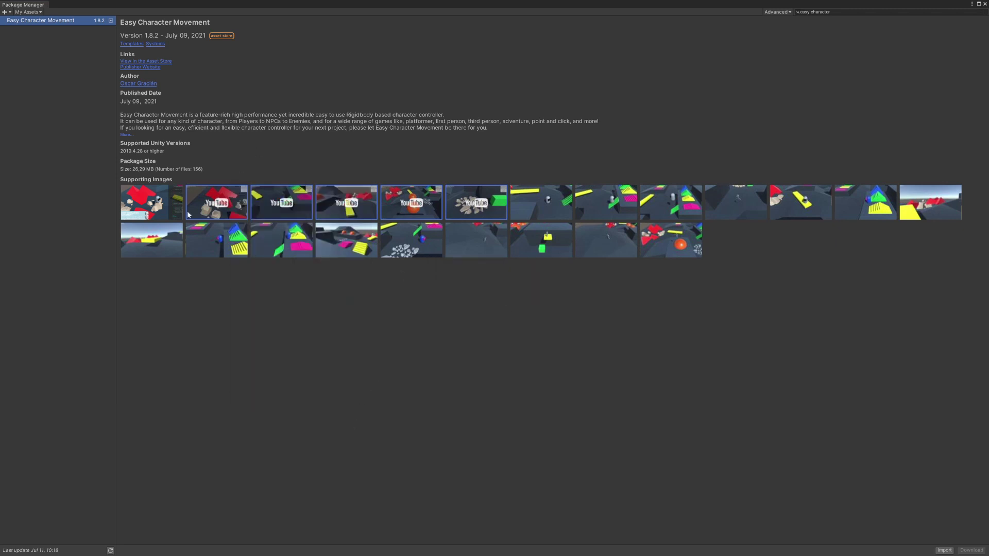
Step: Search My Assets for "forest" and download the Forest Environment - Dynamic Nature package
click(843, 12)
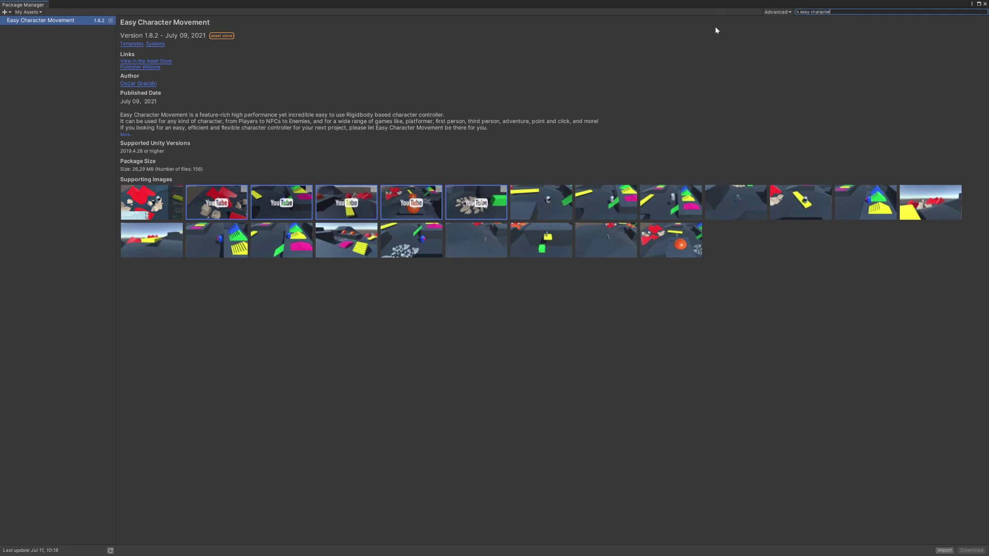
drag(840, 11, 803, 11)
text(forest)
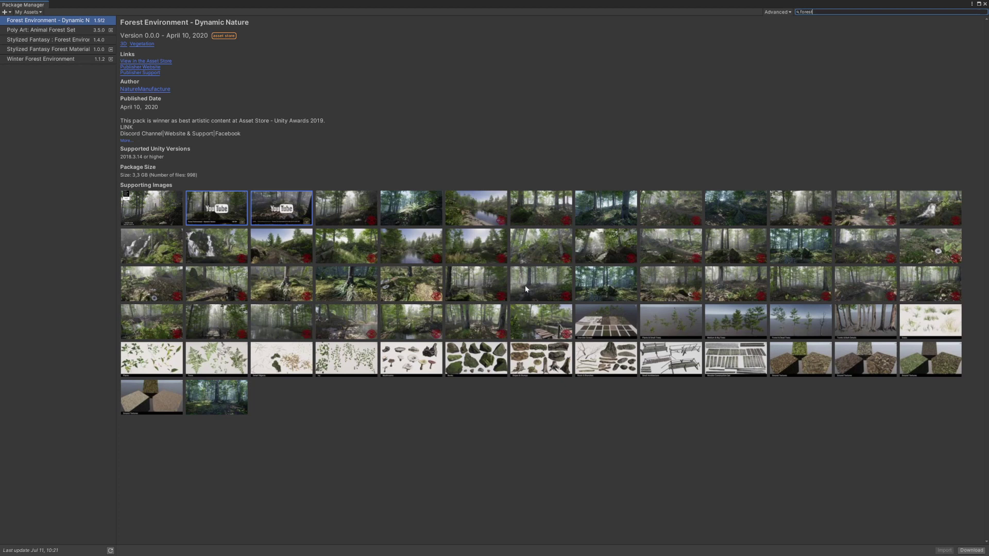
click(120, 175)
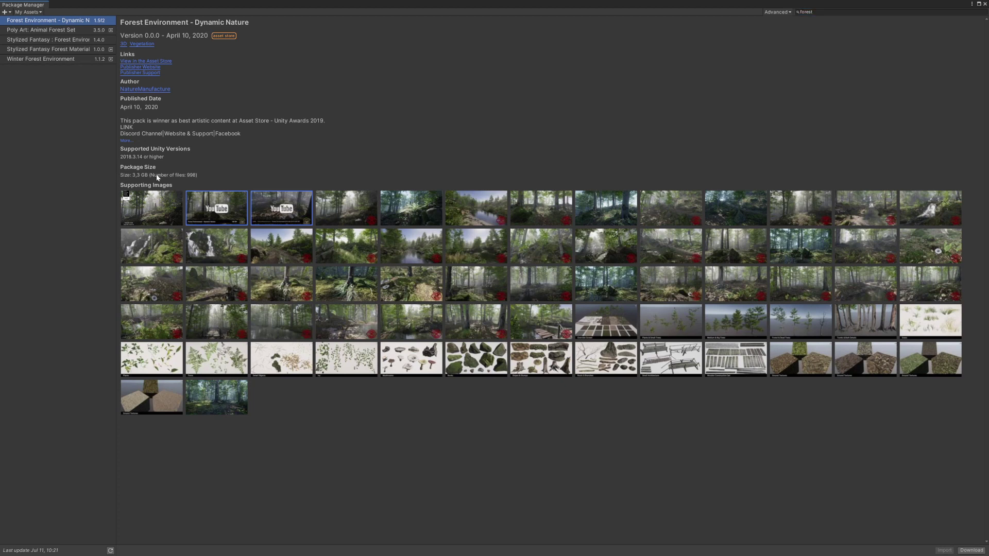
click(964, 550)
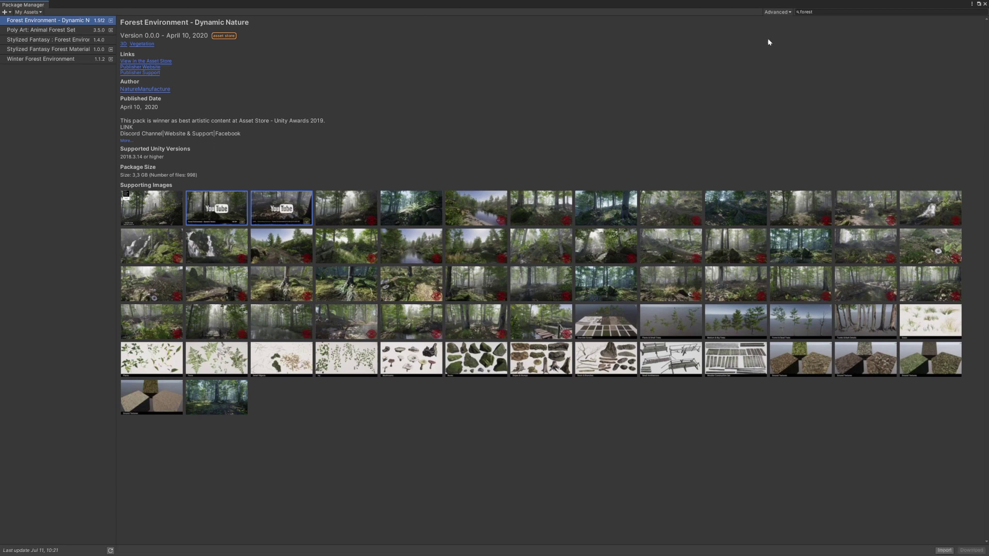
Step: Search My Assets for "prefab", import the Prefab Painter 2 package, and close the Package Manager
key(ctrl+f)
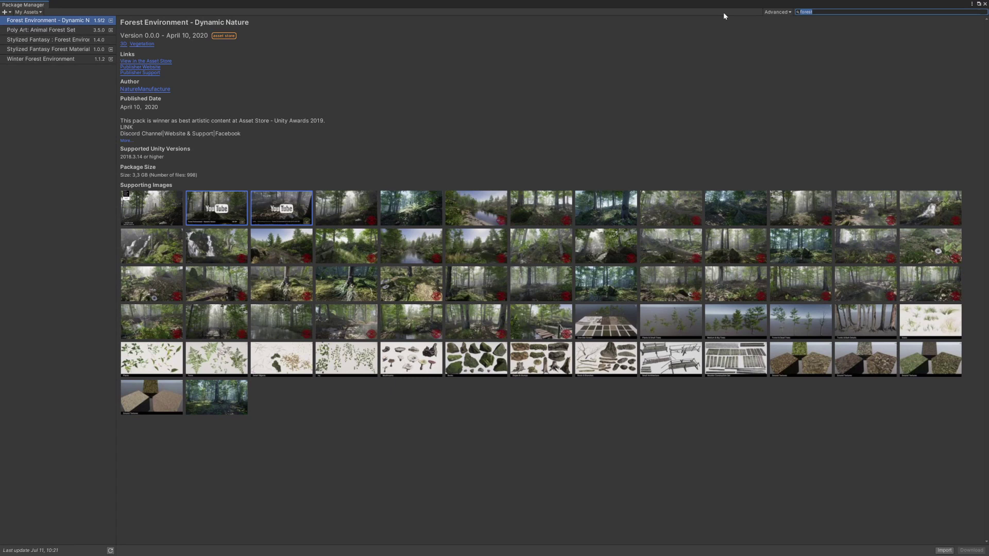
text(prefabs)
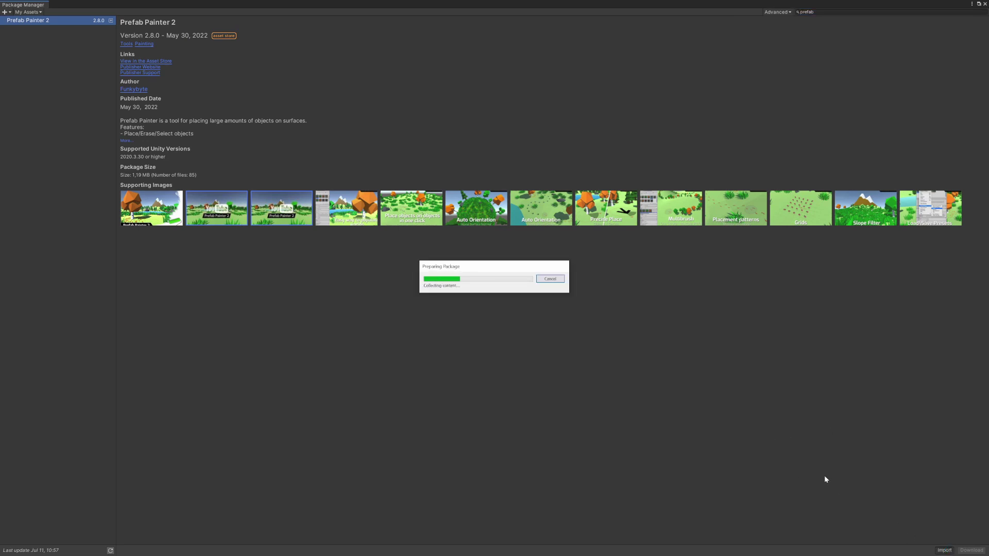
click(353, 399)
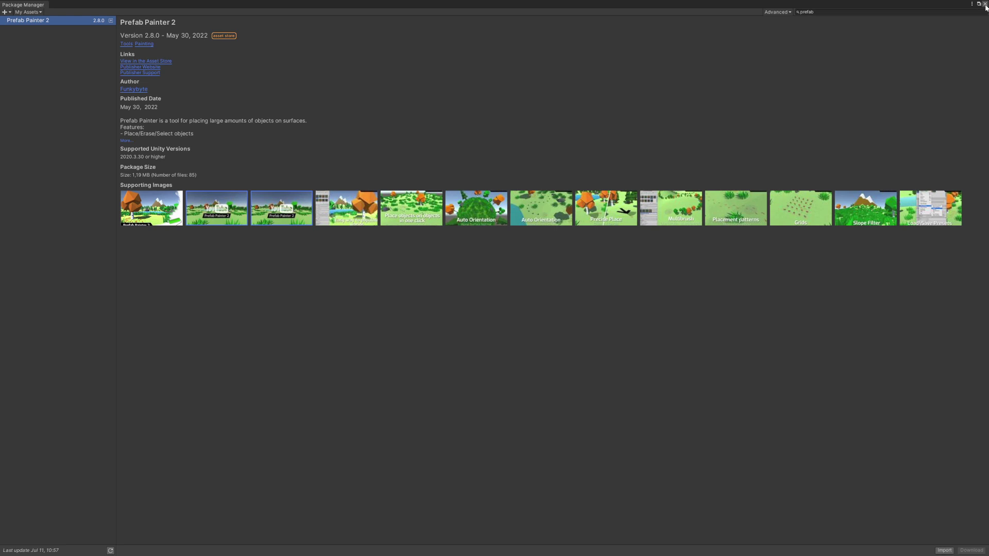
click(985, 3)
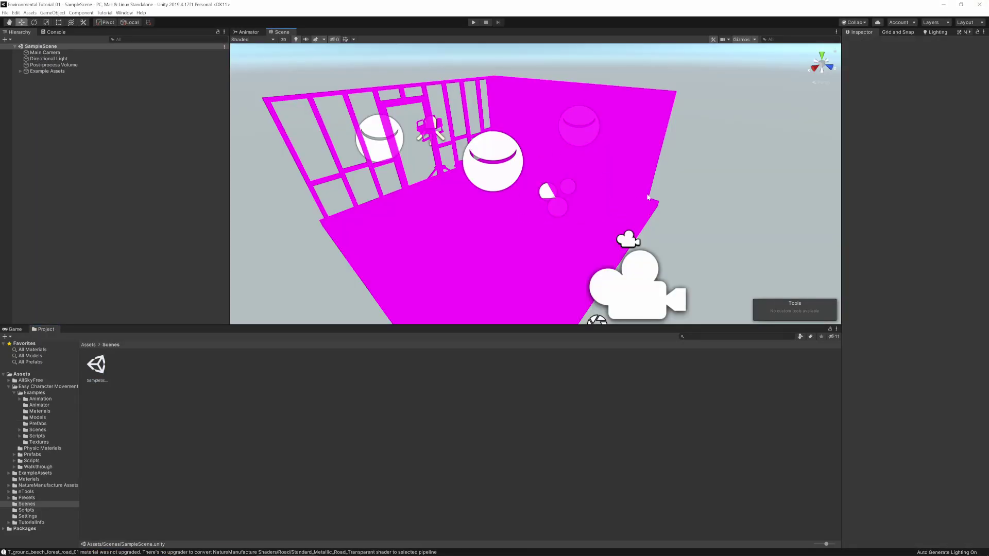
Step: Examine how the materials of the sample room render in SampleScene from several angles
alt+drag(460, 223, 538, 214)
middle_drag(458, 238, 465, 218)
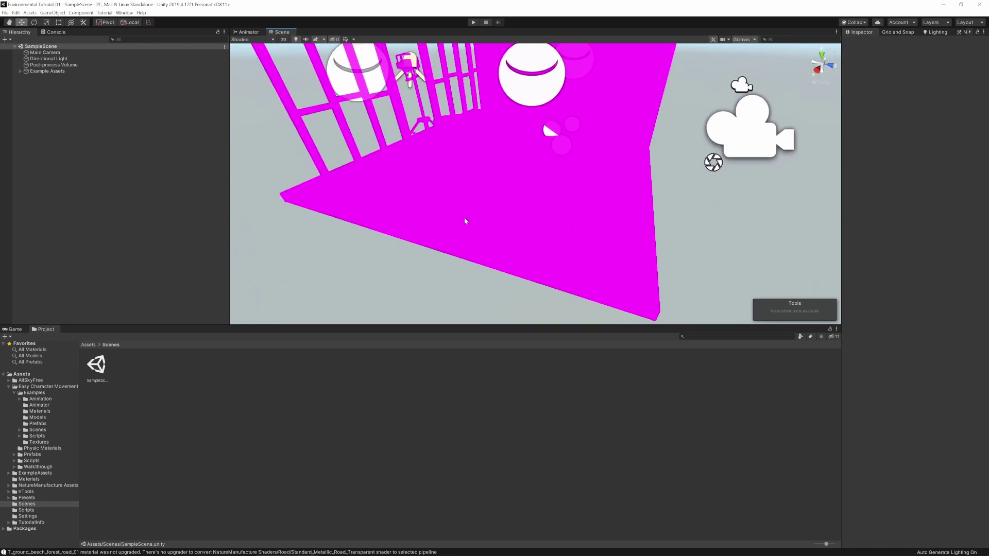
alt+drag(464, 218, 493, 208)
middle_drag(493, 208, 538, 201)
right_drag(538, 201, 603, 178)
alt+drag(604, 177, 526, 177)
scroll(517, 191, down, 3)
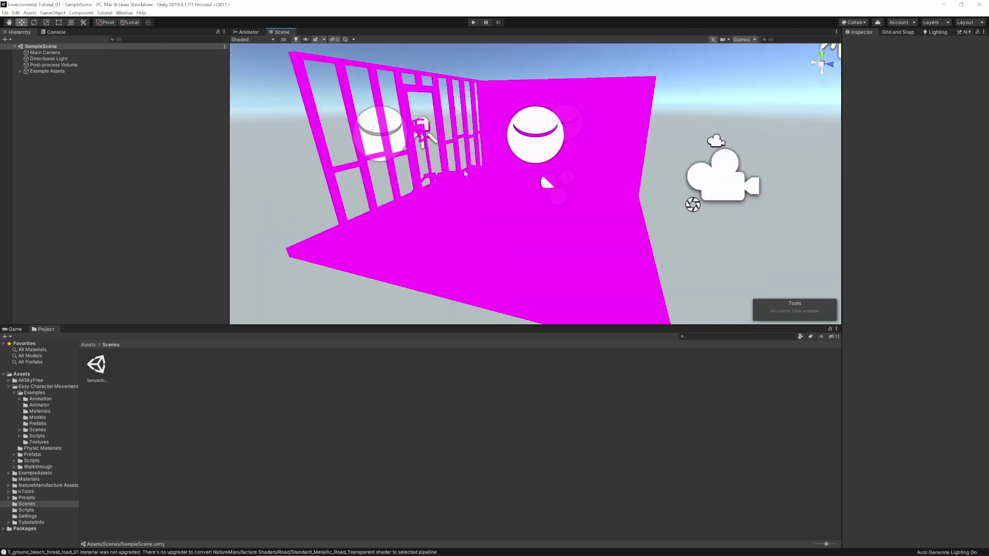
Step: Assign UniversalRP-HighQuality as the scriptable render pipeline asset in the project's Graphics settings, and close the settings
click(6, 12)
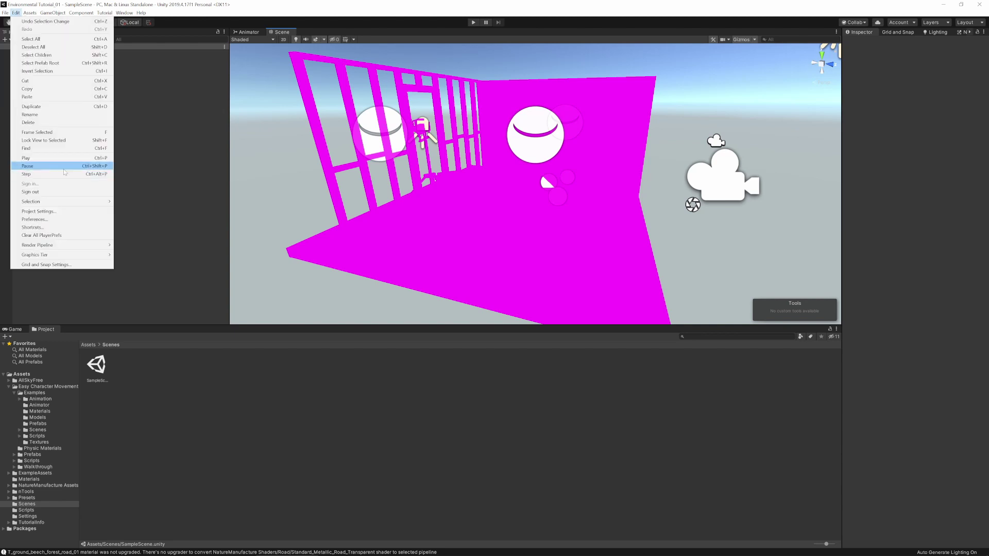
click(63, 211)
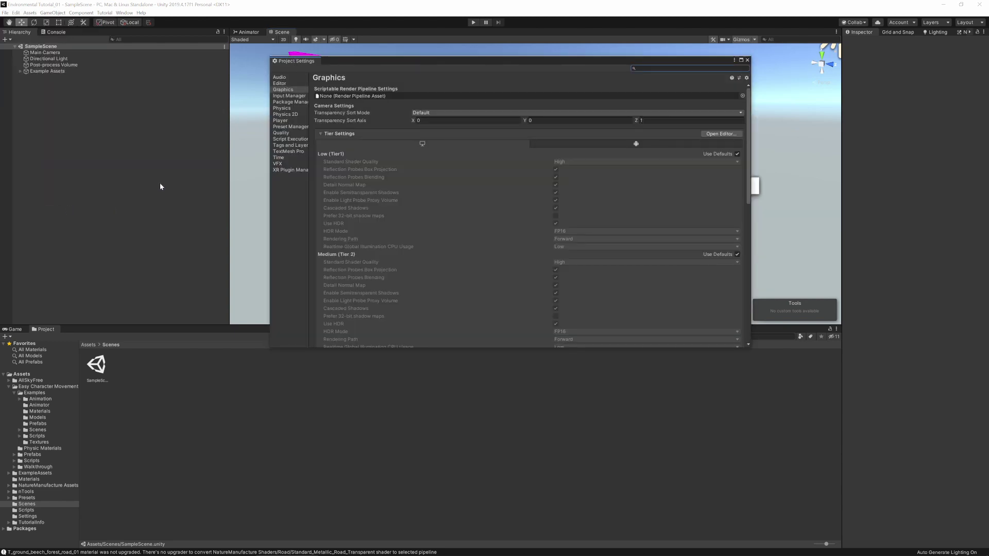
click(282, 90)
click(283, 84)
click(289, 102)
click(286, 90)
click(742, 96)
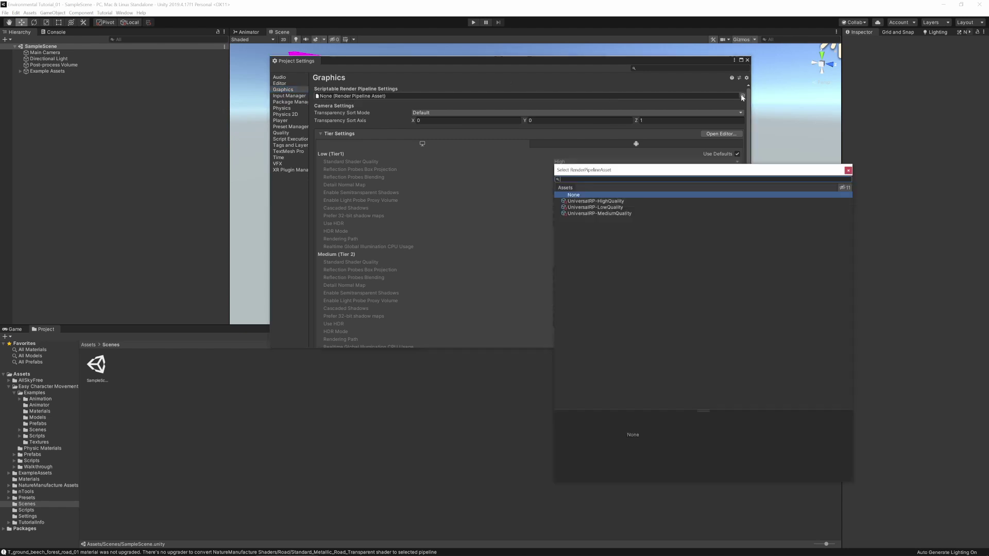
click(583, 202)
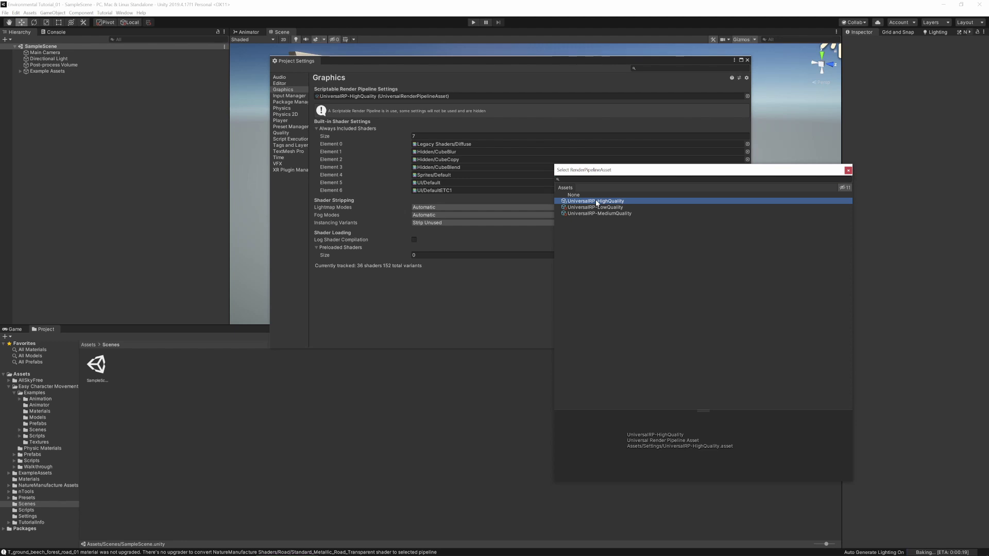
double_click(596, 202)
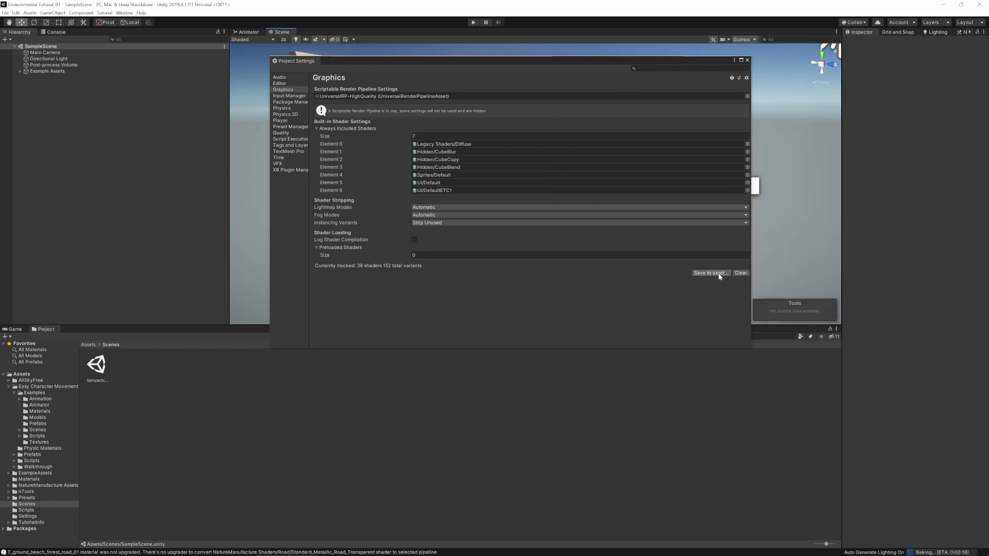
click(747, 59)
Step: Examine how the materials of the sample room and its workbench render with the assigned pipeline, from several angles
middle_drag(511, 210, 631, 214)
right_drag(631, 213, 559, 211)
middle_drag(731, 228, 545, 209)
right_drag(544, 208, 495, 212)
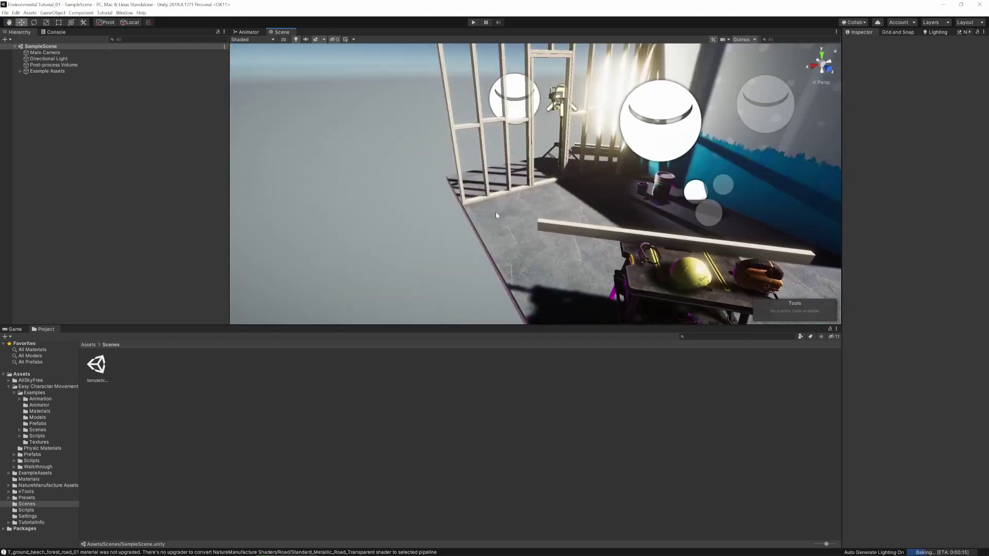
middle_drag(527, 226, 499, 181)
scroll(602, 162, up, 3)
scroll(642, 154, down, 3)
right_drag(643, 154, 536, 155)
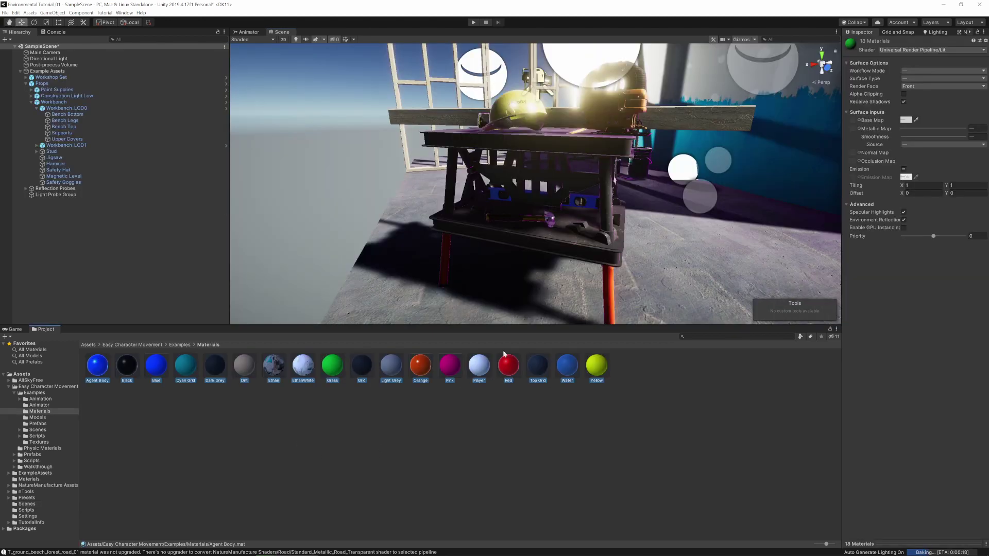
right_drag(640, 232, 511, 284)
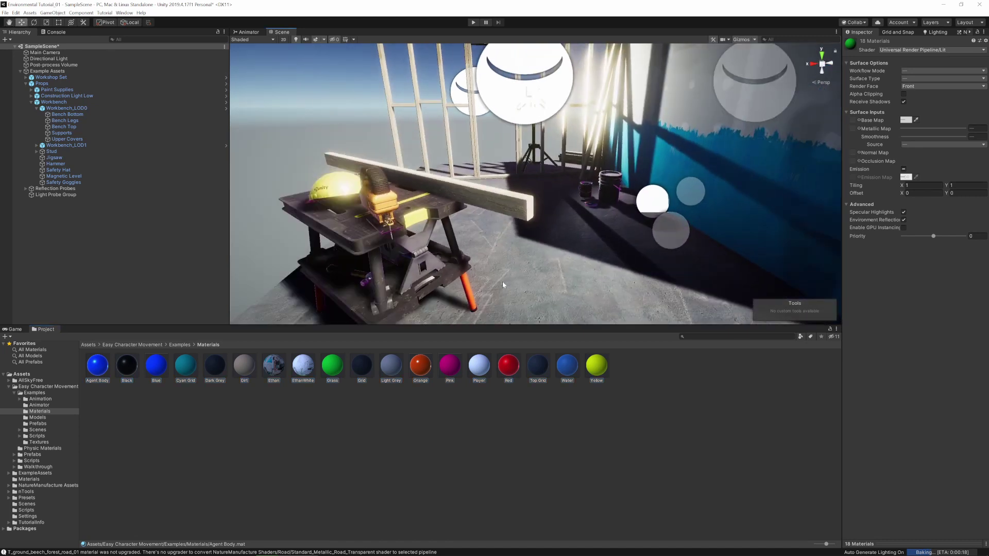
scroll(285, 280, up, 2)
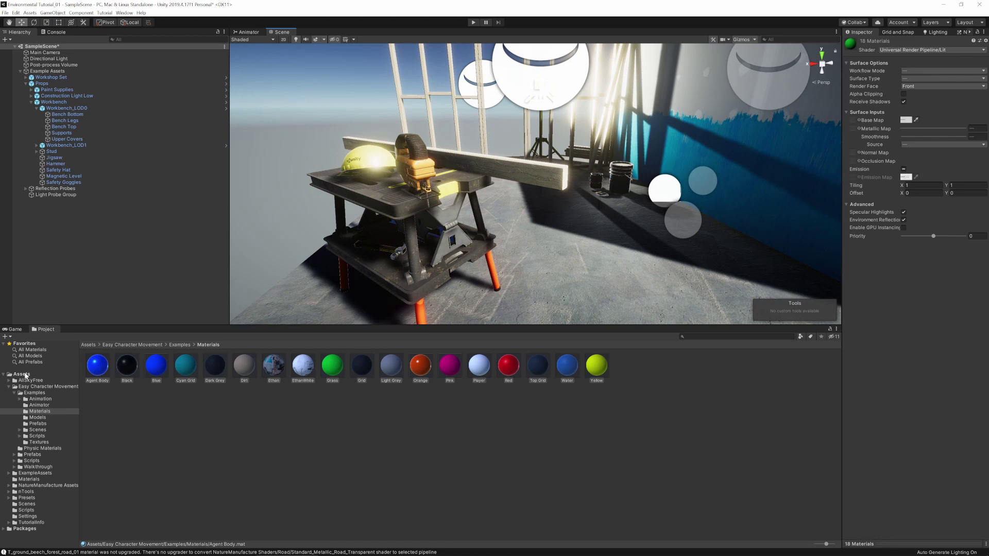
Step: Create a scene named Forest in the Scenes folder and open it without saving the changes to SampleScene
click(23, 374)
double_click(303, 364)
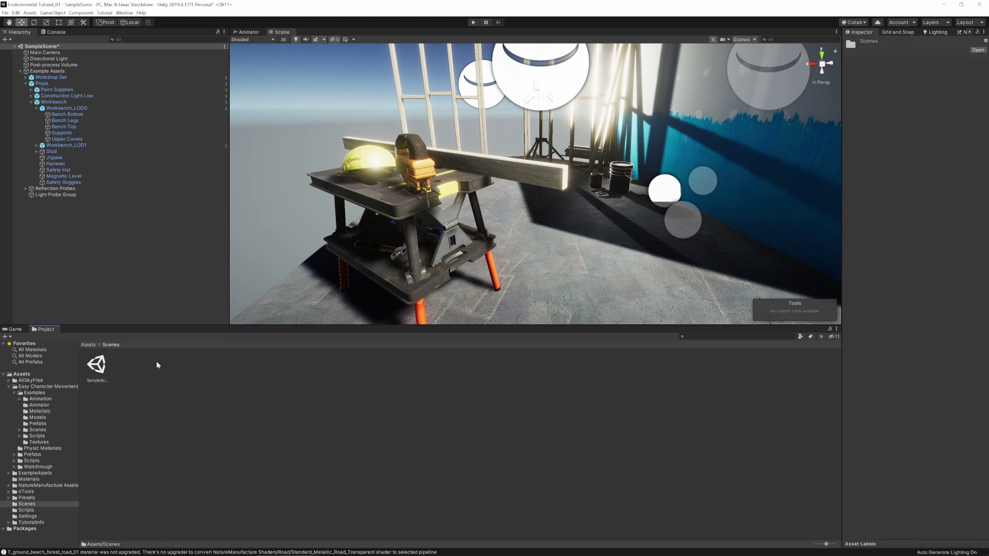
right_click(172, 393)
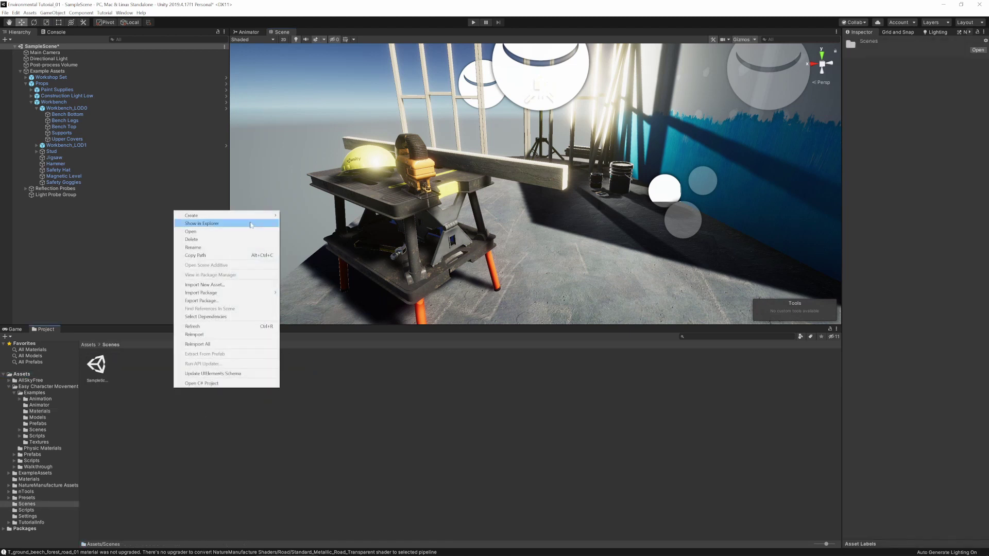
mouse_move(206, 215)
click(309, 283)
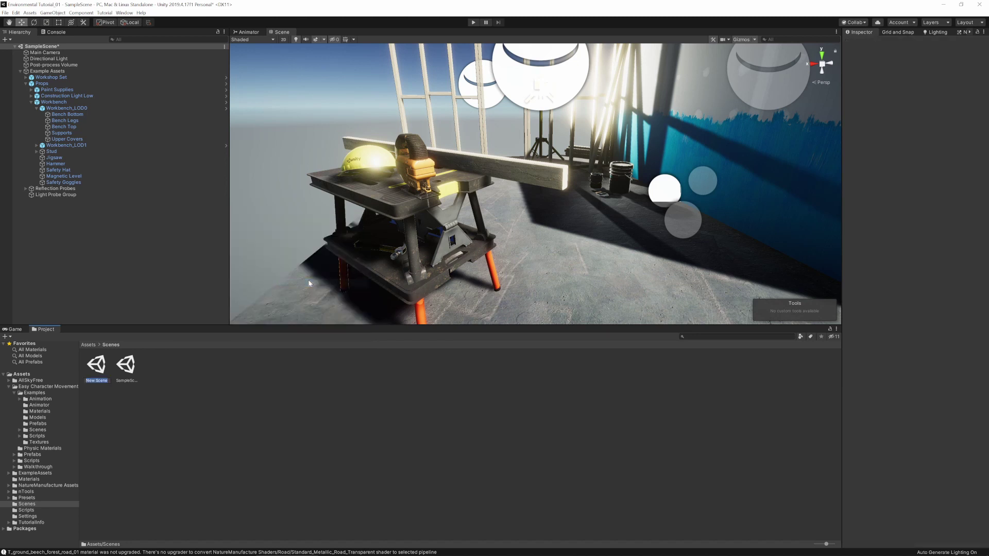
text(Forest)
key(Return)
double_click(102, 368)
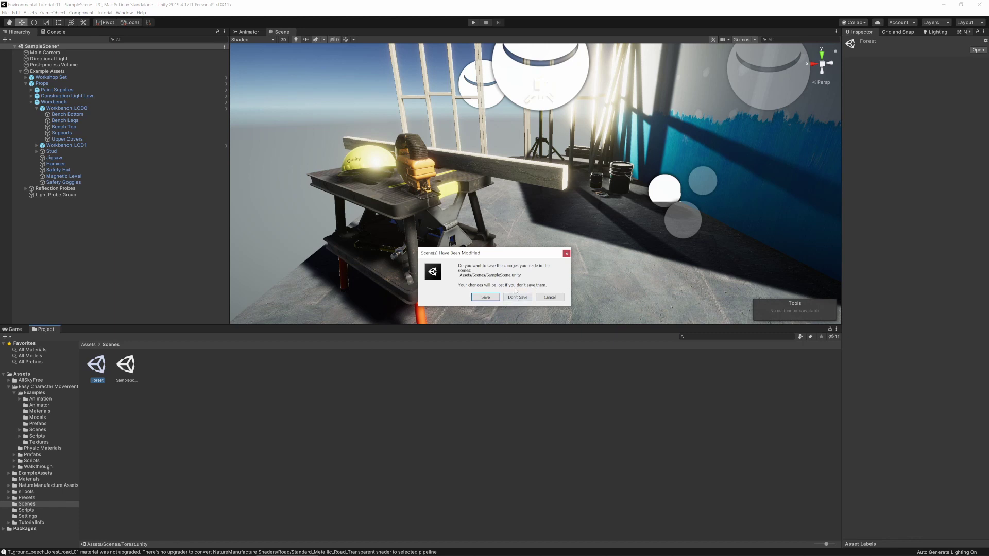
click(523, 297)
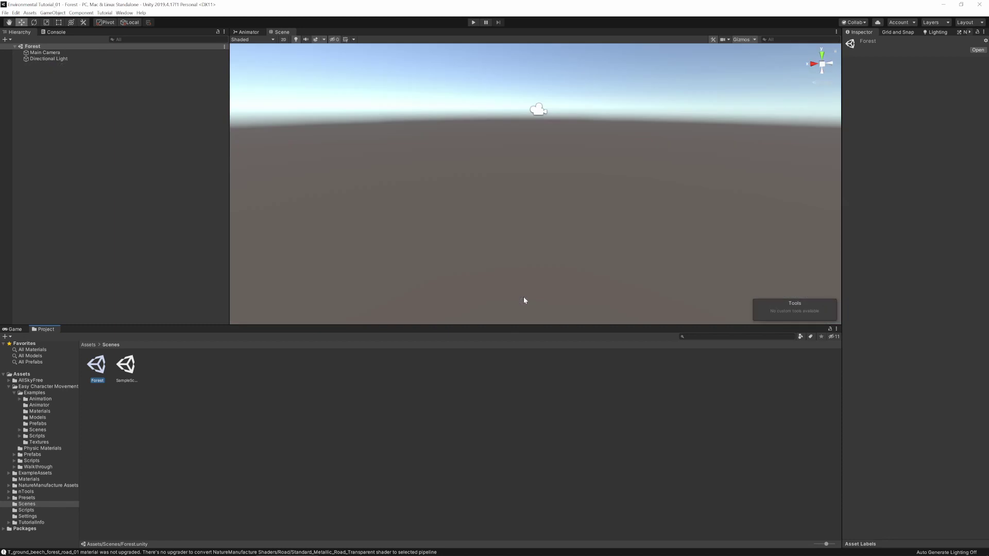
Step: Add a Terrain 3D object to the Forest scene
scroll(567, 187, down, 5)
middle_drag(577, 184, 544, 176)
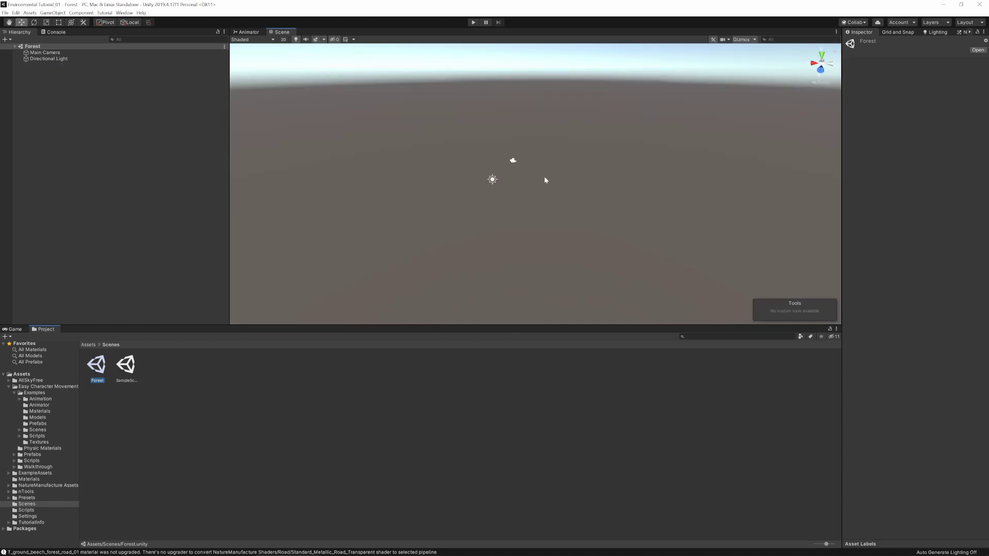
scroll(542, 176, up, 5)
right_drag(585, 195, 565, 193)
alt+drag(565, 194, 273, 223)
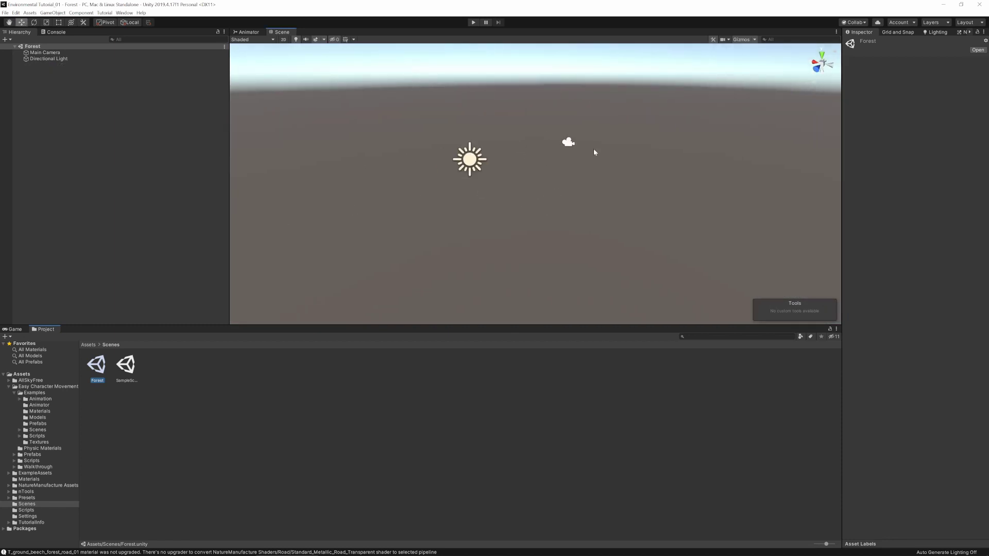
alt+drag(450, 184, 412, 218)
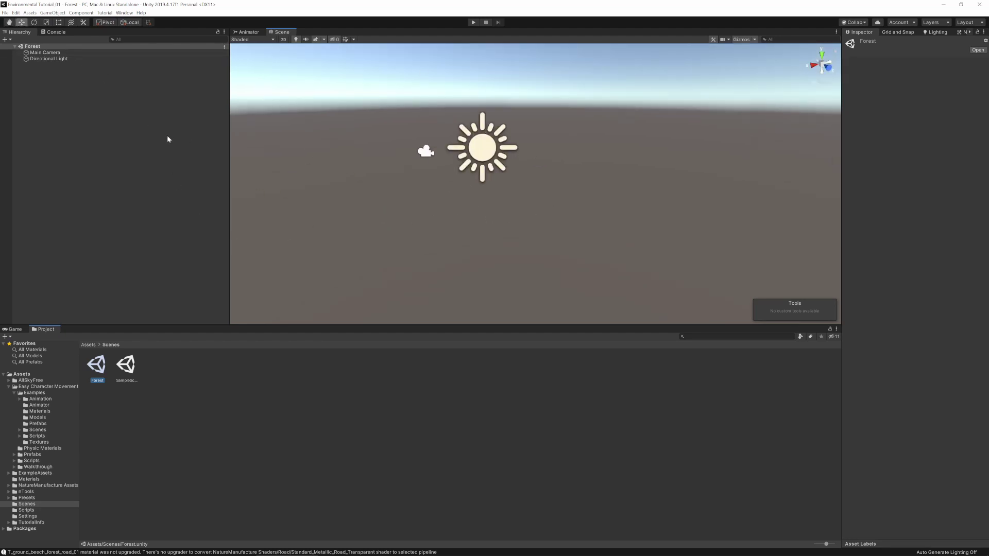
right_click(110, 47)
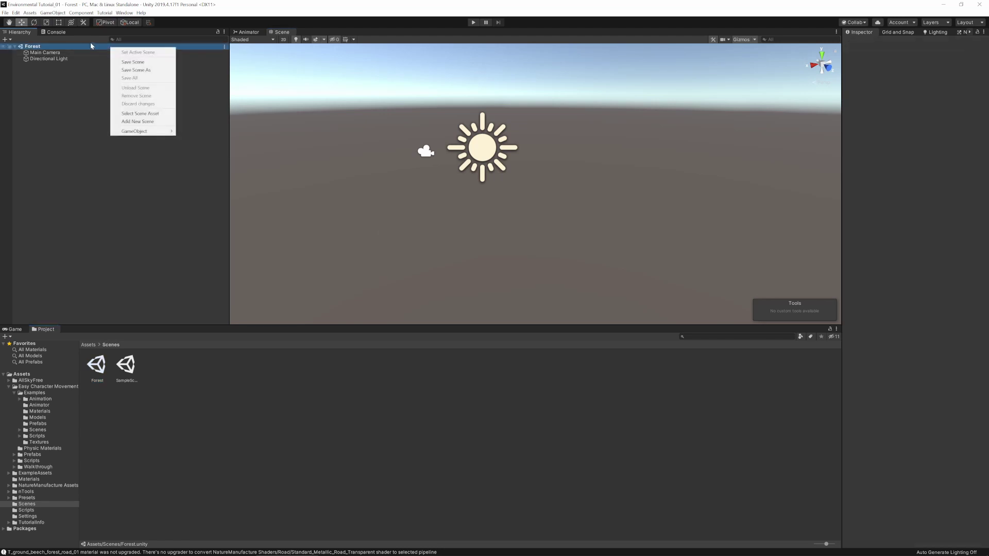
mouse_move(155, 131)
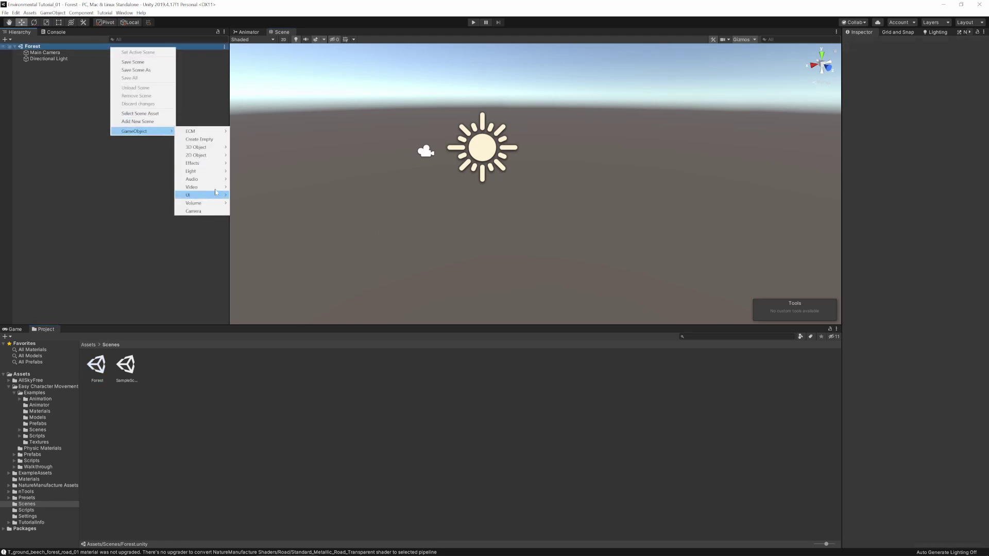
mouse_move(214, 147)
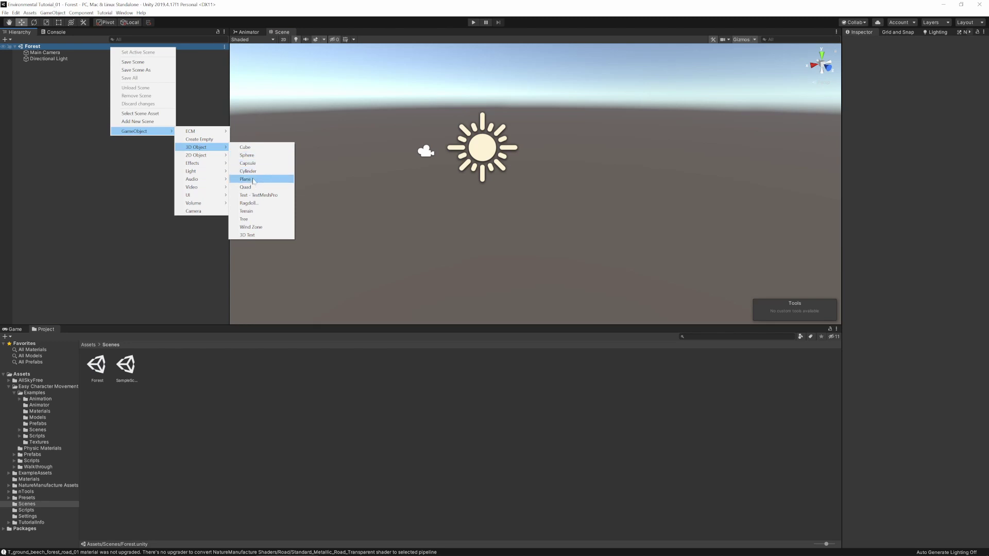
click(251, 212)
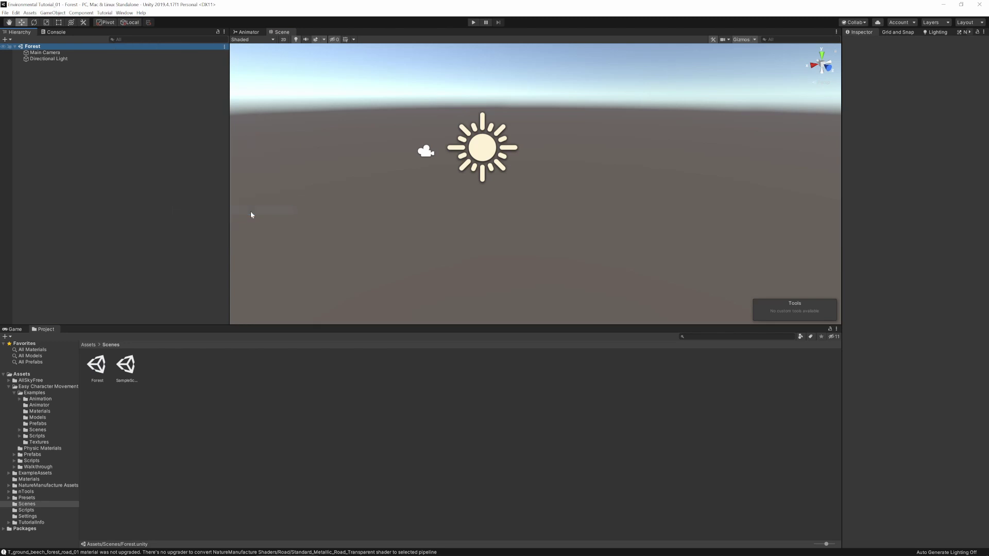
scroll(446, 258, up, 2)
scroll(468, 249, down, 8)
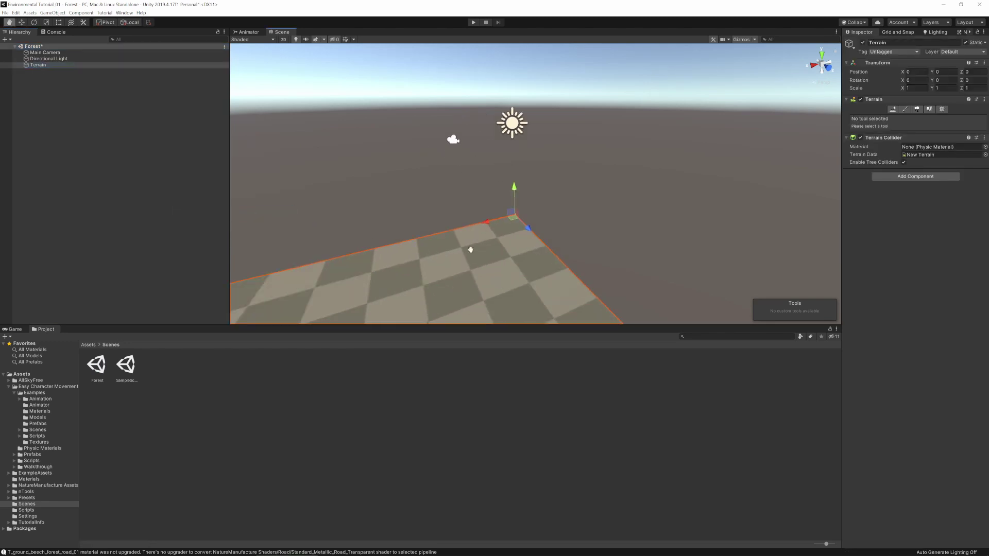
scroll(487, 211, down, 3)
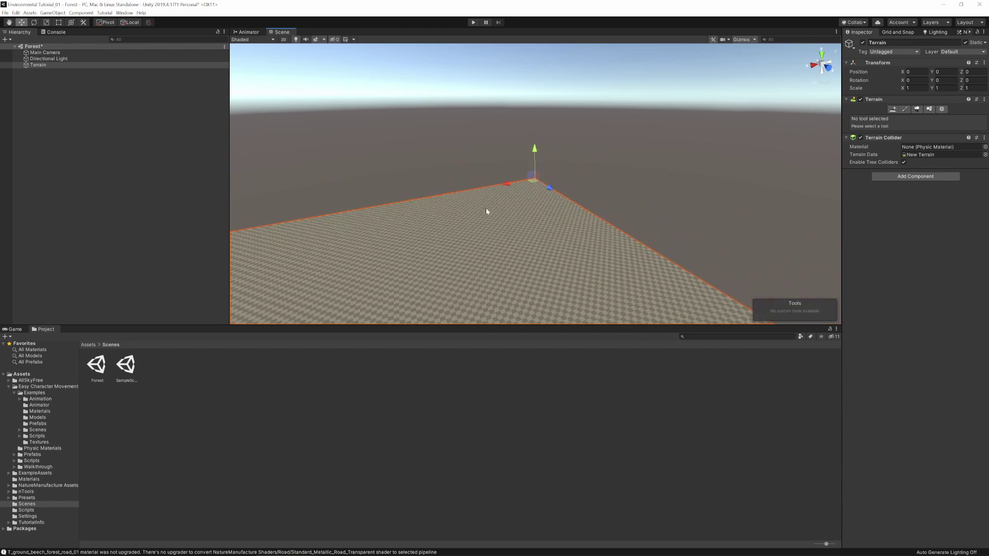
middle_drag(486, 215, 524, 186)
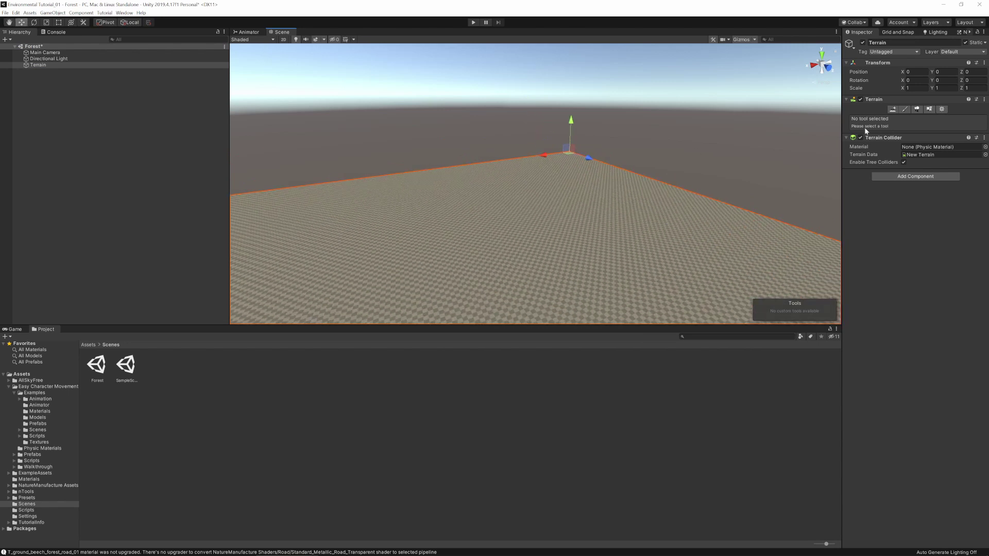
Step: Flatten all of the terrain to a height of 10 with the Set Height tool
click(904, 110)
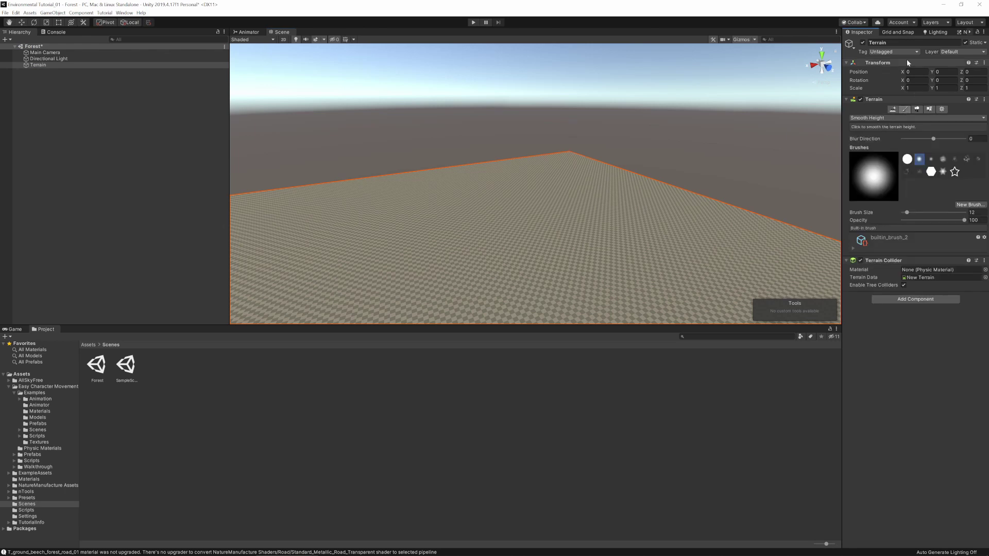
click(18, 65)
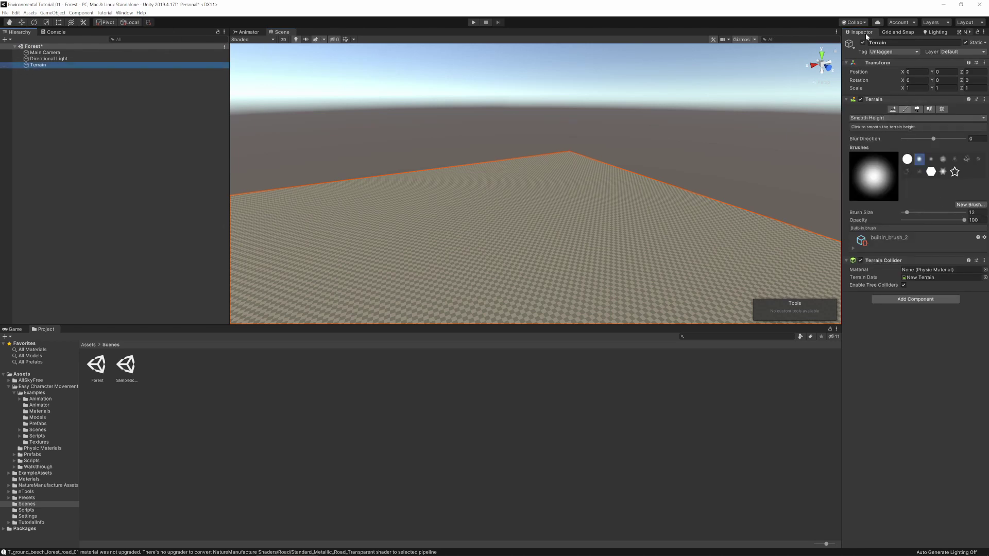
click(907, 118)
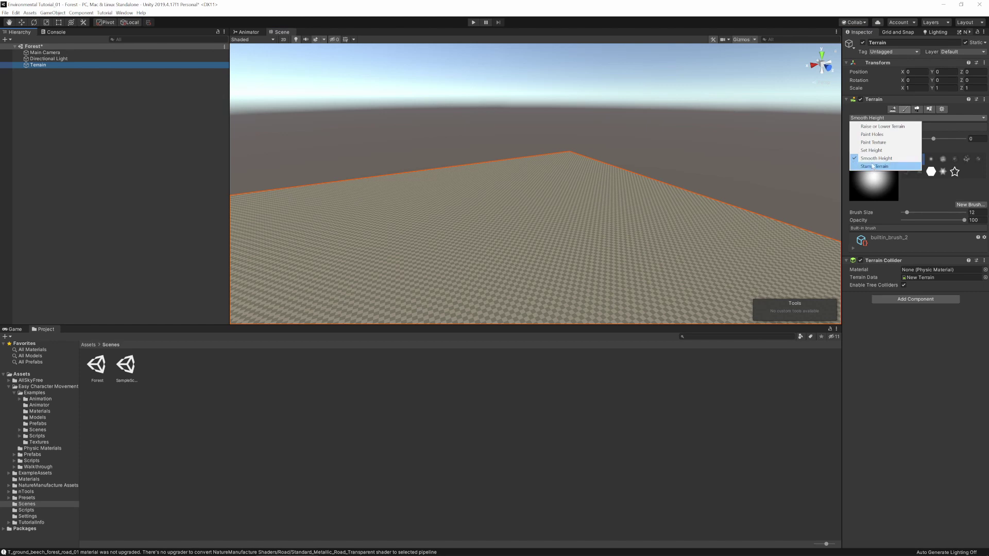
click(908, 149)
click(909, 118)
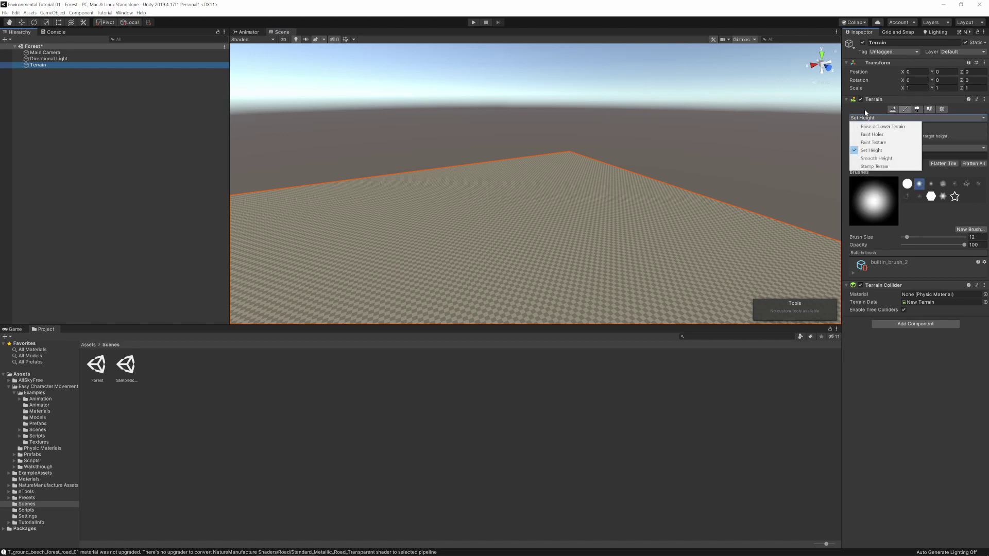
click(871, 153)
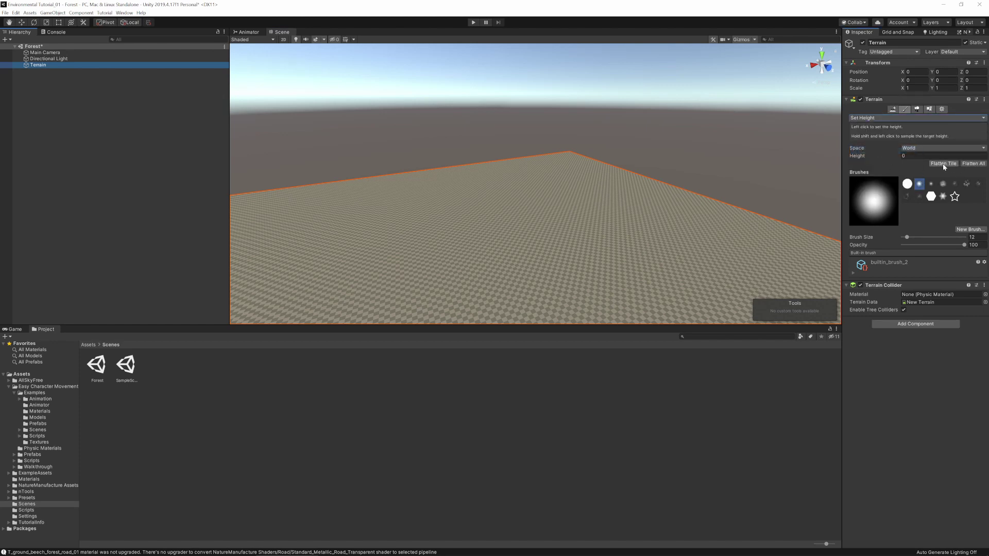
click(904, 157)
text(10)
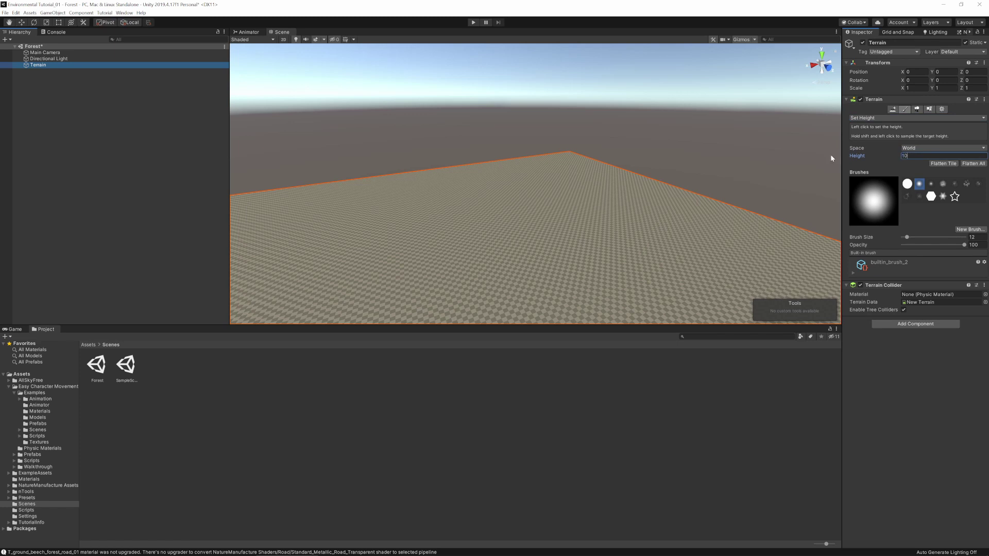
click(973, 163)
Step: Try raising and lowering parts of the flat terrain with the Raise or Lower Terrain brush, and undo the strokes
scroll(658, 223, down, 4)
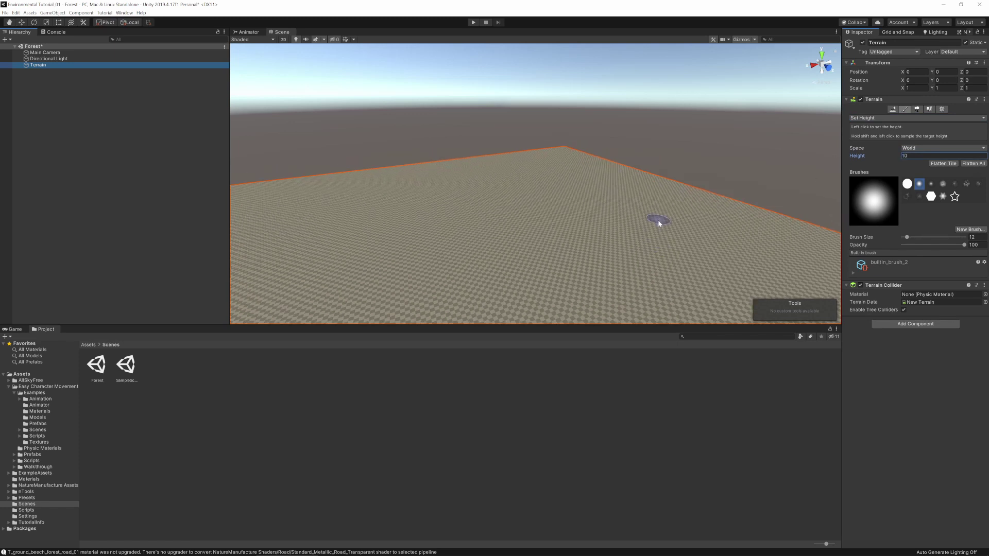
scroll(664, 203, up, 5)
scroll(667, 199, down, 3)
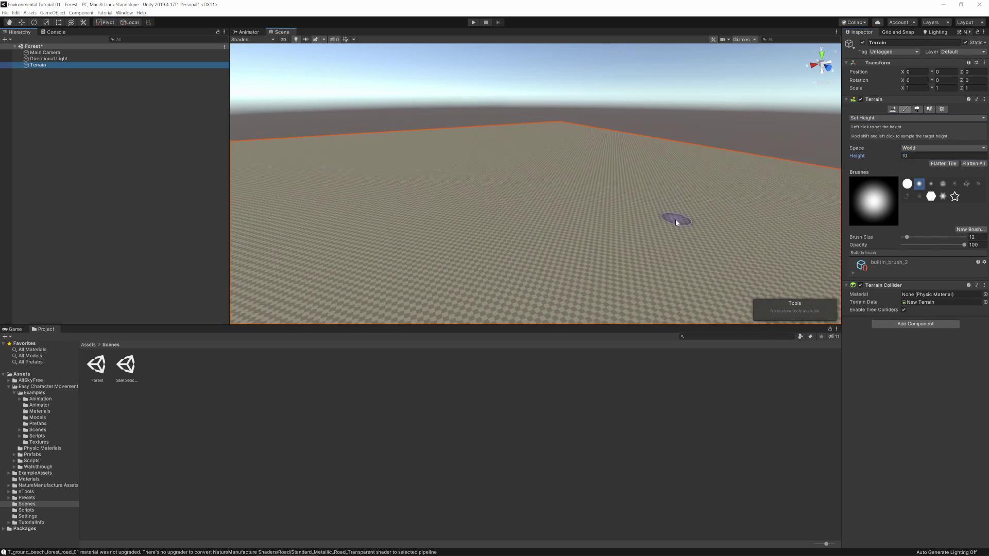
scroll(670, 196, up, 5)
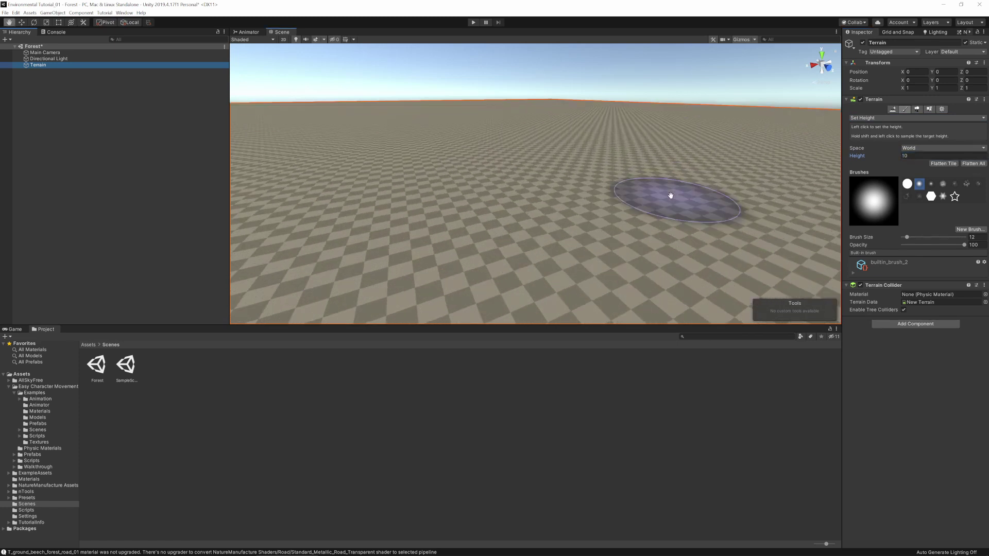
scroll(664, 195, down, 8)
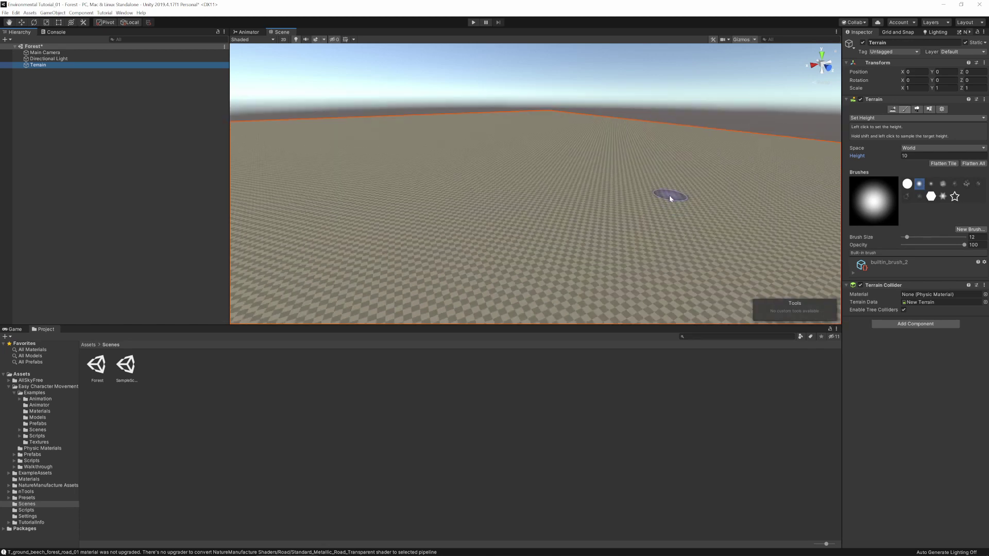
click(892, 119)
click(875, 129)
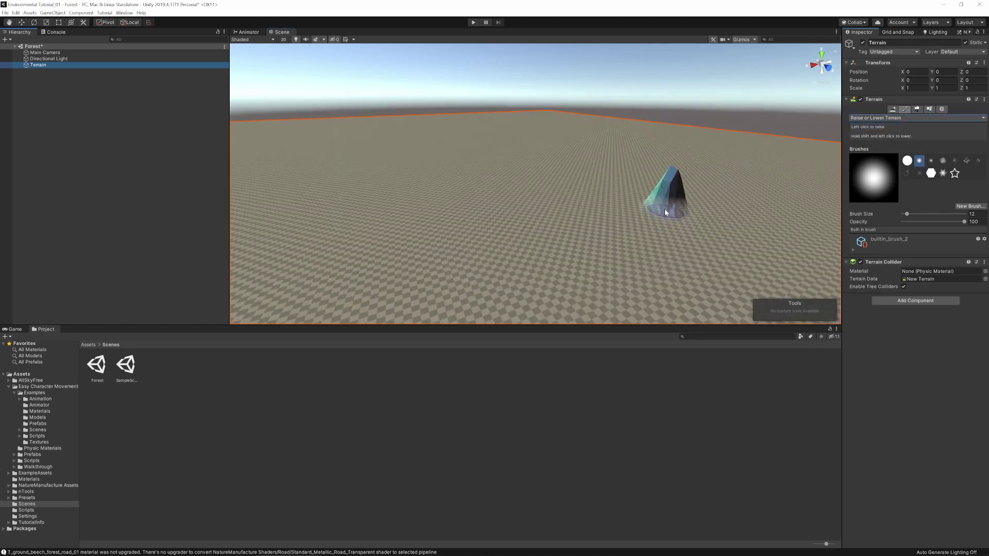
mouse_move(665, 212)
mouse_down()
mouse_move(612, 211)
mouse_move(592, 190)
mouse_up()
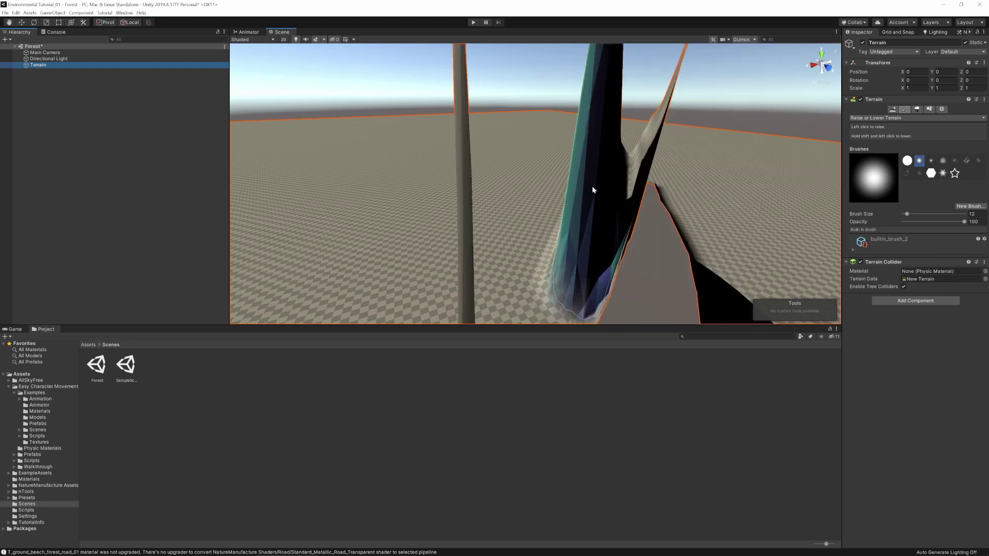
key(ctrl+z)
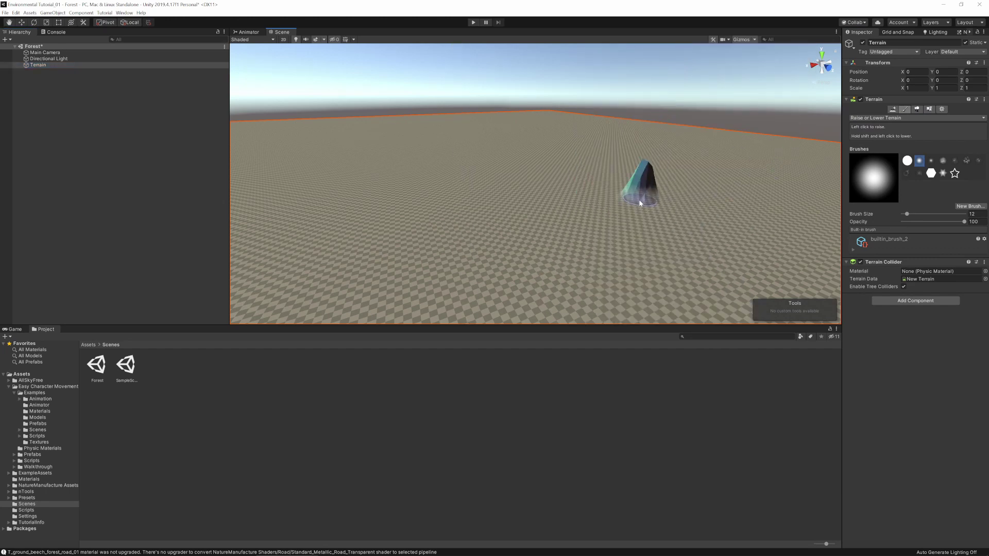
mouse_move(640, 205)
shift+mouse_down()
mouse_move(601, 194)
mouse_move(620, 214)
mouse_move(624, 190)
mouse_move(595, 214)
shift+mouse_up()
key(ctrl+z)
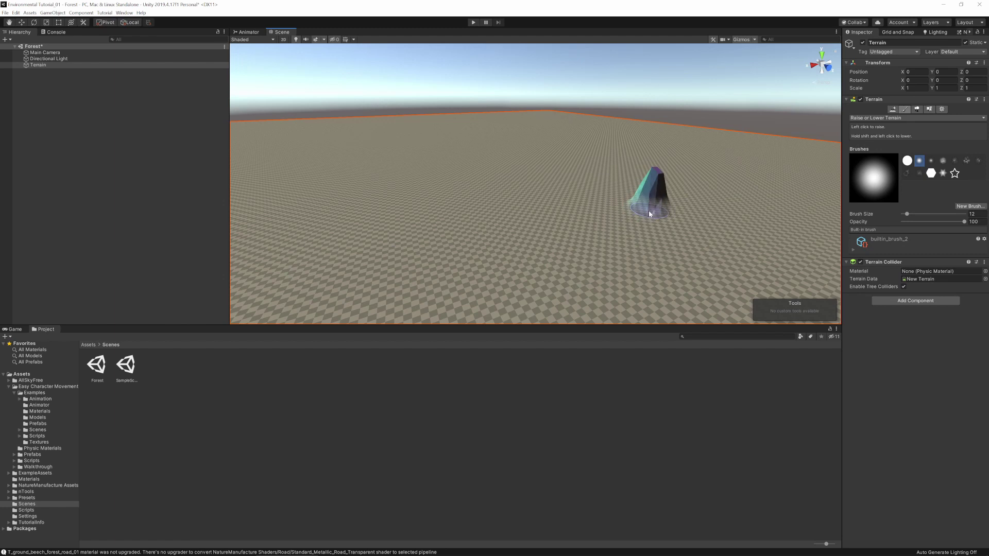
Step: Switch the terrain to Paint Texture and add Terrain_Layer5_Leaves as its first terrain layer after previewing the available layers
alt+drag(648, 213, 643, 224)
scroll(643, 225, down, 3)
click(902, 118)
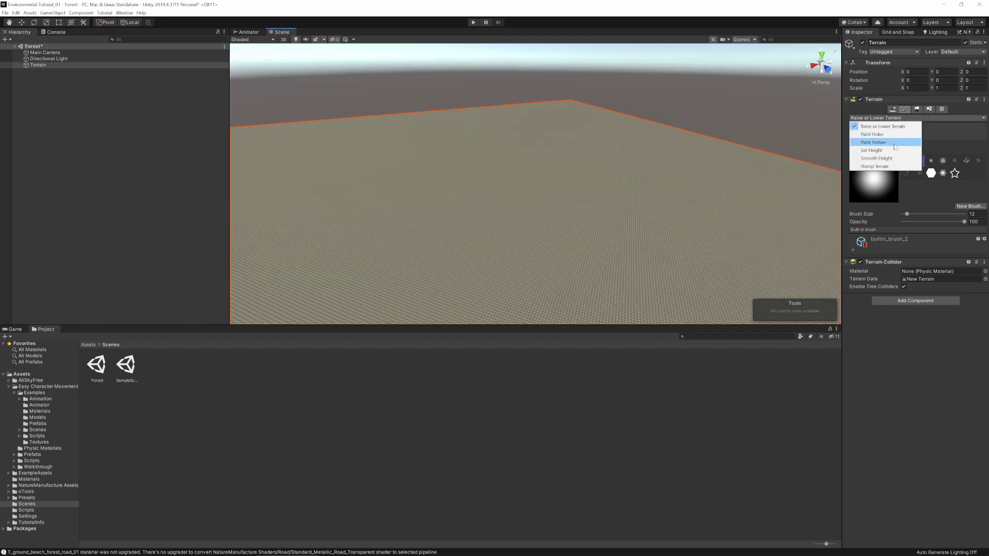
click(890, 142)
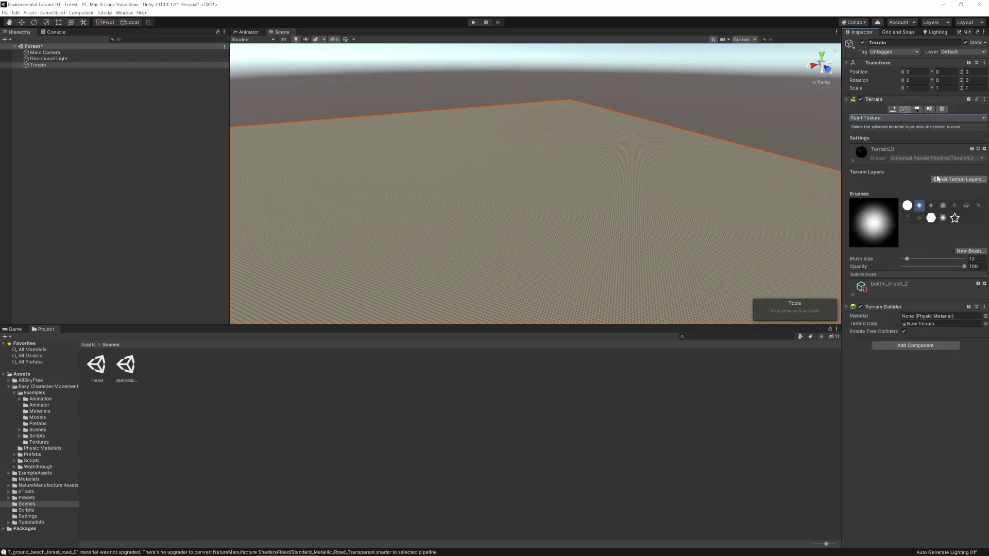
click(940, 184)
click(948, 188)
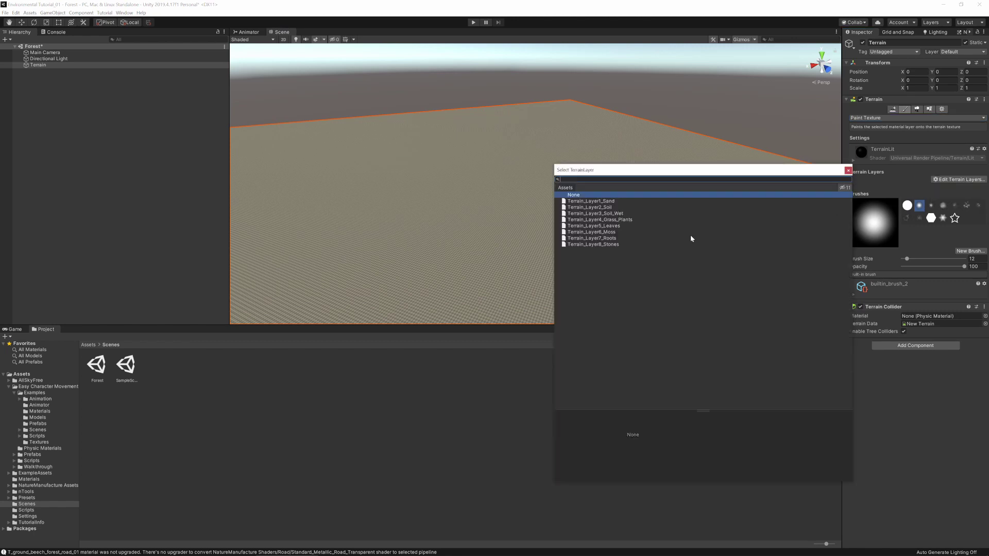
click(593, 202)
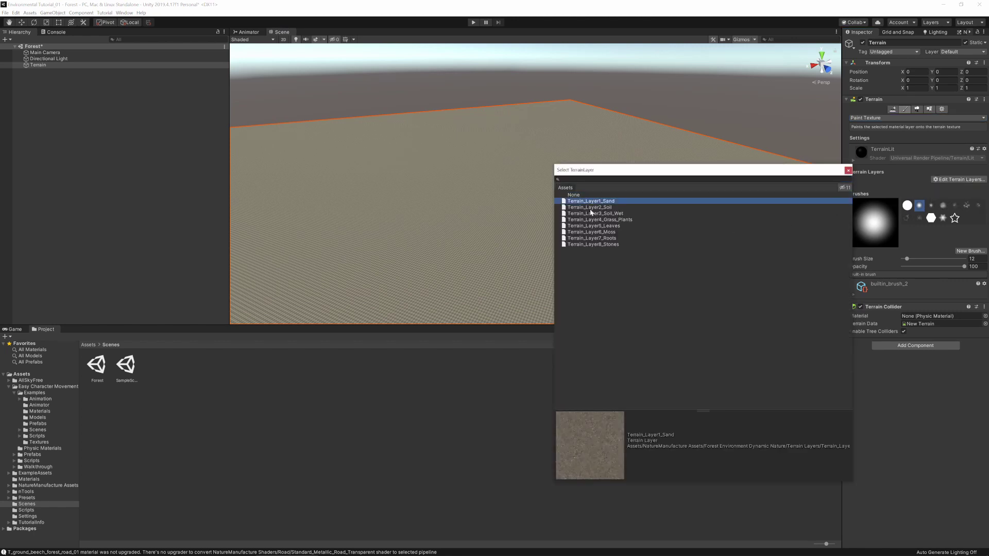
click(590, 208)
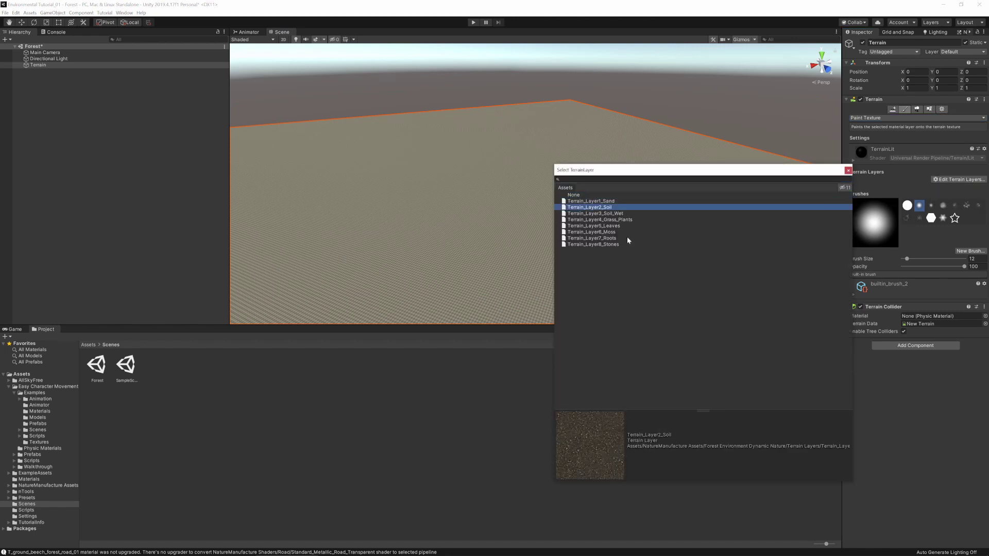
click(618, 215)
click(614, 220)
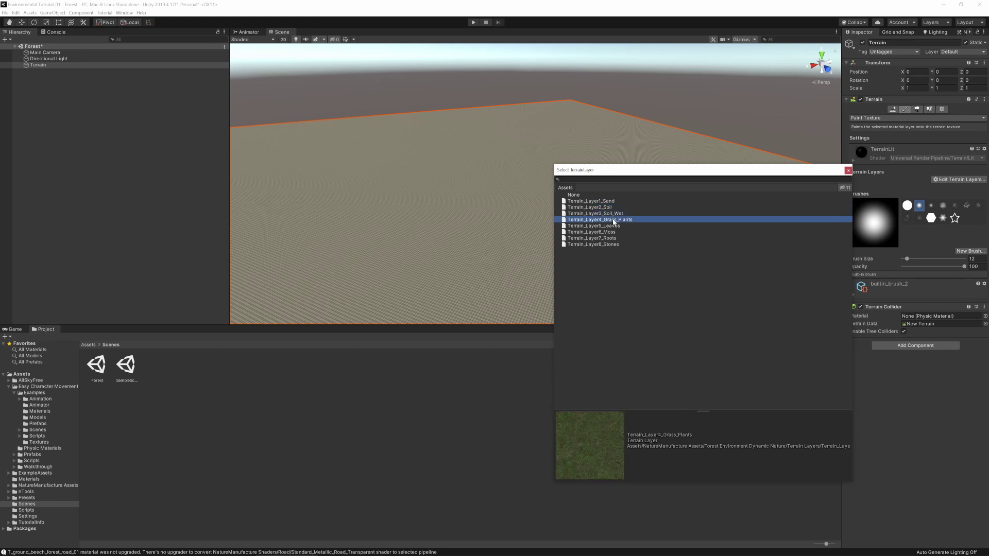
click(613, 227)
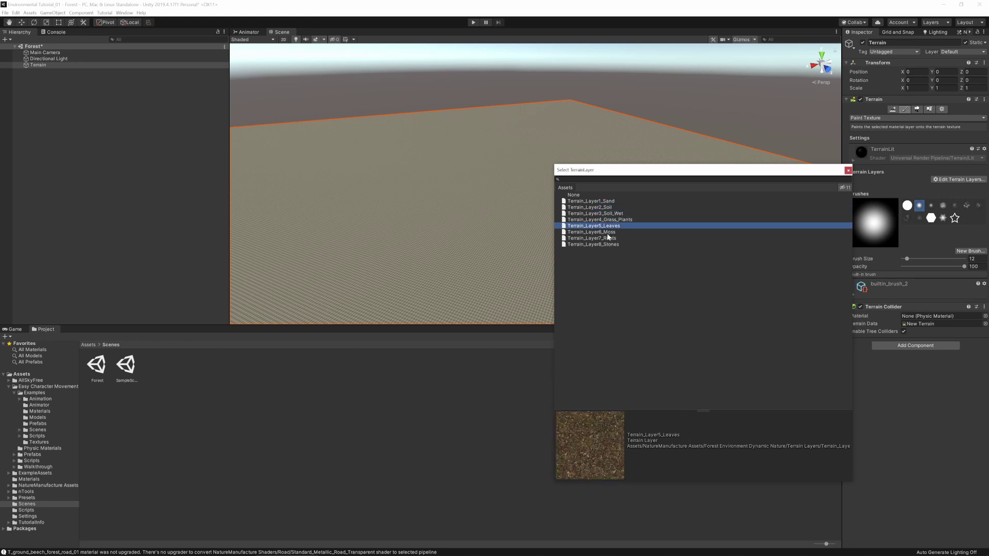
double_click(609, 227)
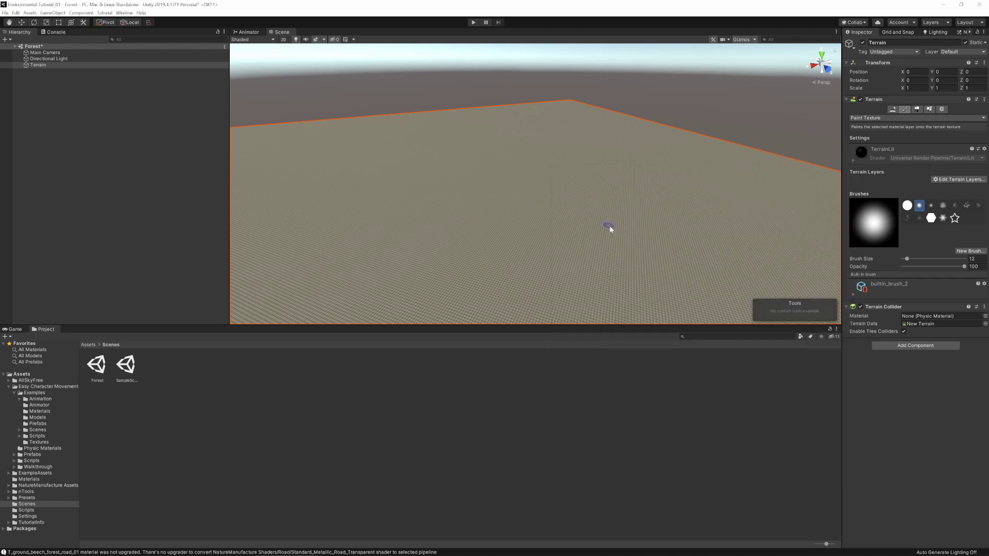
Step: Resize the terrain to a width of 100 and a length of 100 in its mesh resolution settings
scroll(650, 246, down, 3)
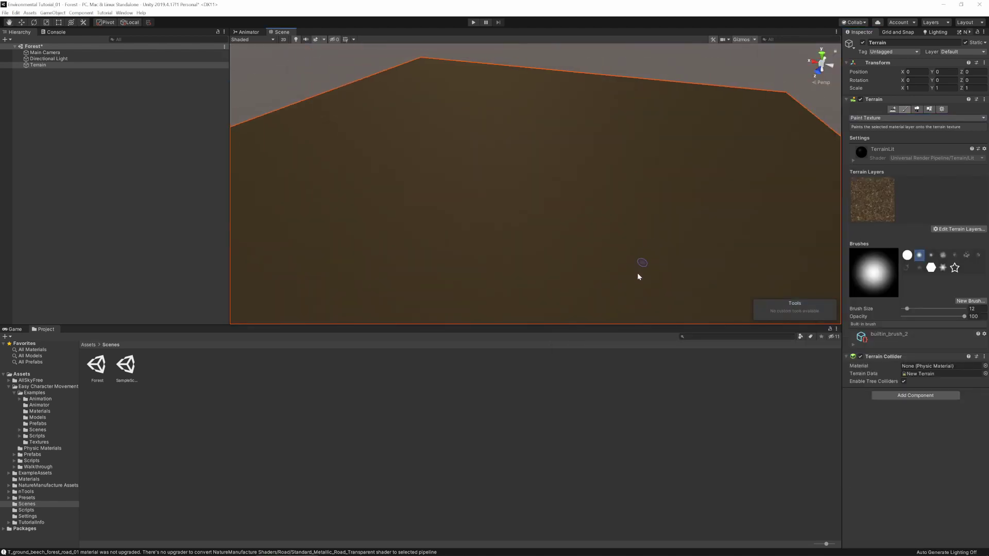
scroll(638, 276, up, 10)
scroll(629, 288, down, 2)
scroll(603, 249, down, 8)
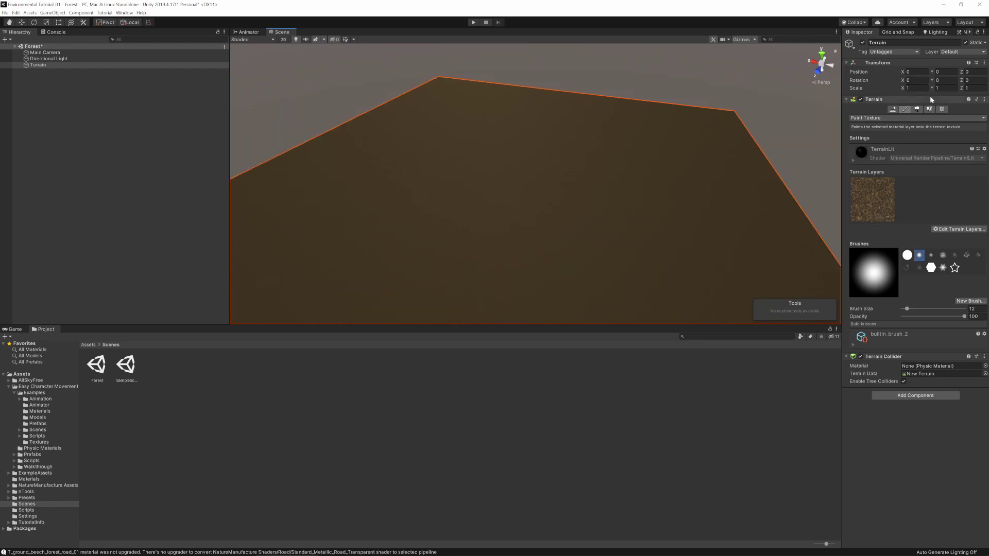
click(942, 109)
scroll(922, 247, down, 3)
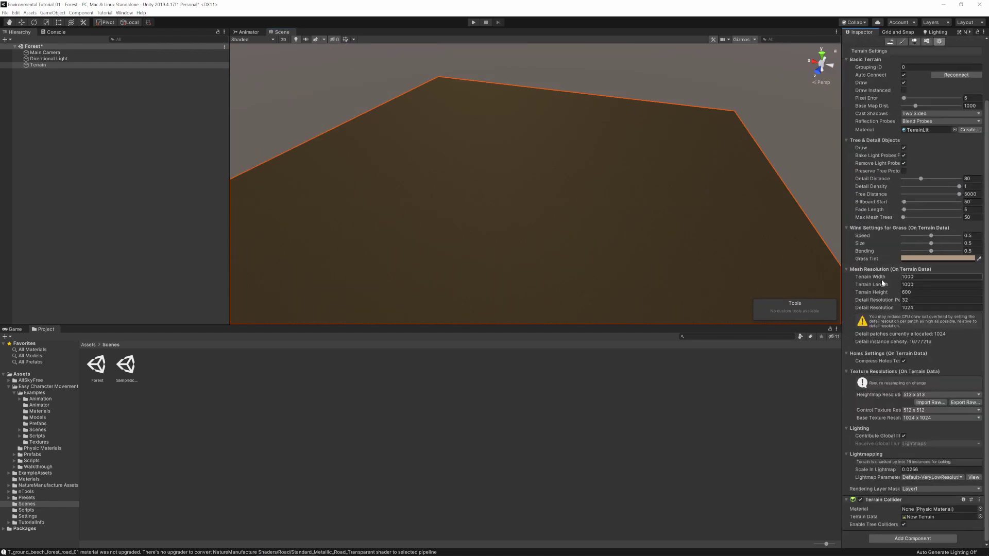
click(874, 277)
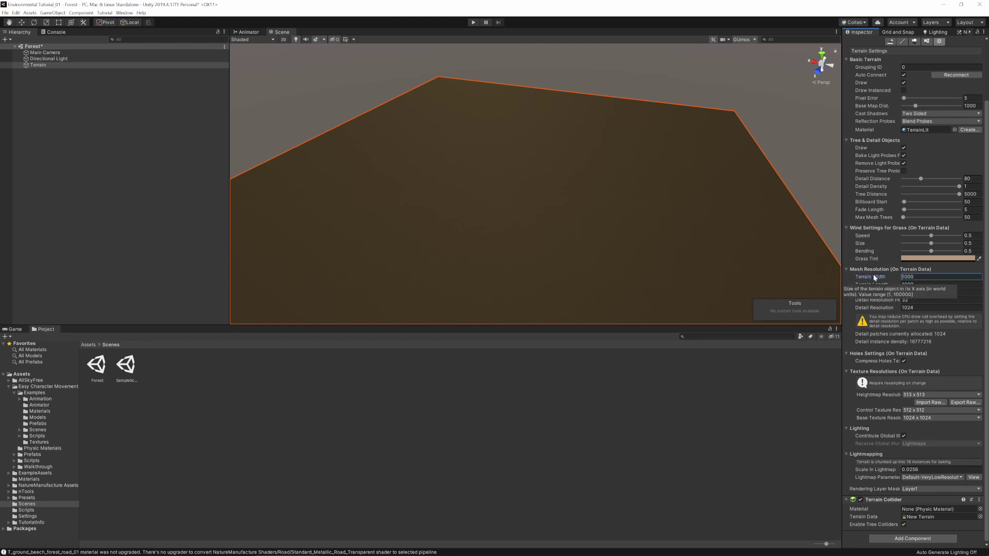
drag(923, 278, 912, 280)
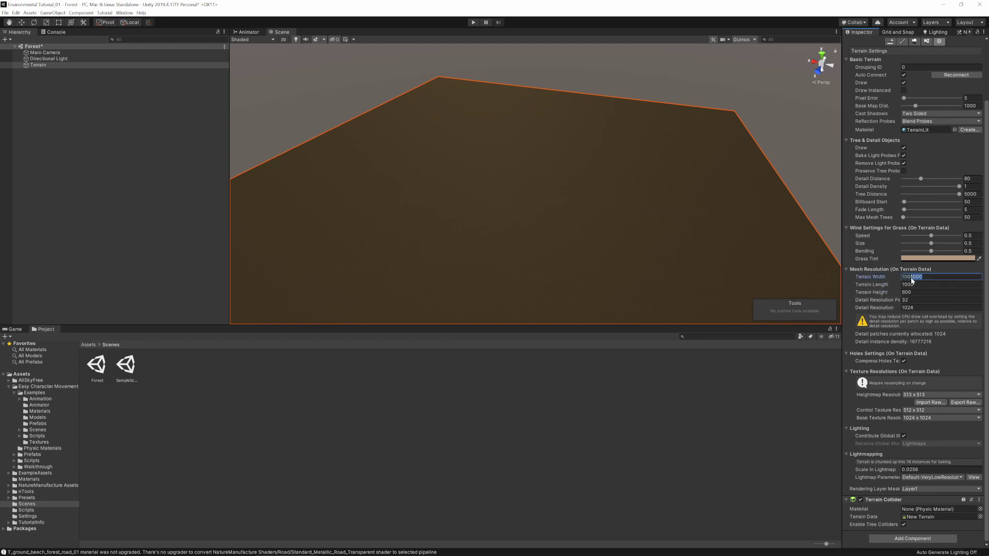
key(BackSpace)
key(Tab)
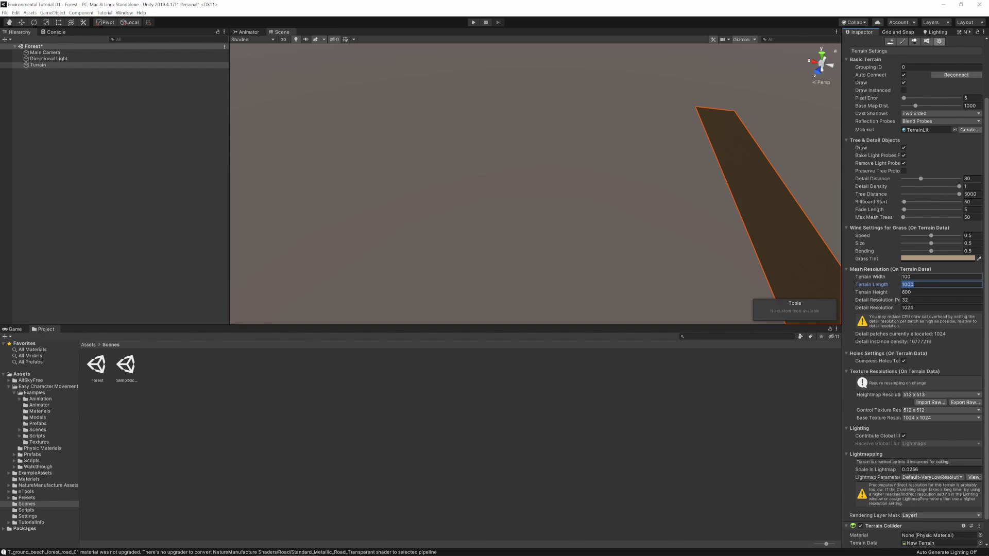
text(2)
key(BackSpace)
text(1)
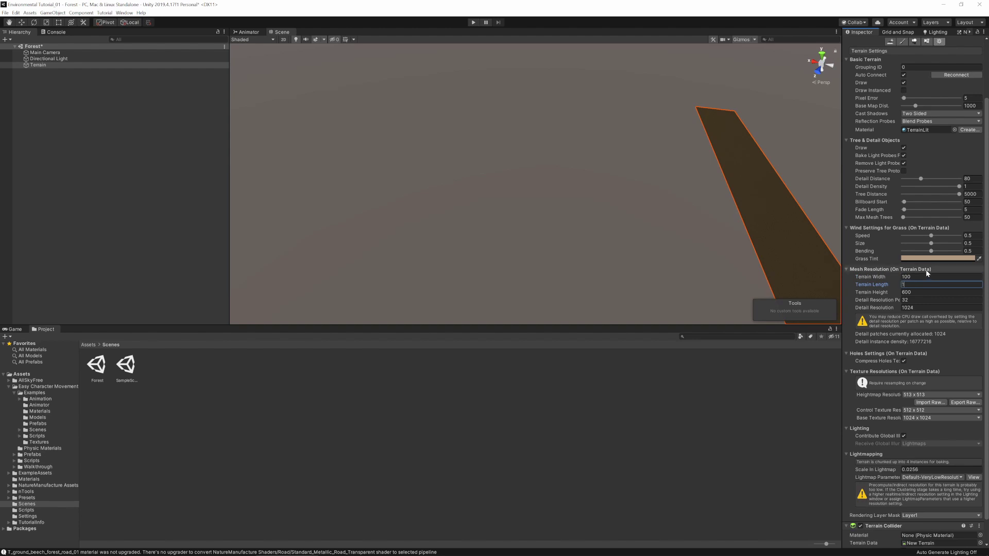
key(Return)
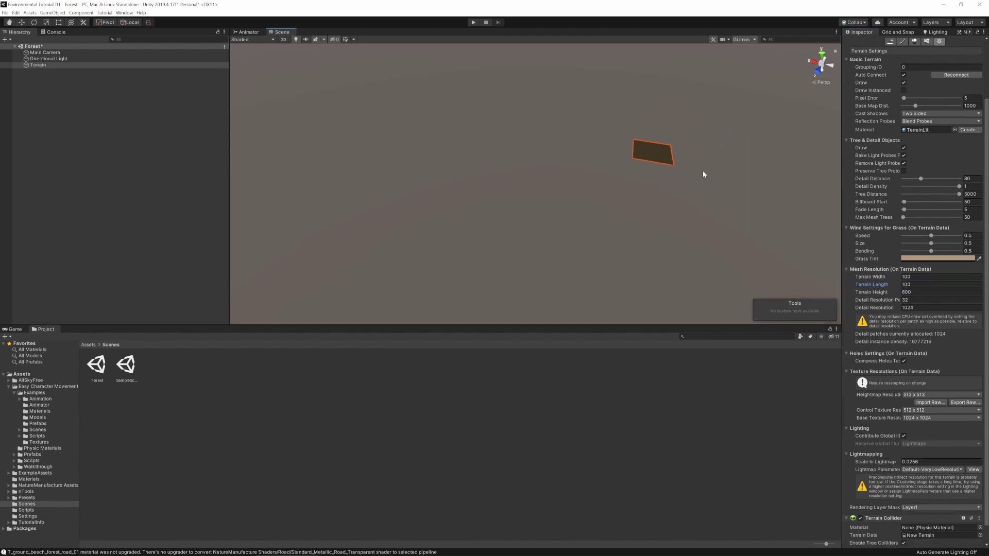
Step: Return to Paint Texture and add Terrain_Layer6_Moss as the second terrain layer
scroll(703, 146, up, 10)
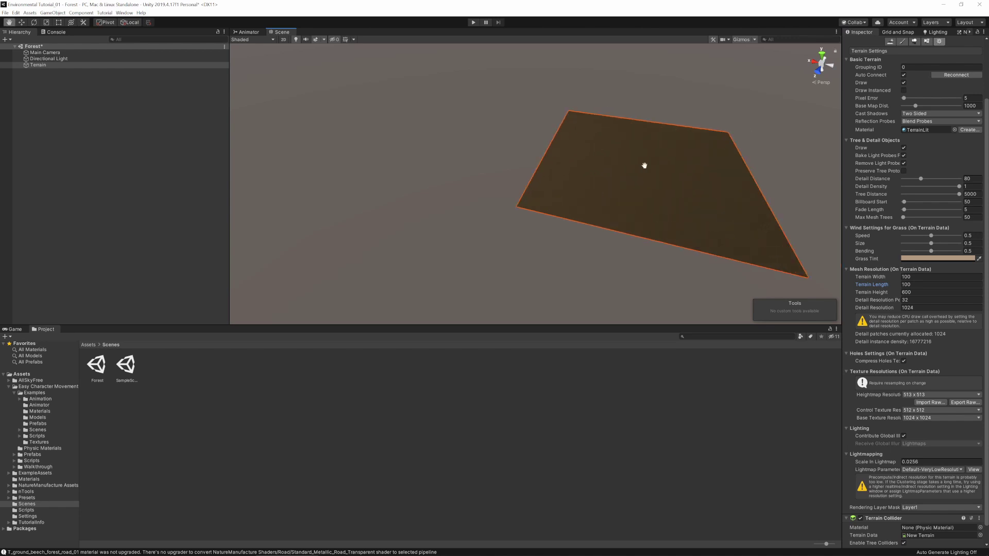
scroll(450, 235, up, 2)
middle_drag(450, 236, 513, 206)
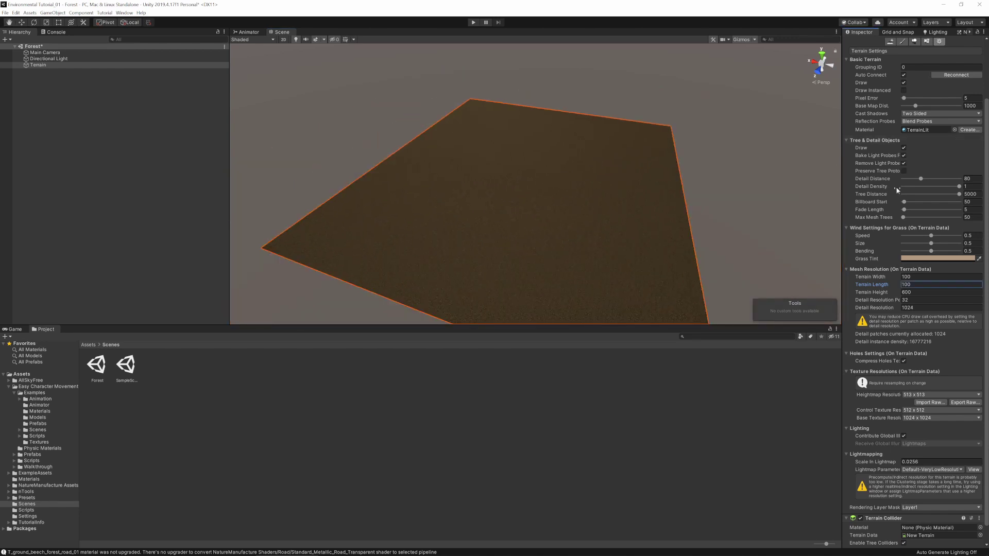
scroll(897, 160, up, 3)
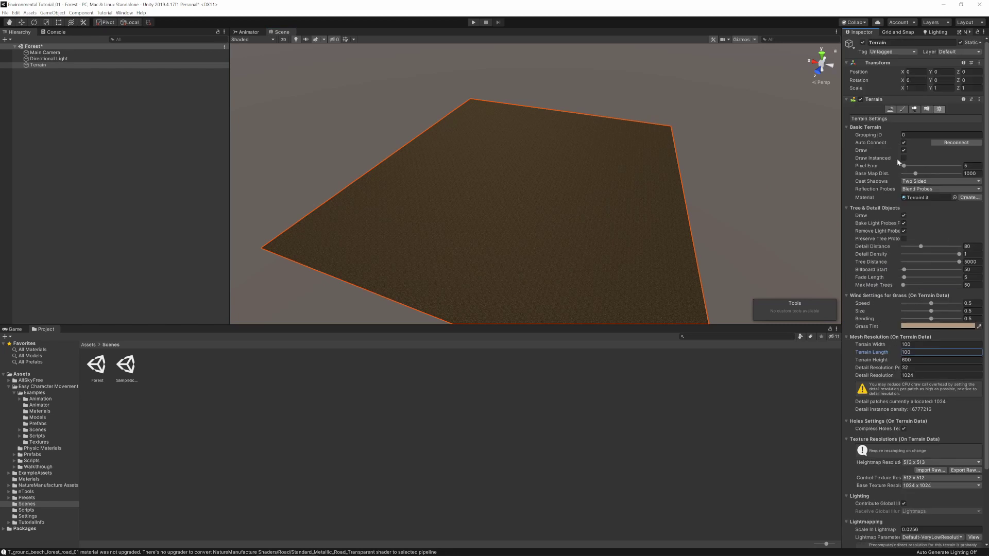
click(901, 111)
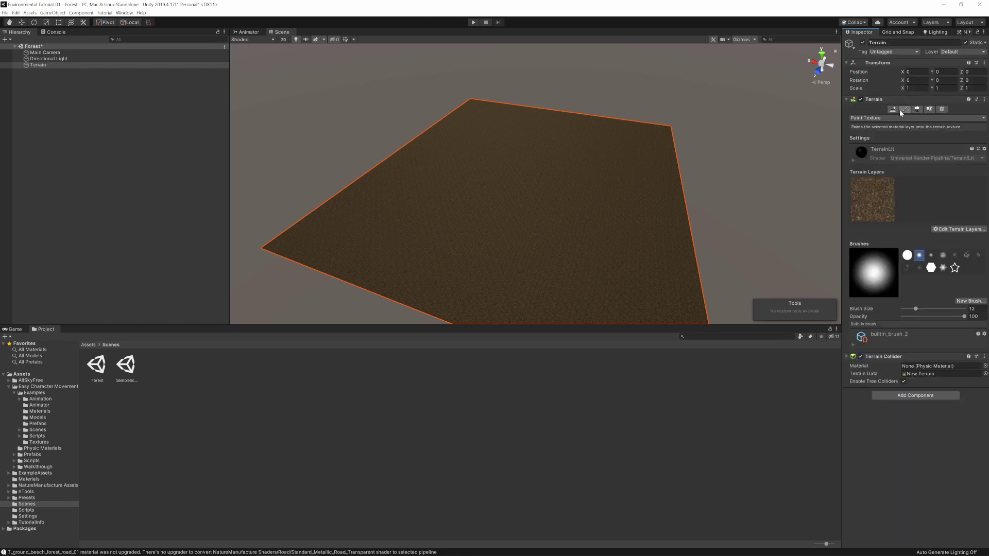
click(958, 229)
click(951, 232)
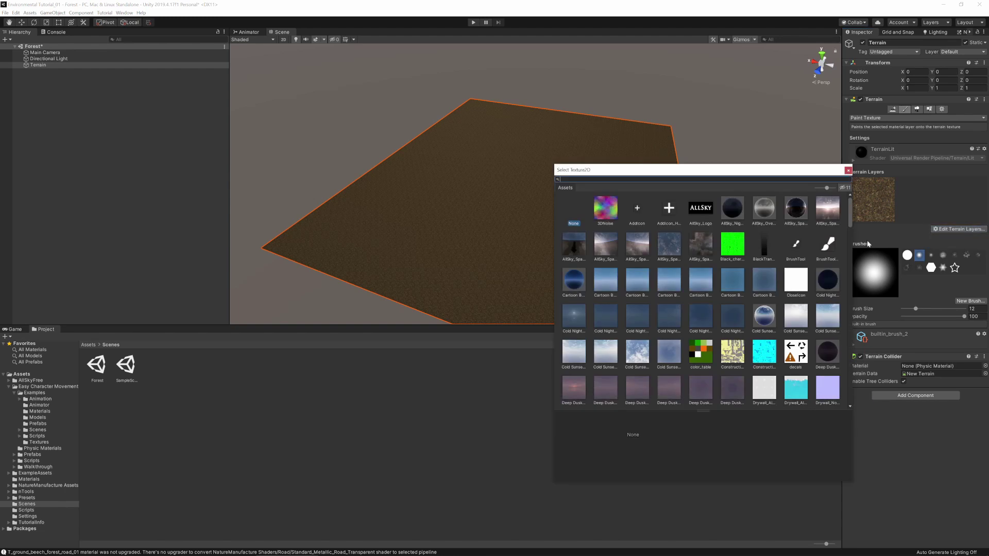
click(949, 205)
click(964, 229)
click(952, 238)
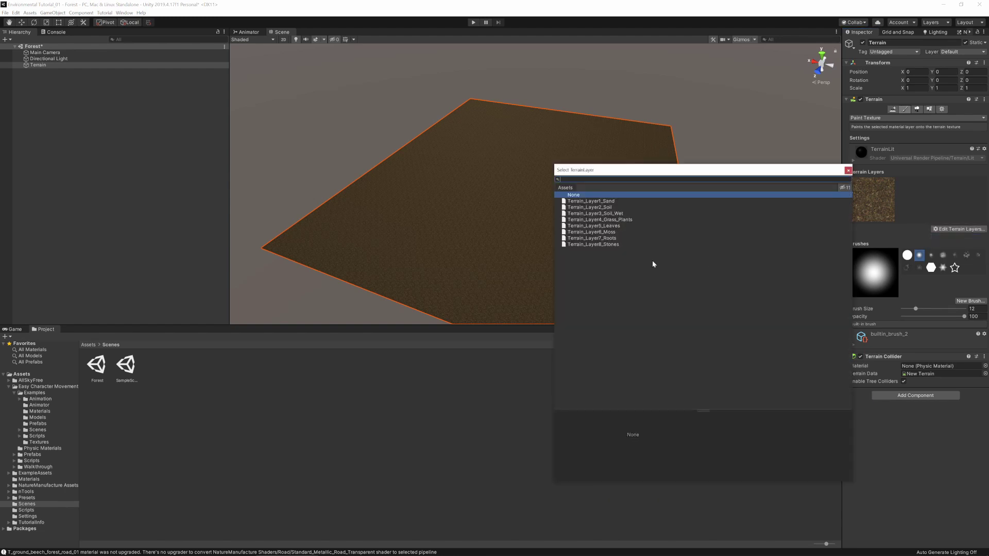
click(612, 227)
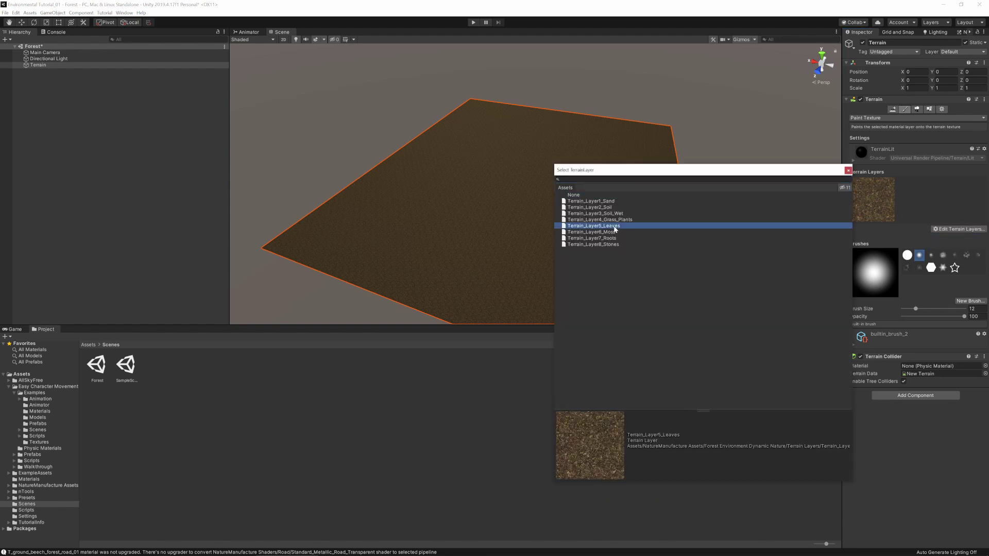
click(613, 233)
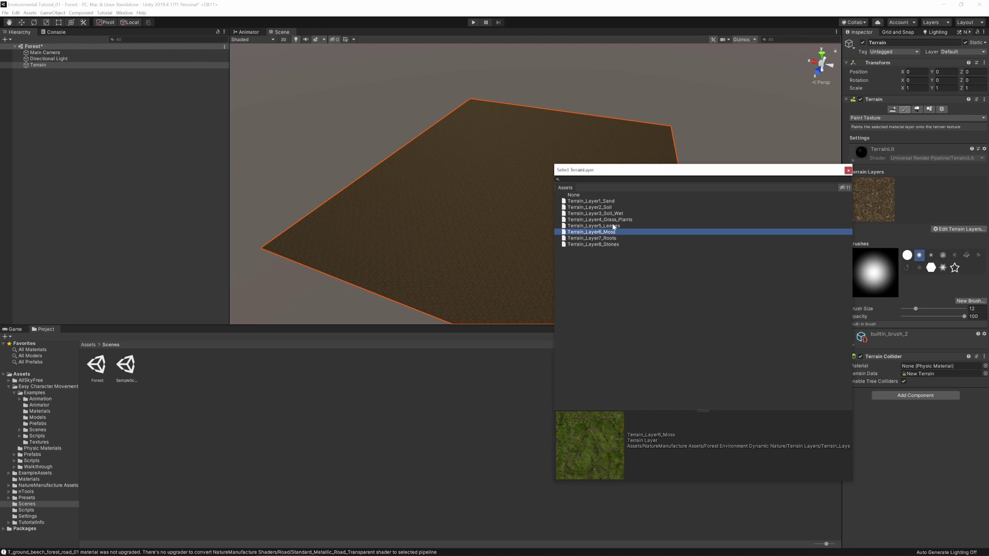
double_click(612, 233)
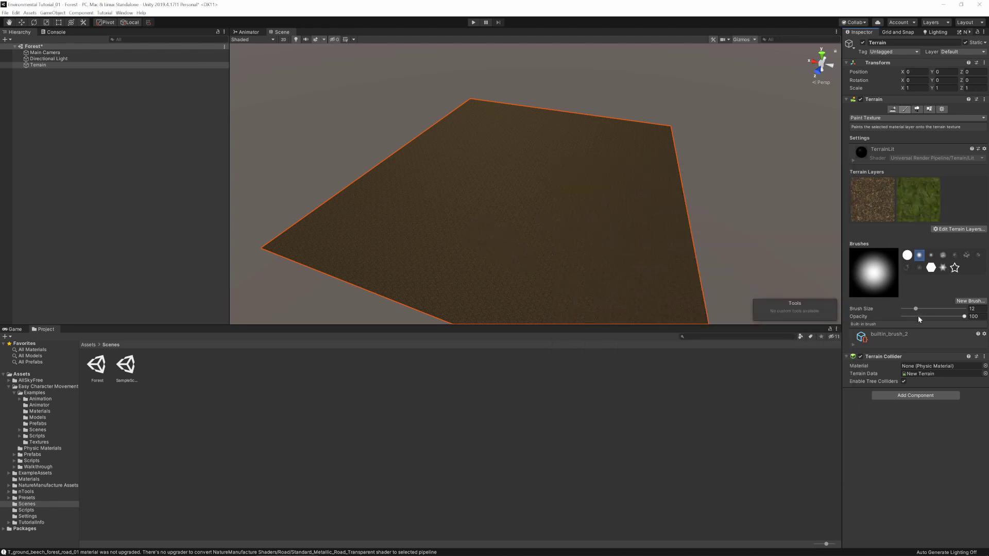
Step: Select the moss layer, set the brush size to 59 and opacity to 0.3, and paint a soft moss patch onto the leaf ground
drag(916, 309, 925, 309)
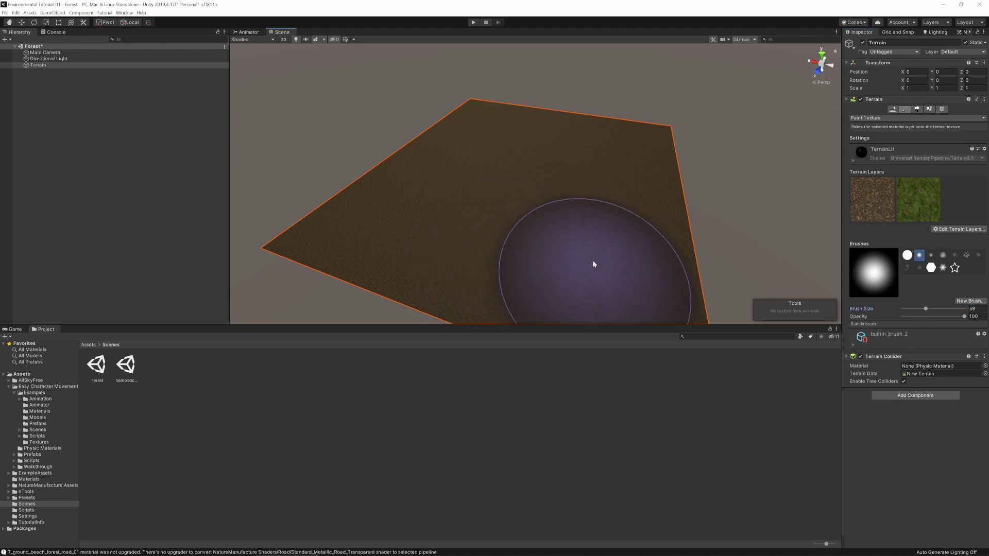
click(909, 316)
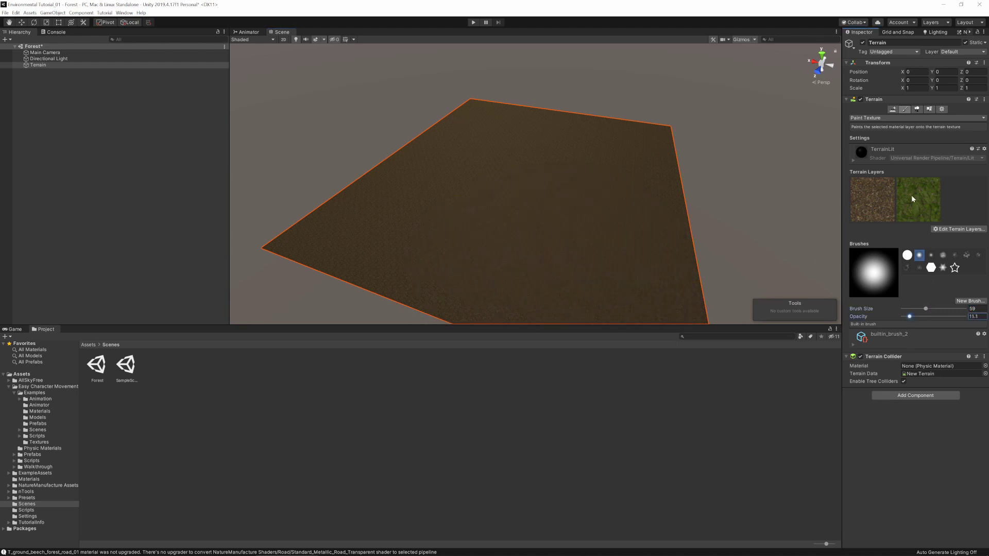
click(911, 200)
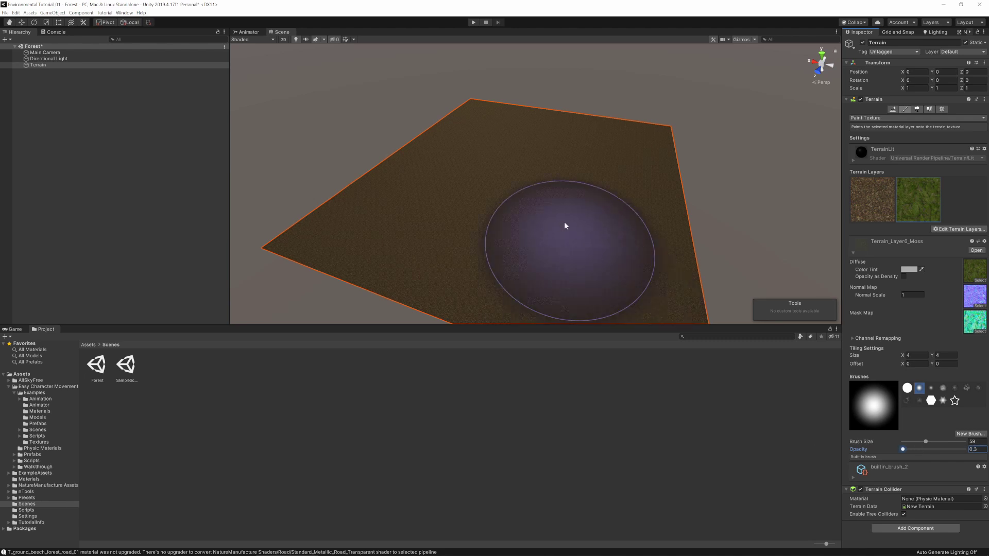
mouse_move(565, 225)
mouse_down()
mouse_move(536, 241)
mouse_move(536, 210)
mouse_move(525, 267)
mouse_up()
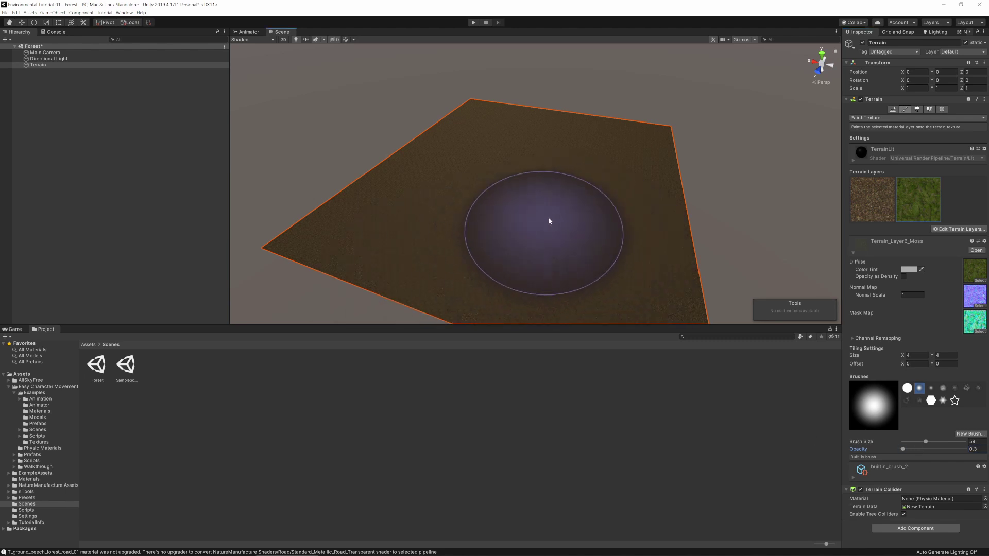
alt+drag(518, 225, 641, 234)
middle_drag(557, 265, 589, 238)
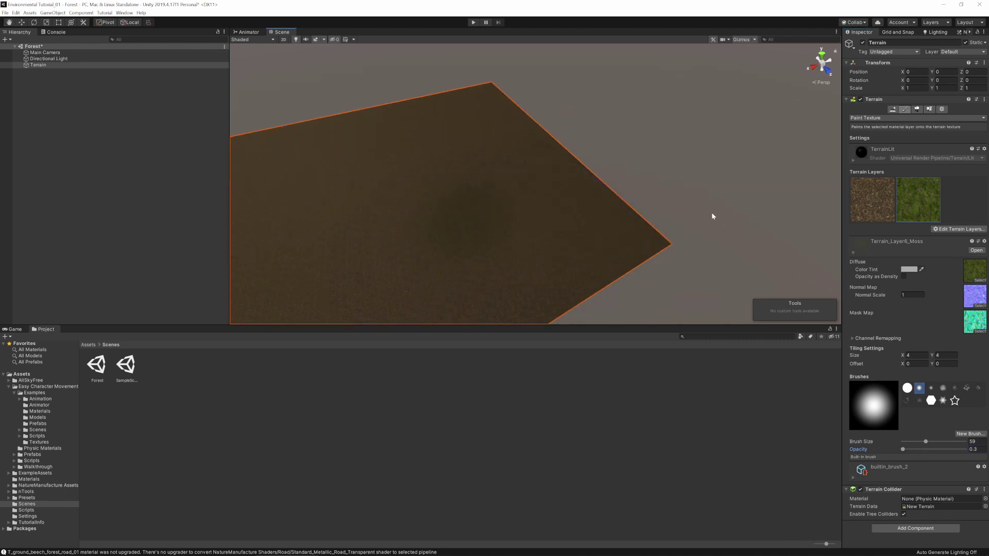
scroll(515, 225, up, 5)
middle_drag(461, 240, 525, 209)
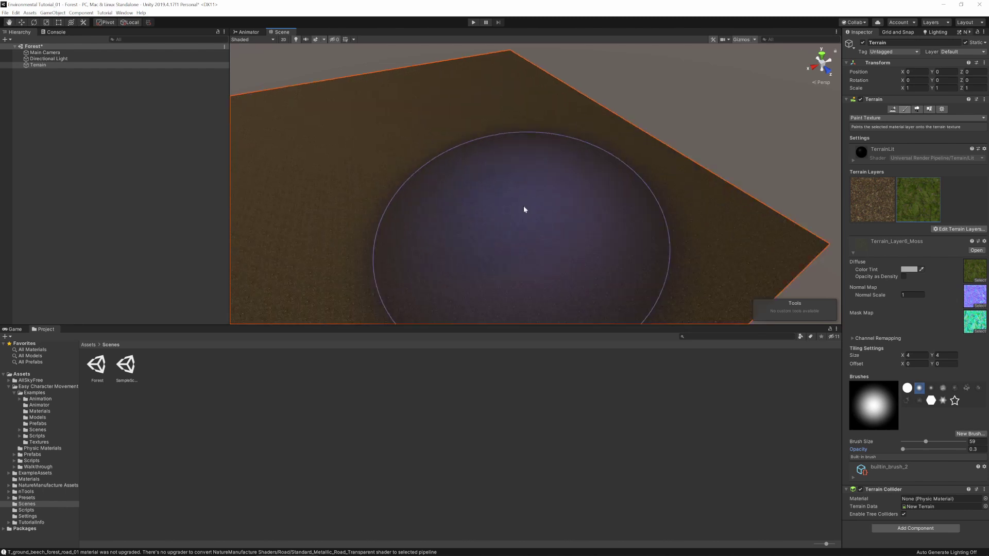
middle_drag(411, 161, 589, 163)
scroll(661, 149, down, 5)
alt+drag(661, 148, 596, 176)
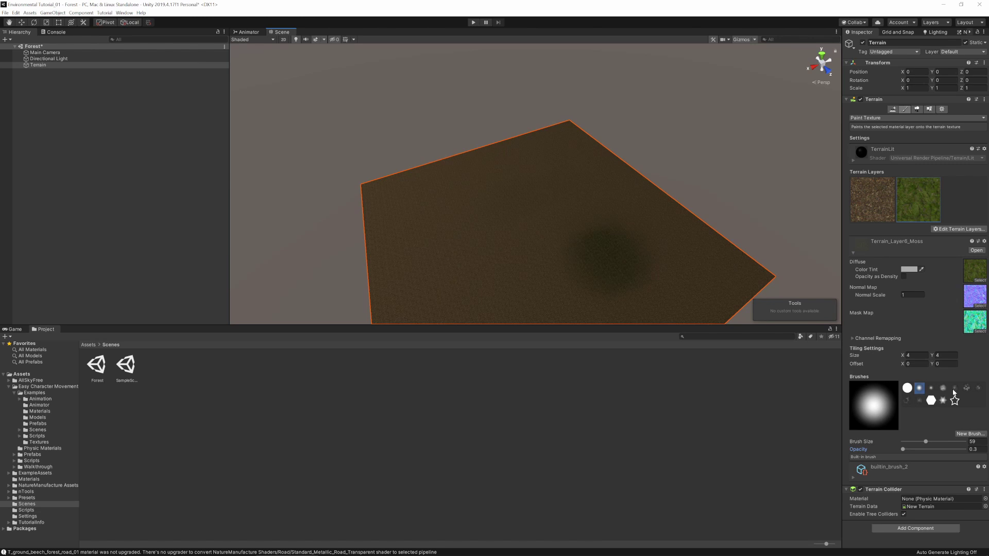
Step: Choose the cloudy builtin_brush_5 with opacity 2 and paint irregular moss patches across most of the terrain
click(954, 389)
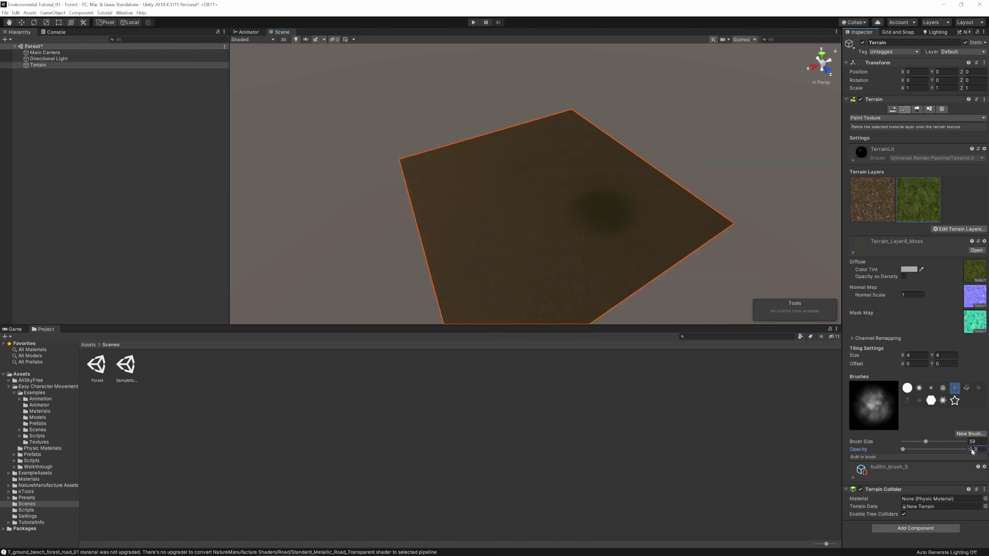
mouse_move(530, 263)
mouse_down()
mouse_move(518, 267)
mouse_move(525, 217)
mouse_move(517, 258)
mouse_up()
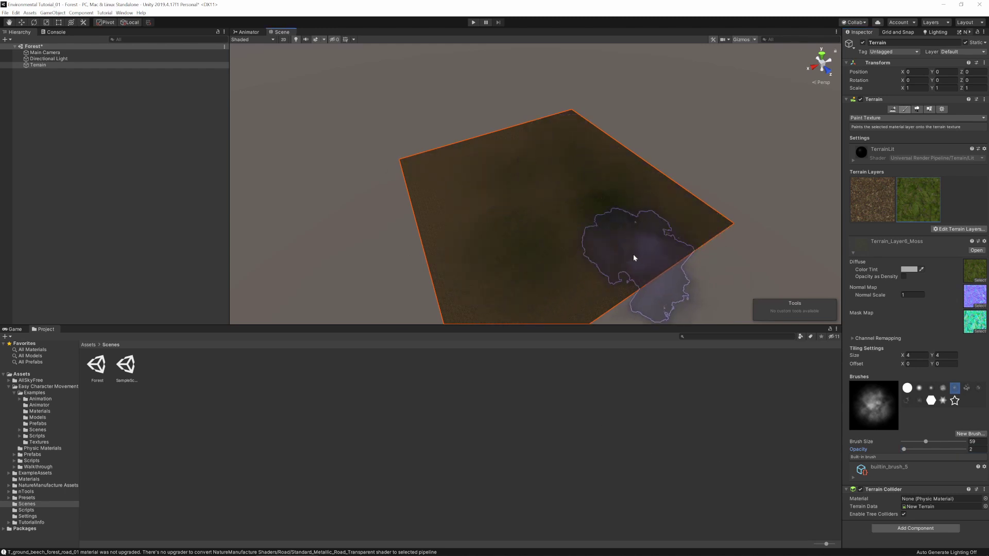
mouse_move(550, 177)
mouse_down()
mouse_move(592, 247)
mouse_move(541, 176)
mouse_move(643, 187)
mouse_move(682, 225)
mouse_move(472, 270)
mouse_move(422, 187)
mouse_move(456, 295)
mouse_move(452, 217)
mouse_move(722, 254)
mouse_up()
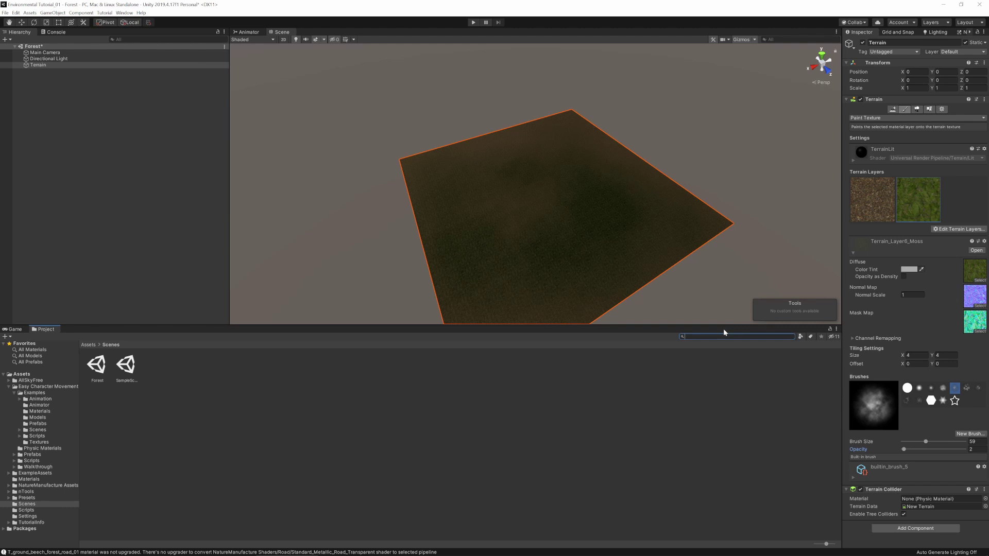
Step: Search the project assets for "first" and place the ECM_FirstPerson prefab on the terrain
text(first)
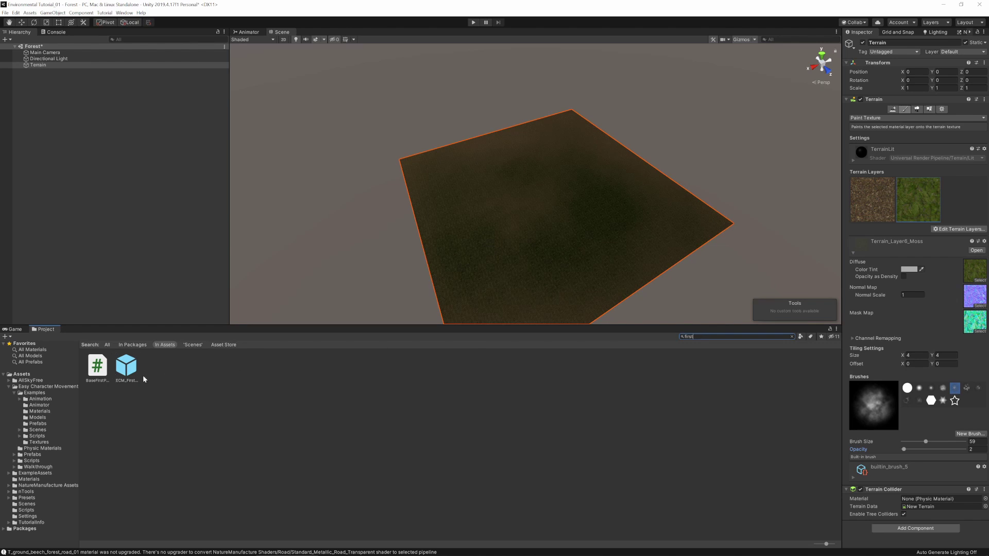
drag(138, 370, 530, 247)
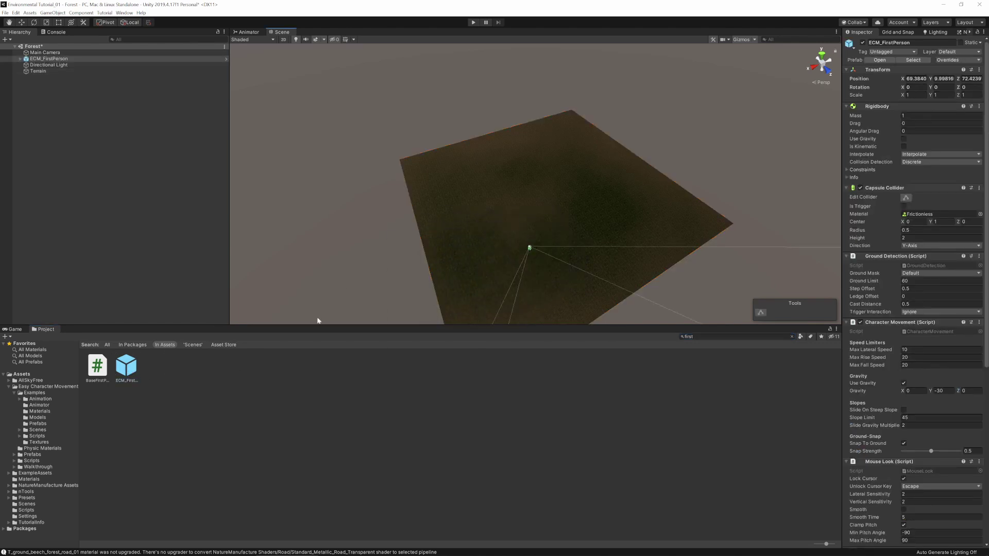
Step: Play the scene, walk the first-person character around to inspect the painted ground, and stop playing
click(472, 23)
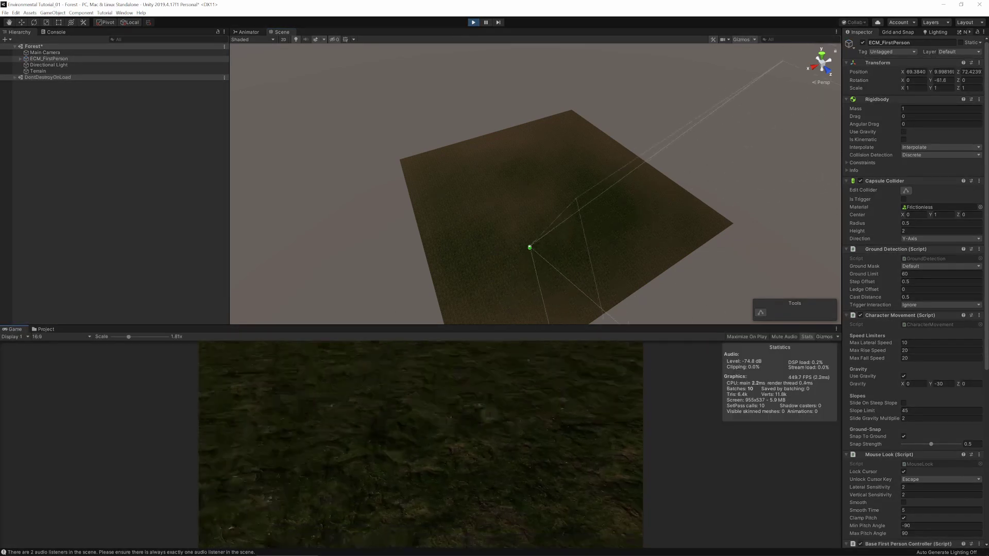
key(w)
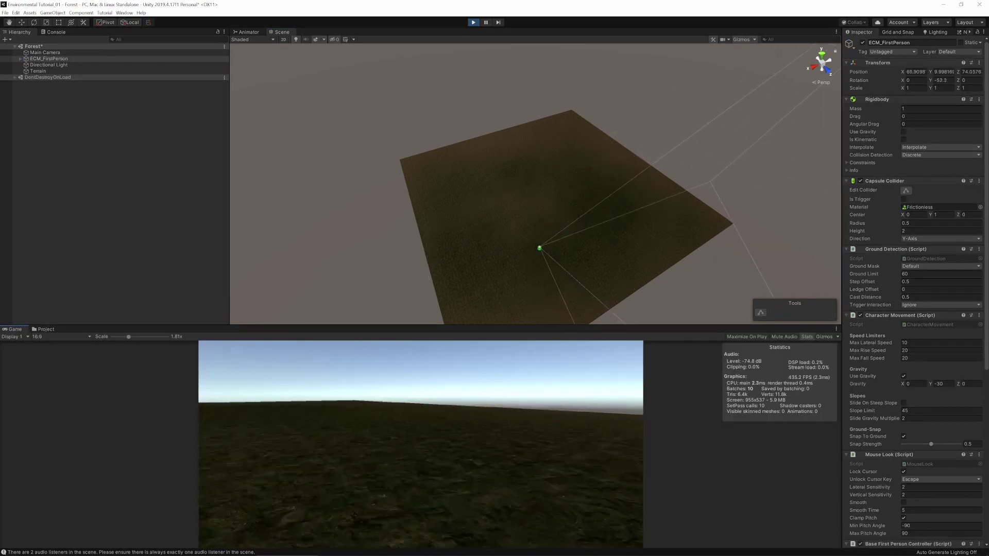
key(w)
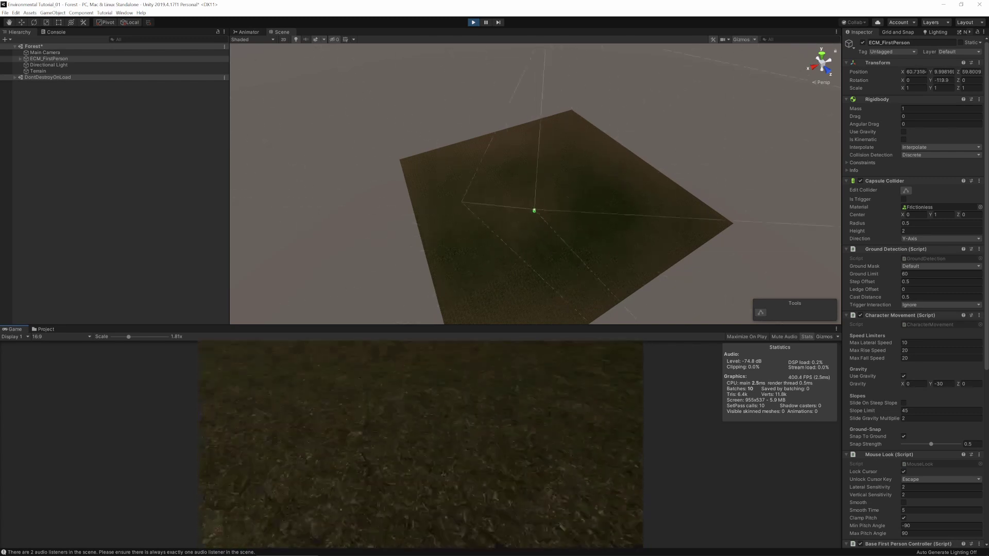
key(w)
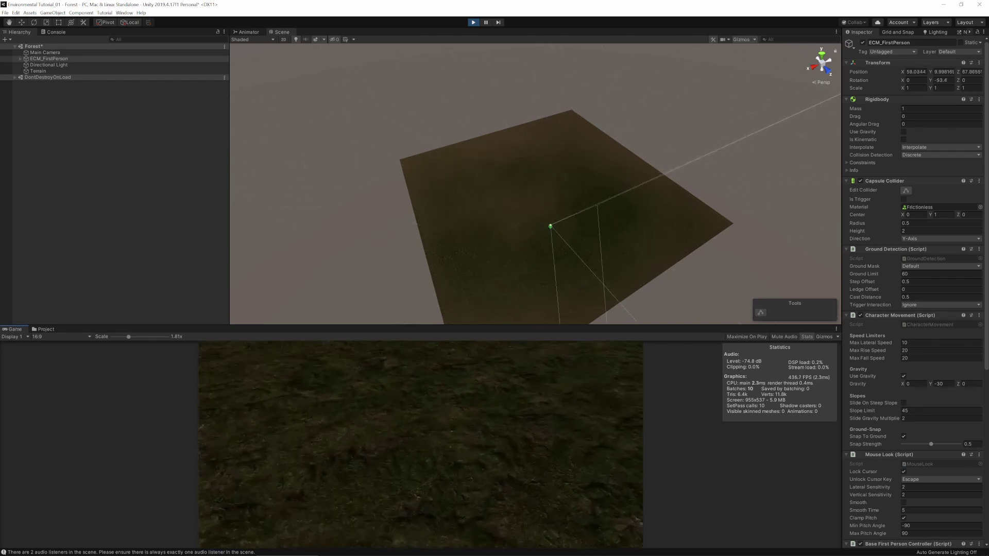
key(w)
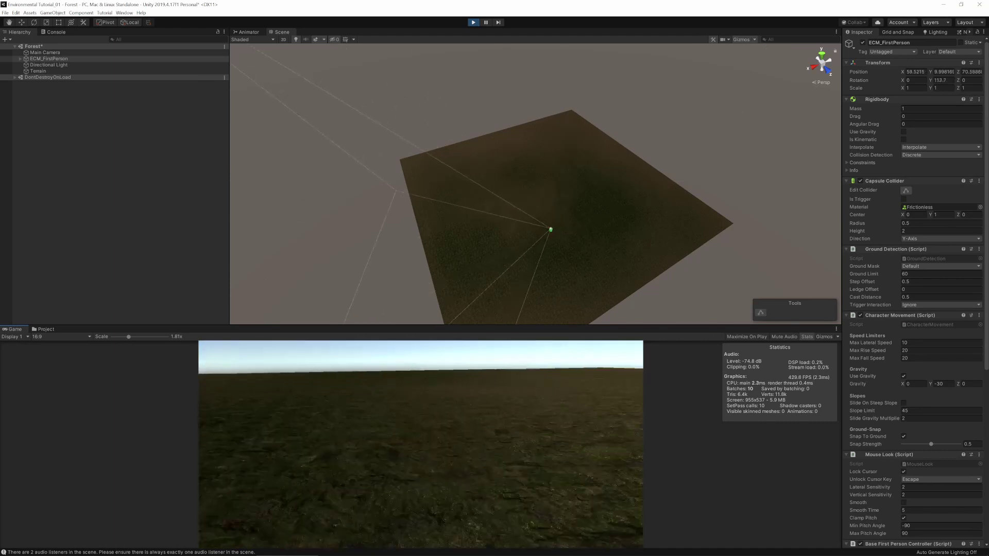
key(w)
key(Escape)
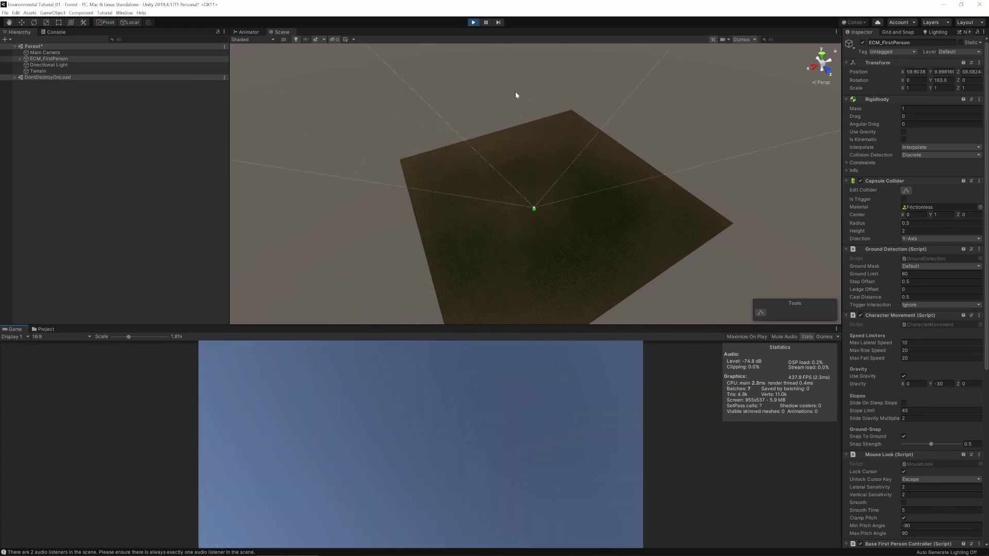
click(473, 22)
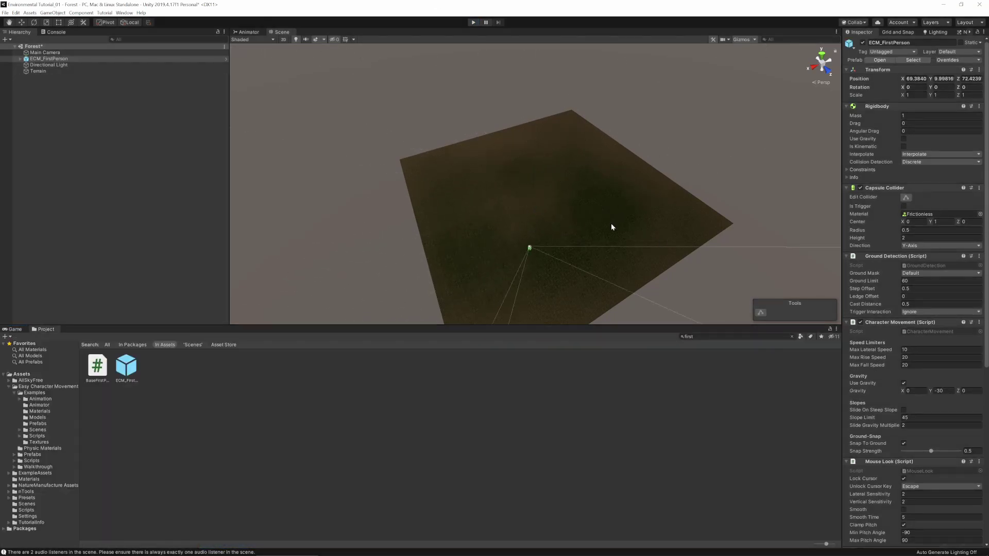
Step: Switch the terrain to Raise or Lower Terrain and raise uneven hills along its far edges using builtin_brush_5 at size 59 and opacity 2
click(608, 205)
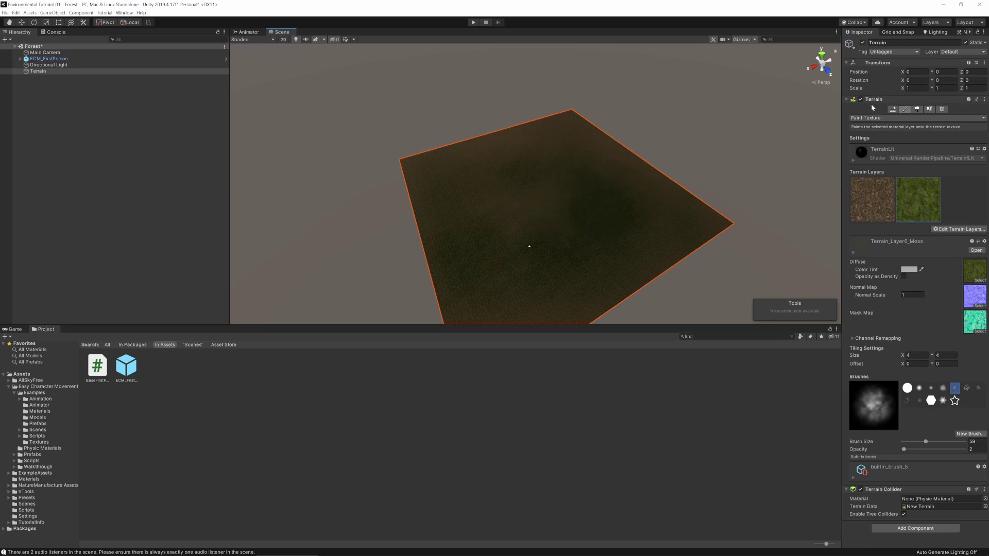
click(902, 118)
click(881, 127)
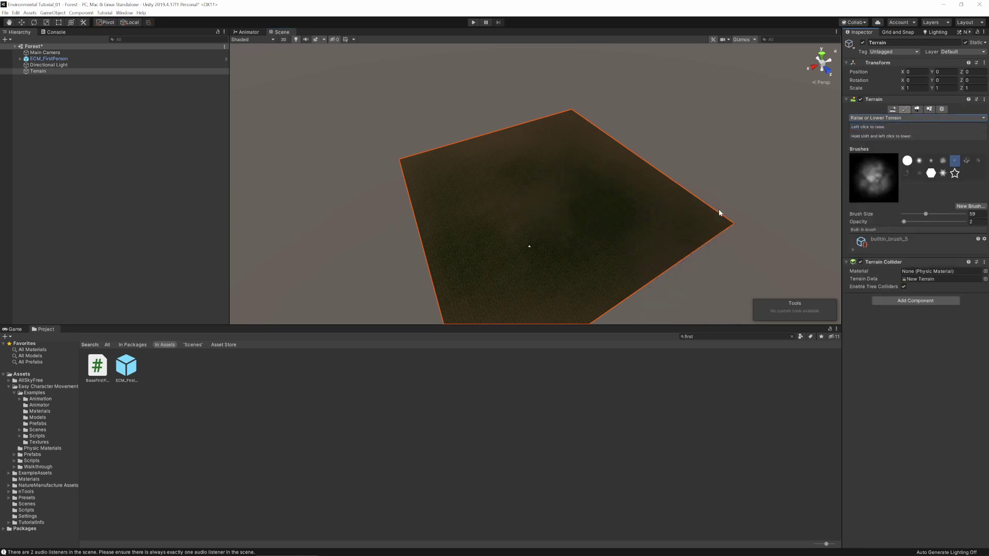
mouse_move(711, 215)
mouse_down()
mouse_move(697, 190)
mouse_move(702, 221)
mouse_move(693, 192)
mouse_move(662, 172)
mouse_move(581, 155)
mouse_move(555, 130)
mouse_up()
mouse_move(481, 144)
mouse_down()
mouse_move(444, 156)
mouse_move(422, 190)
mouse_move(428, 205)
mouse_up()
click(397, 174)
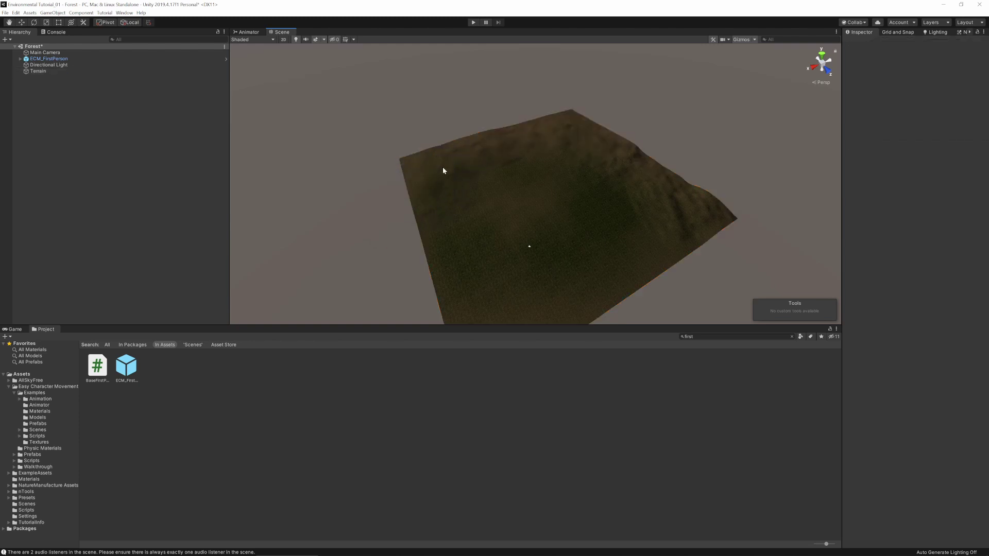
Step: Reselect the terrain and raise the ground along the side edge towards its near corner
click(442, 167)
middle_drag(425, 244, 404, 180)
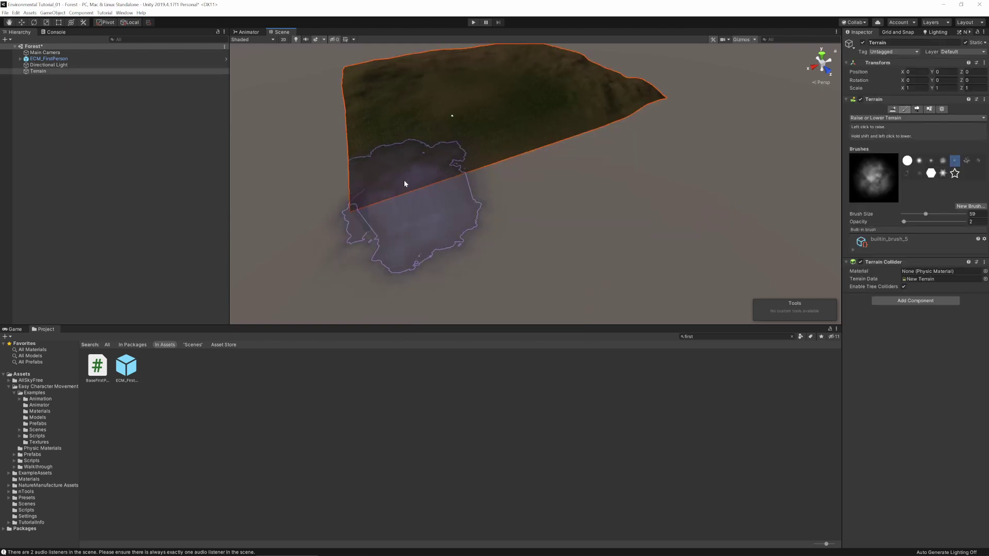
click(340, 150)
click(366, 150)
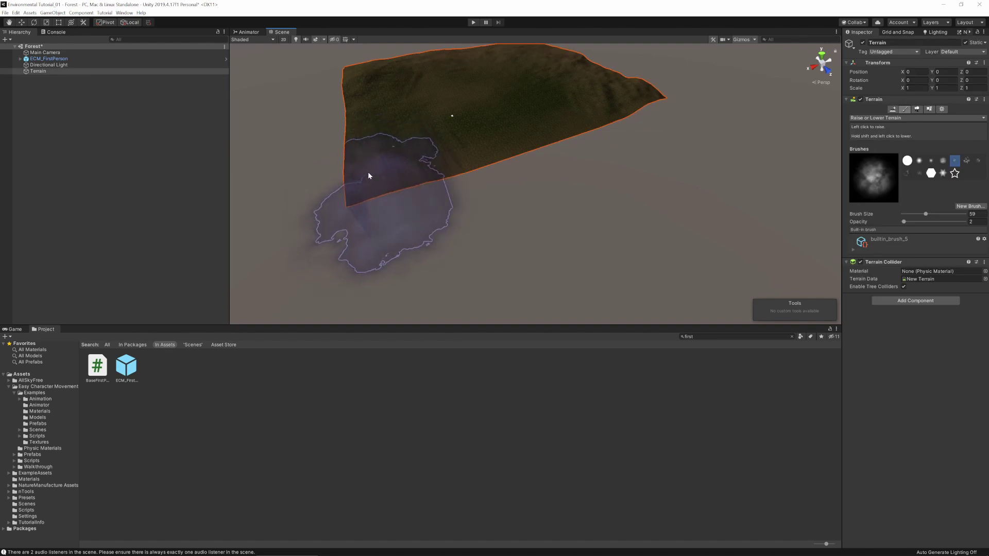
middle_drag(347, 114, 405, 192)
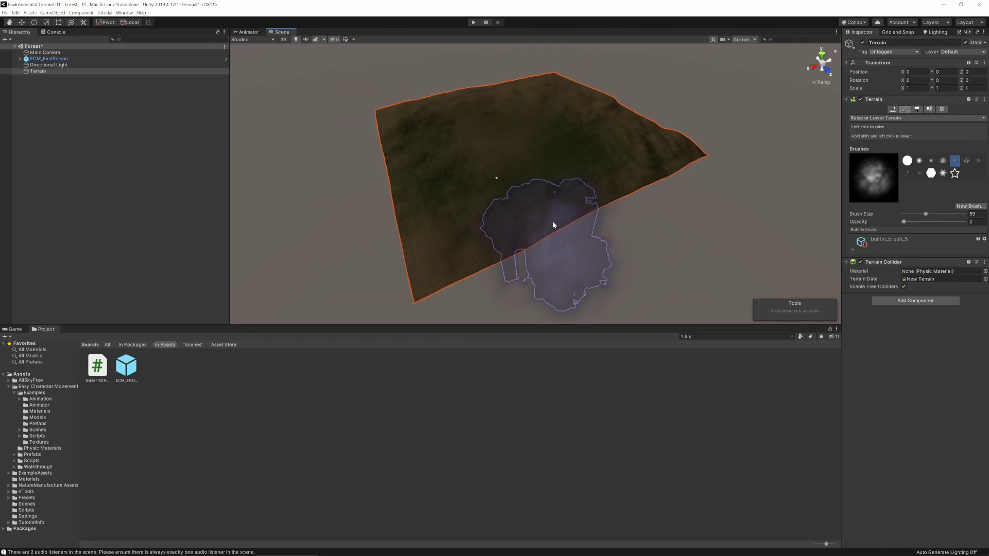
Step: Set the brush opacity to 5.1, choose builtin_brush_4, and raise hills along the remaining low edge of the terrain
mouse_move(549, 214)
alt+mouse_down()
mouse_move(569, 230)
mouse_move(633, 226)
alt+mouse_up()
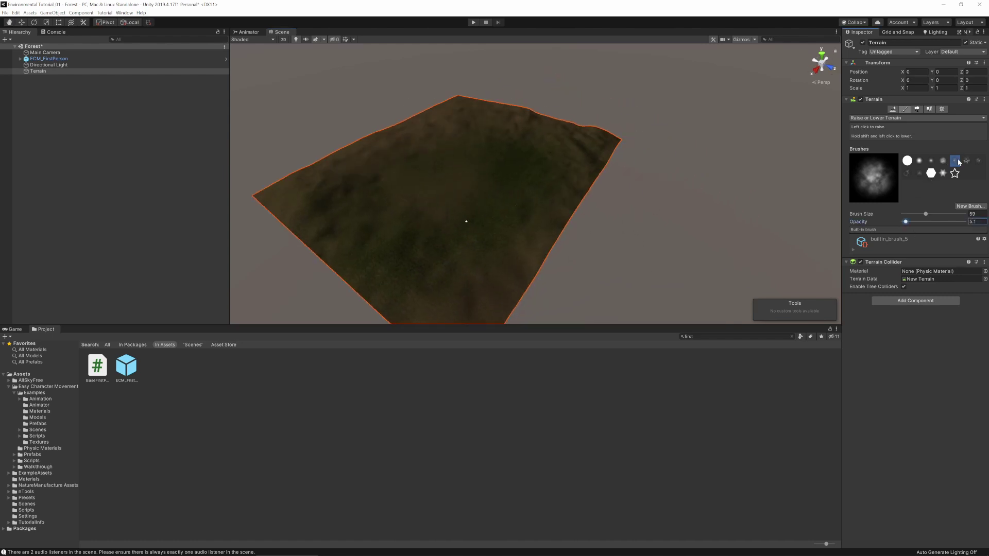
click(942, 160)
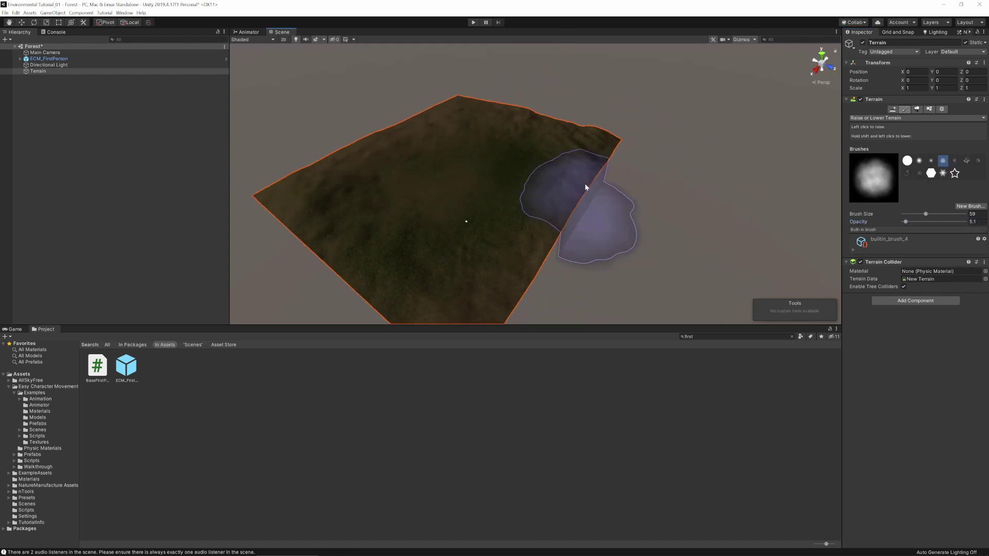
alt+drag(574, 214, 616, 223)
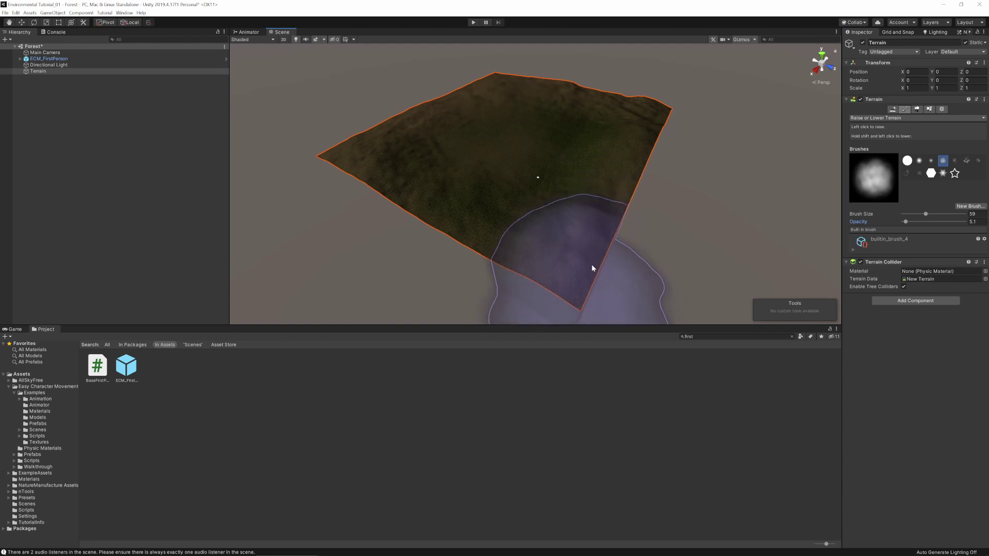
alt+drag(593, 268, 664, 213)
mouse_move(627, 157)
mouse_down()
mouse_move(462, 189)
mouse_move(580, 212)
mouse_up()
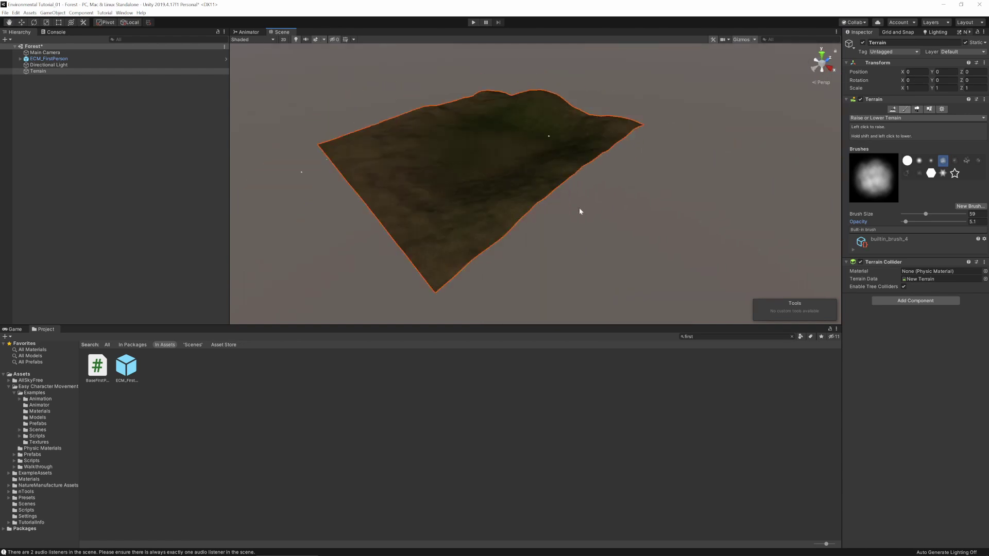
alt+drag(484, 253, 597, 232)
mouse_move(488, 230)
alt+mouse_down()
mouse_move(576, 253)
mouse_move(649, 163)
mouse_move(587, 220)
alt+mouse_up()
scroll(543, 172, up, 5)
alt+drag(543, 172, 618, 187)
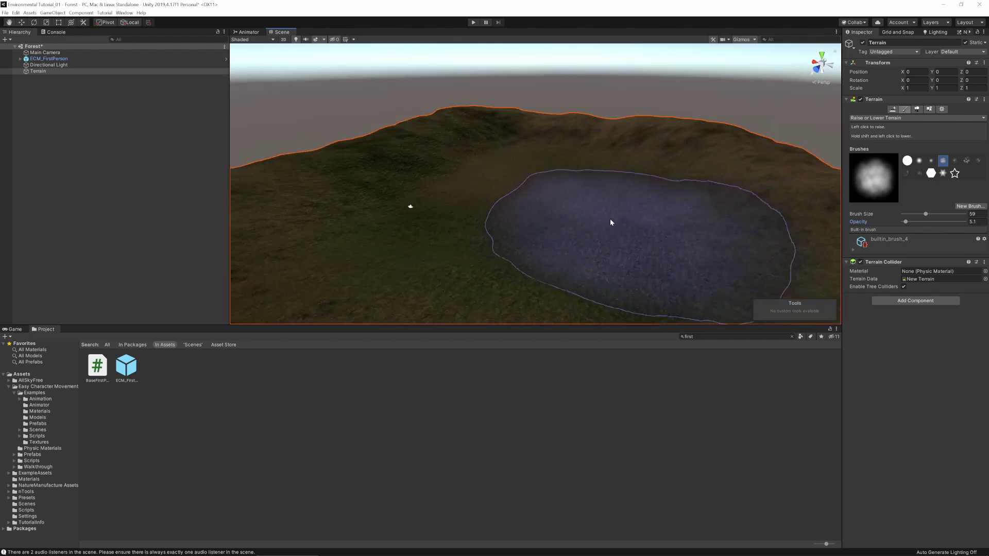
Step: Set the brush size to 12 and lower the ground to dig a deep pit in the terrain's central area
click(915, 214)
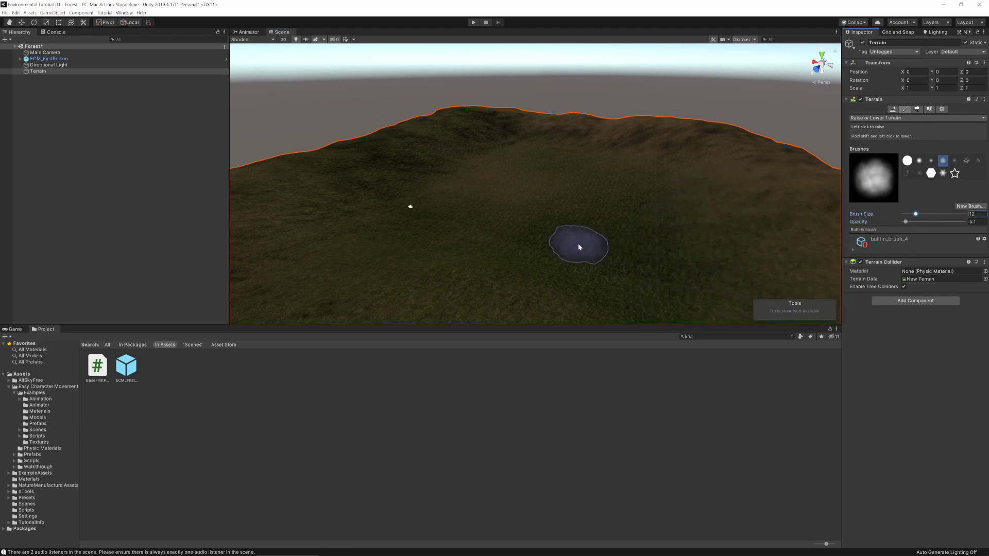
scroll(638, 237, up, 2)
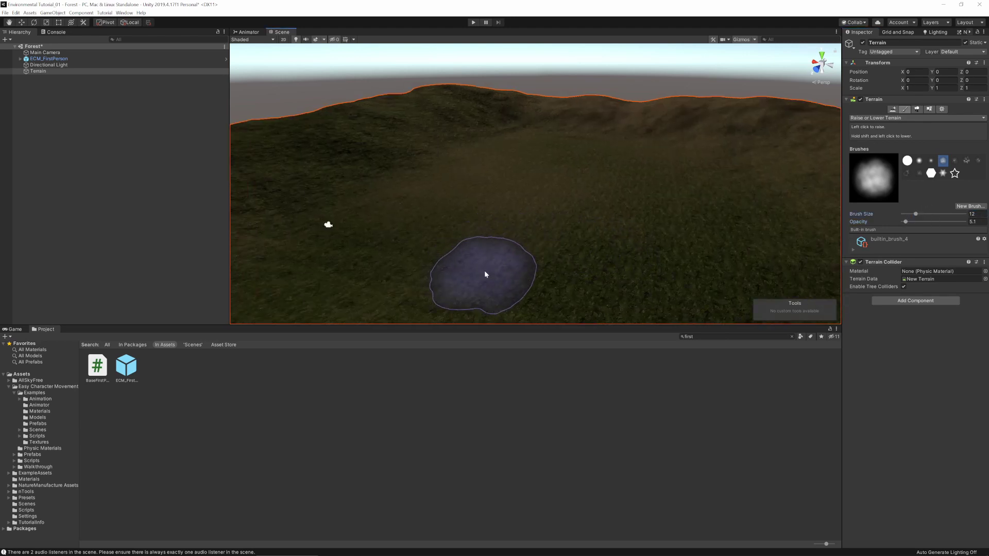
mouse_move(475, 251)
mouse_down()
mouse_move(493, 228)
mouse_move(465, 277)
mouse_move(514, 287)
mouse_up()
mouse_move(497, 271)
right_down()
mouse_move(580, 303)
mouse_move(550, 281)
right_up()
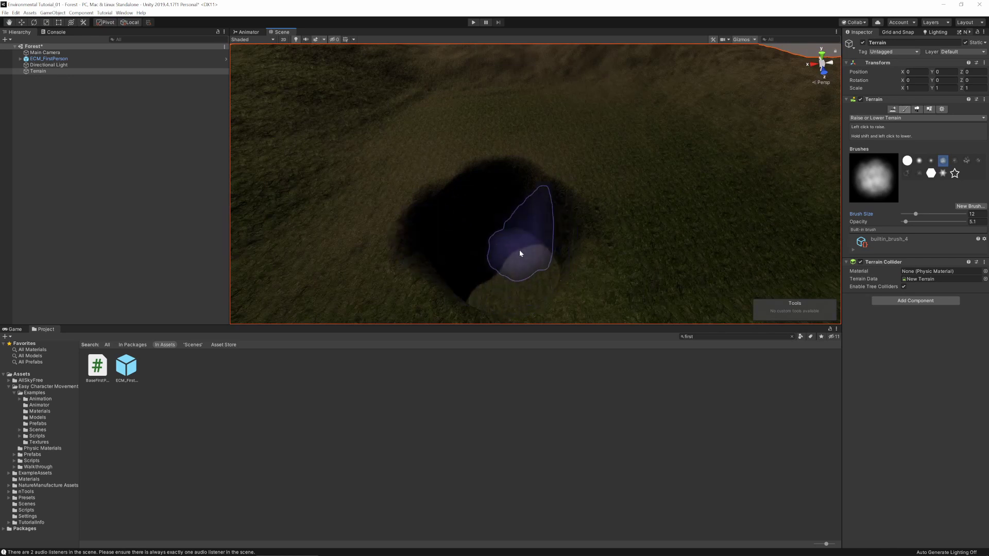
Step: Sculpt around the pit's edges with builtin_brush_4 at size 12 to reshape it into a broader, irregular basin
right_drag(511, 273, 564, 323)
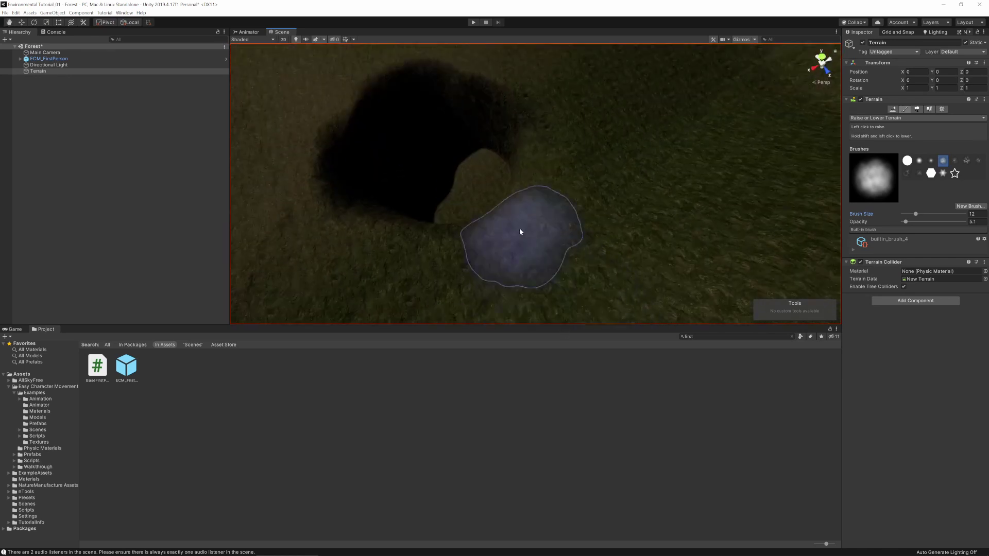
scroll(481, 198, down, 10)
scroll(489, 186, up, 6)
mouse_move(494, 175)
mouse_down()
mouse_move(512, 184)
mouse_move(434, 161)
mouse_move(448, 170)
mouse_move(435, 128)
mouse_move(482, 209)
mouse_move(463, 132)
mouse_move(484, 221)
mouse_move(579, 192)
mouse_up()
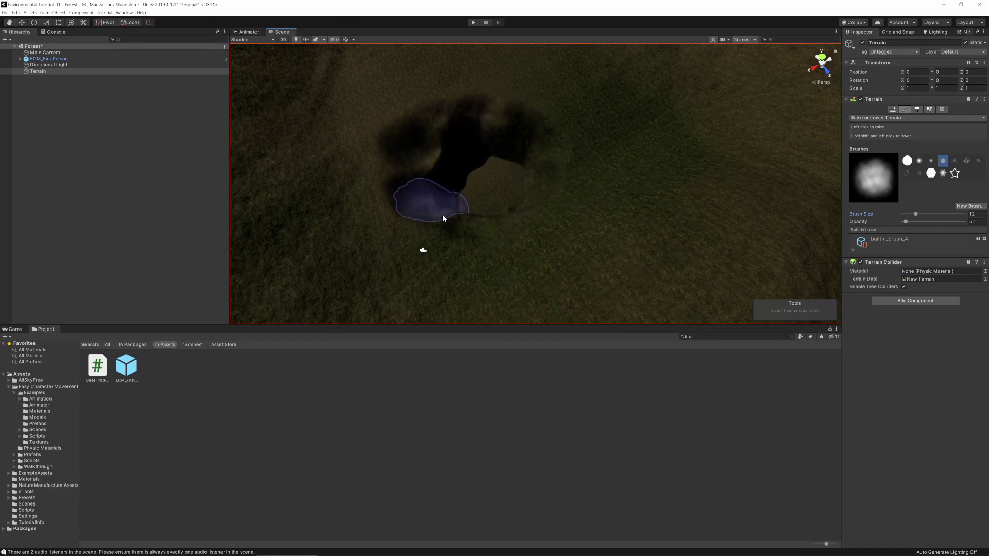
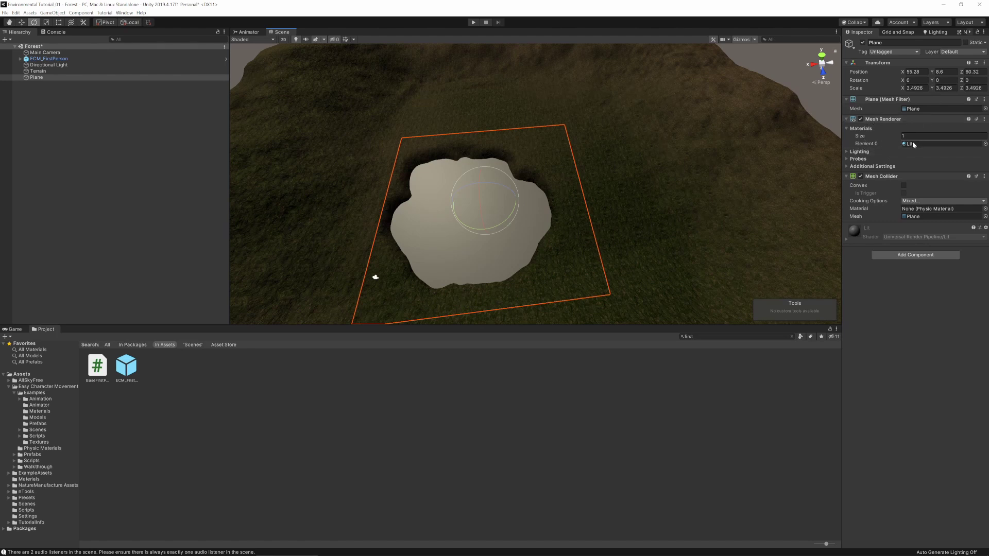
Step: Try the R.A.M 2019 Trial Lake and River materials on the plane, and assign R.A.M 2019 Trial Swamp
click(984, 144)
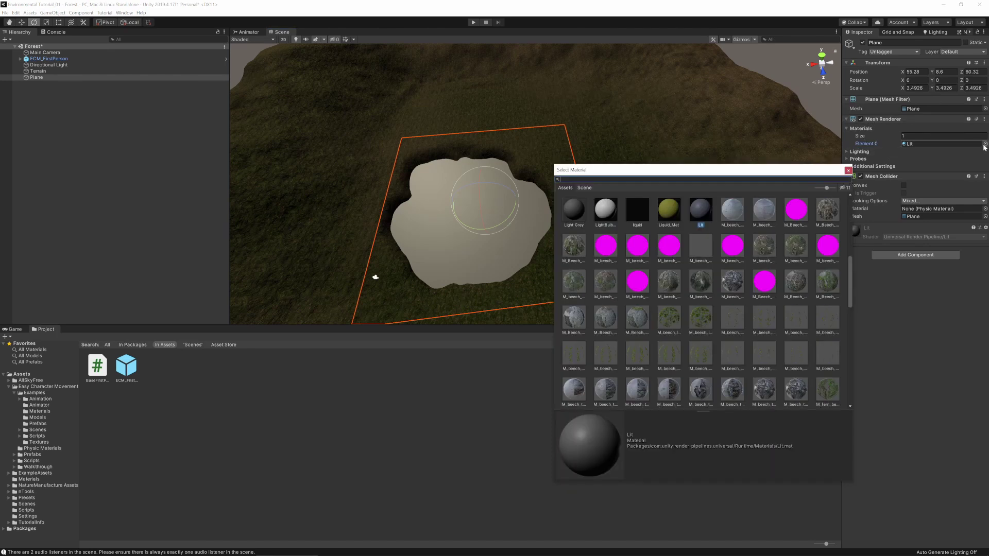
text(ri)
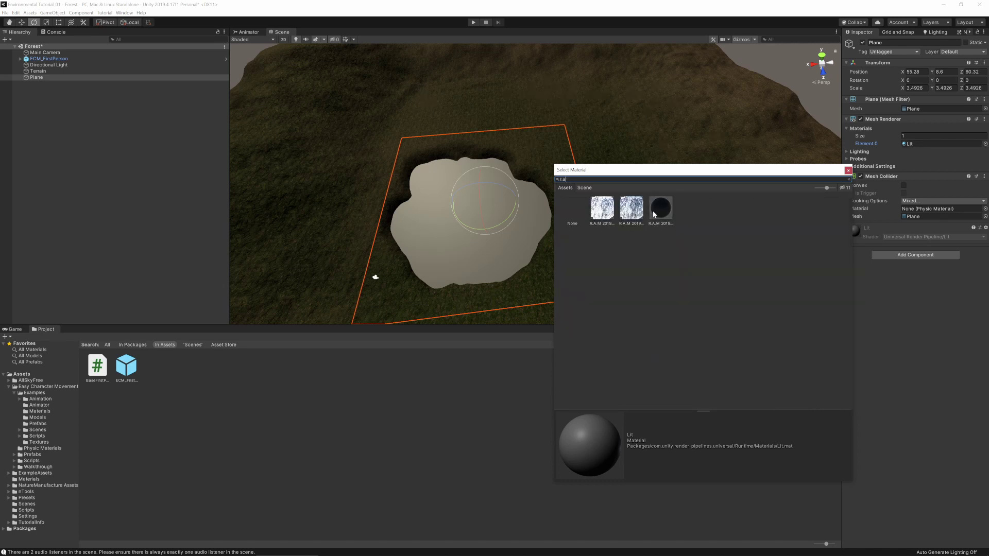
click(594, 215)
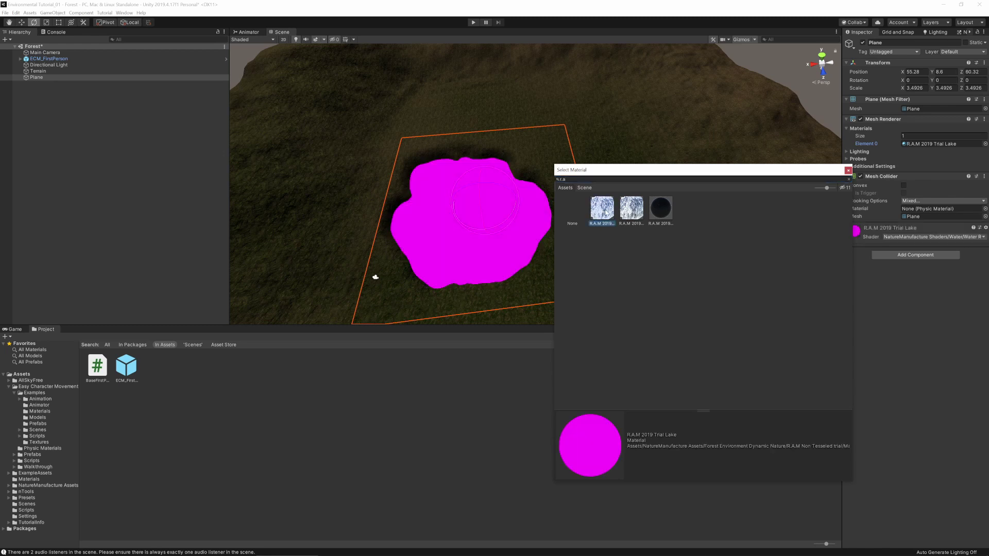
click(635, 214)
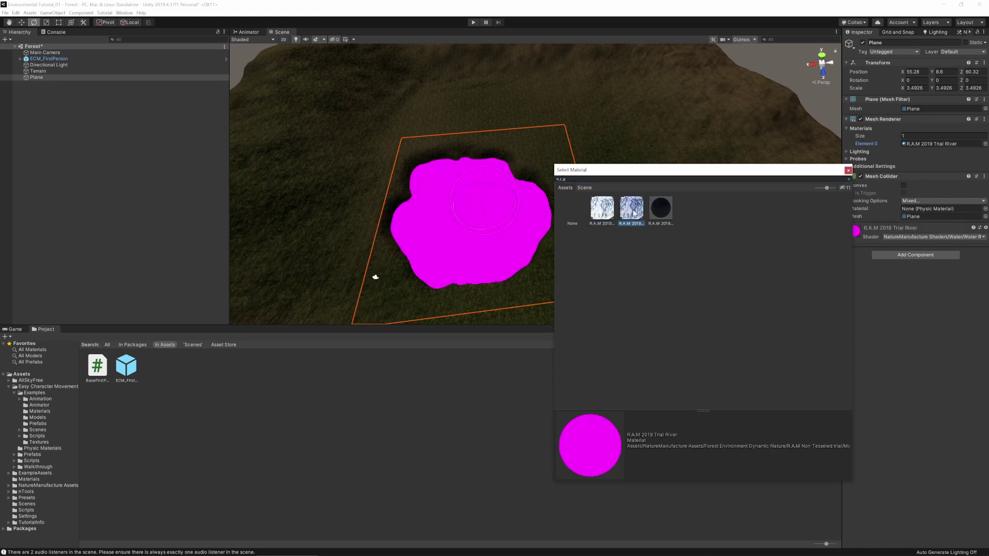
double_click(658, 213)
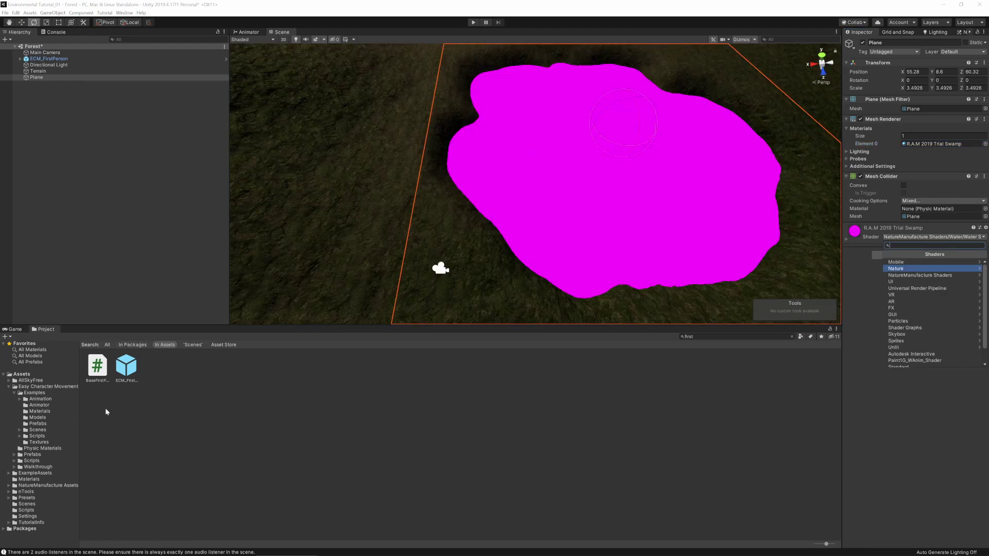
click(487, 269)
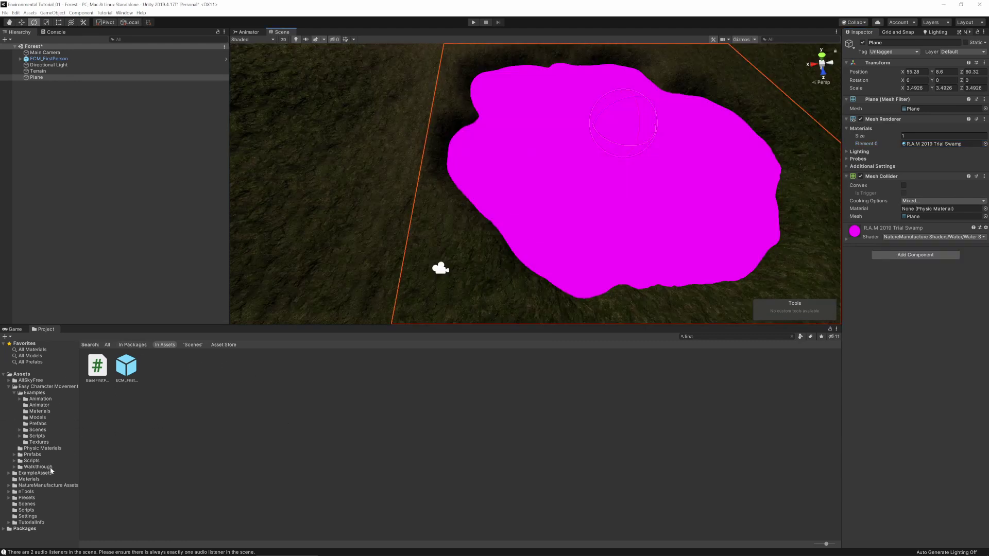
Step: Import the URP 7.2 Unity 2019.3 Forest Environment package from Forest Environment Dynamic Nature's HD and URP Support Packs
click(40, 485)
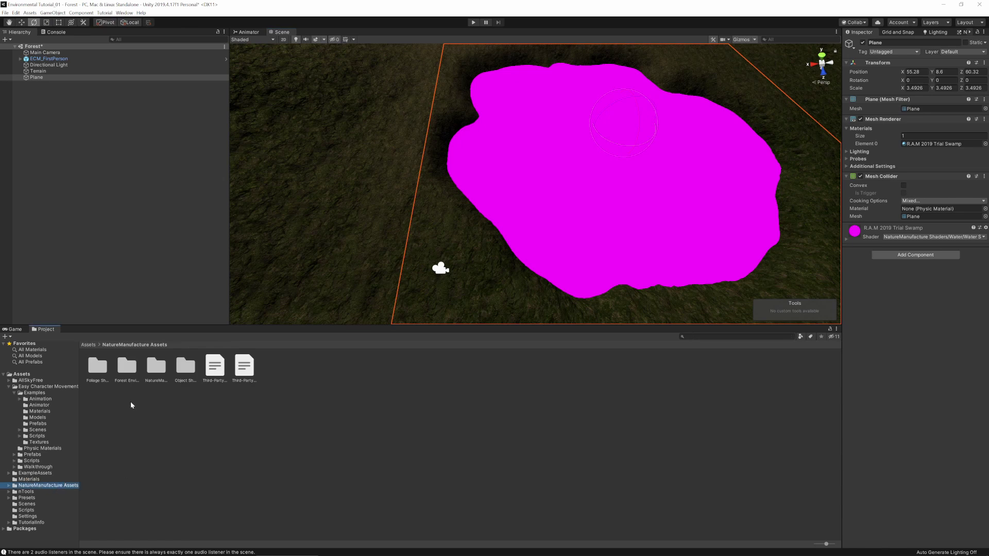
double_click(127, 374)
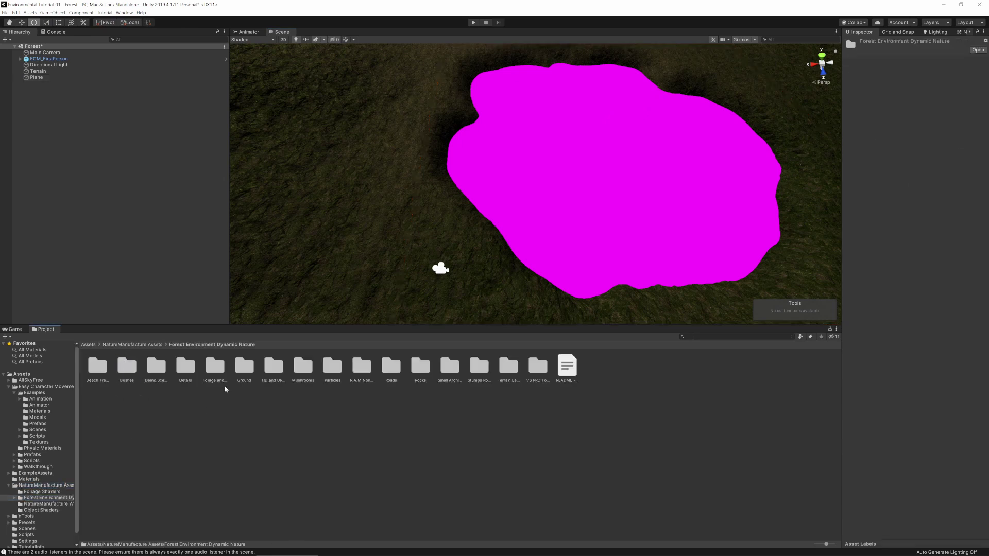
double_click(274, 368)
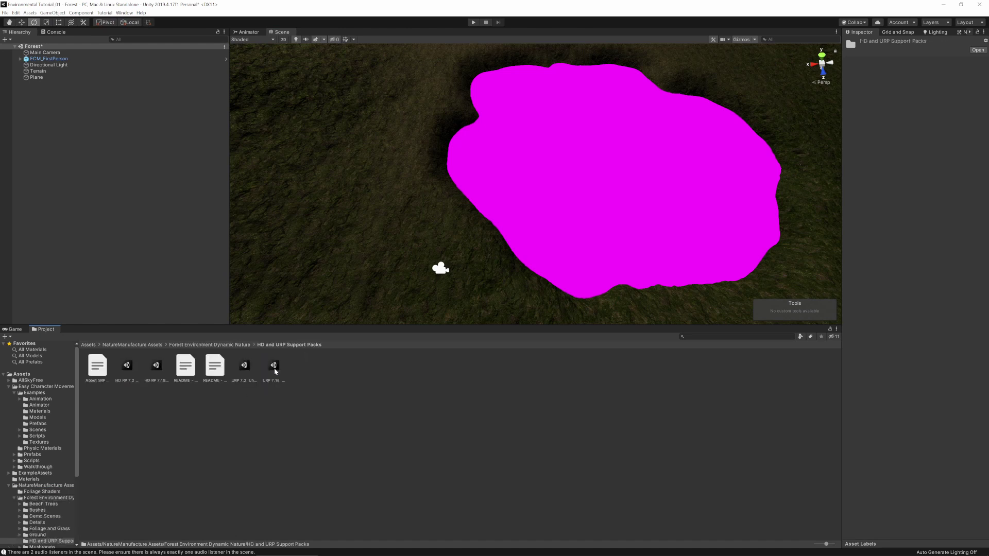
click(245, 366)
double_click(246, 366)
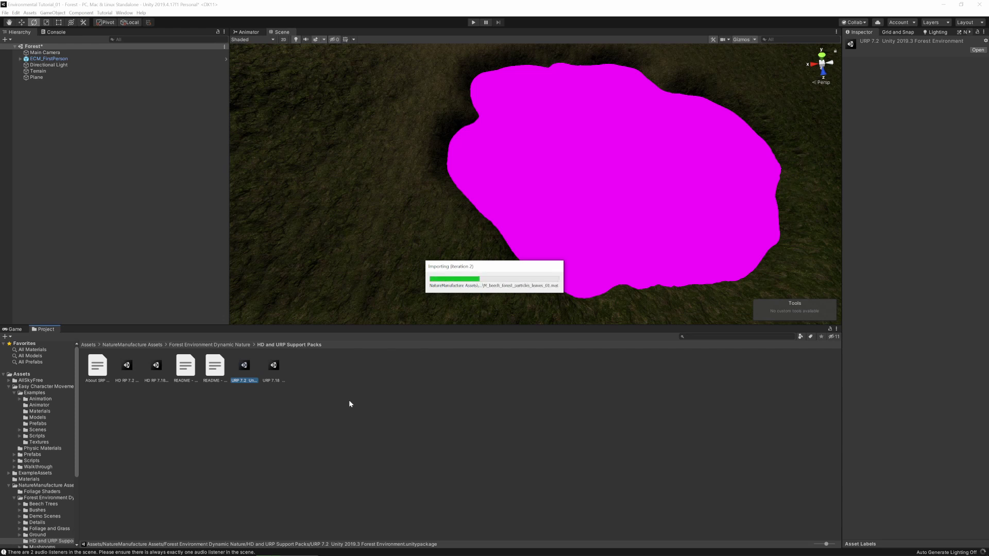
Step: Inspect the water surface in the scene, run the game to check it from the first-person camera, and stop
right_drag(670, 267, 612, 240)
alt+drag(612, 243, 611, 269)
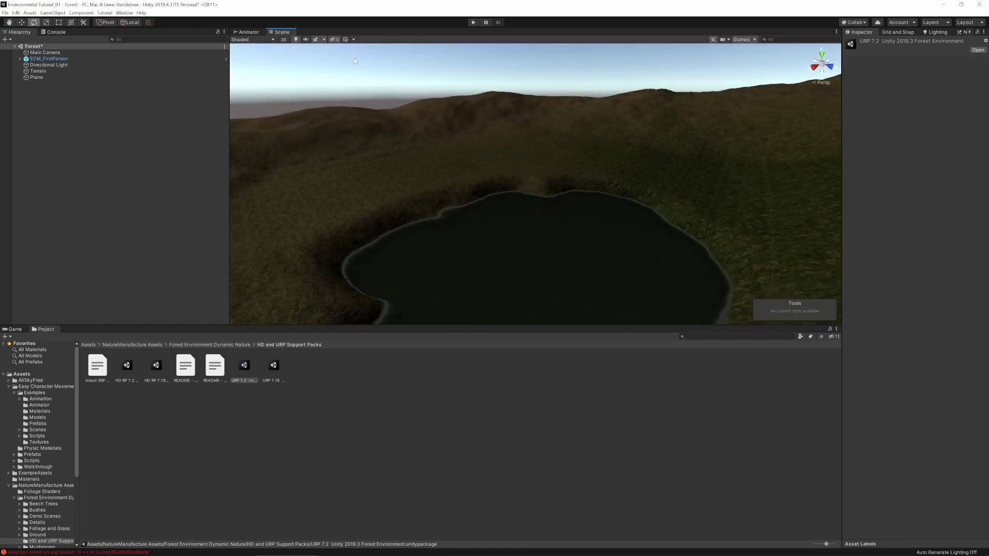
alt+drag(519, 130, 522, 111)
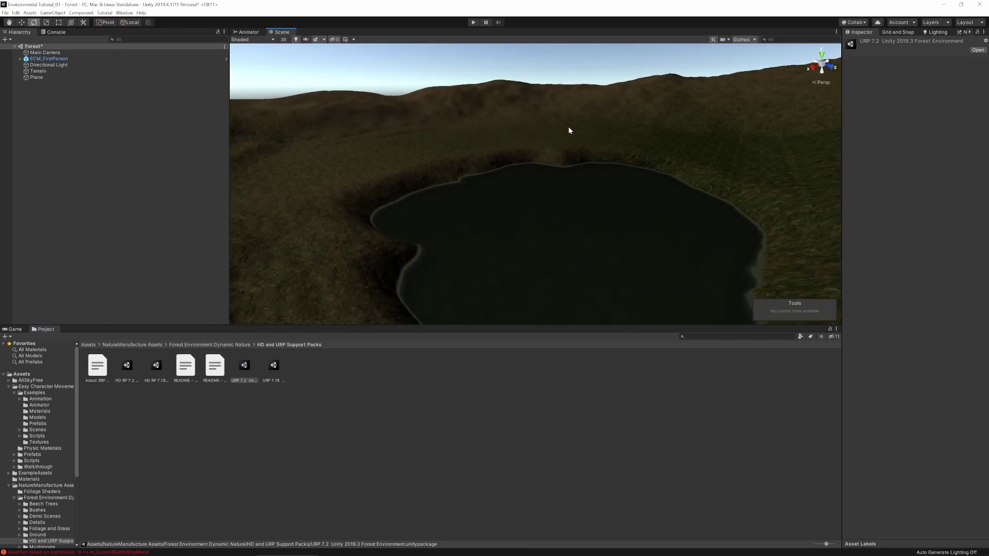
click(474, 23)
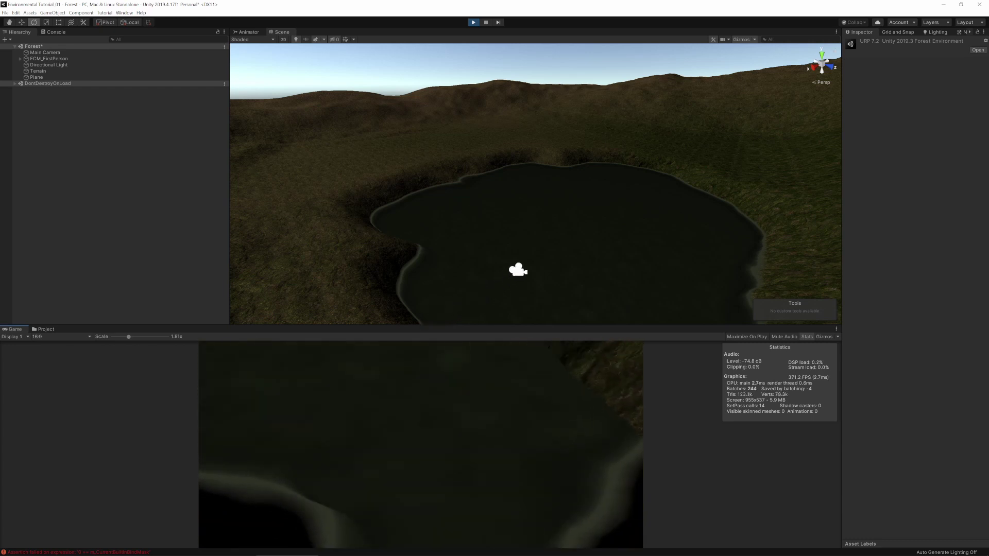
key(Escape)
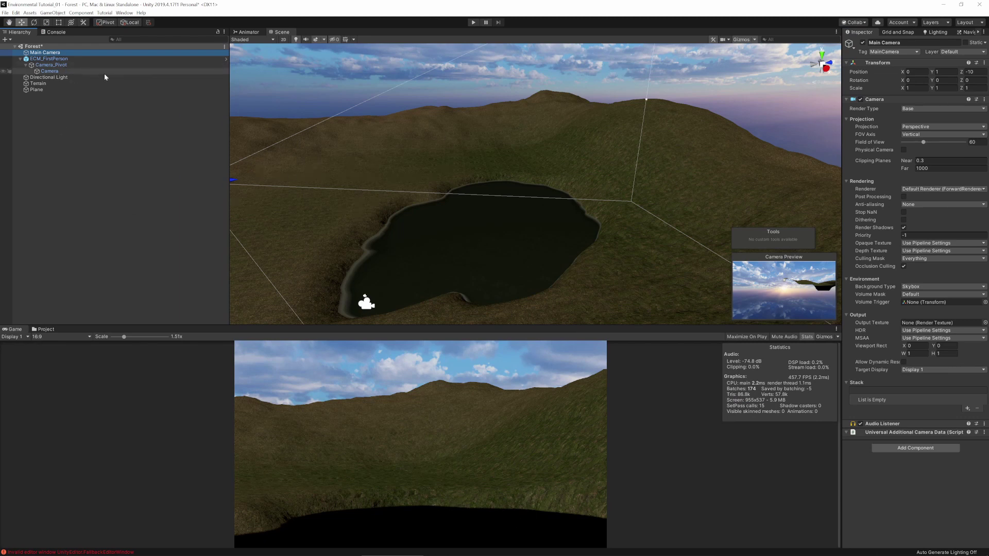
Step: Locate the UniversalRP-HighQuality pipeline asset through the project's Graphics settings and select it for editing
click(16, 13)
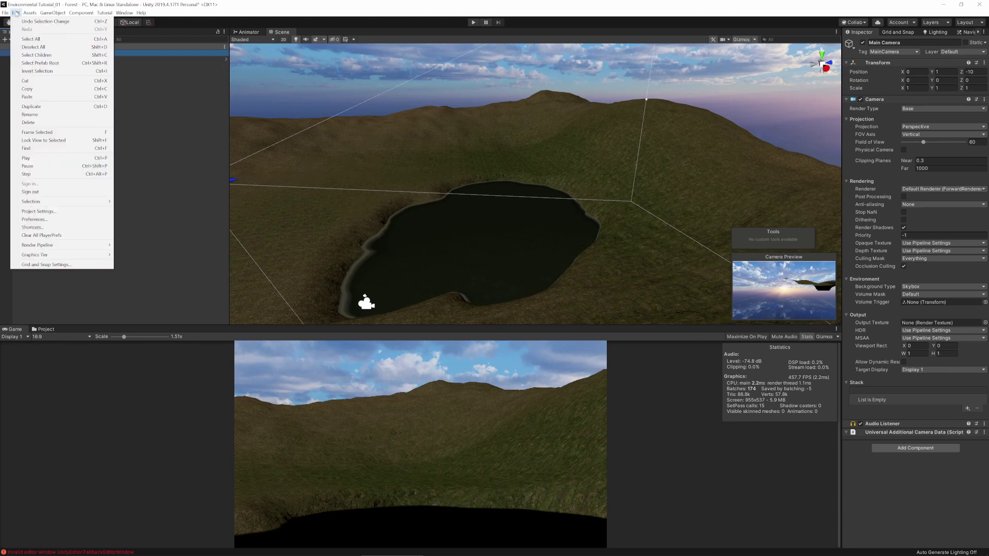
click(67, 211)
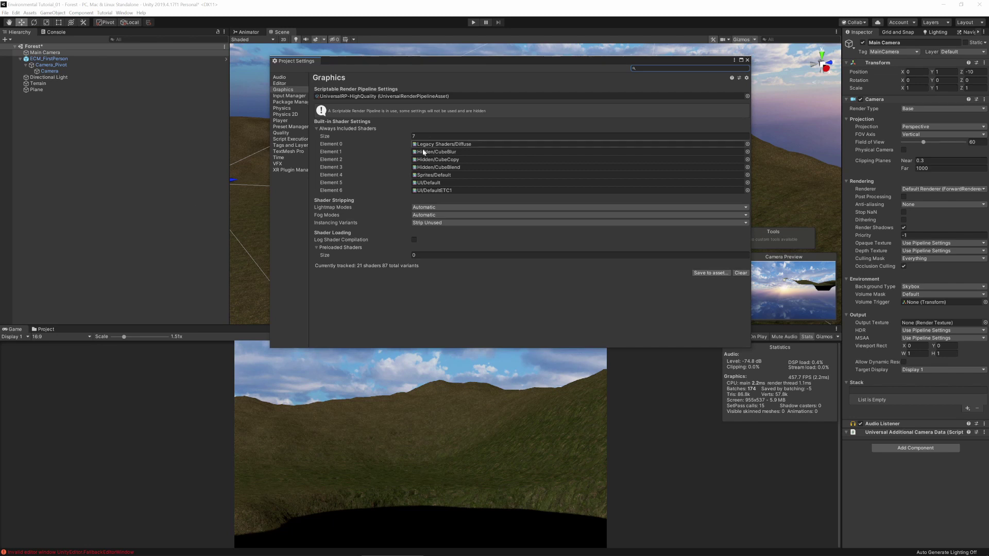
click(353, 96)
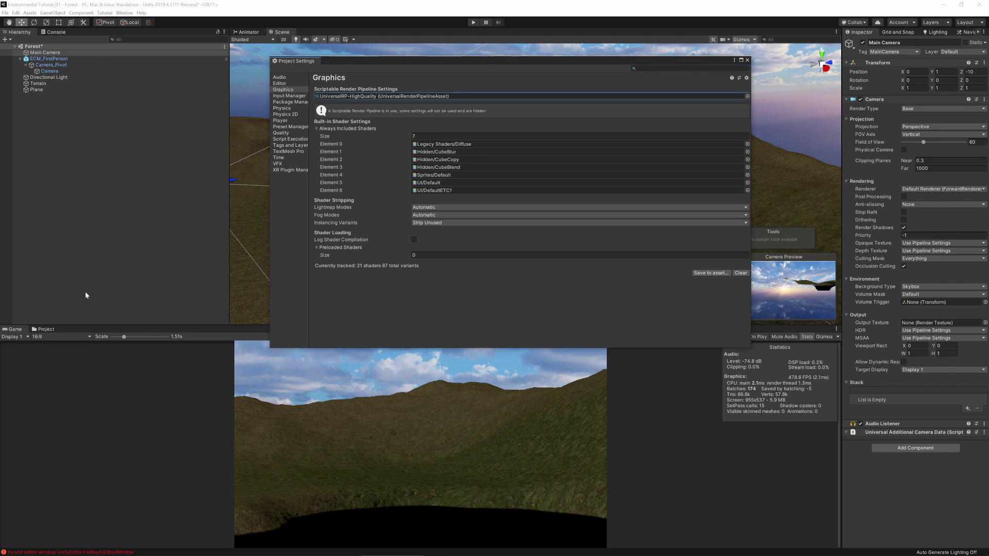
click(43, 330)
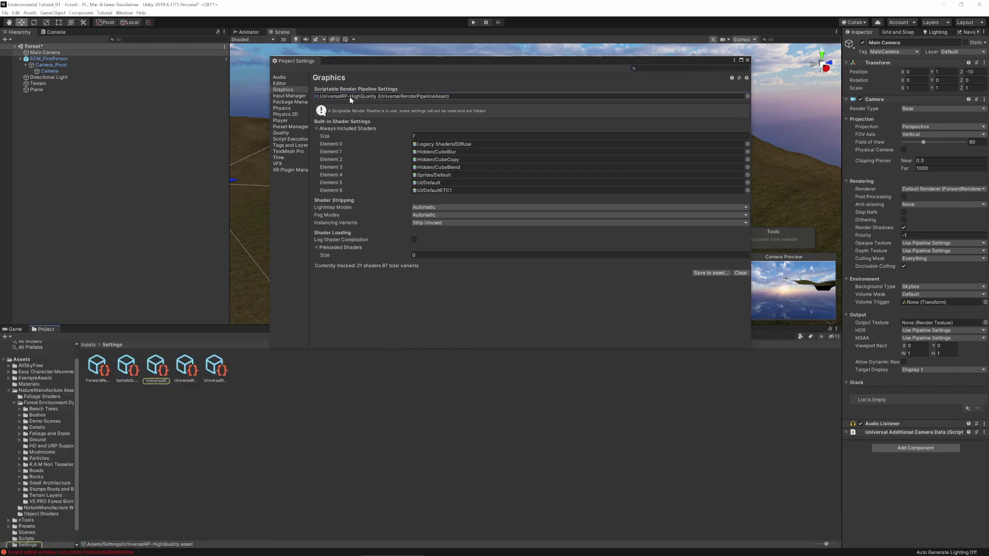
click(208, 392)
click(156, 369)
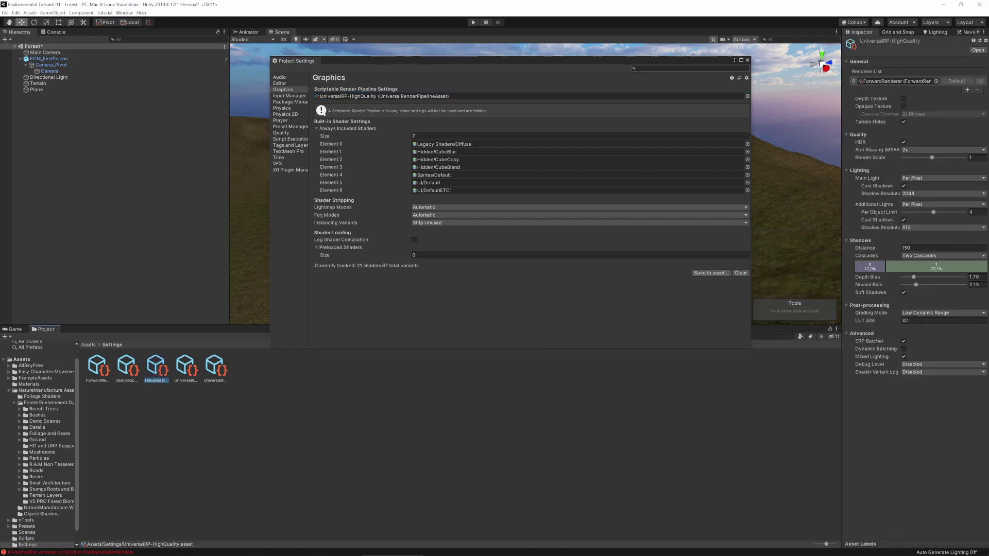
click(747, 61)
click(747, 61)
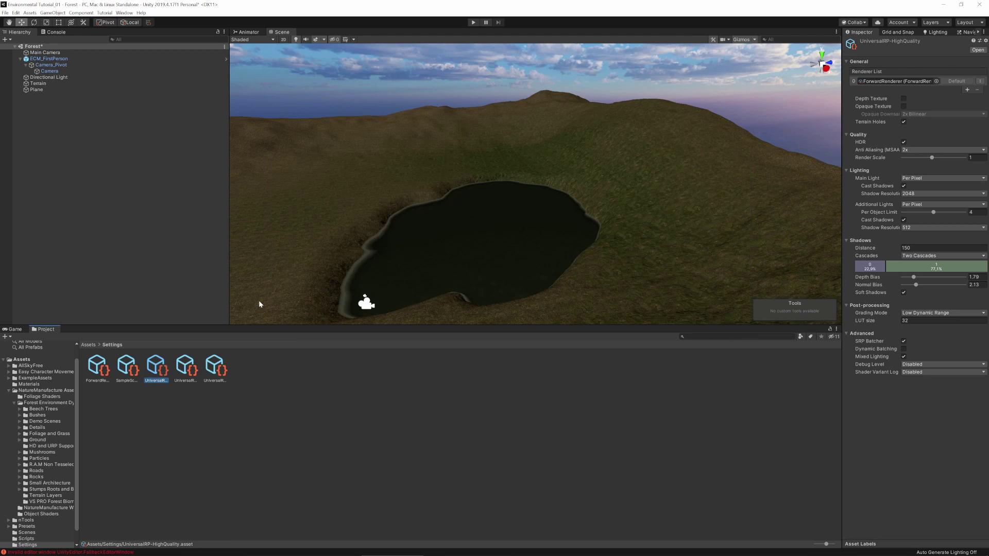
Step: Enable Depth Texture and Opaque Texture on the UniversalRP-HighQuality asset, comparing the water in the game view
click(12, 330)
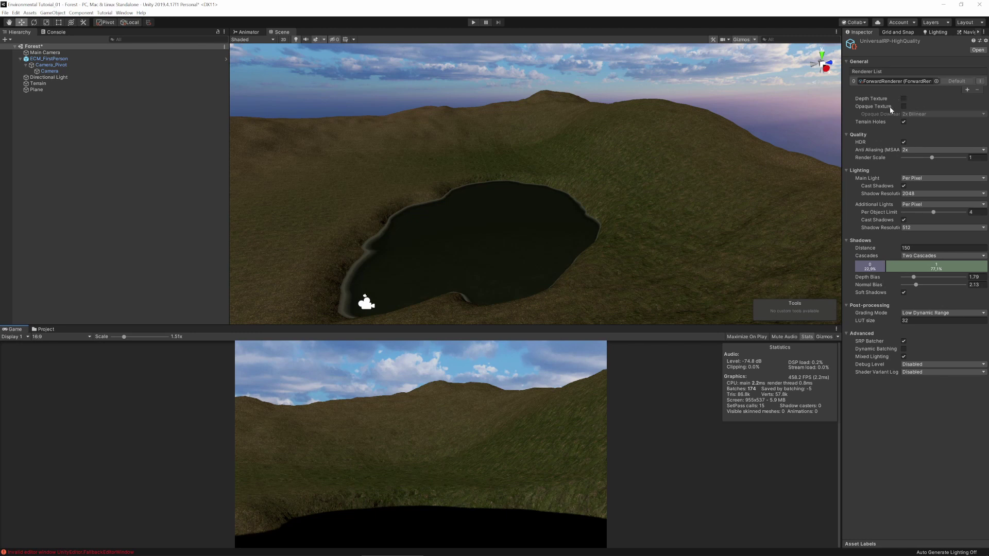
click(904, 98)
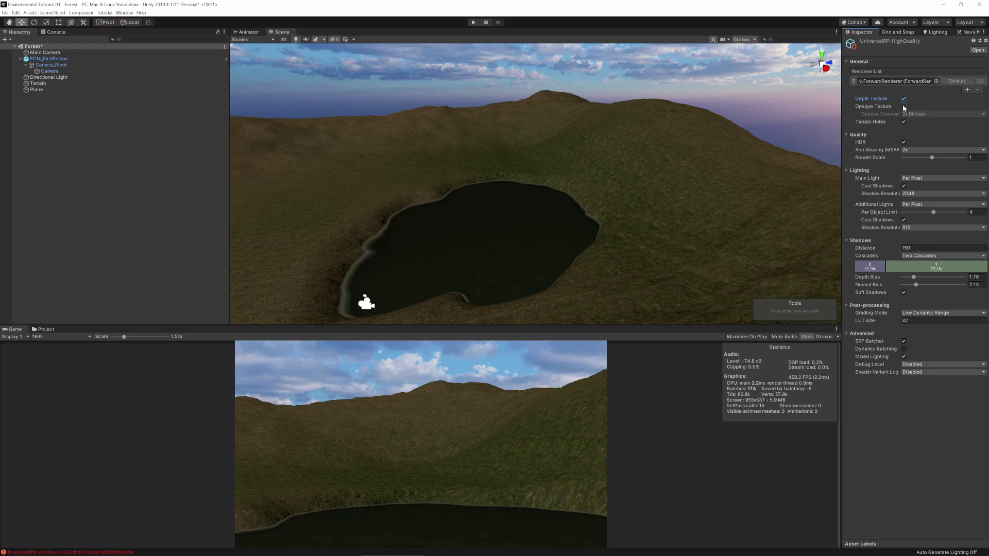
click(903, 106)
click(903, 106)
click(903, 106)
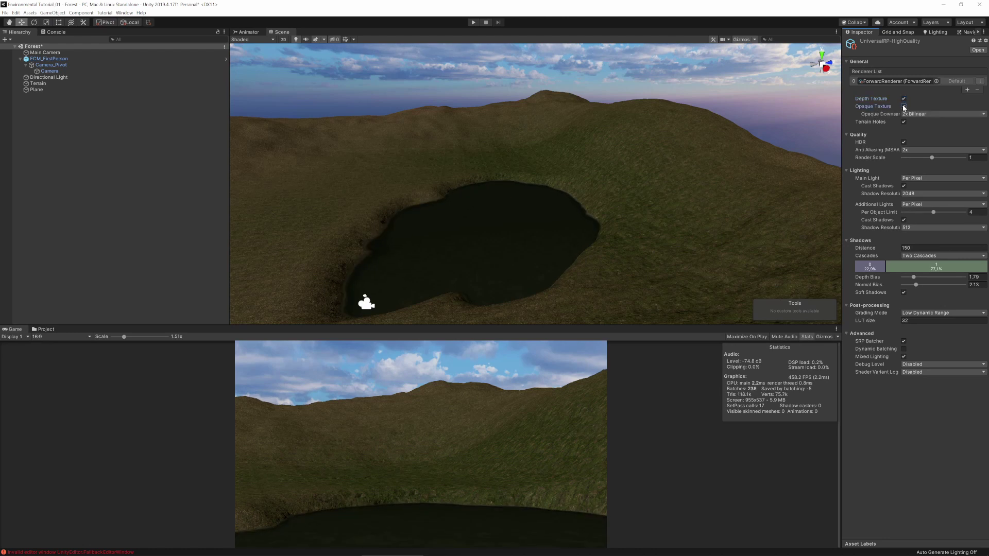
click(903, 106)
click(903, 106)
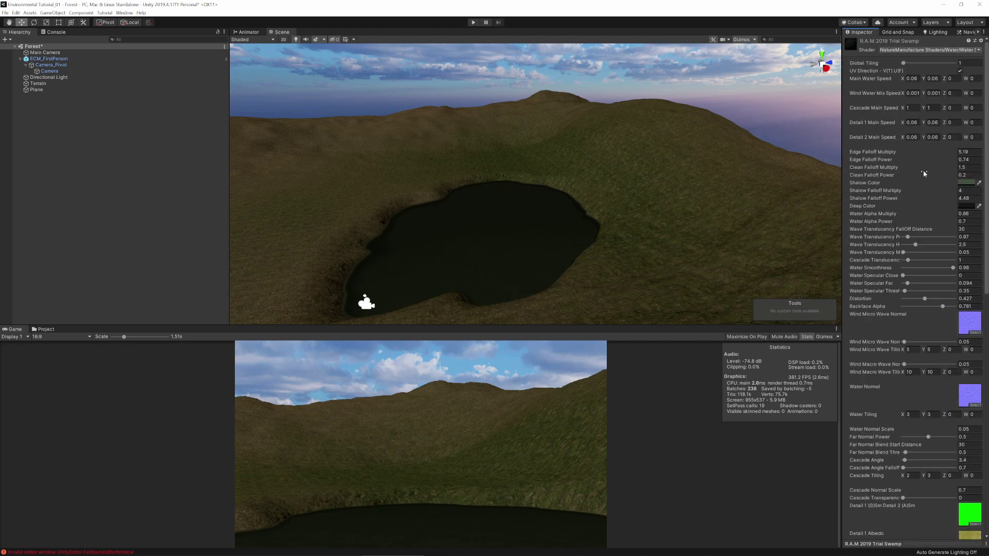
Step: Change the swamp material's shallow colour to a lighter muted green and its deep colour to dark green 152518
click(966, 183)
mouse_move(896, 288)
mouse_down()
mouse_move(883, 273)
mouse_move(900, 273)
mouse_move(933, 247)
mouse_move(889, 278)
mouse_up()
click(937, 209)
click(965, 206)
drag(871, 260, 871, 250)
drag(900, 291, 896, 292)
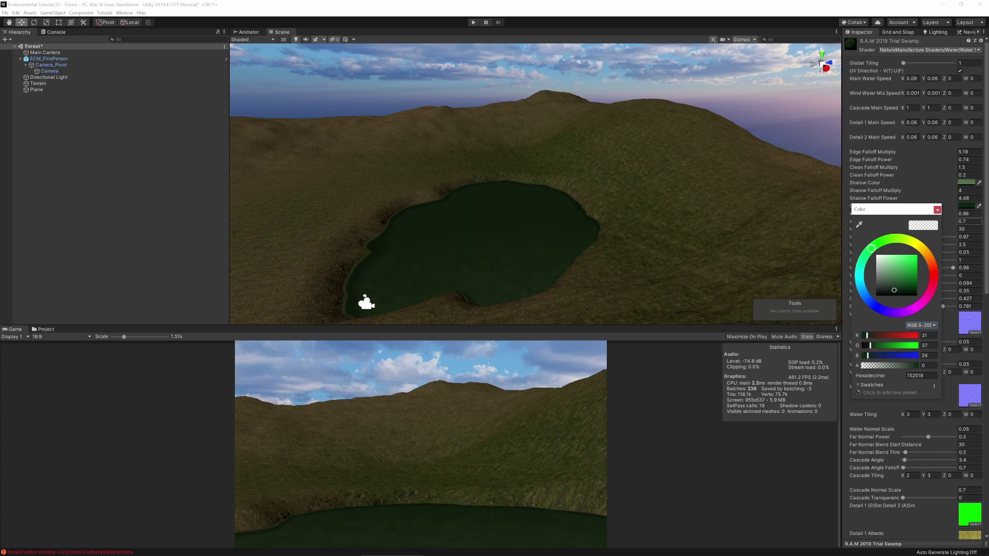
click(938, 209)
Step: Set the swamp material's Wave Translucency Power to 3.61, Wave Translucency Hardness to 0.84, Water Smoothness to 1 and Water Specular Threshold to 0
mouse_move(907, 237)
mouse_down()
mouse_move(924, 246)
mouse_move(903, 253)
mouse_up()
drag(916, 245, 909, 245)
drag(952, 268, 954, 268)
drag(904, 291, 900, 291)
Step: Tune the swamp material's falloff and transparency, with Edge Falloff Multiply 6.35, Clean Falloff Power 3.73, Water Alpha Multiply 0.09 and Water Alpha Power 0.32
drag(876, 160, 906, 174)
scroll(949, 375, down, 7)
scroll(877, 255, up, 6)
drag(903, 182, 904, 182)
mouse_move(875, 151)
mouse_down()
mouse_move(885, 152)
mouse_move(875, 145)
mouse_up()
drag(875, 121, 882, 121)
scroll(907, 447, down, 10)
Step: Run the game and walk around the lake to examine the adjusted water from the first-person view
key(ctrl+p)
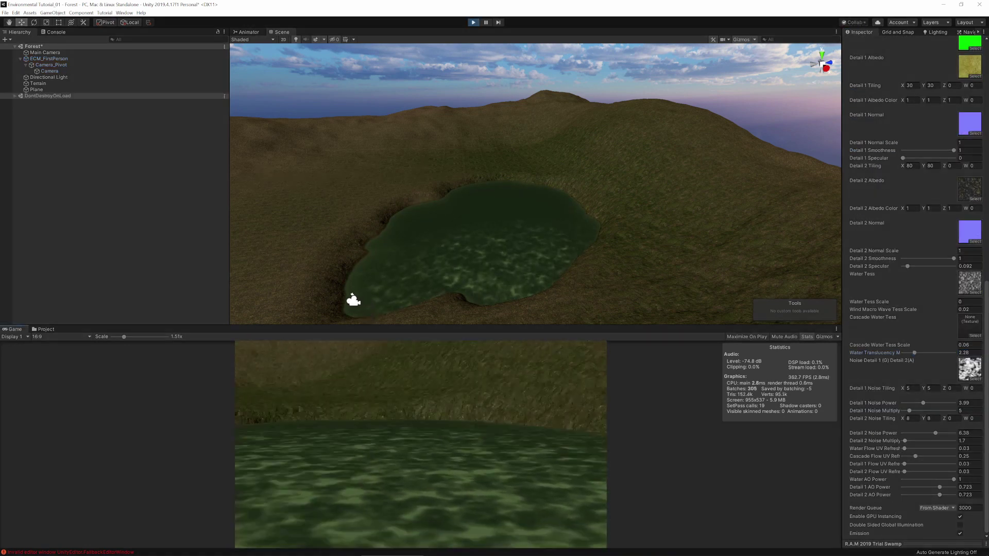
key(w)
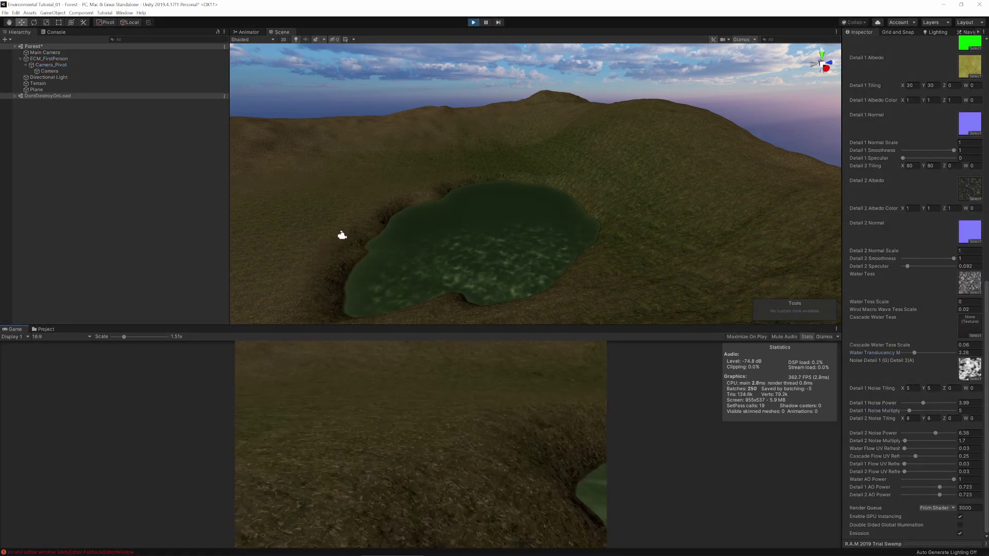
key(w)
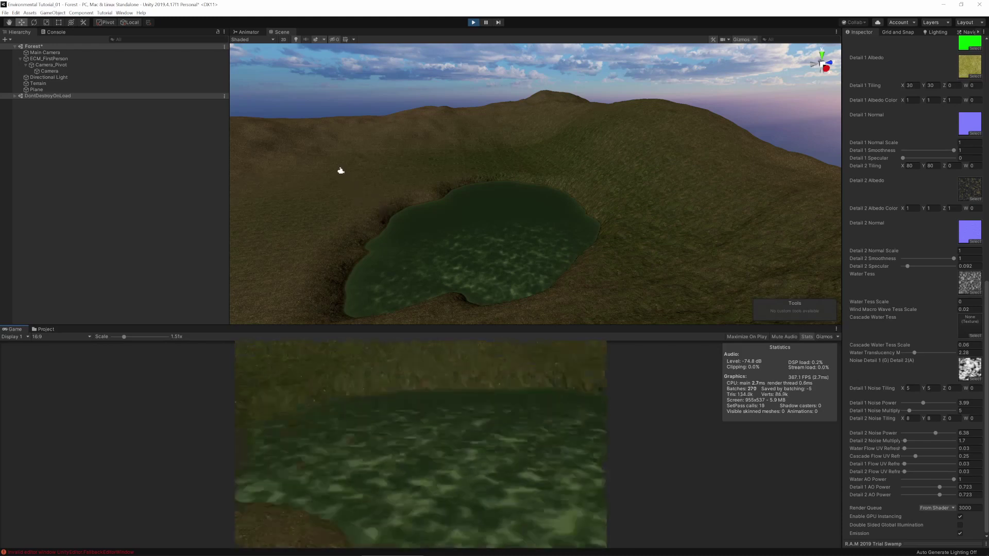
key(w)
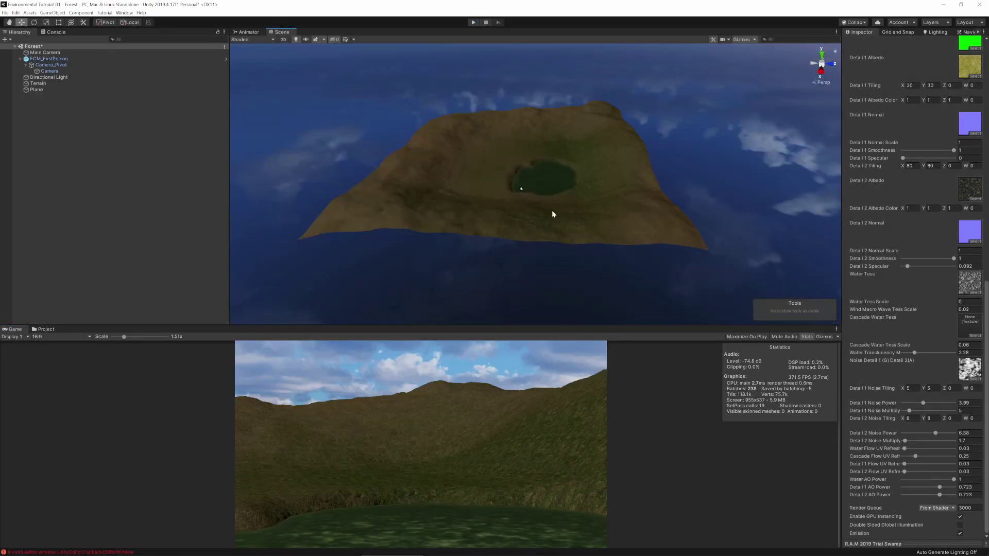
Step: Try the Epic_GloriousPink Equirect material as the skybox in the scene's environment lighting settings
scroll(552, 207, up, 3)
right_drag(552, 207, 592, 208)
scroll(592, 208, down, 5)
scroll(880, 106, up, 15)
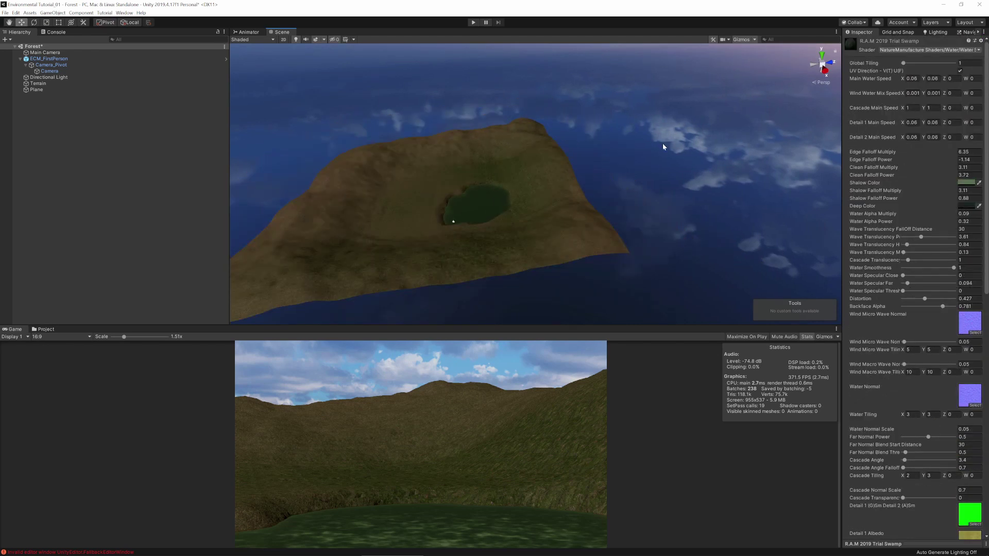
click(368, 212)
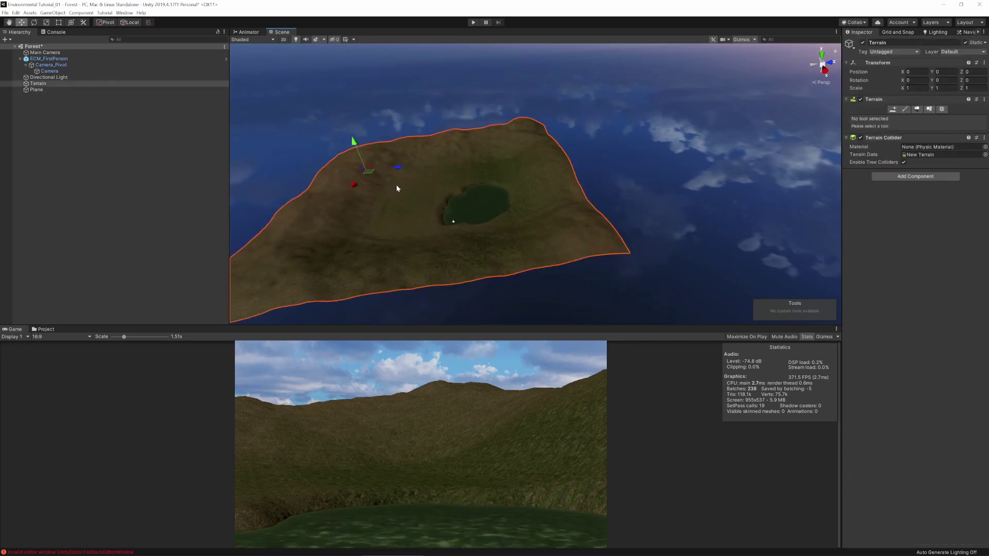
right_drag(396, 189, 449, 187)
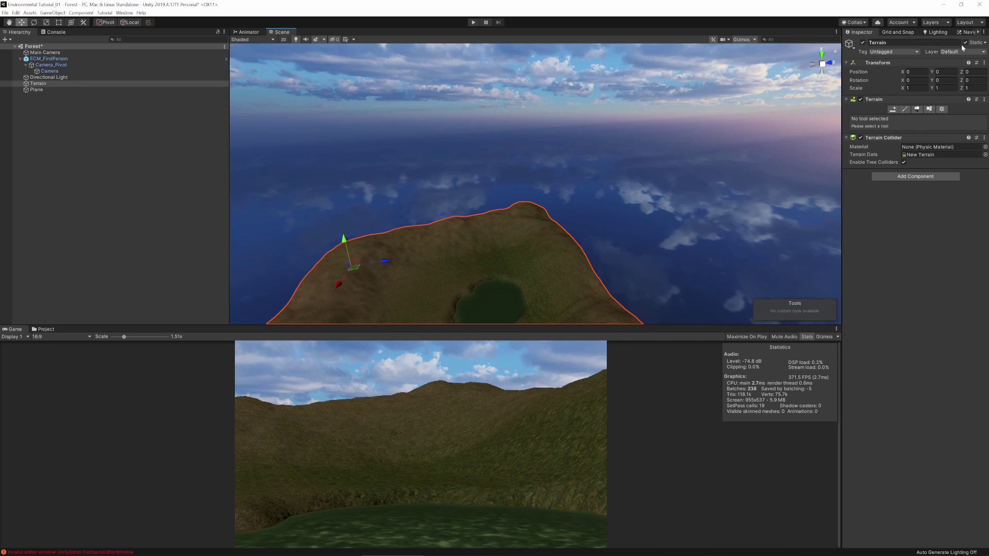
click(938, 31)
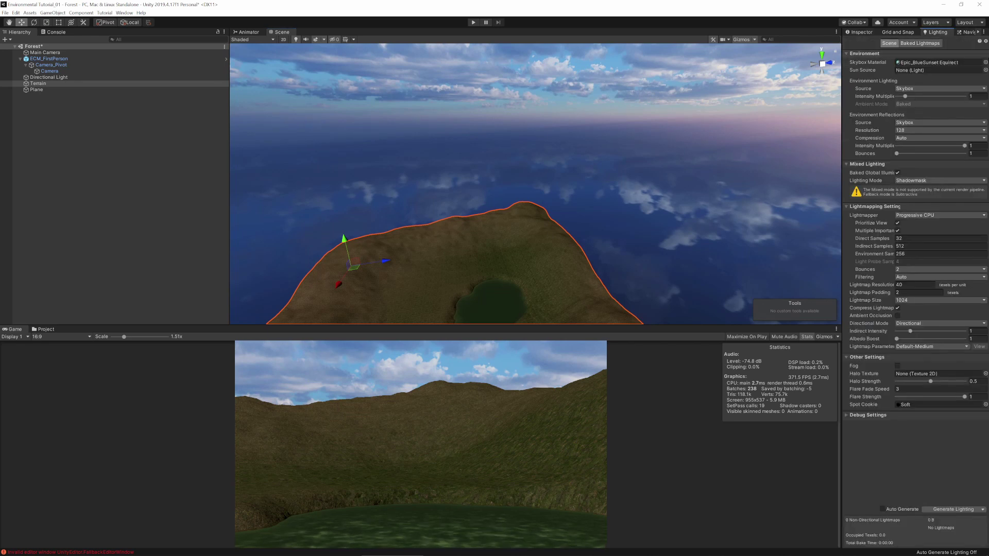
click(985, 62)
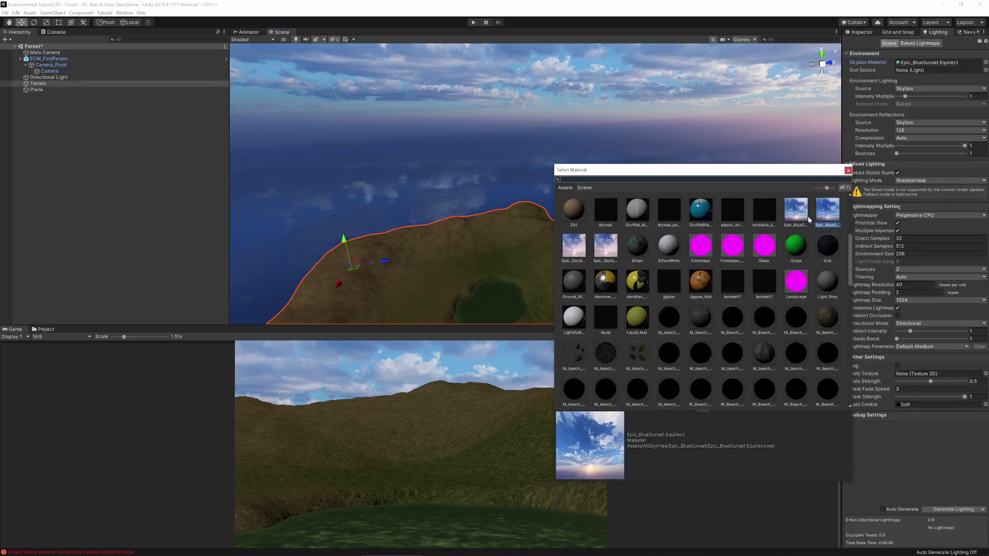
click(610, 254)
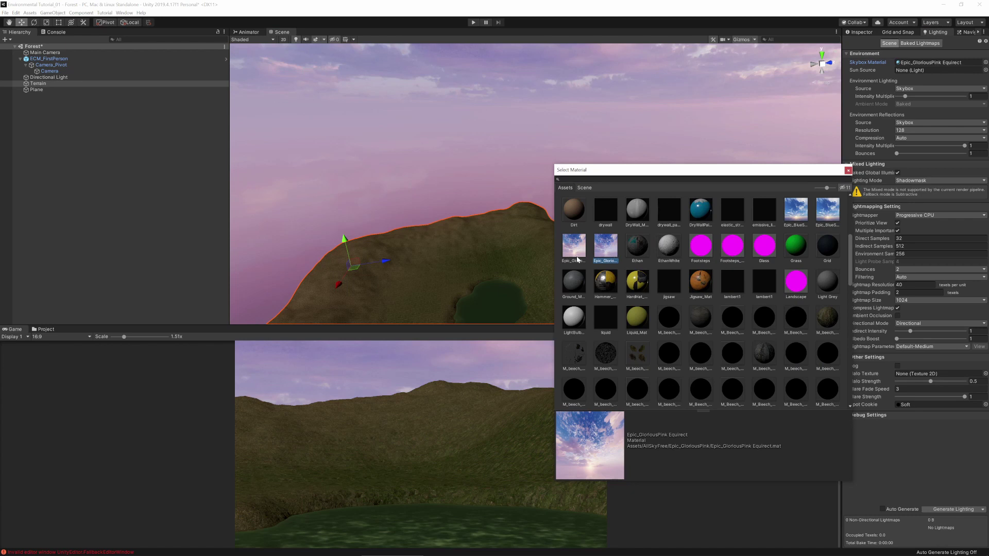
Step: Try the Night Moon Burst material as the scene's skybox and look through the remaining materials
scroll(577, 259, down, 10)
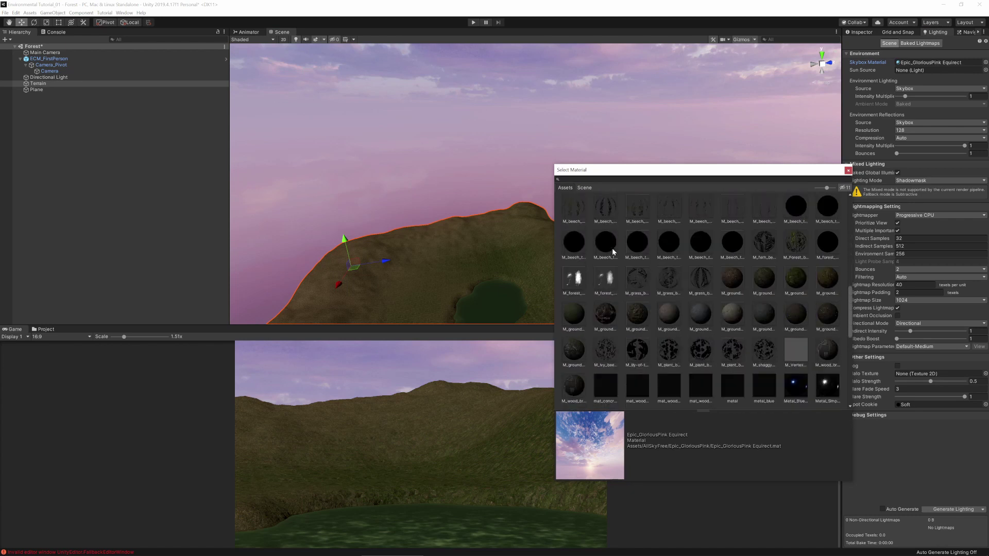
scroll(612, 248, down, 4)
click(638, 282)
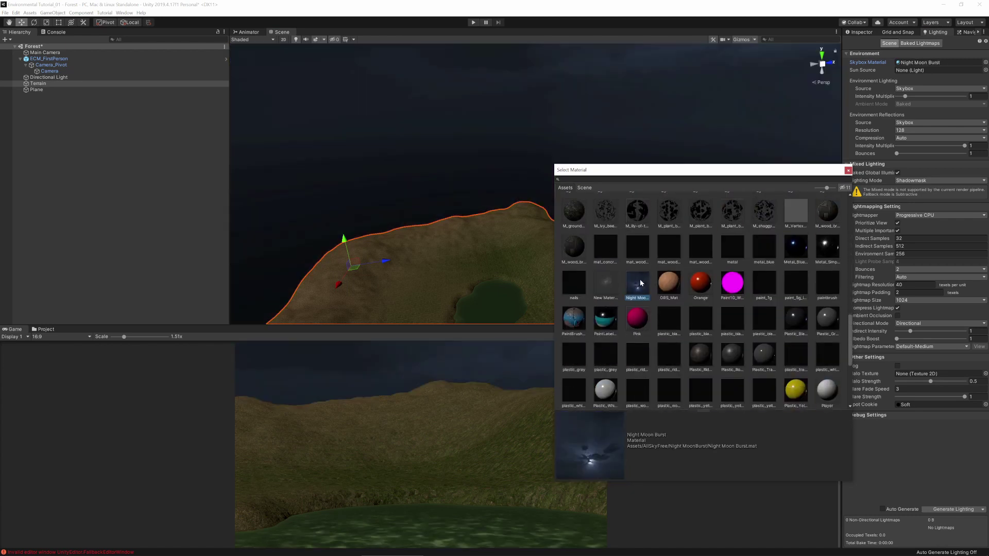
scroll(639, 279, down, 5)
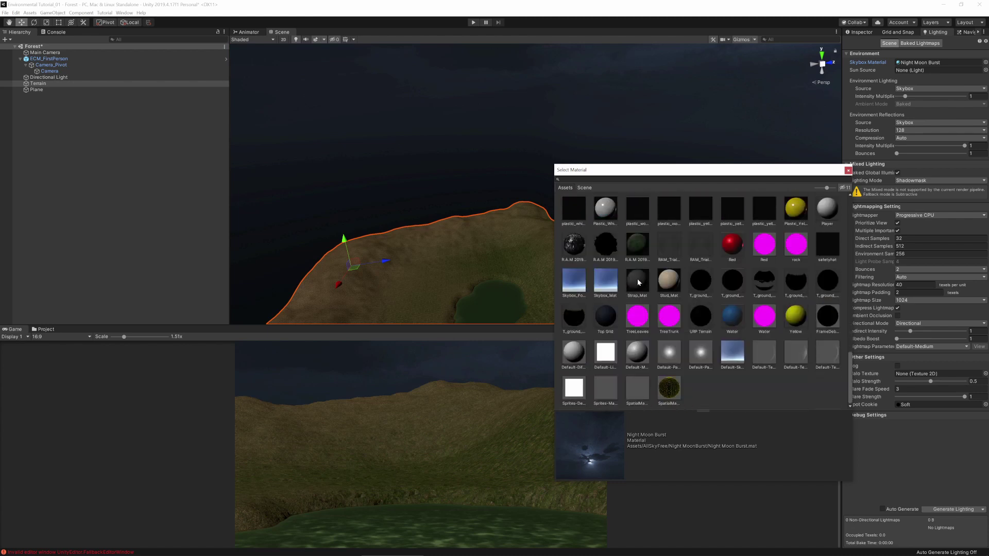
scroll(638, 282, up, 5)
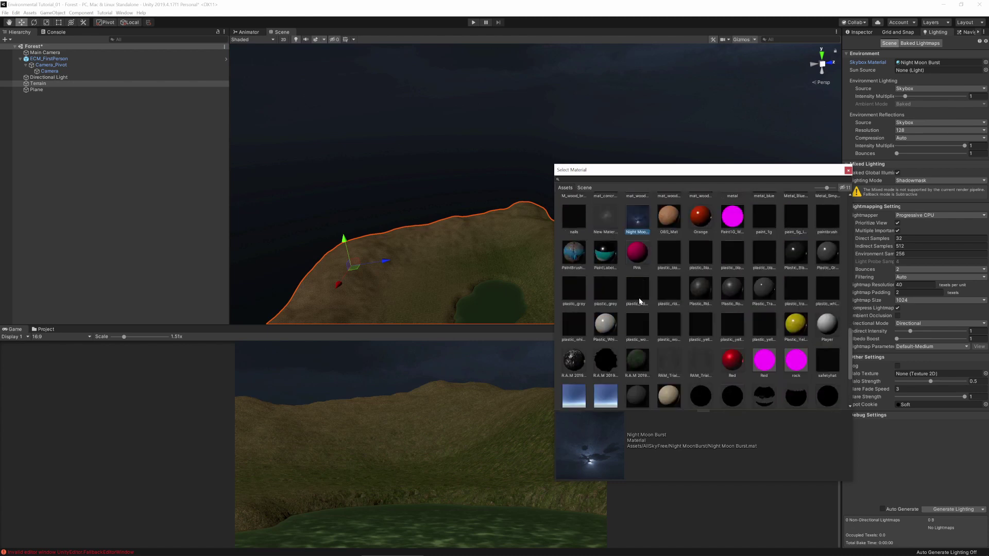
Step: Try the Cold Sunset and Deep Dusk Equirect materials as the skybox, with the environment lighting's intensity multiplier at 1.27
scroll(621, 294, up, 6)
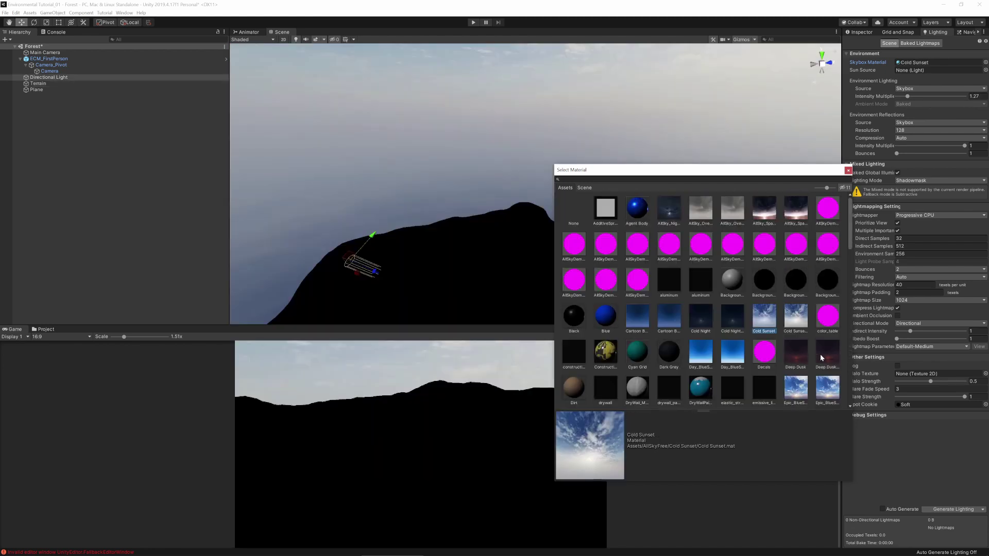
double_click(820, 354)
right_drag(638, 208, 685, 248)
click(863, 70)
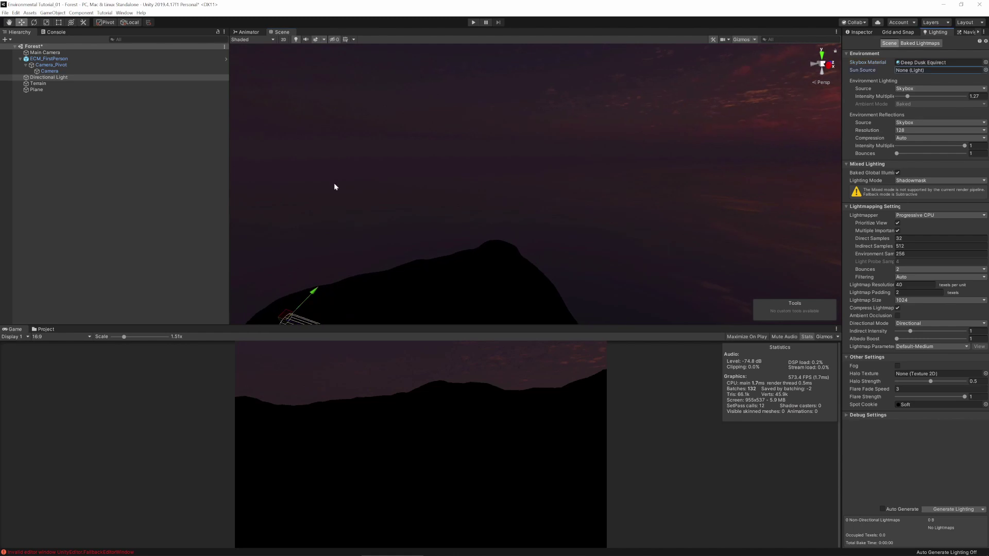
Step: Set the directional light's intensity to 0.37 and its colour to orange EC6C26 to match the dusk sky
click(57, 77)
click(859, 32)
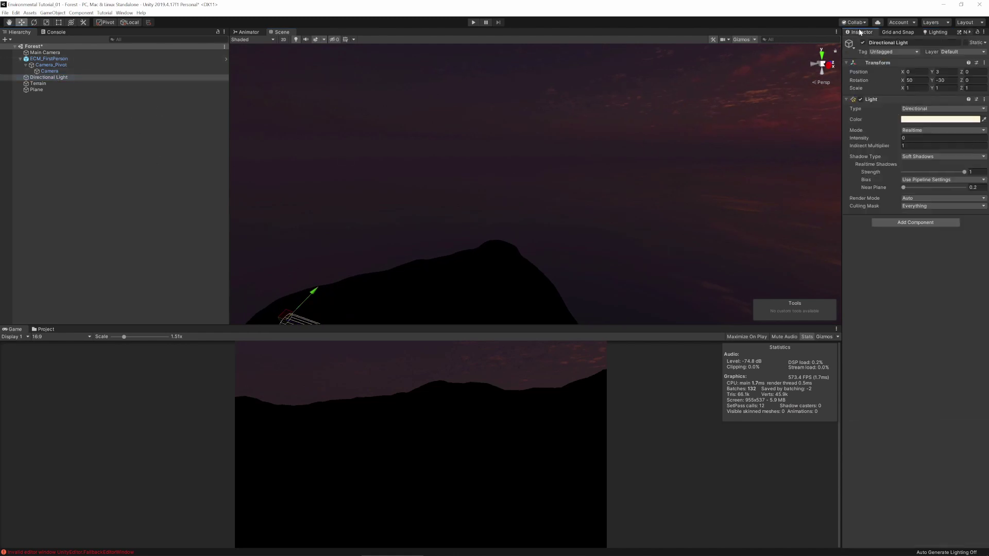
drag(893, 139, 897, 138)
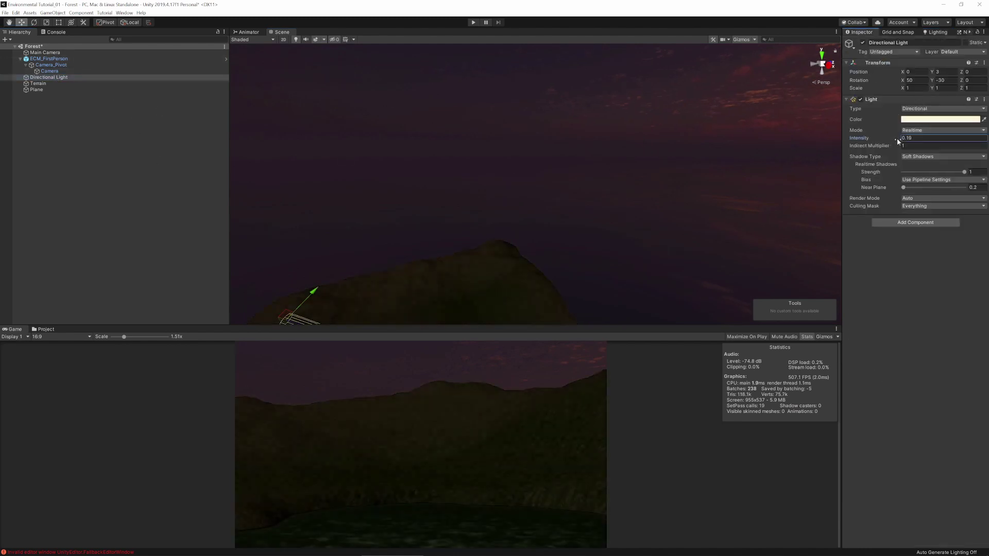
click(942, 120)
drag(926, 258, 931, 261)
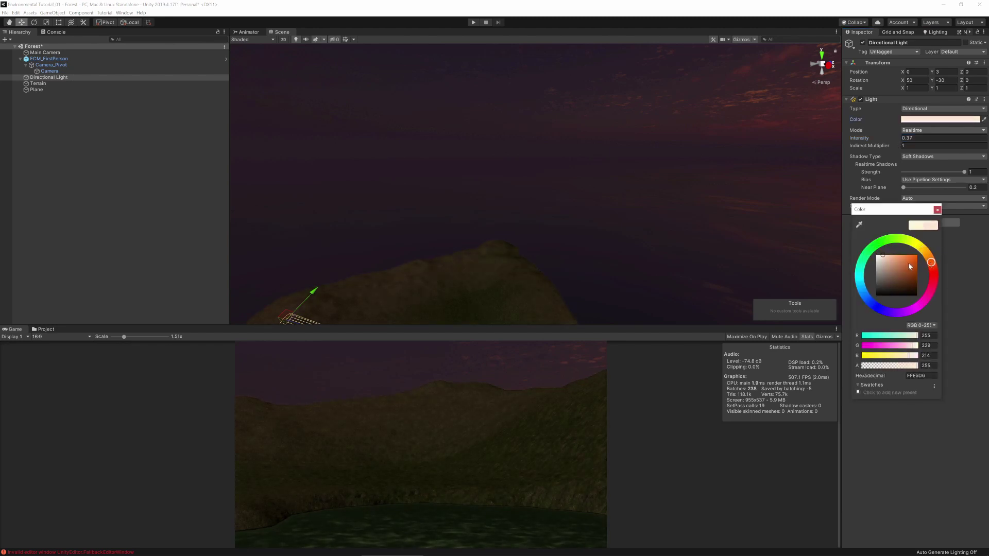
click(907, 262)
click(769, 211)
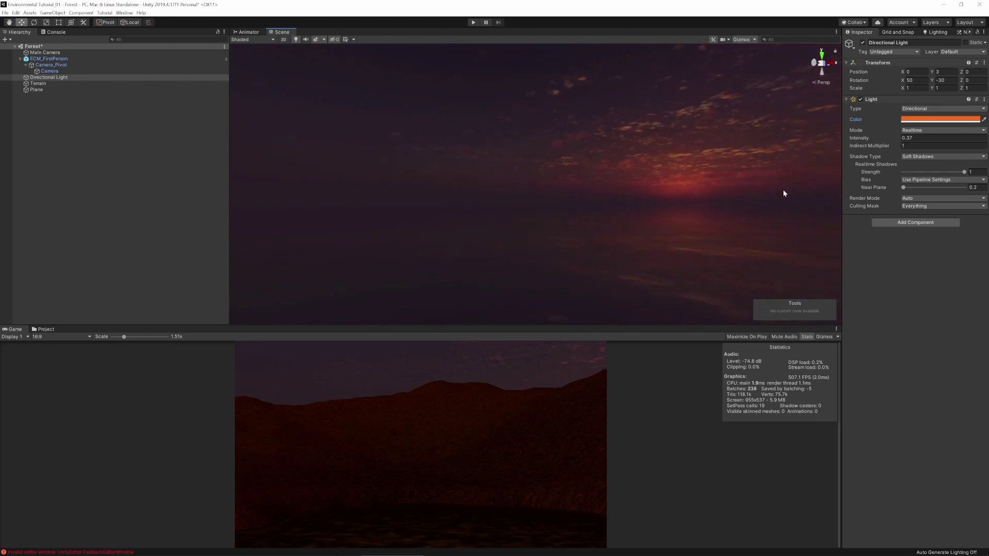
Step: Sample the directional light's colour from the red sunset clouds in the scene, ending on dark red 6E3128
click(939, 119)
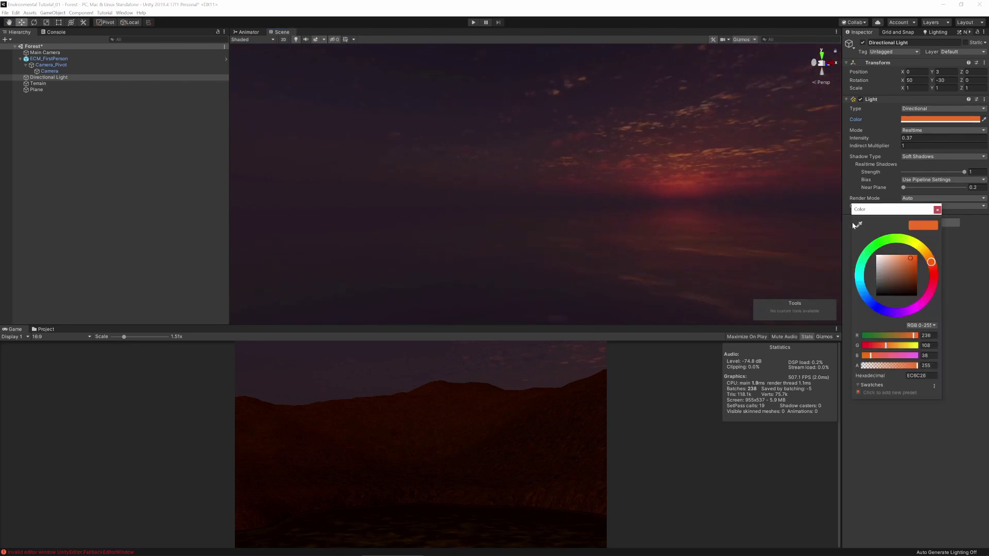
click(859, 226)
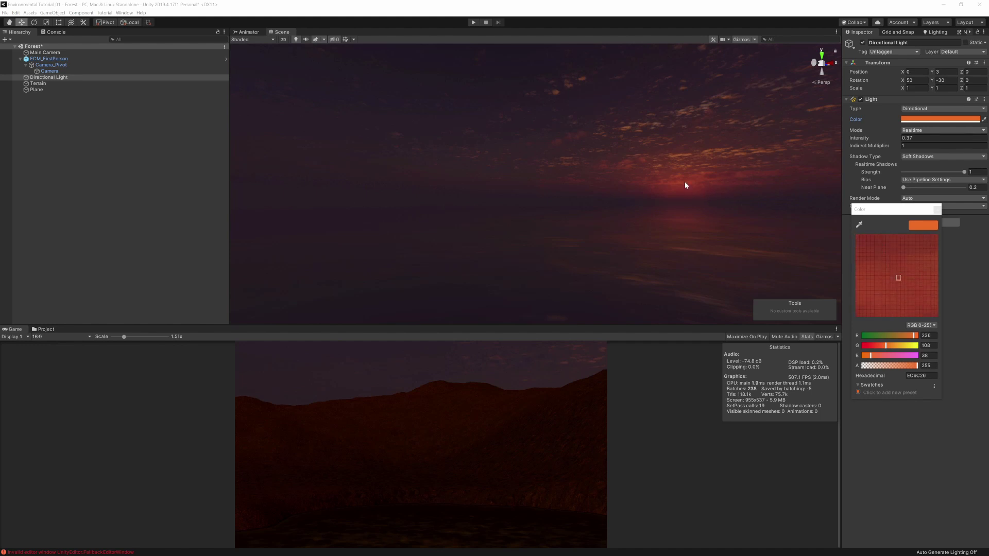
click(671, 164)
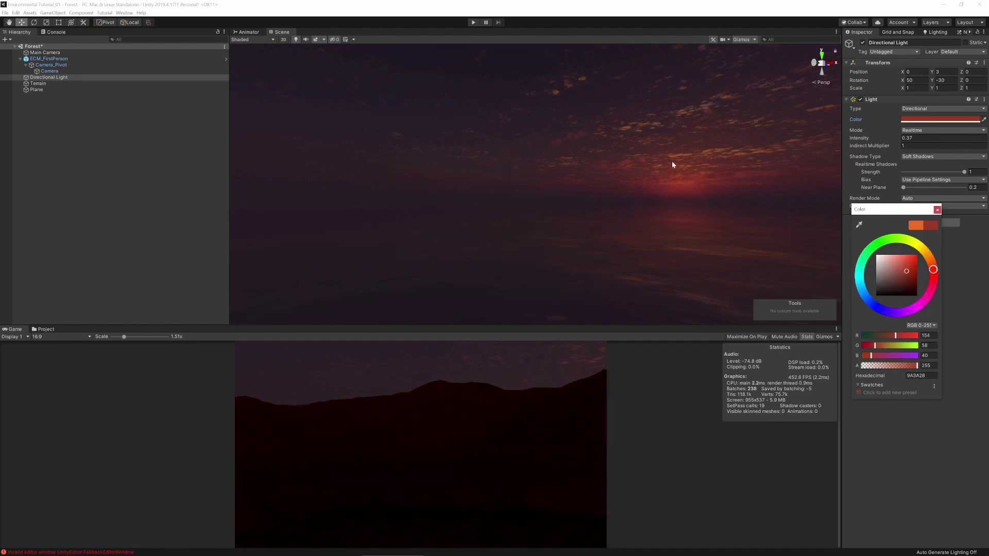
click(858, 225)
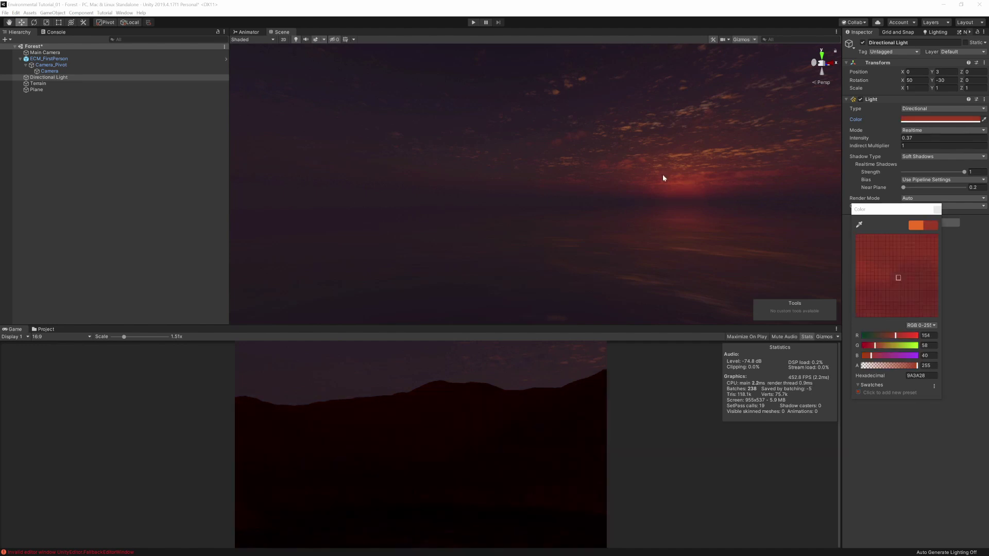
click(690, 168)
click(936, 210)
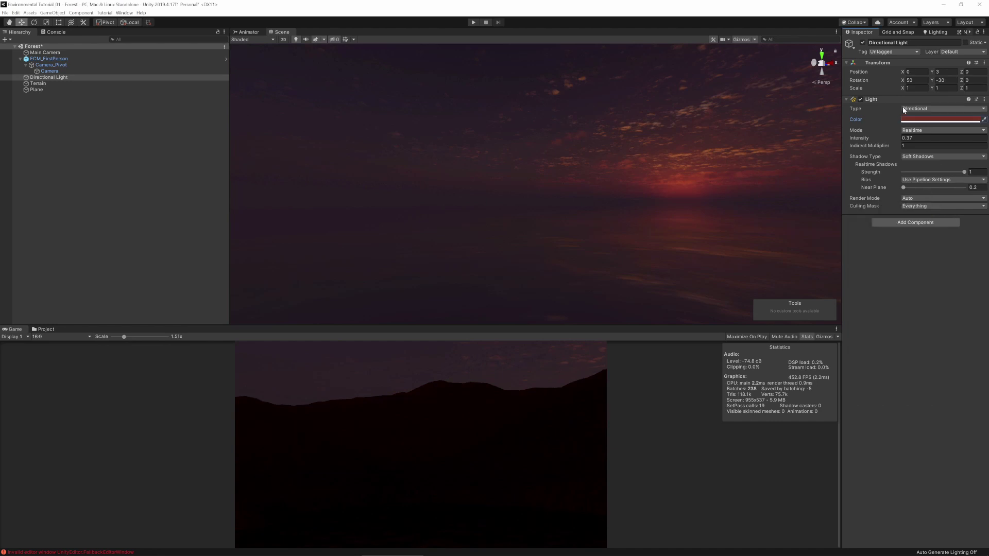
Step: Try an intensity of 3.58 on the directional light, lower it to 1 and test the lighting in the game
drag(892, 137, 913, 136)
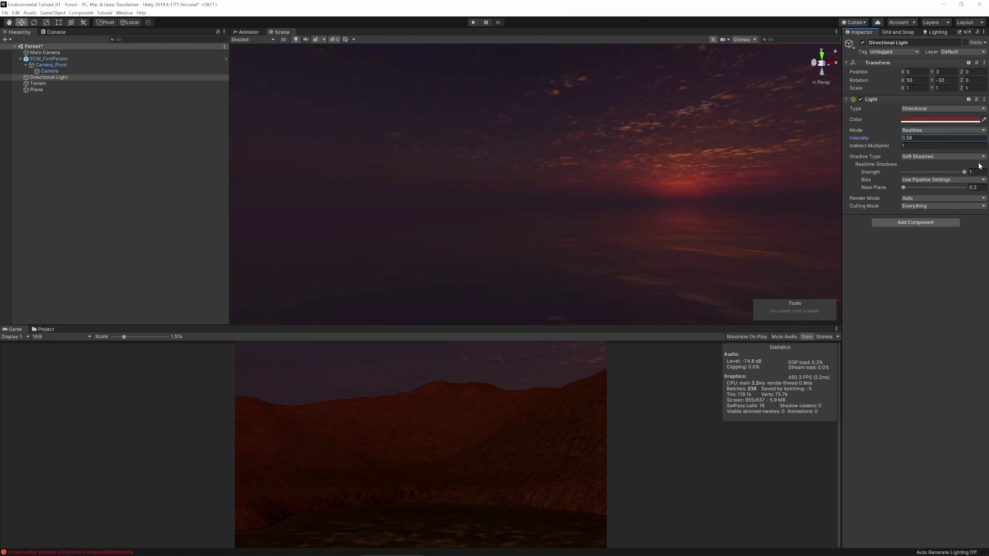
drag(863, 138, 841, 137)
click(474, 26)
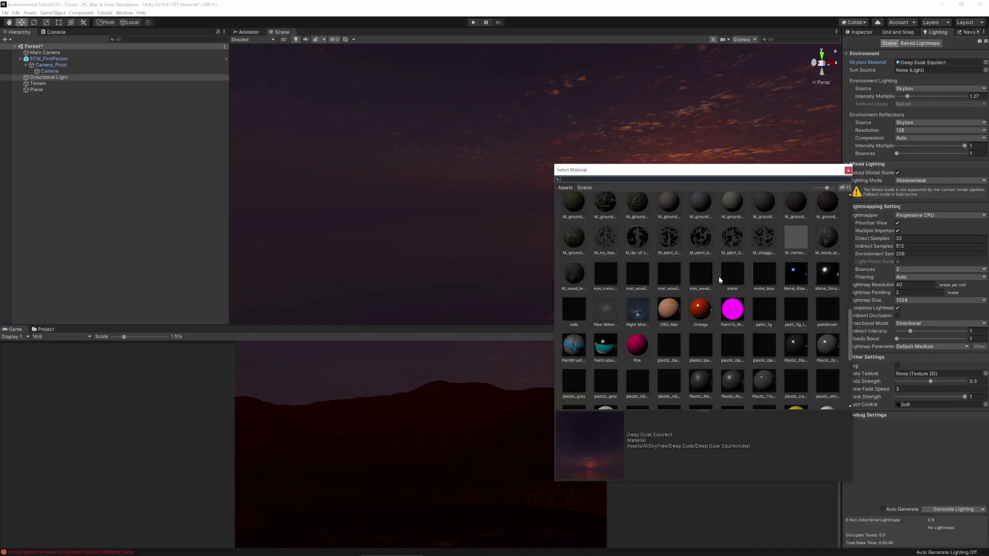
Step: Set the skybox material to Epic_GloriousPink Equirect and the environment lighting source to Gradient
scroll(718, 276, up, 10)
scroll(730, 363, down, 1)
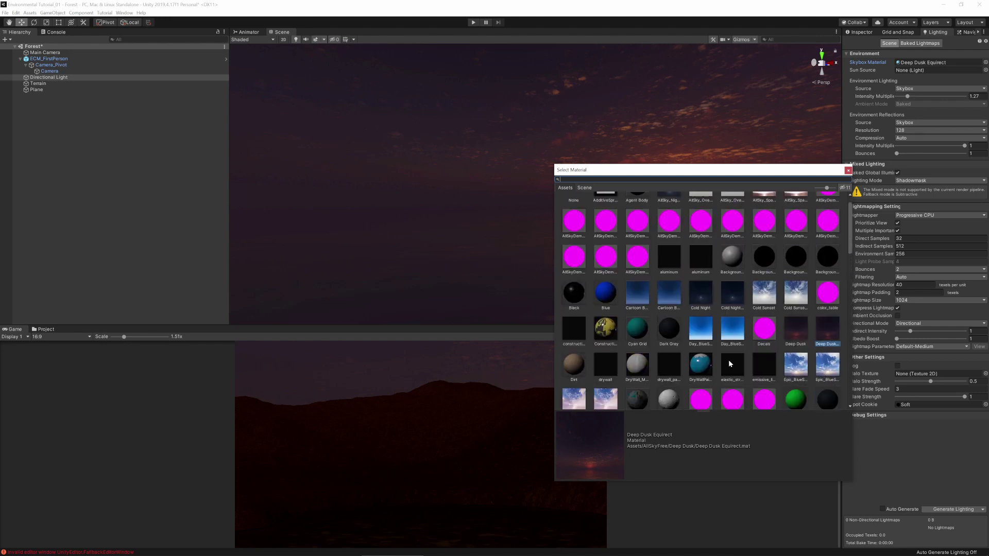
double_click(601, 398)
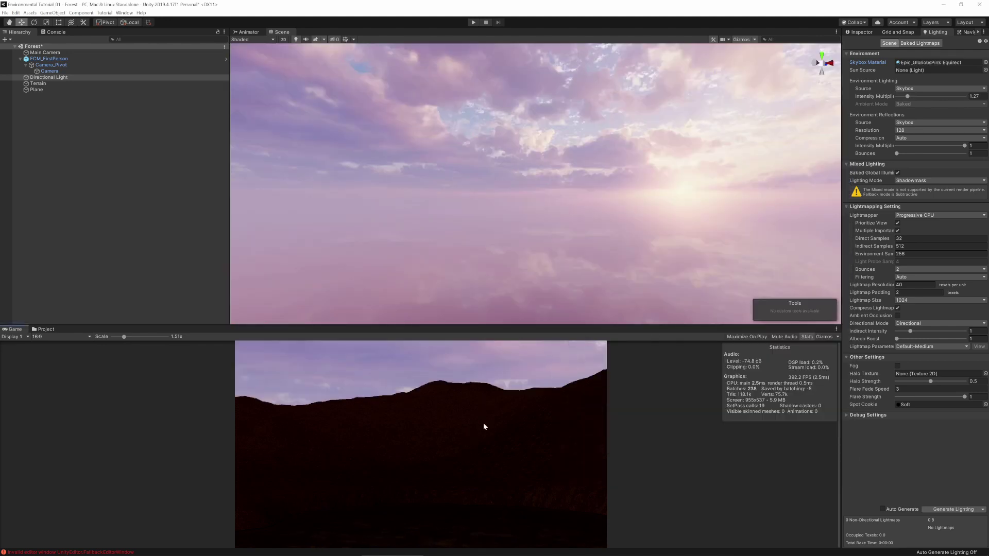
click(907, 97)
click(898, 153)
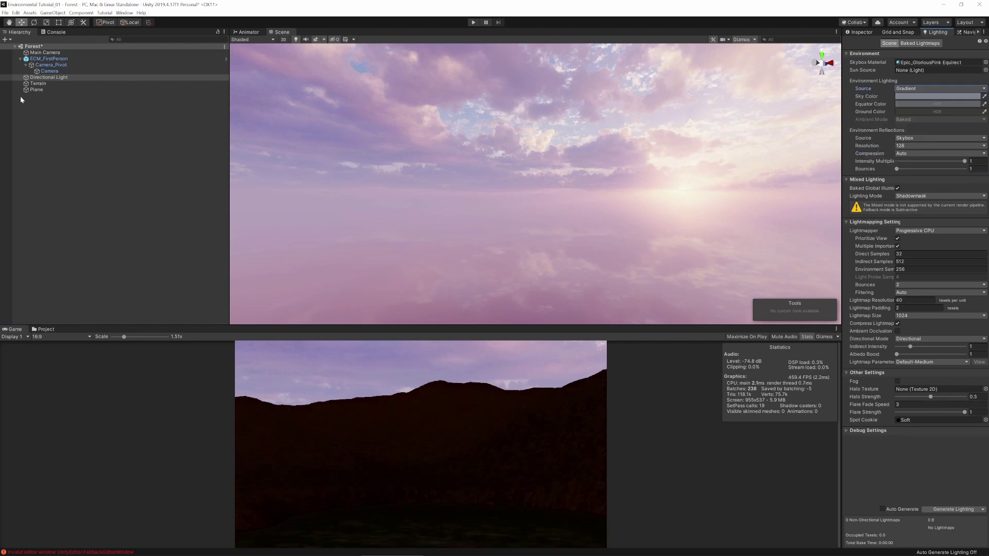
Step: Sample the directional light's colour from the sky, trying the pale sun glow before settling on the muted lilac of the clouds
click(58, 78)
click(876, 31)
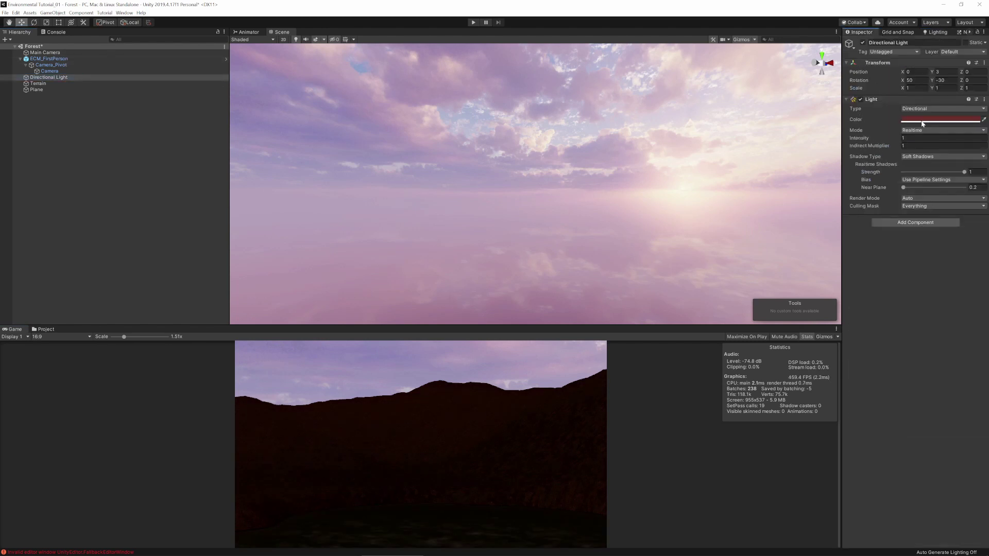
click(949, 120)
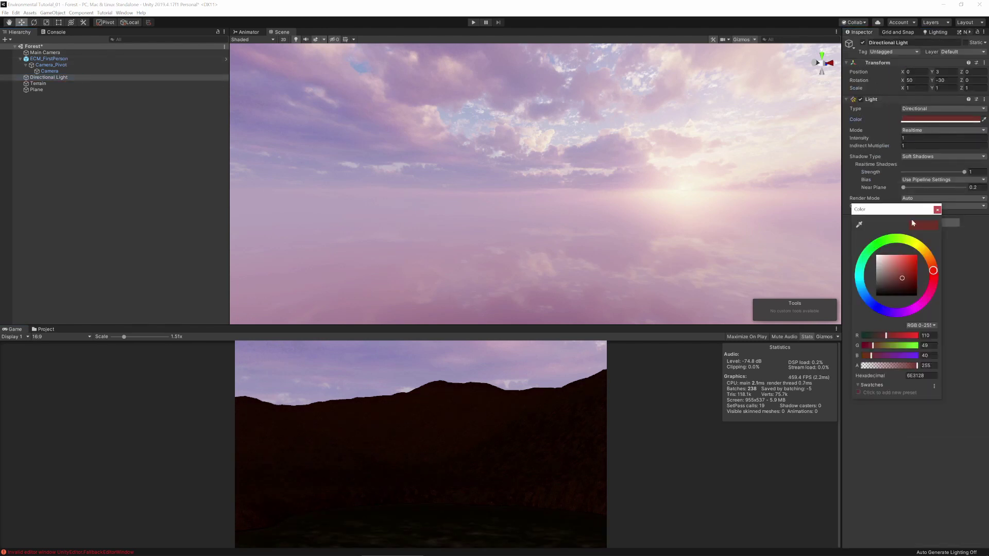
click(860, 226)
click(684, 186)
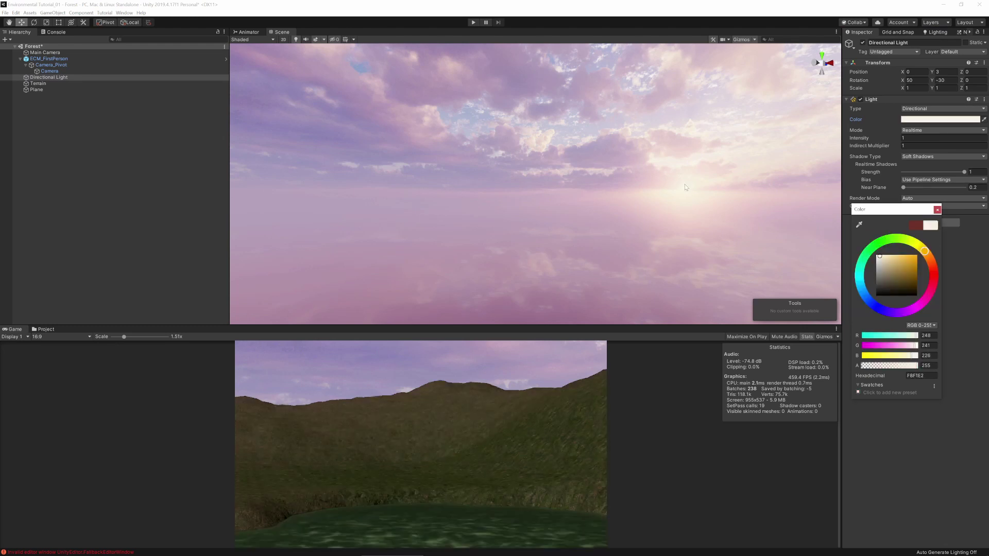
click(859, 224)
click(583, 153)
click(583, 152)
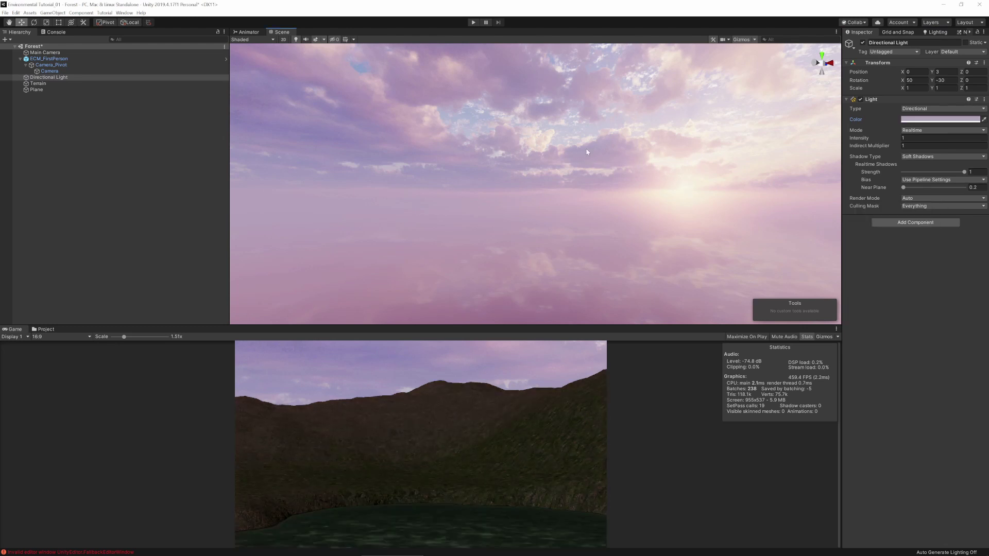
Step: Enable Maximize On Play and run the game to examine the terrain under the pink sky, stopping it when done
right_drag(662, 219, 546, 275)
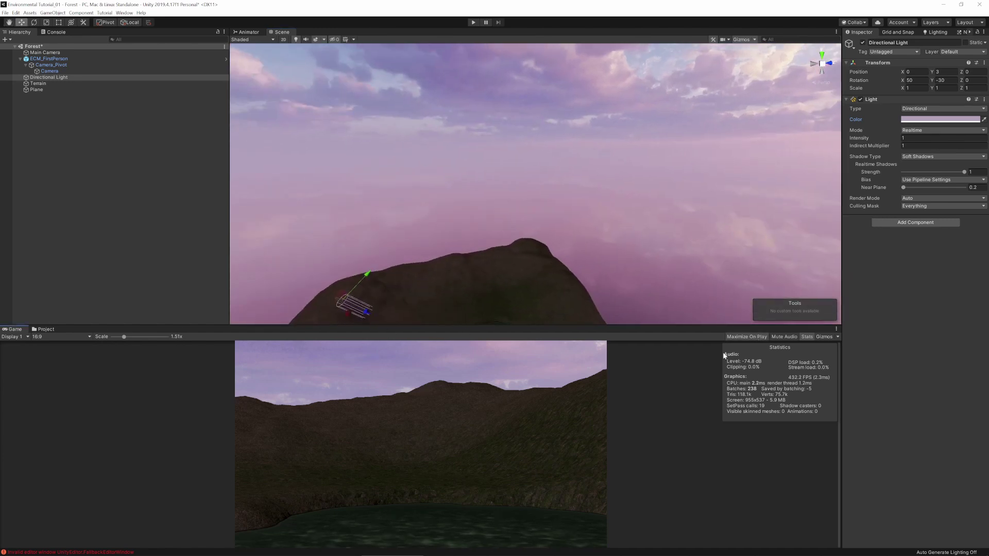
click(473, 23)
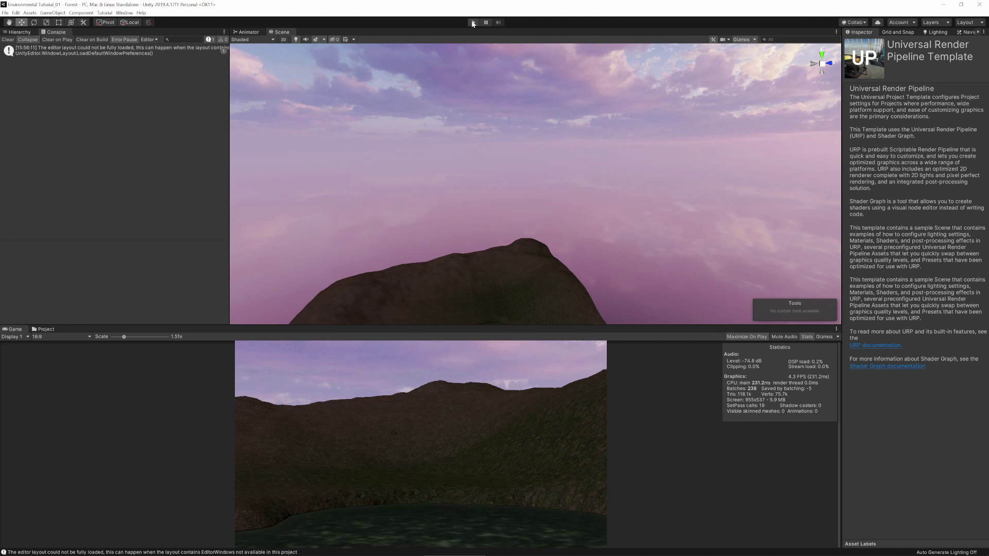
click(474, 23)
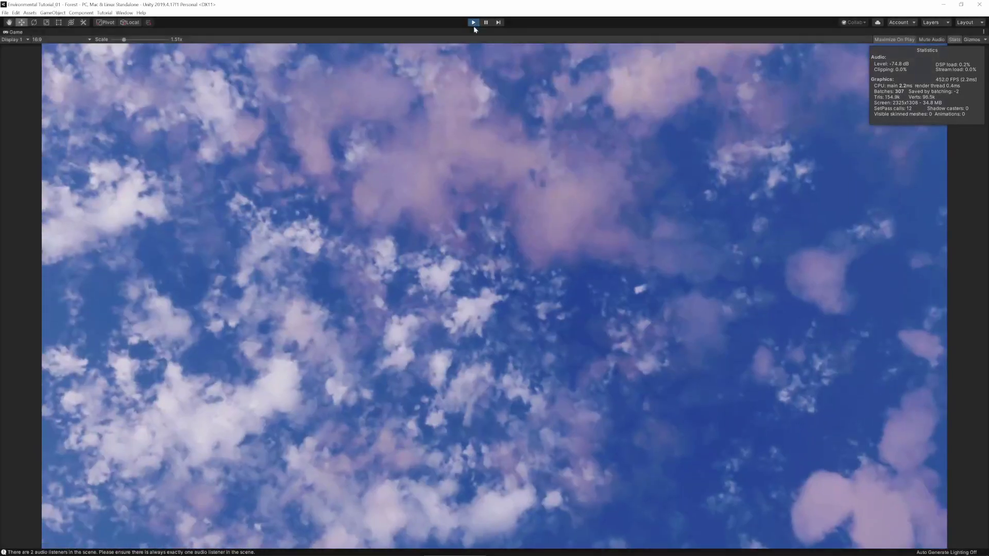
click(473, 22)
Step: Select the directional light and move it over the terrain to about X 55.5, Y 60.1, Z 110.8
right_drag(375, 261, 309, 288)
click(20, 33)
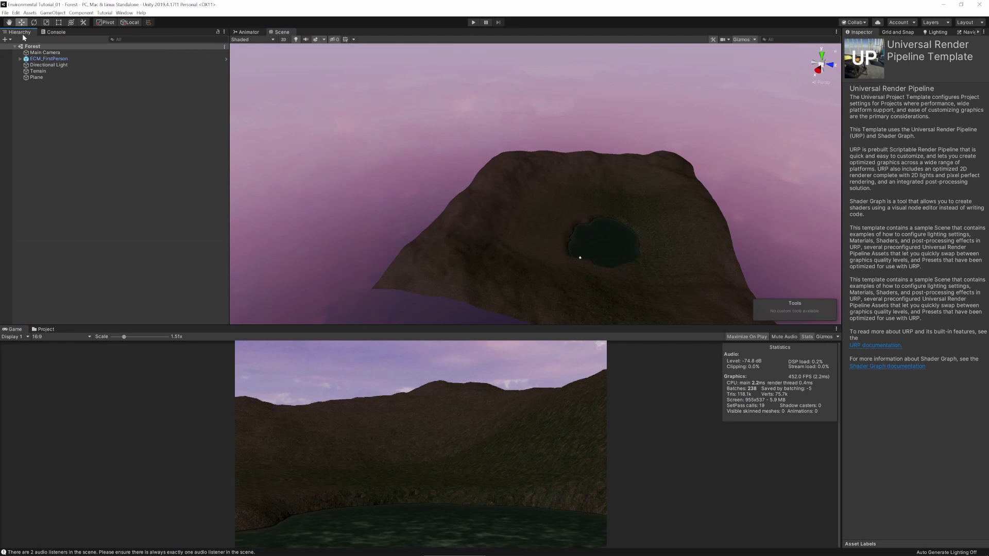
click(46, 66)
right_drag(474, 160, 514, 158)
scroll(515, 155, down, 10)
scroll(508, 187, up, 14)
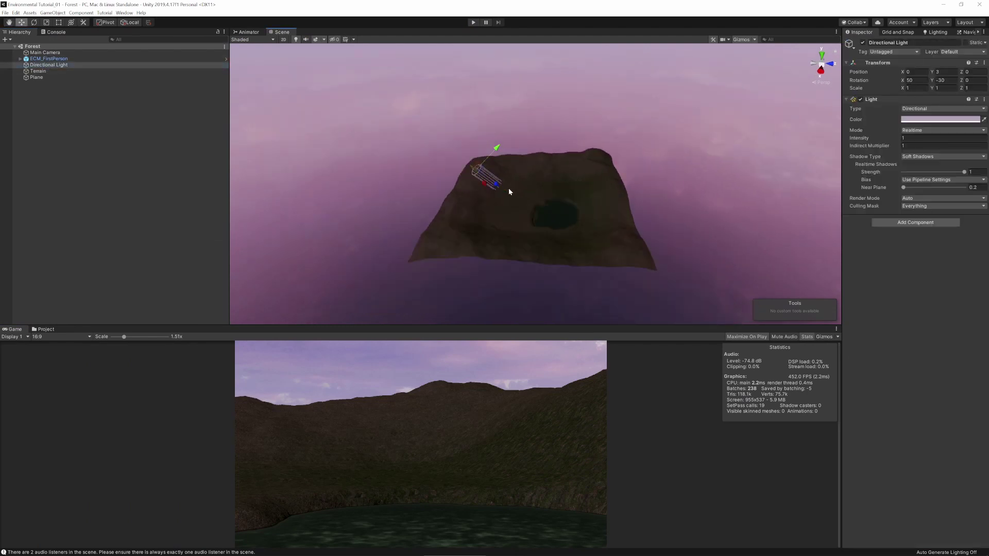
scroll(508, 184, down, 6)
scroll(535, 193, up, 5)
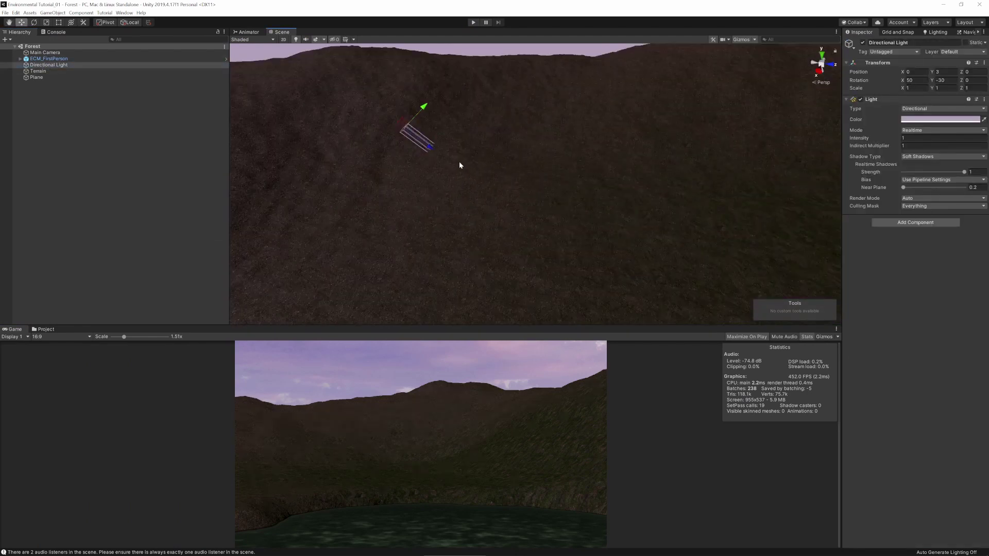
scroll(435, 157, down, 10)
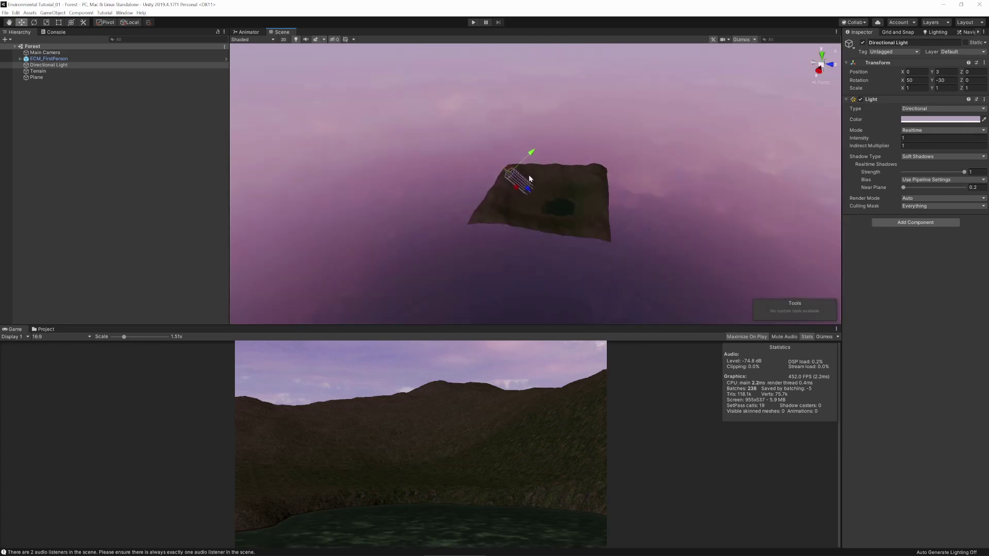
right_drag(528, 175, 420, 172)
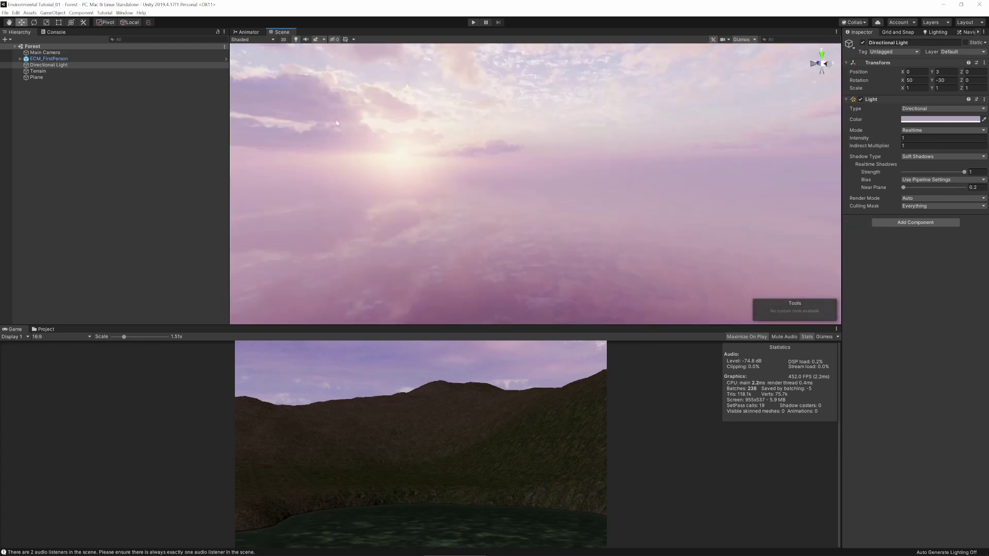
scroll(425, 186, down, 3)
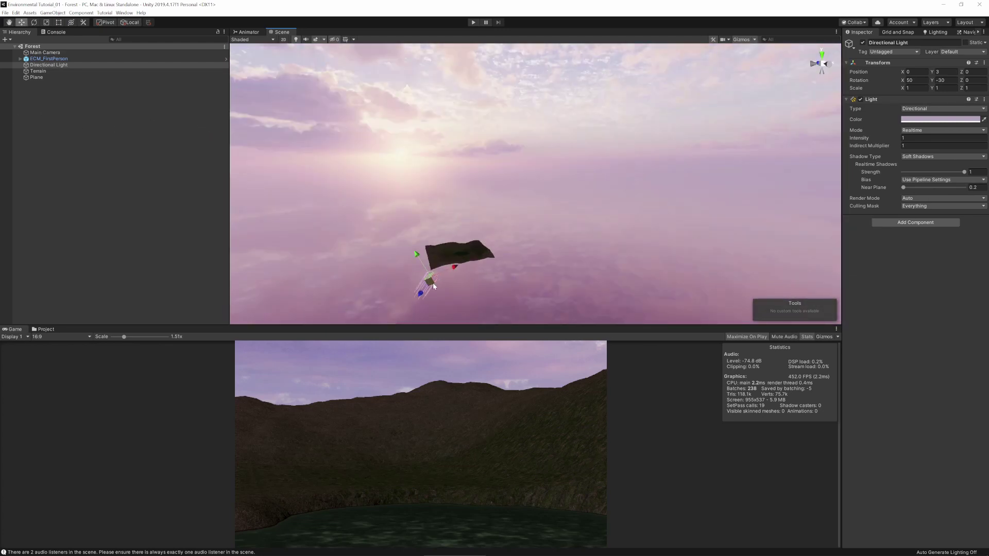
drag(433, 286, 455, 227)
Step: Shift the directional light in line with the sky's sun glow, to about X 64.74, Y 62.65, Z 119.45
key(e)
right_drag(456, 228, 418, 254)
middle_drag(526, 231, 492, 265)
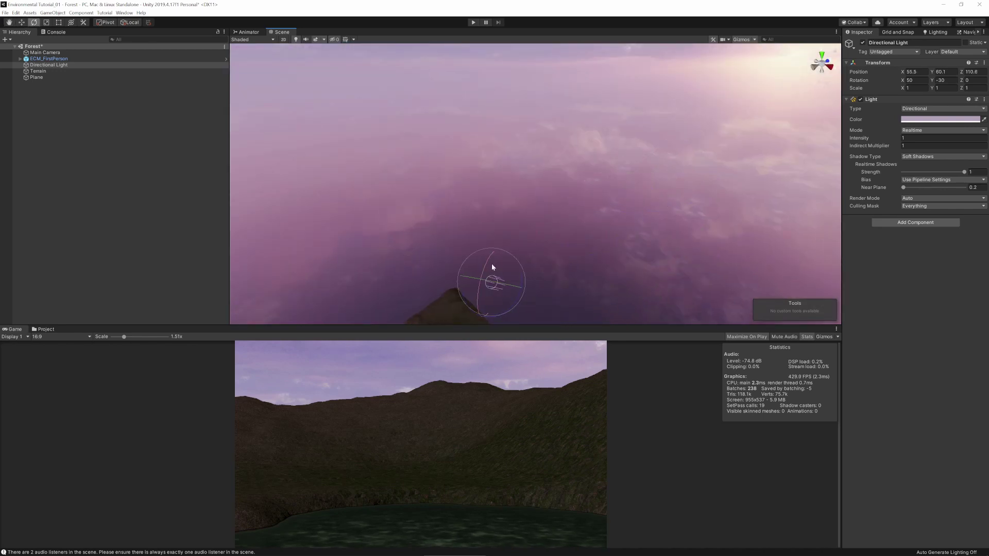
right_drag(492, 267, 475, 211)
key(w)
drag(337, 294, 462, 226)
Step: Rotate the directional light to shine from the sun glow toward the terrain, about X 36.711, Y -182.726, Z -81.105
key(e)
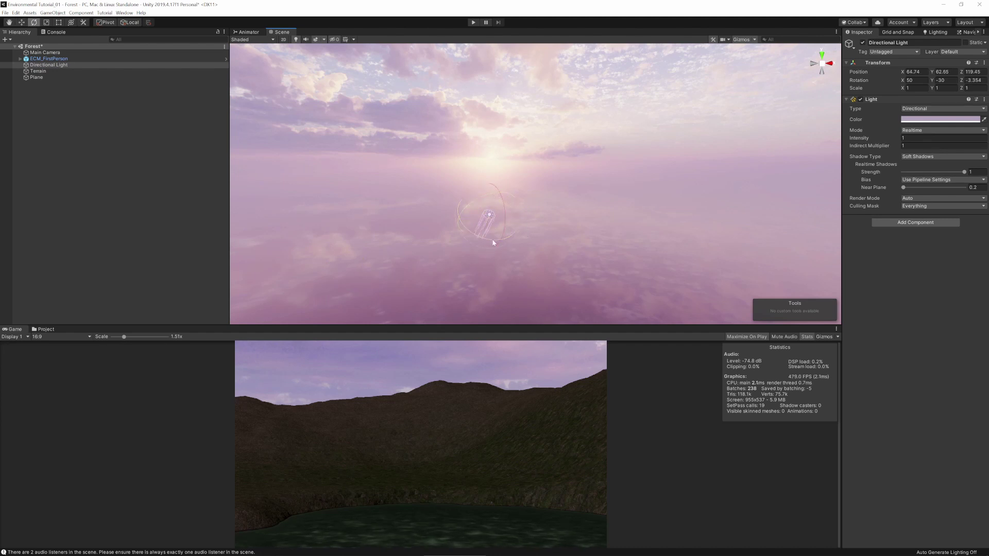
drag(524, 239, 724, 177)
right_drag(724, 176, 637, 219)
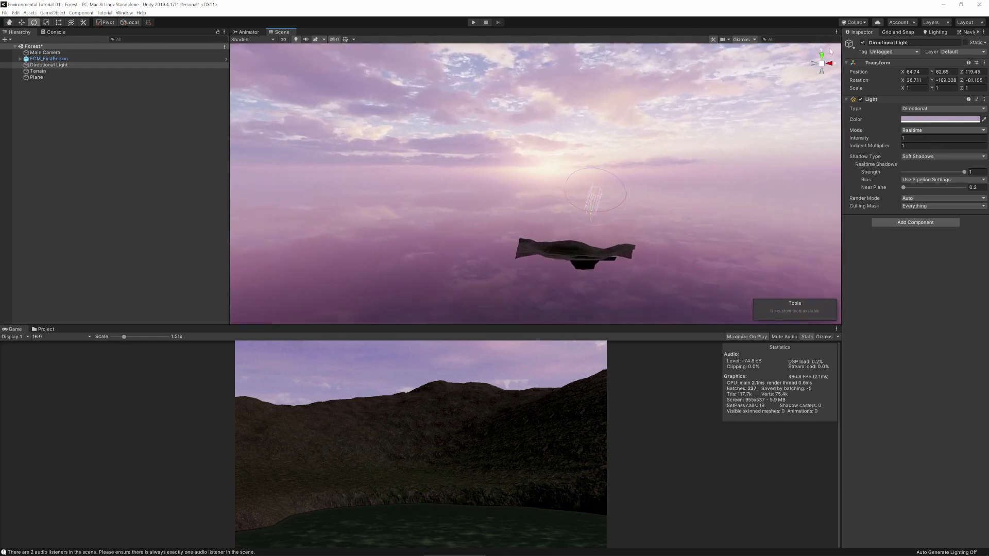
click(822, 57)
scroll(694, 110, down, 15)
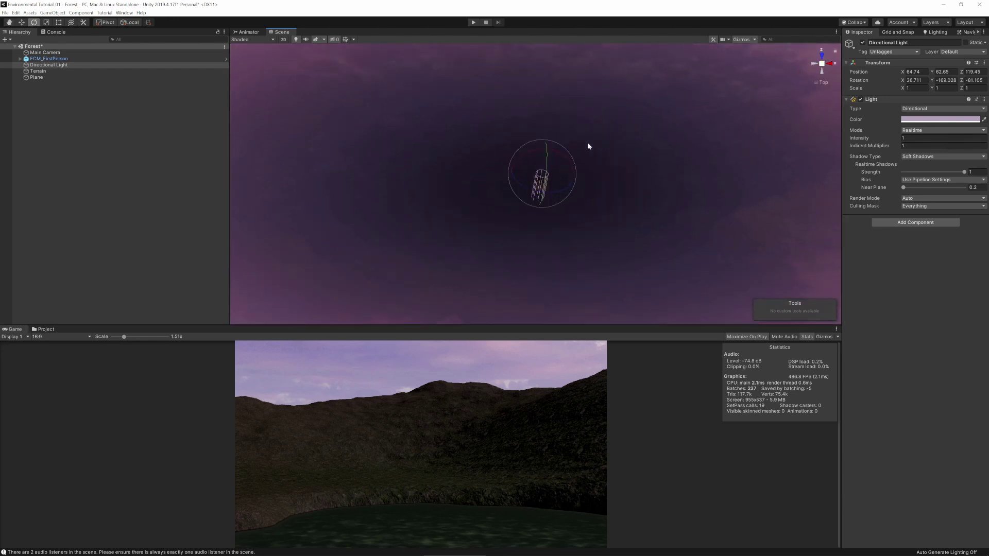
drag(533, 135, 518, 138)
Step: Move the directional light beyond the terrain's edge on the sun side, to X 21, Y 134, Z 203
key(q)
key(w)
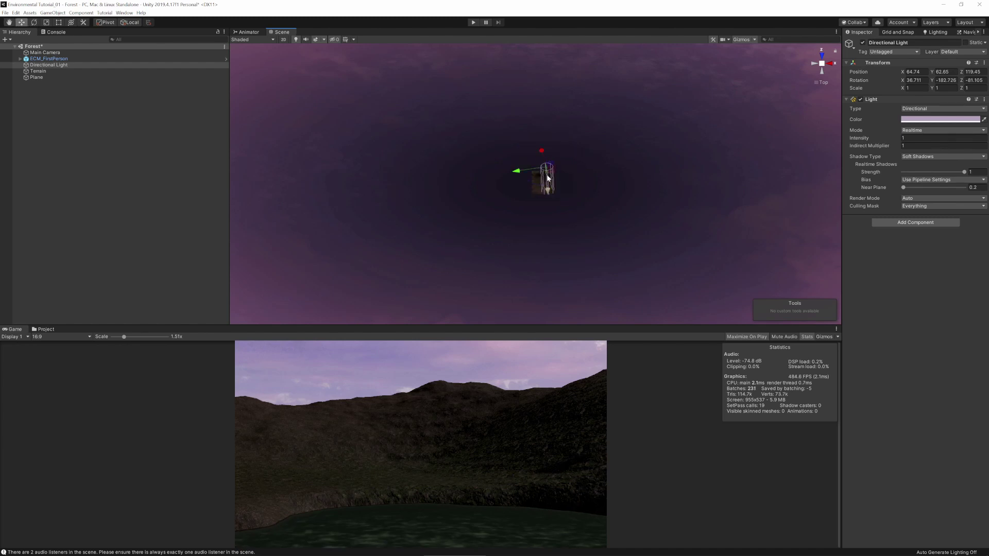
drag(551, 172, 541, 154)
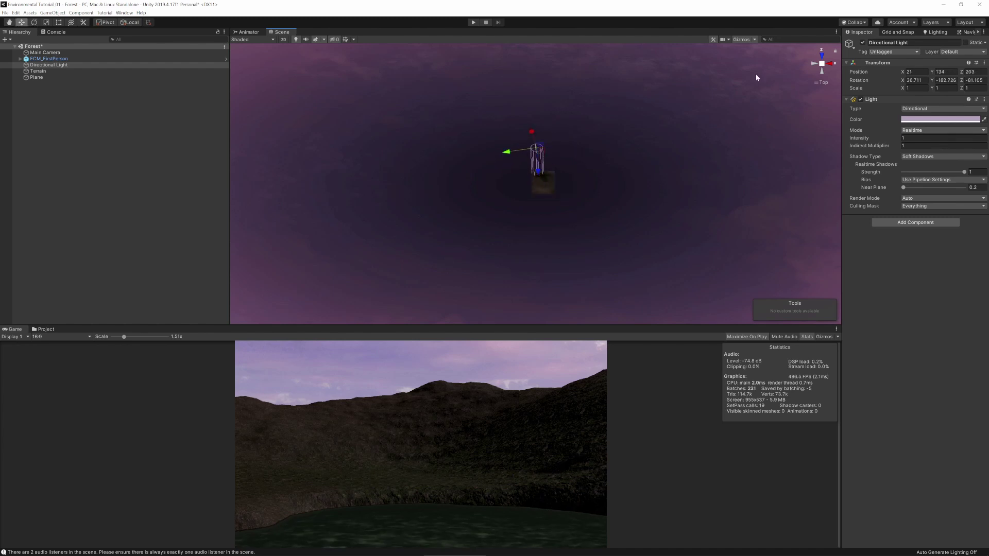
Step: Change the directional light's colour to a more saturated light purple, about B088C8
click(940, 119)
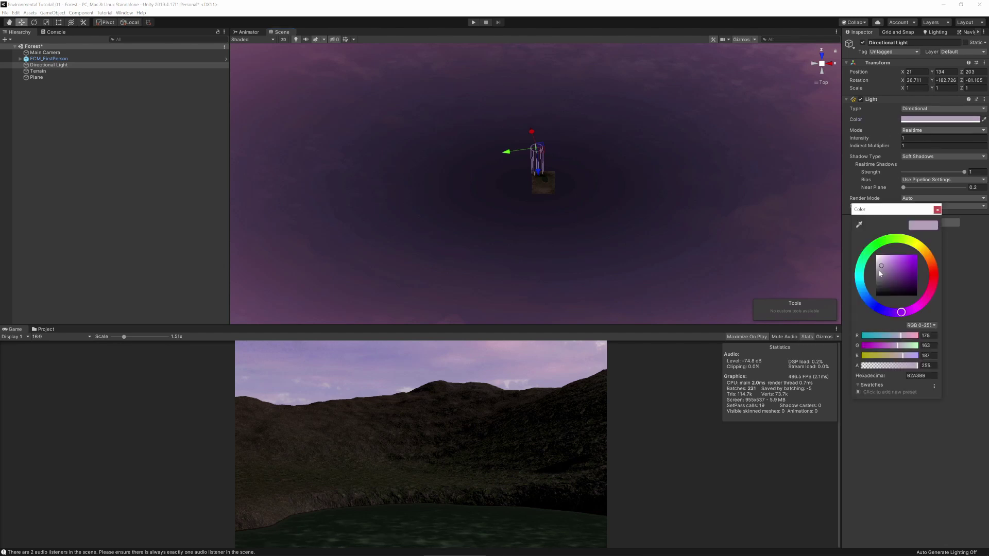
click(892, 262)
drag(892, 262, 887, 264)
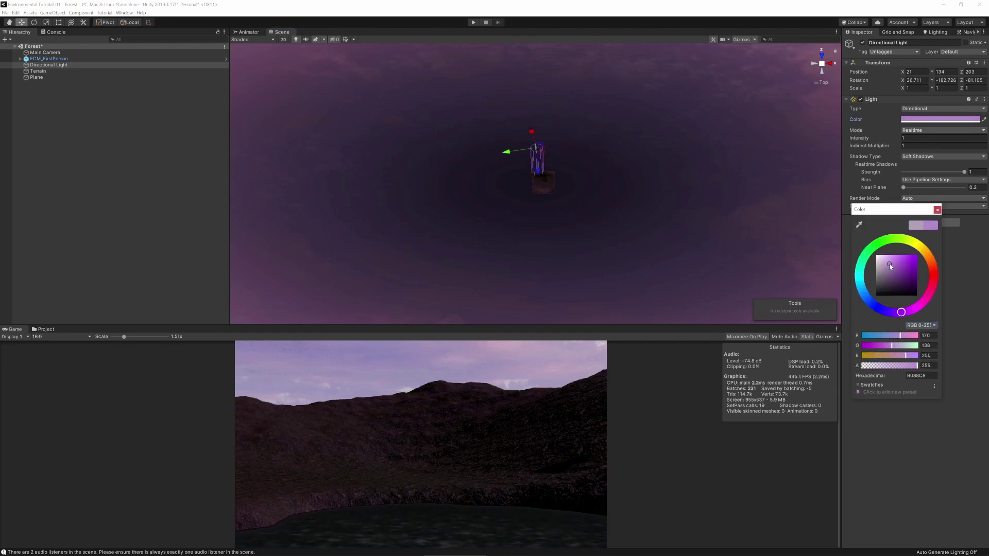
click(938, 212)
Step: Set the directional light's intensity to 2.05 and check the lit terrain from above in perspective view
click(897, 139)
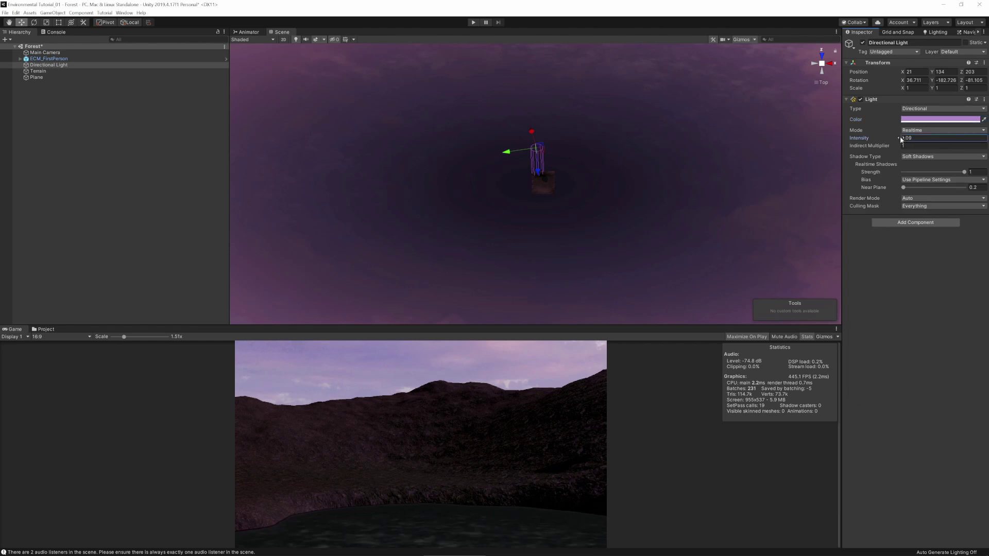
drag(900, 139, 919, 139)
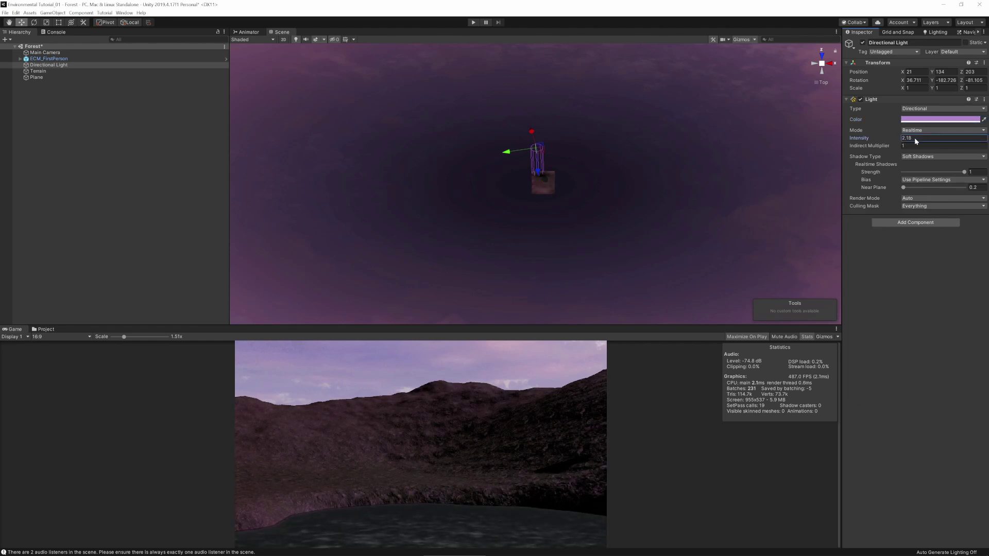
scroll(570, 178, up, 6)
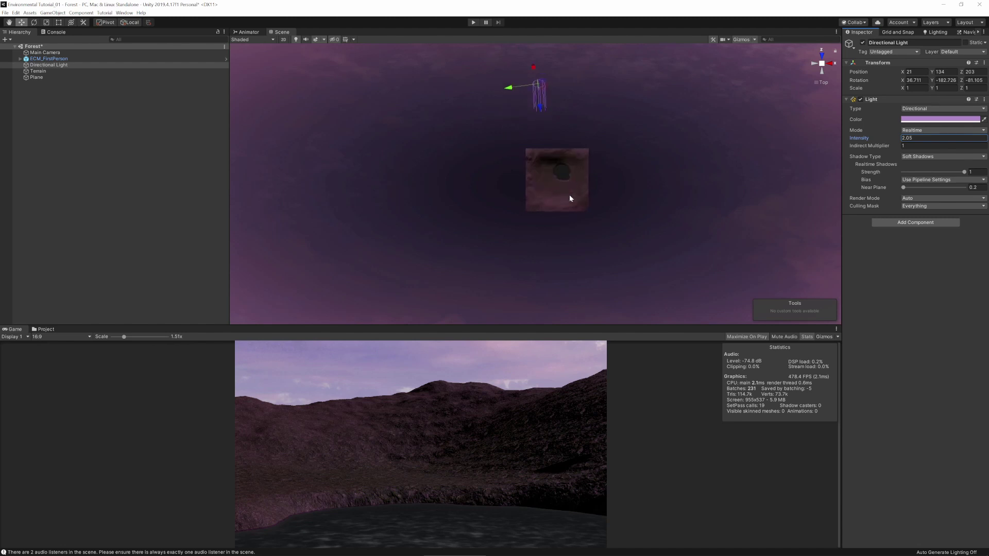
scroll(656, 185, up, 3)
middle_drag(639, 176, 515, 190)
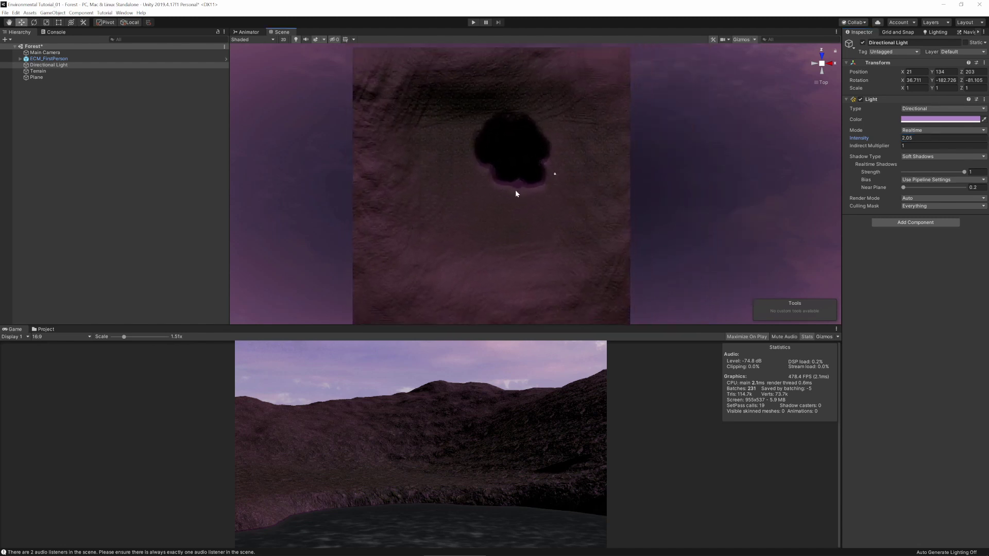
scroll(517, 197, down, 3)
alt+drag(517, 196, 563, 203)
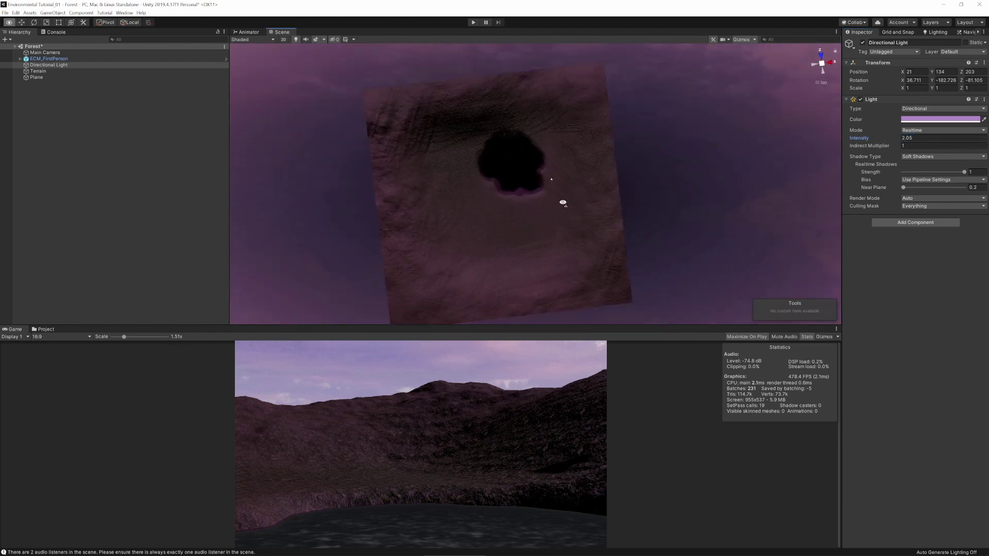
click(822, 63)
scroll(544, 169, up, 3)
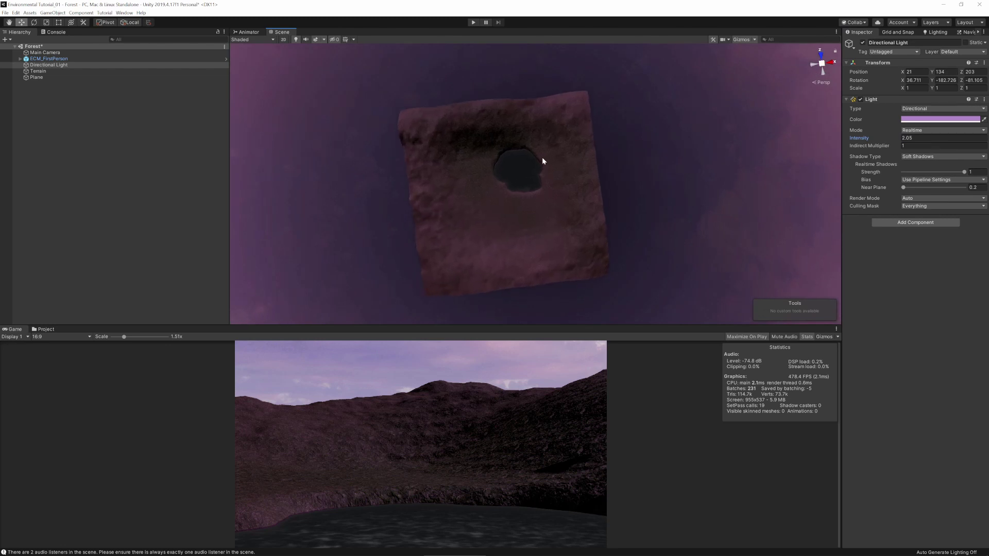
Step: Select the terrain, choose its Paint Trees tool and start adding a new tree type
click(41, 71)
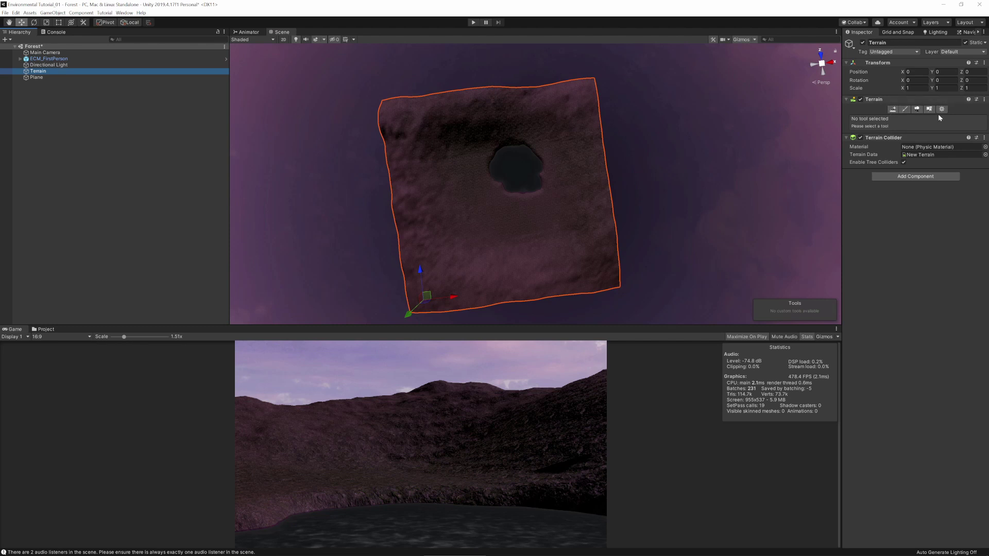
click(917, 109)
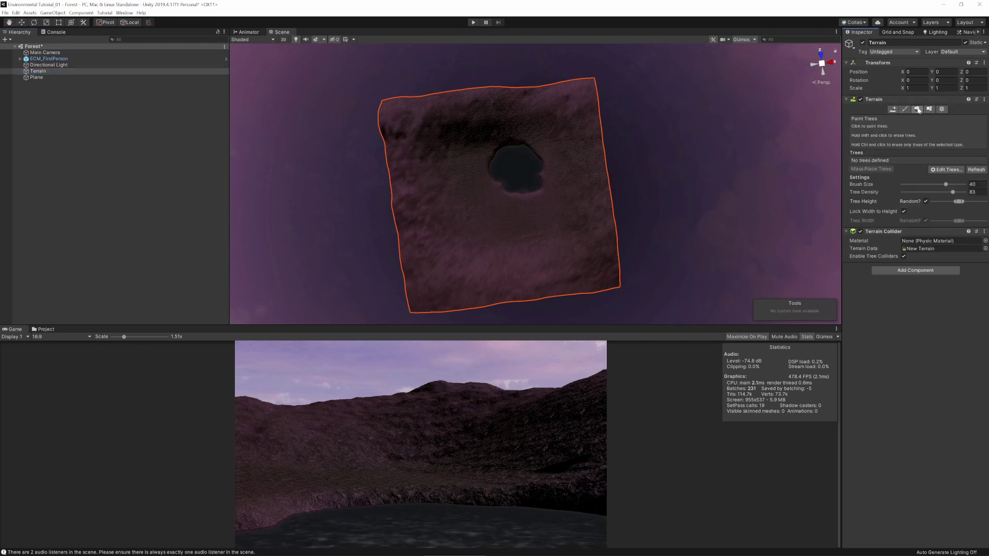
click(946, 169)
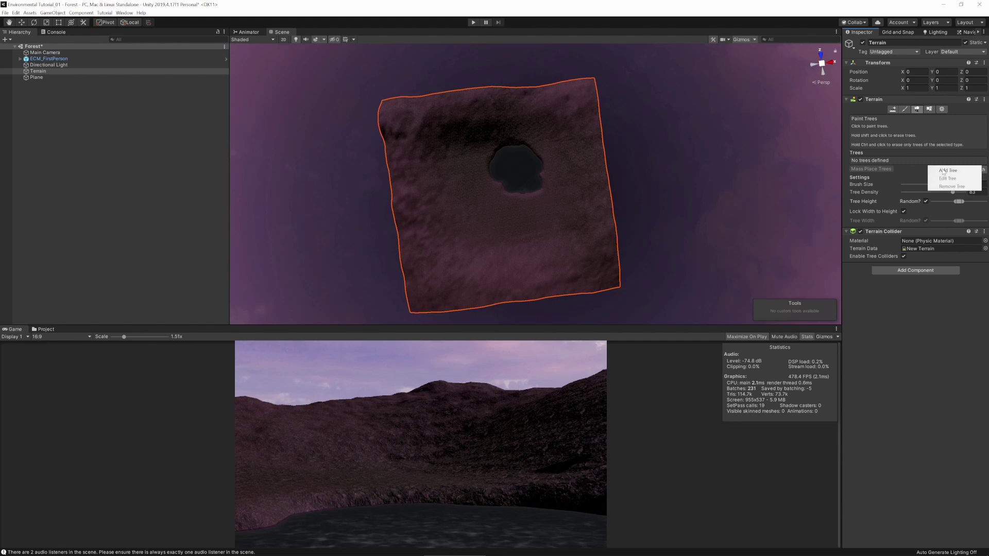
click(852, 154)
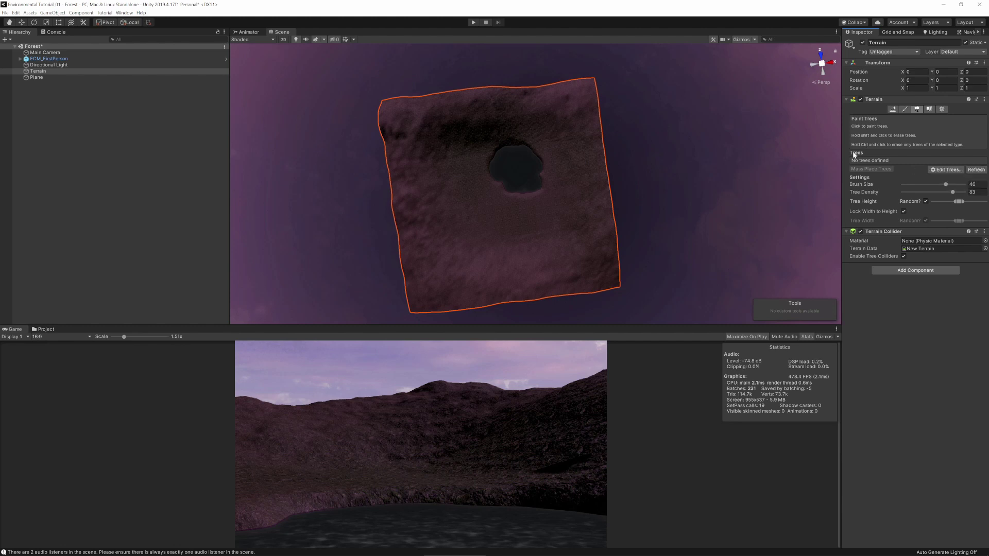
click(945, 169)
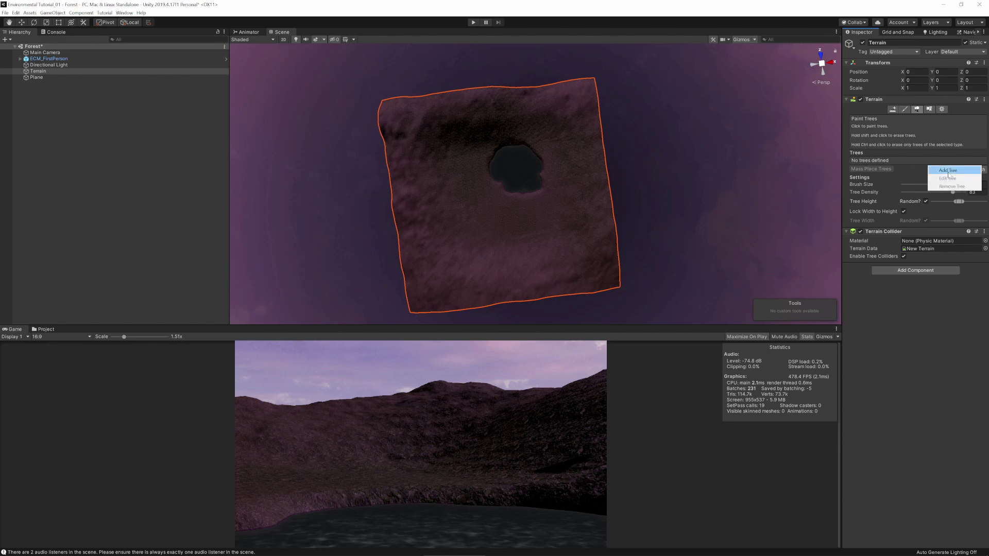
click(944, 171)
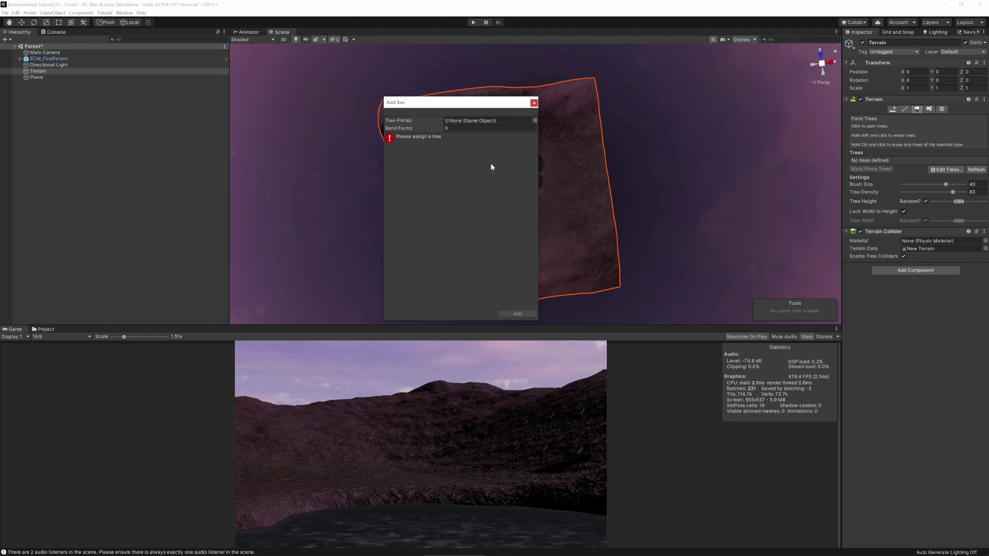
Step: Search the prefabs for "tree", assign prefab_beech_tree_04 as the tree prefab and add it to the terrain's trees
click(534, 120)
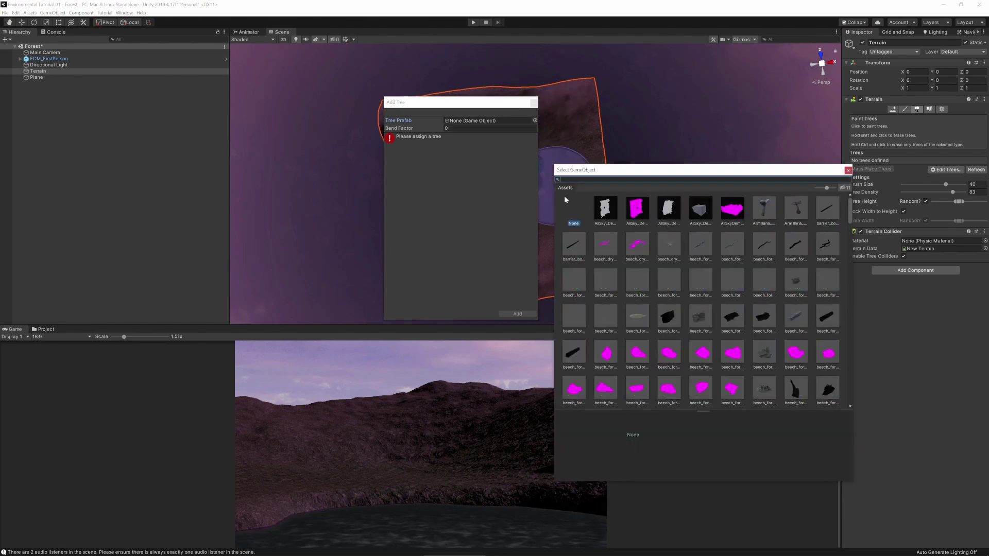
drag(687, 171, 630, 172)
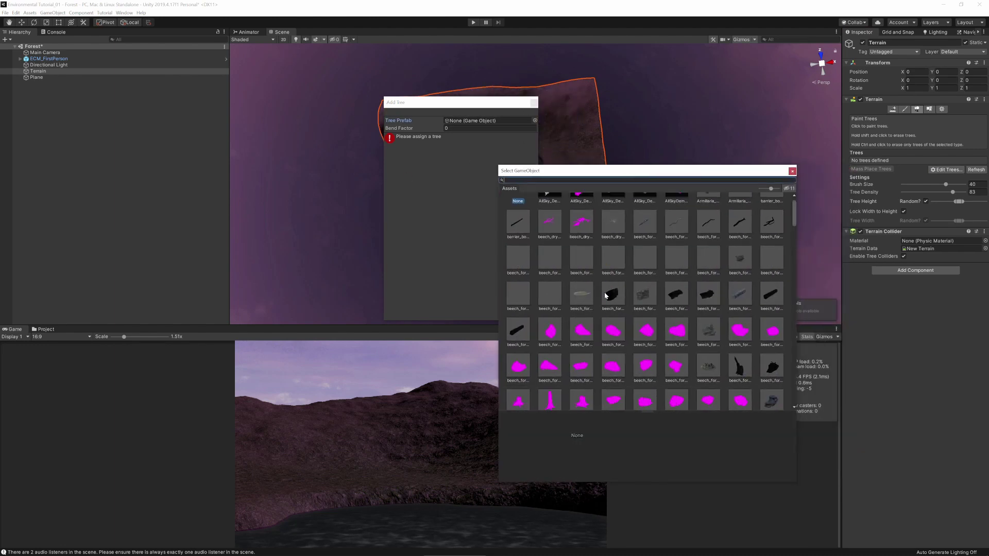
text(tree)
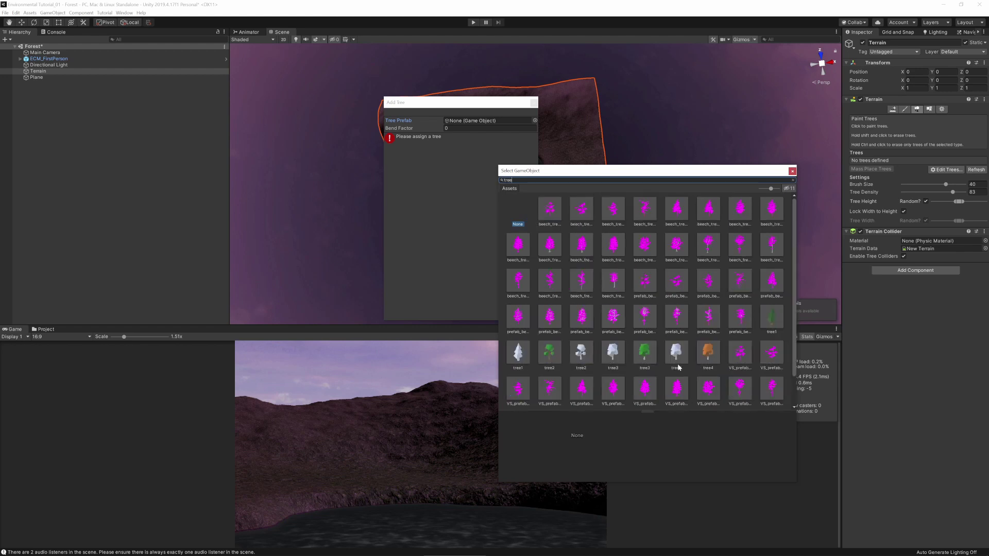
click(580, 319)
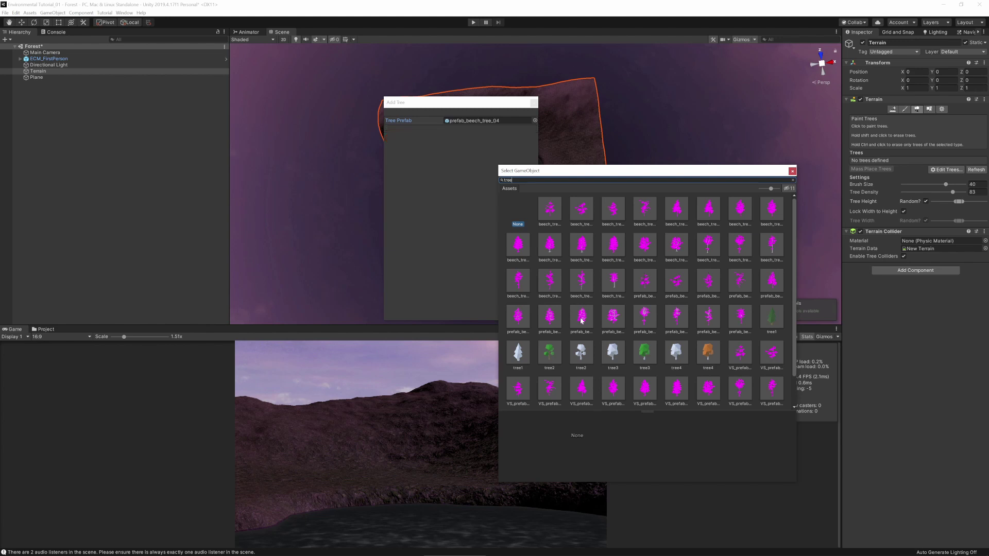
click(791, 171)
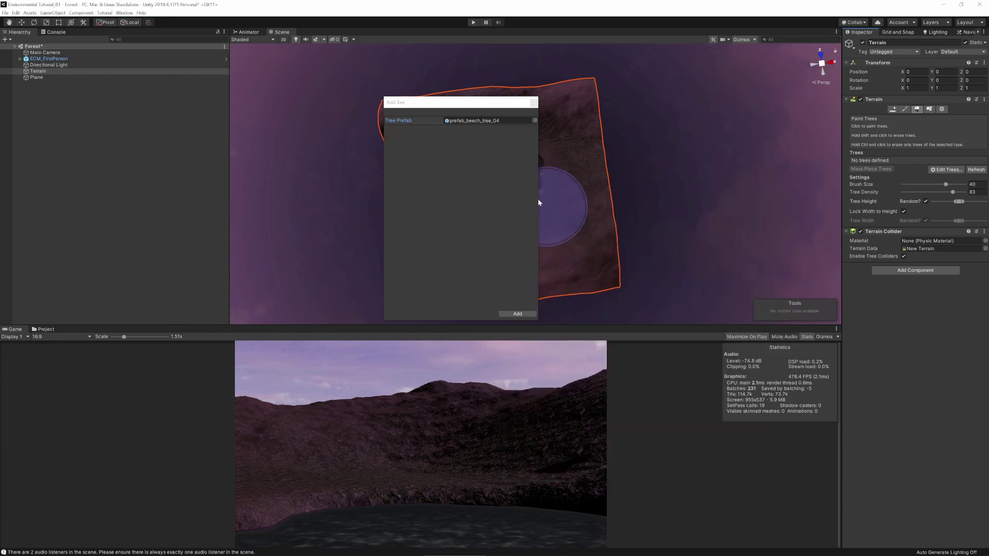
click(517, 314)
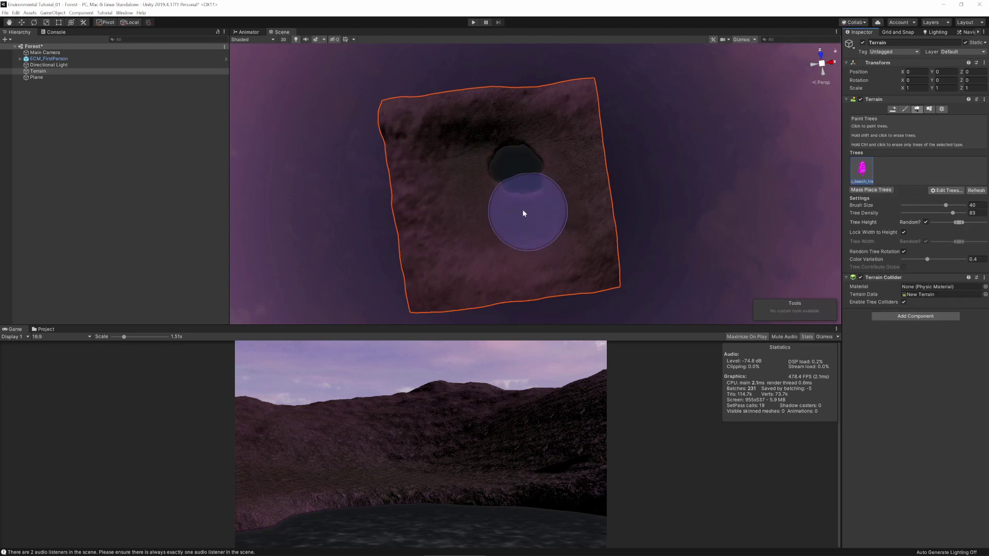
Step: Try painting beech trees beside the lake with brush size 40 and tree density 83, then undo the painting
click(476, 208)
click(477, 208)
right_drag(616, 227, 507, 183)
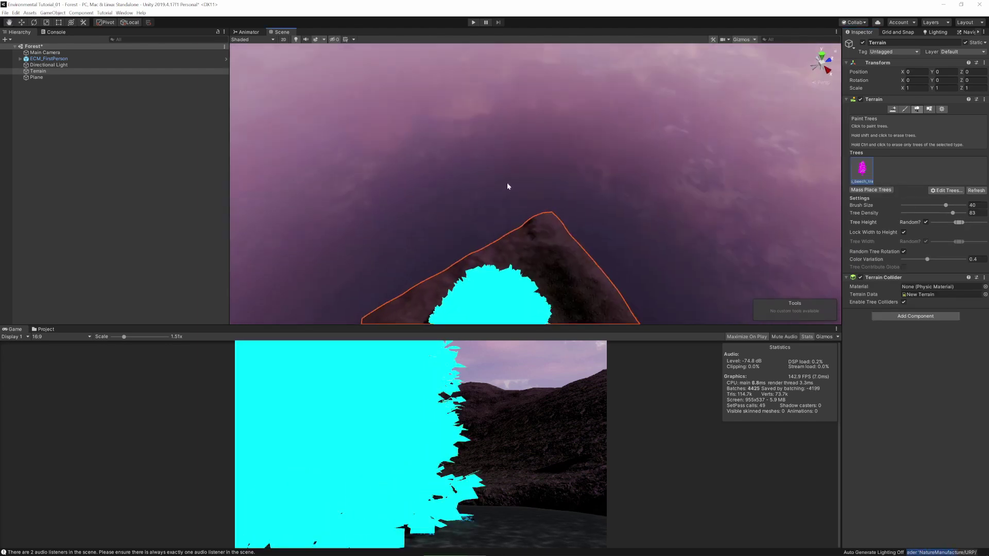
middle_drag(514, 225, 530, 123)
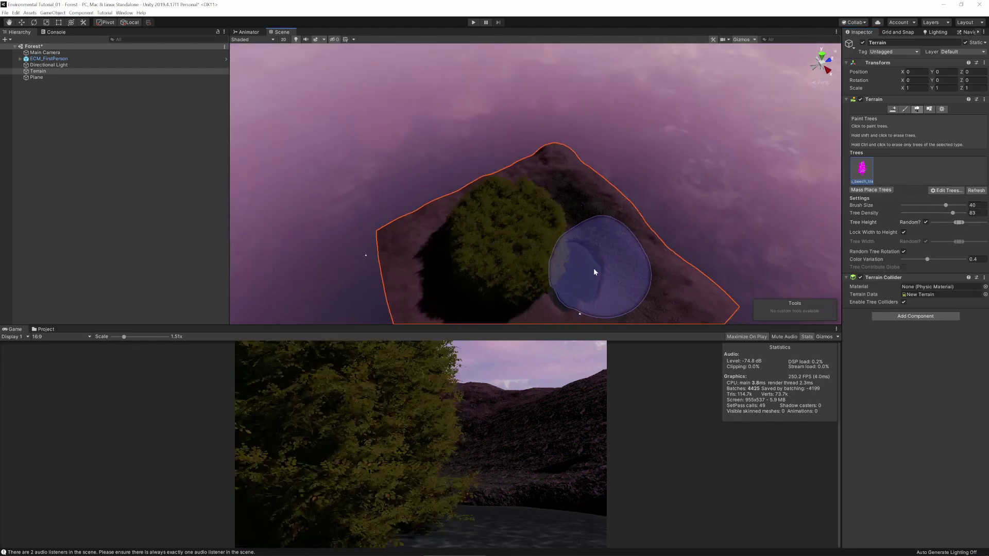
key(ctrl+z)
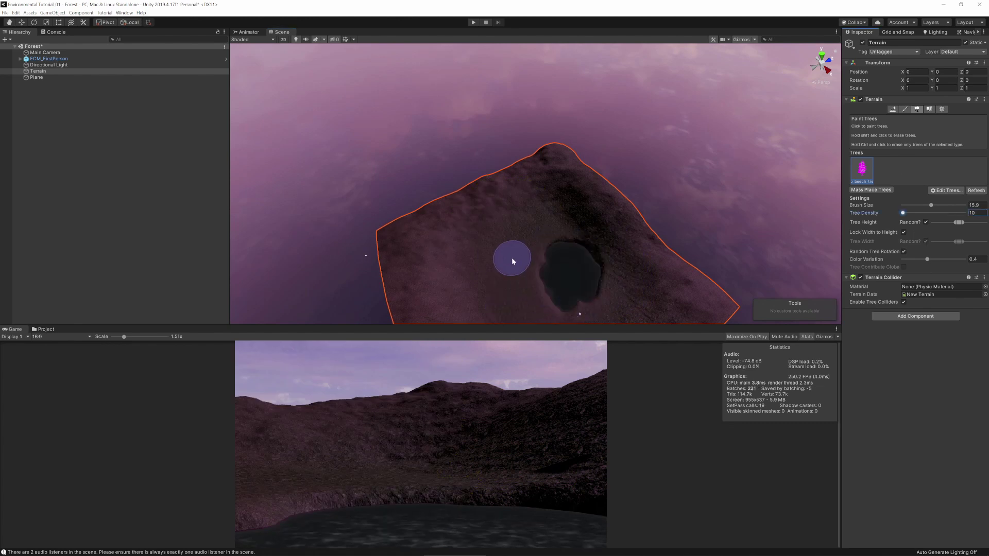
Step: Paint scattered beech trees around the lake and over the surrounding slopes with brush size 15.9 and tree density 10
click(511, 257)
right_drag(576, 289, 534, 273)
middle_drag(520, 244, 452, 111)
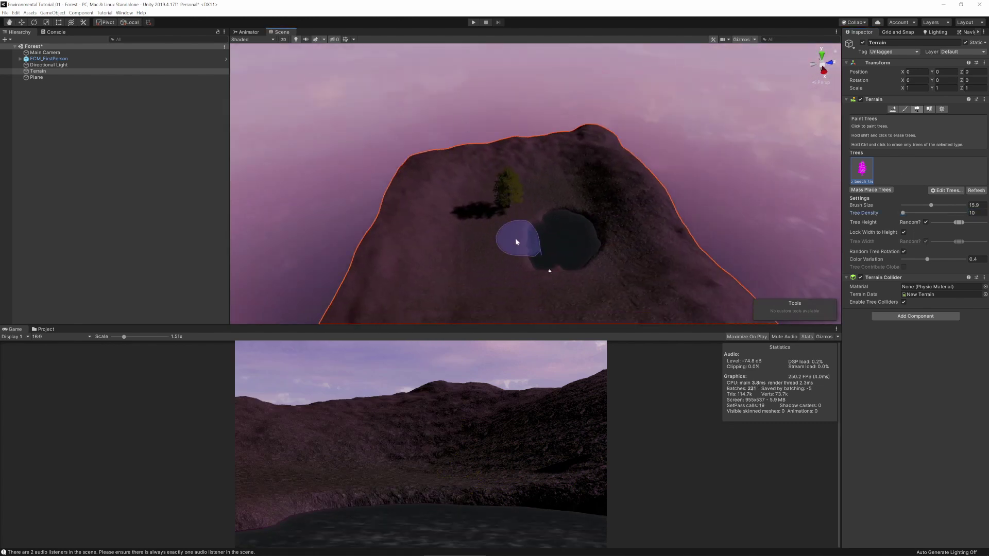
click(515, 238)
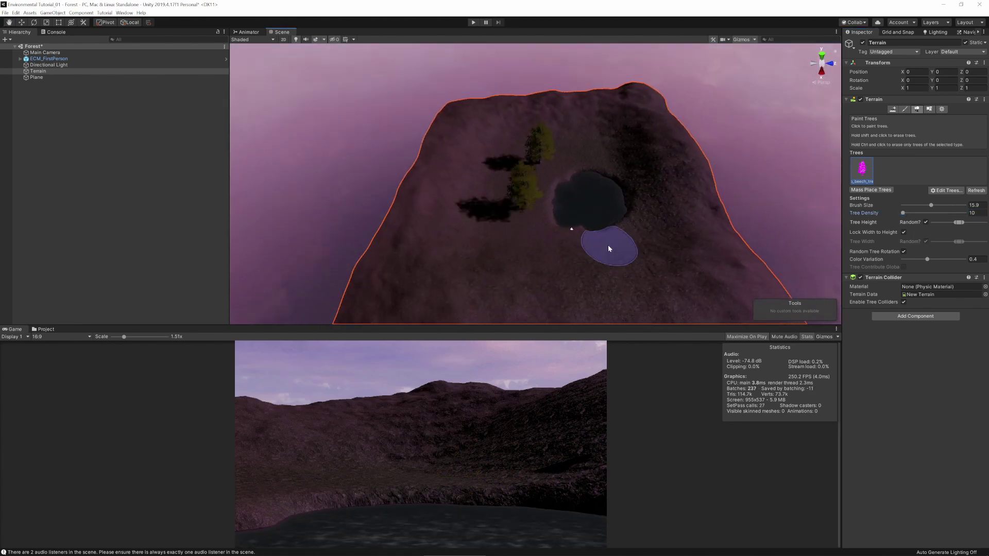
click(609, 249)
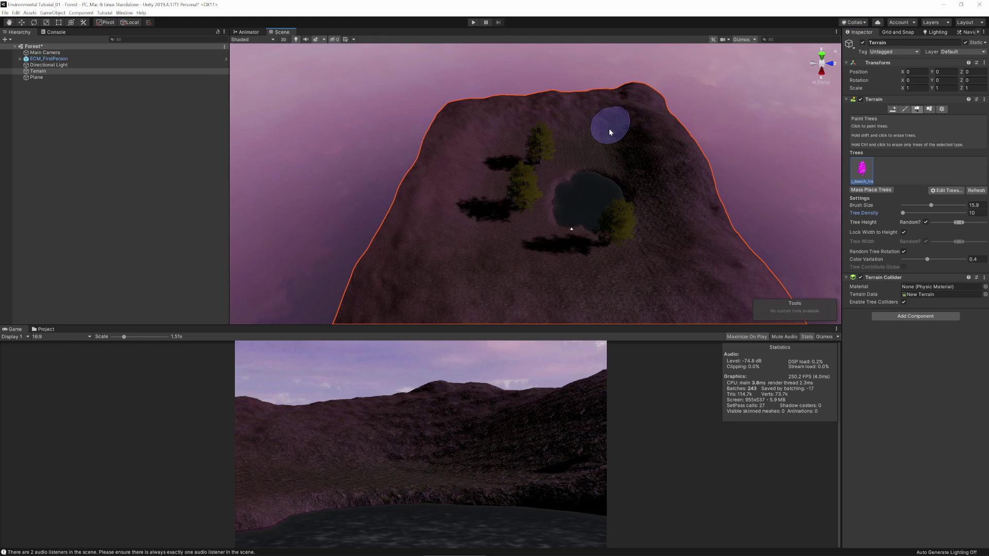
mouse_move(609, 132)
mouse_down()
mouse_move(665, 158)
mouse_move(673, 217)
mouse_move(637, 167)
mouse_up()
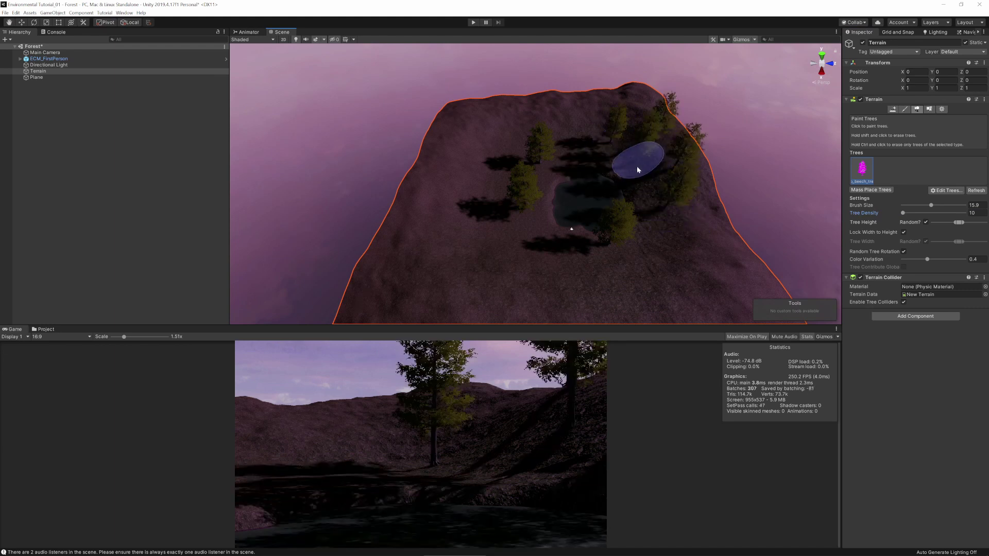
mouse_move(552, 106)
mouse_down()
mouse_move(673, 260)
mouse_move(638, 278)
mouse_up()
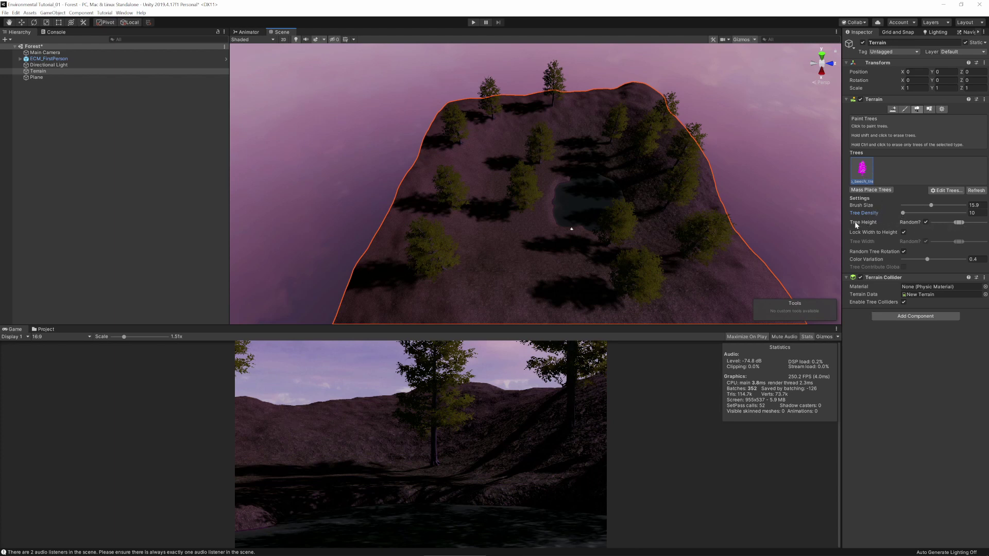
Step: Widen the random tree height range and paint more beech trees of varied height beside and behind the lake
drag(960, 221, 969, 222)
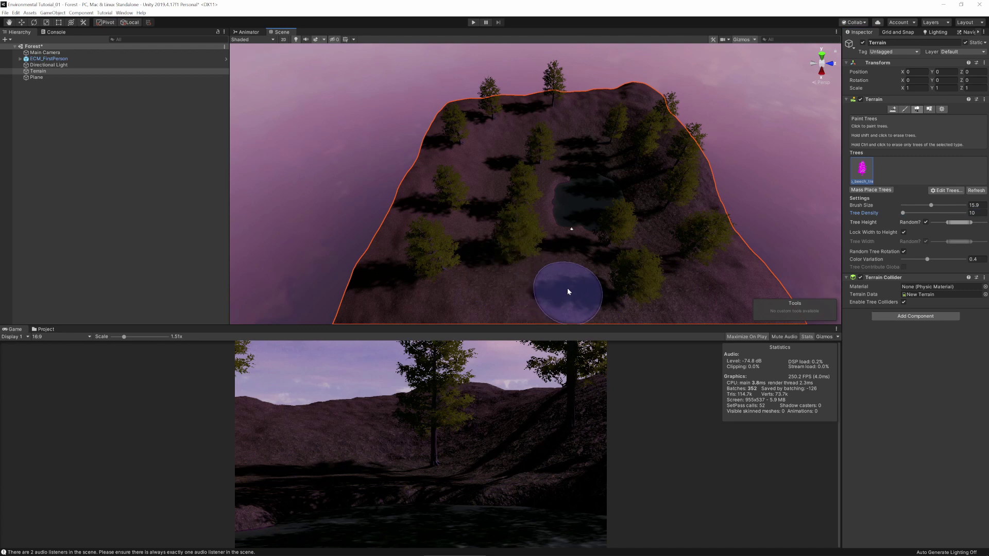
mouse_move(567, 289)
alt+mouse_down()
mouse_move(655, 259)
mouse_move(613, 220)
mouse_move(409, 177)
mouse_move(423, 180)
alt+mouse_up()
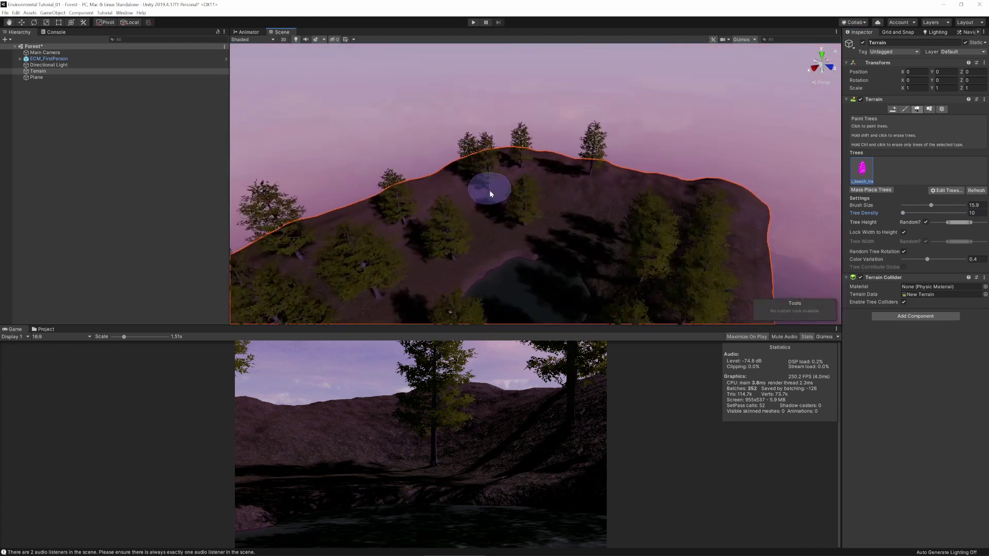
click(612, 203)
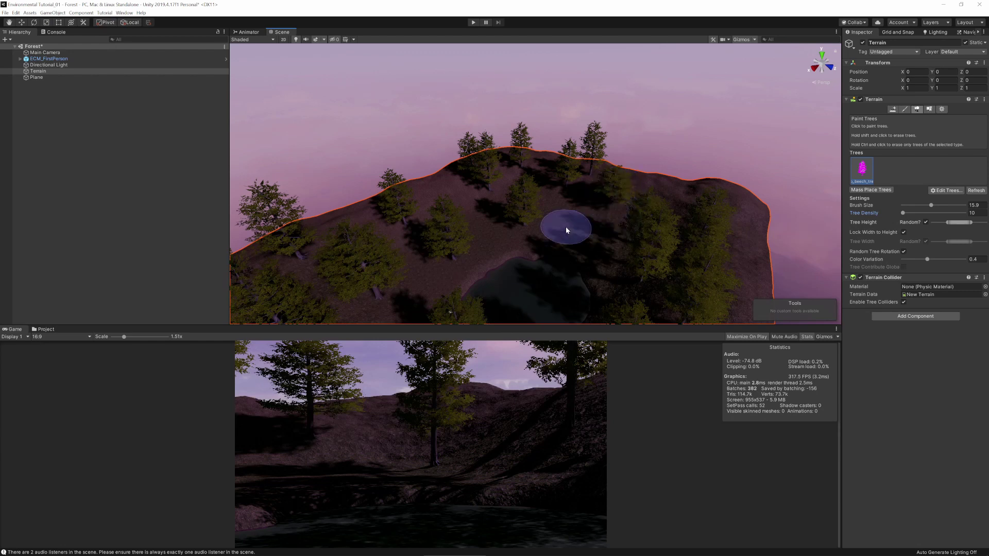
click(933, 192)
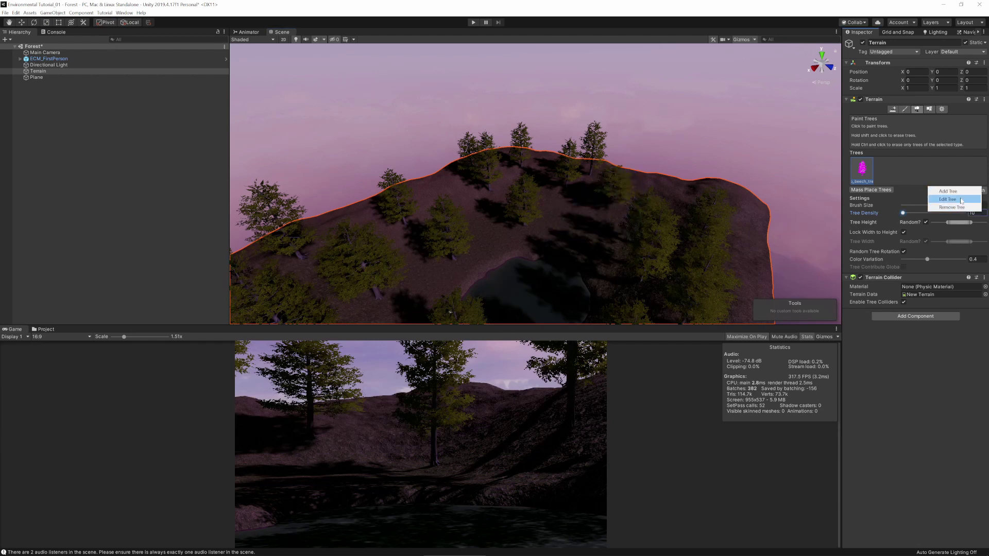
click(952, 192)
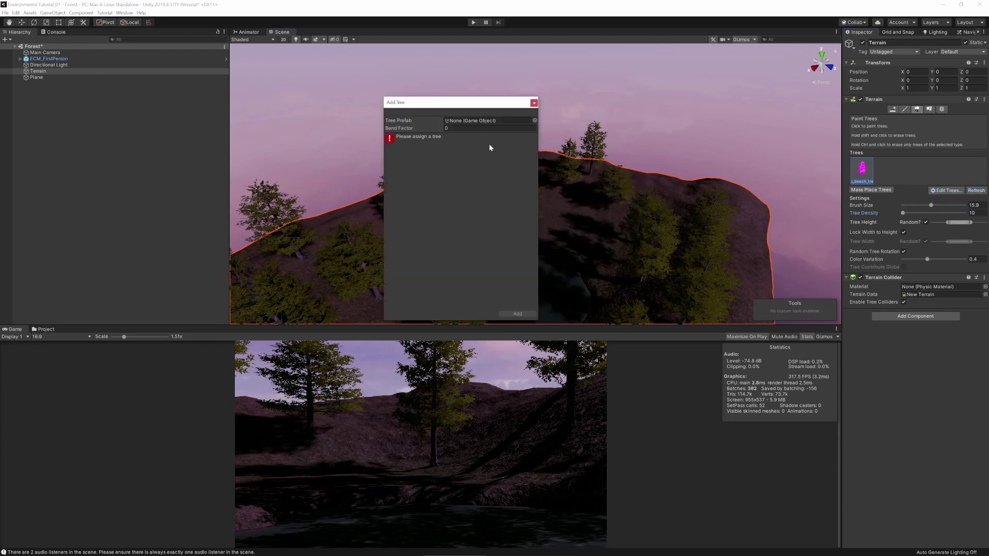
click(534, 120)
text(tree)
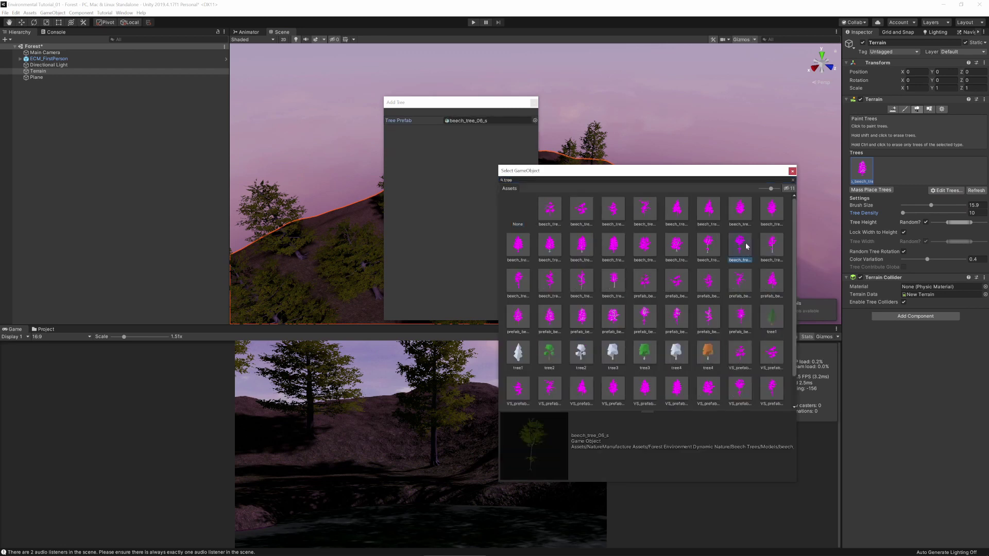
double_click(734, 264)
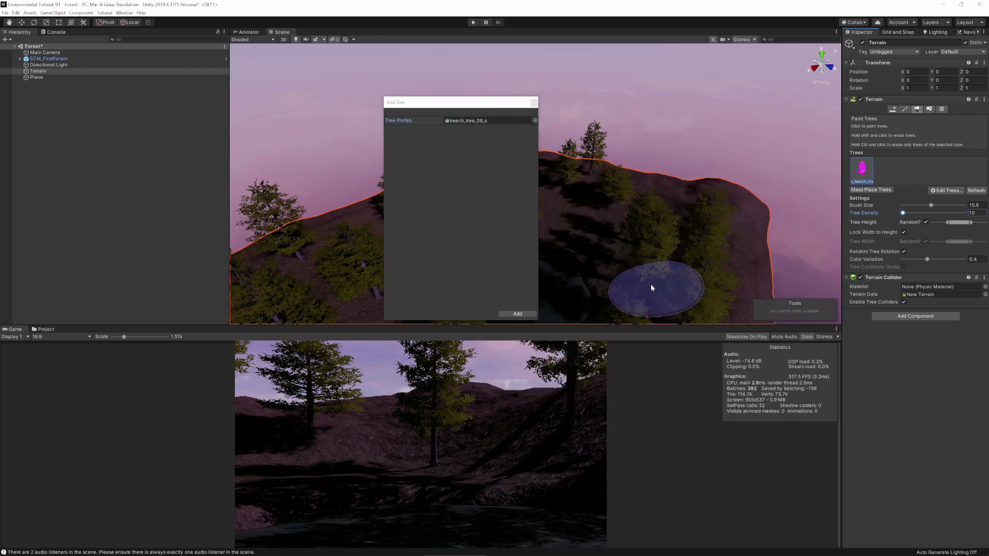
click(535, 101)
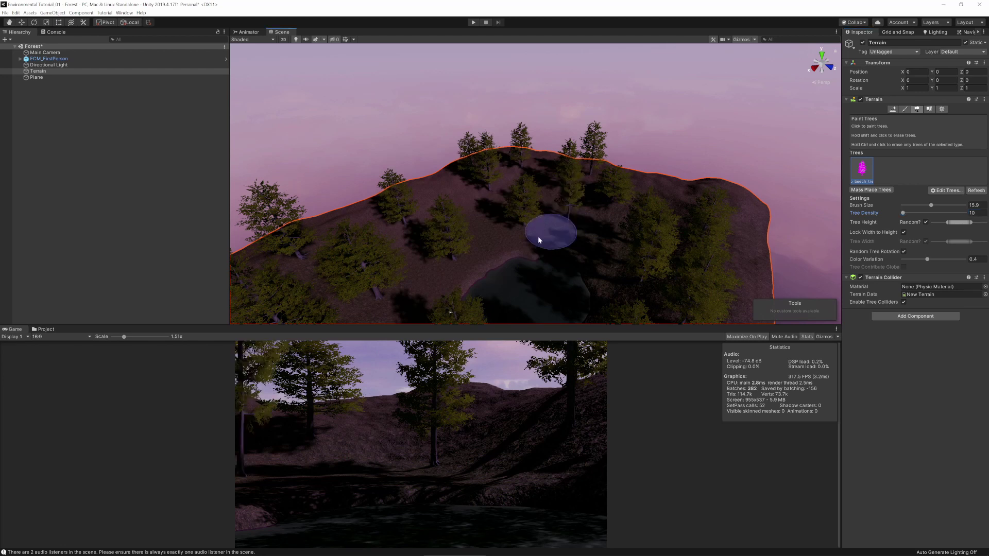
Step: Fill the gaps on the slopes around the lake with more beech trees
click(449, 184)
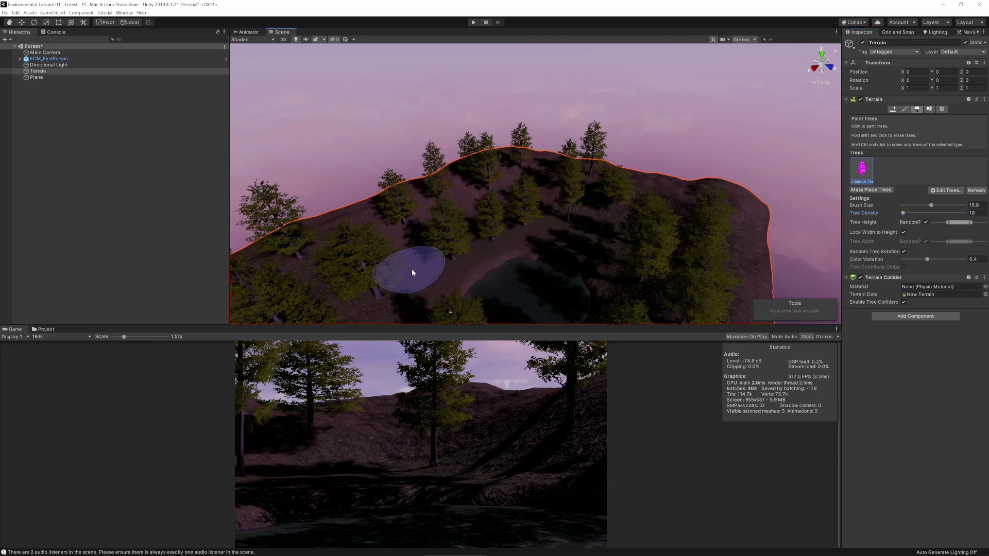
click(658, 210)
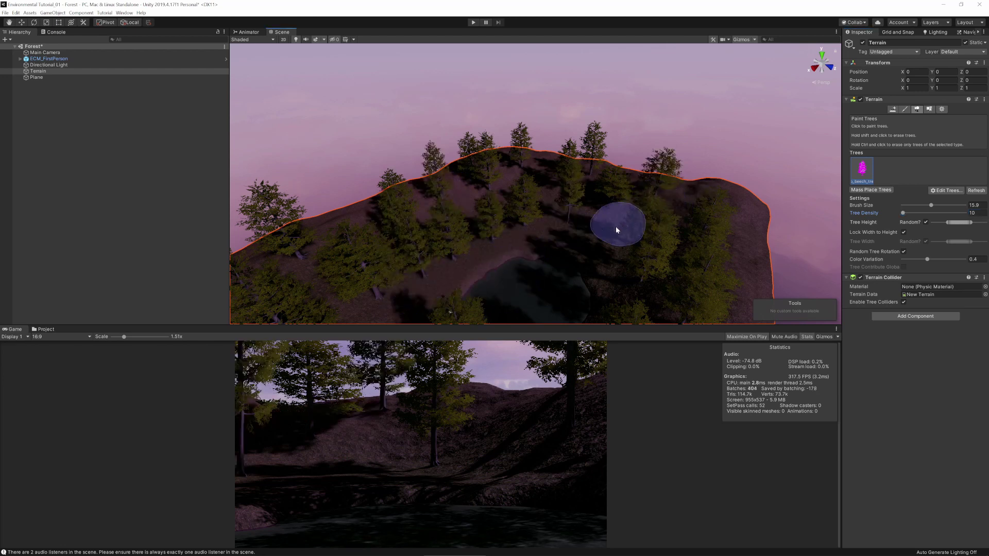
click(615, 227)
click(547, 206)
click(465, 198)
Step: Search the prefabs for "tree" and add VS_prefab_beech_tree_00_D as a second tree type for the terrain
alt+drag(464, 198, 484, 188)
alt+drag(559, 147, 463, 63)
click(945, 190)
click(945, 192)
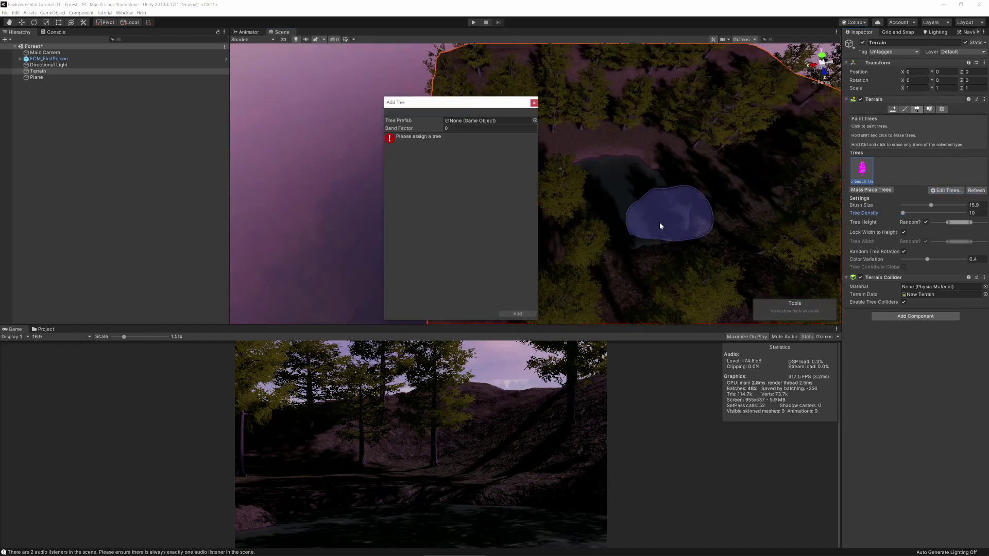
click(534, 120)
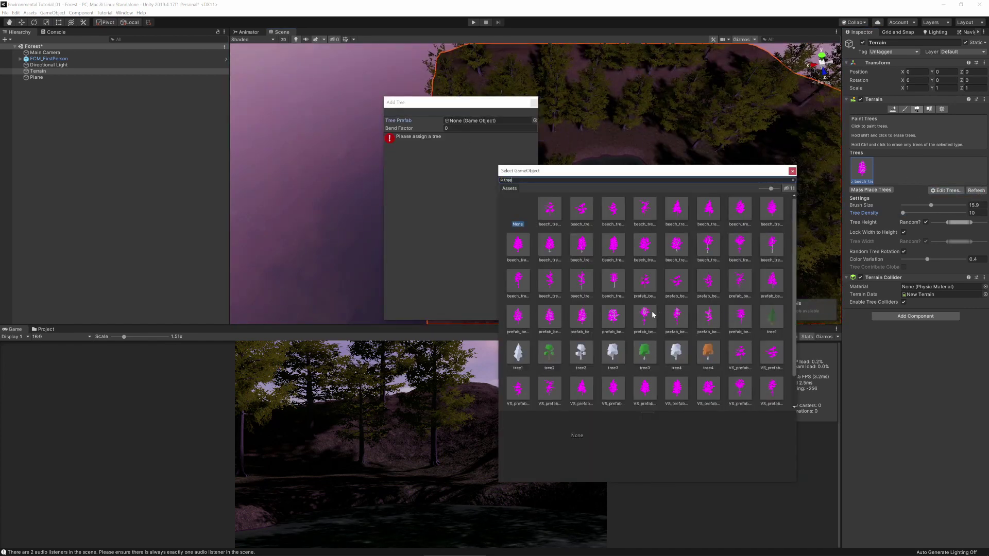
scroll(718, 310, down, 1)
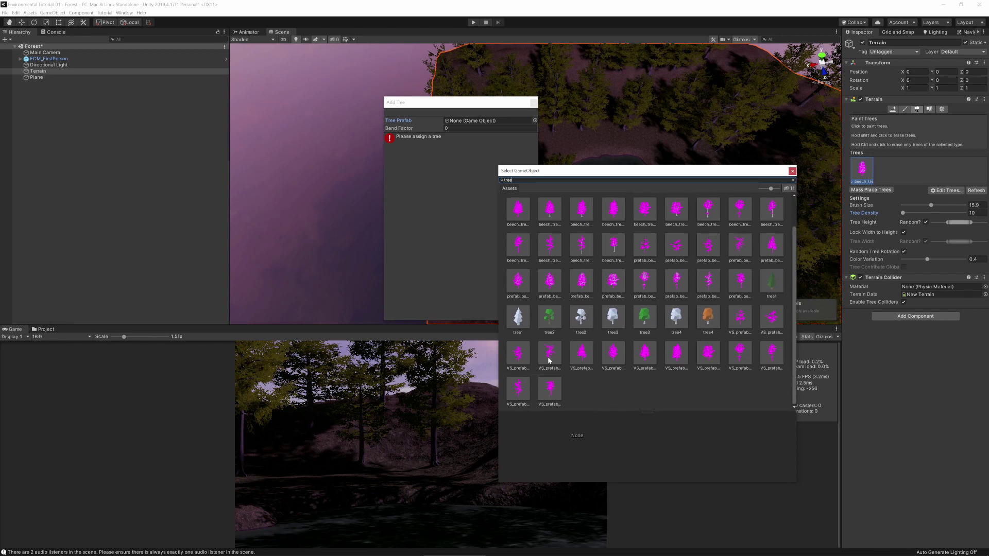
scroll(674, 333, up, 1)
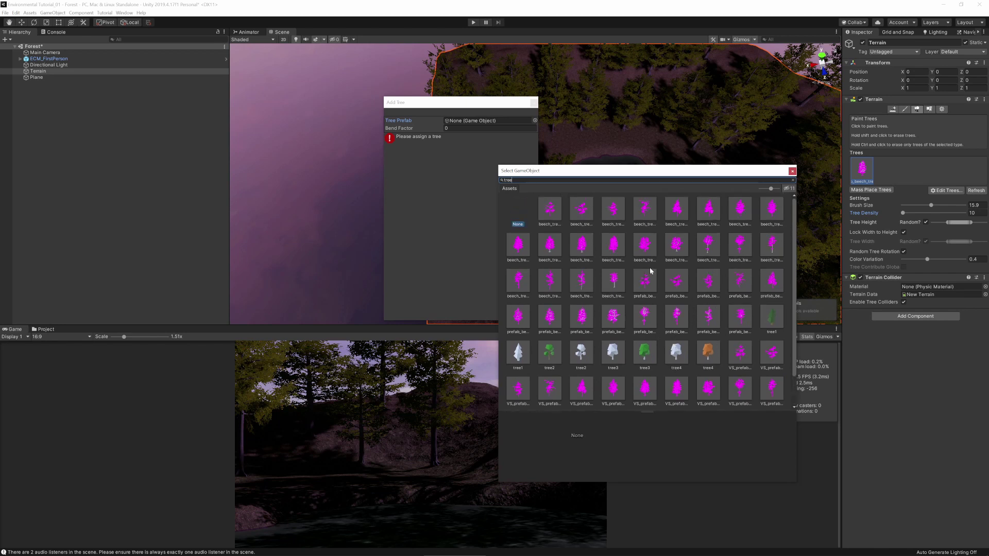
scroll(567, 383, down, 1)
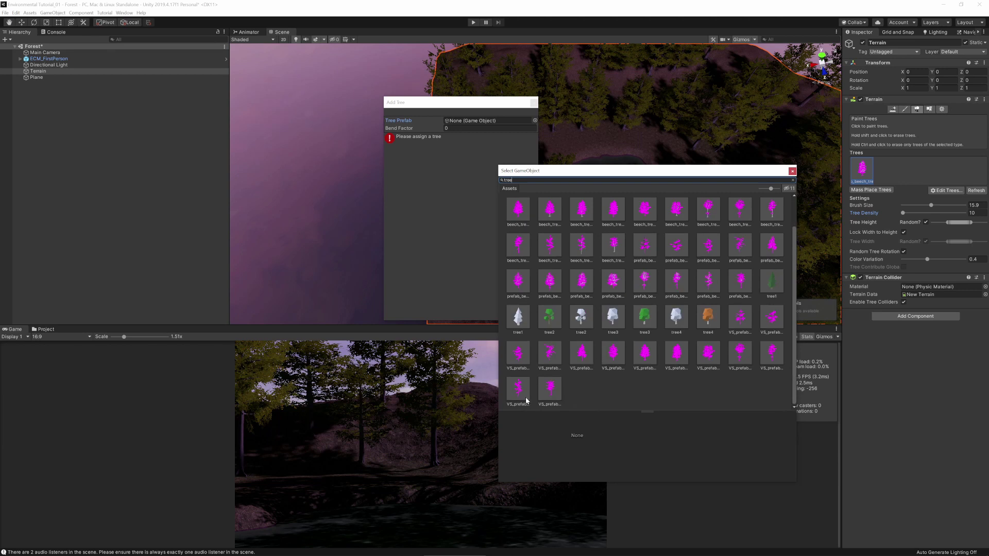
double_click(549, 355)
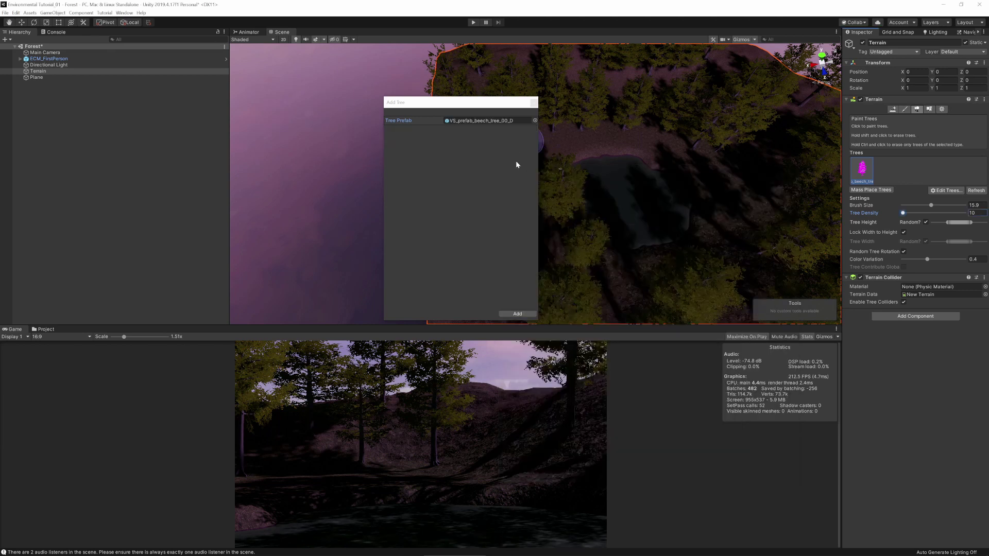
click(515, 309)
Step: Paint the second beech tree type between the existing trees around the lake and across the terrain
middle_drag(672, 185, 593, 221)
scroll(641, 177, up, 10)
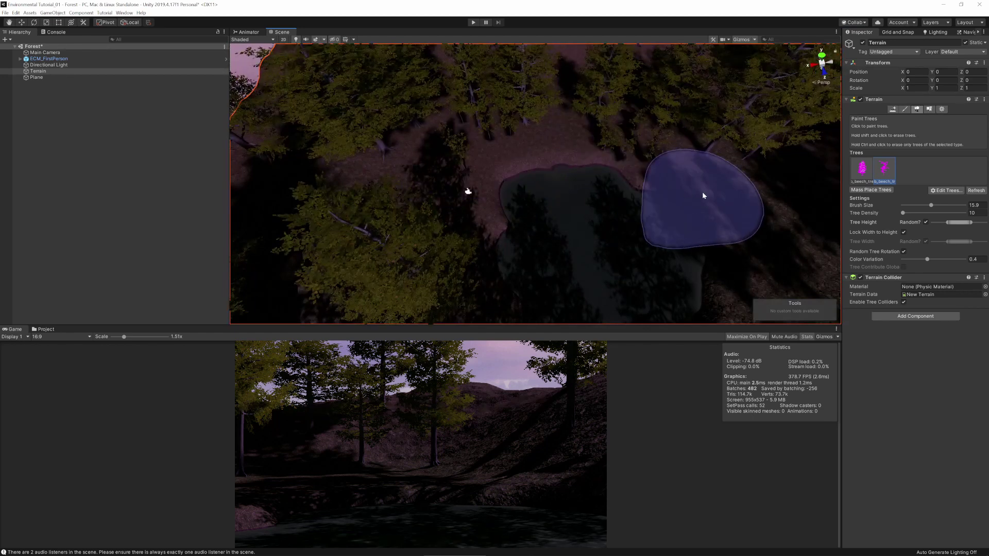
right_drag(703, 191, 785, 205)
right_drag(675, 236, 724, 251)
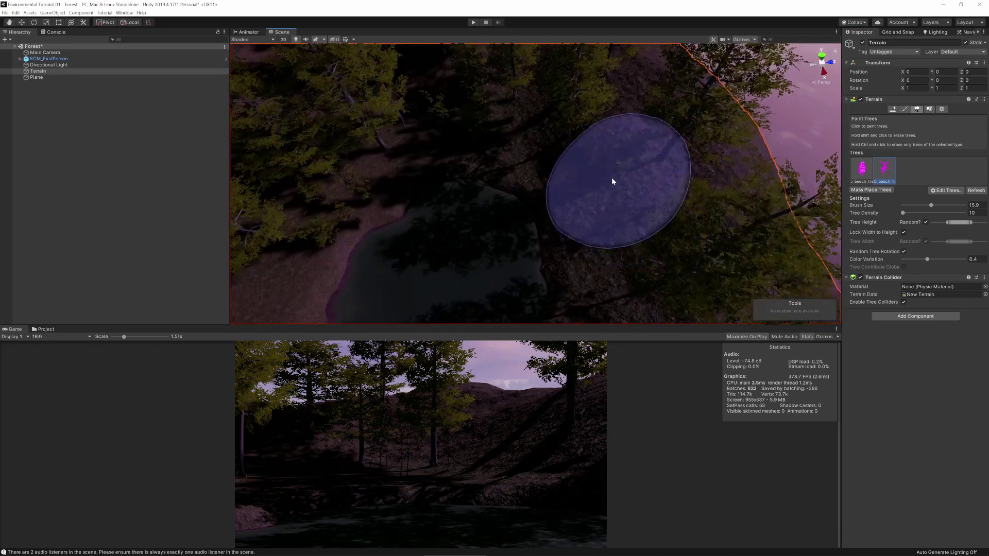
scroll(670, 276, down, 3)
mouse_move(587, 239)
middle_down()
mouse_move(574, 317)
mouse_move(666, 355)
middle_up()
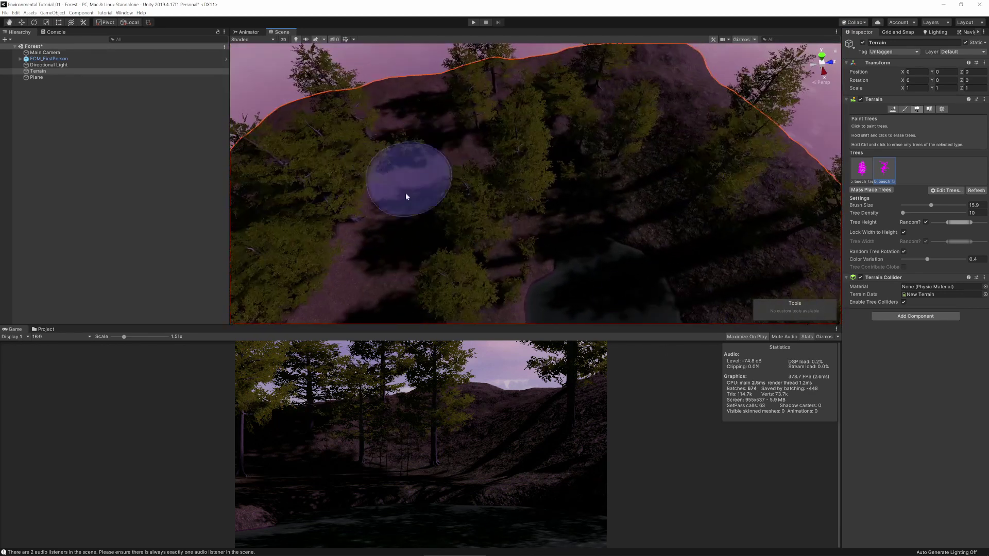
click(406, 193)
scroll(582, 245, down, 3)
click(636, 225)
key(f)
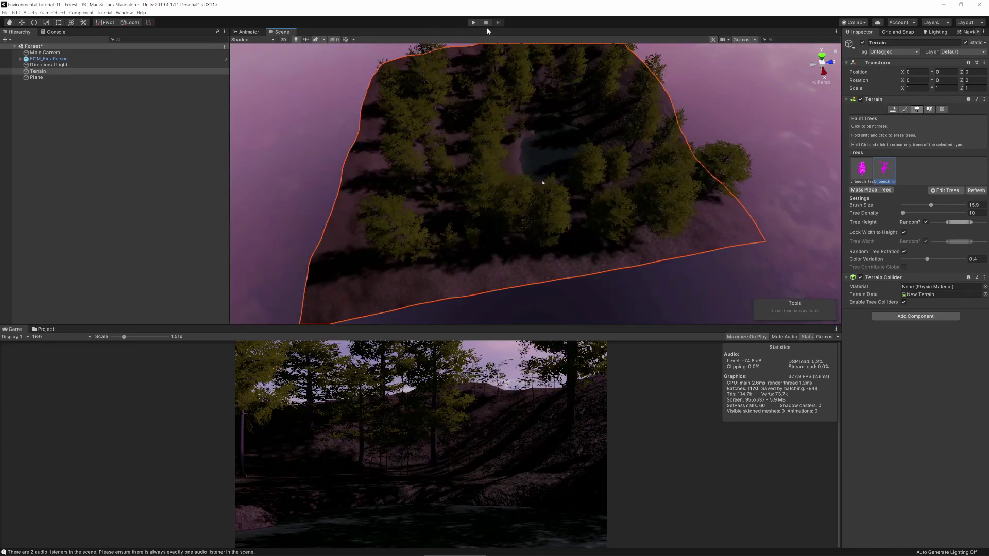
Step: Run the scene, walk through the forest beside the lake, and stop play mode
click(473, 22)
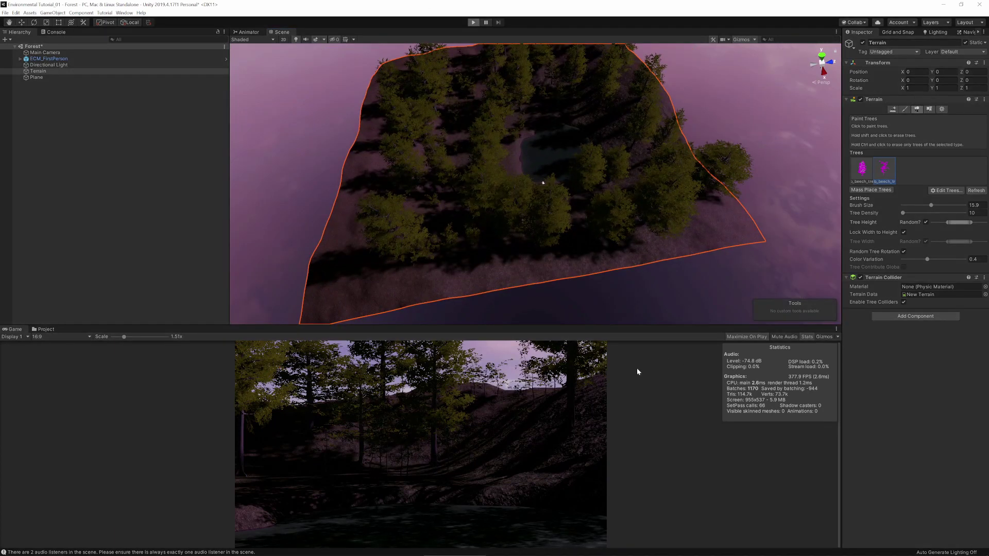
key(a)
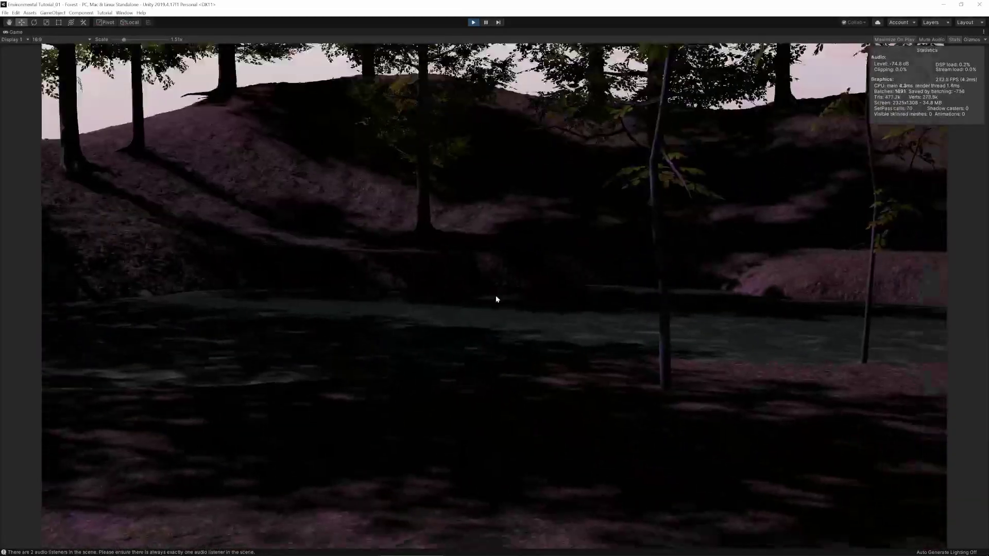
click(474, 22)
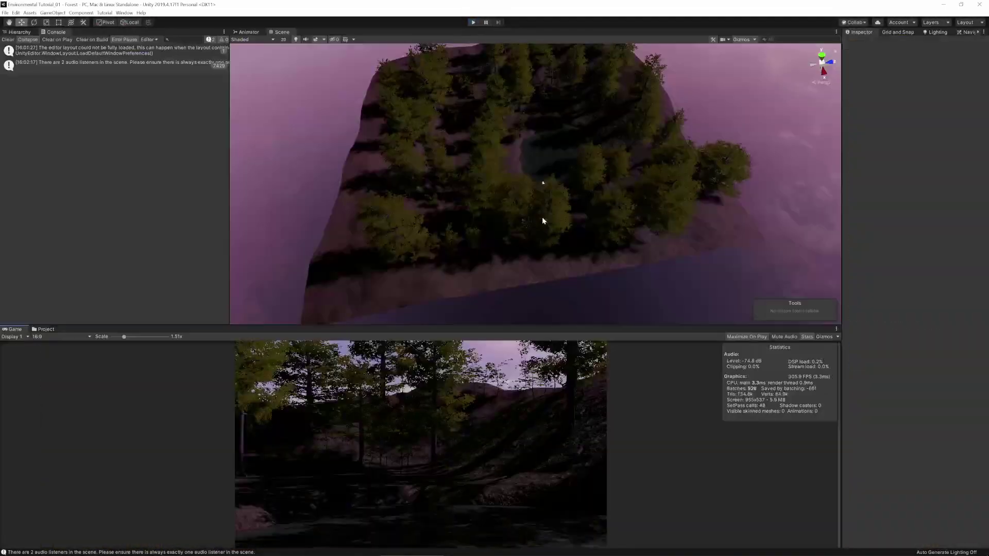
Step: Examine the tree-covered terrain in the scene view, moving in close to the forest floor
middle_drag(653, 203, 652, 201)
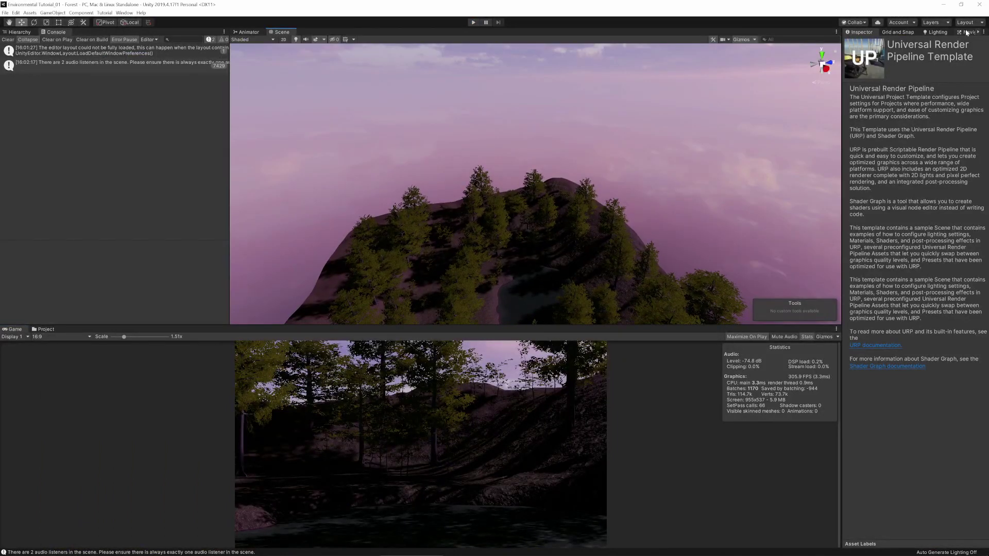
middle_drag(561, 237, 558, 194)
middle_drag(502, 278, 548, 271)
scroll(533, 266, up, 5)
scroll(557, 288, up, 4)
right_drag(548, 271, 550, 181)
right_drag(158, 76, 605, 61)
Step: Create a new terrain detail mesh and assign grass_beech_forest_03_1 to it, searching the prefabs for "grass"
click(541, 86)
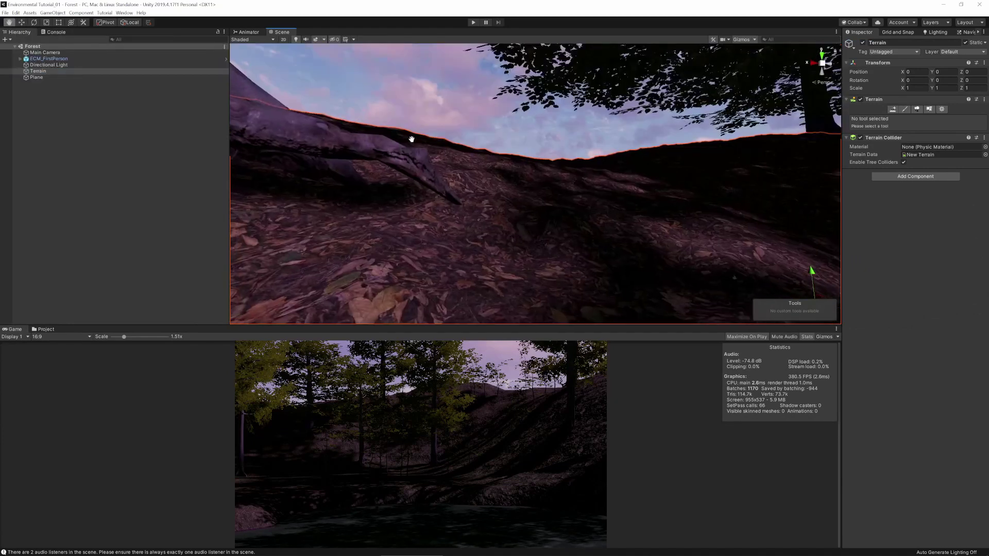
right_drag(407, 137, 446, 159)
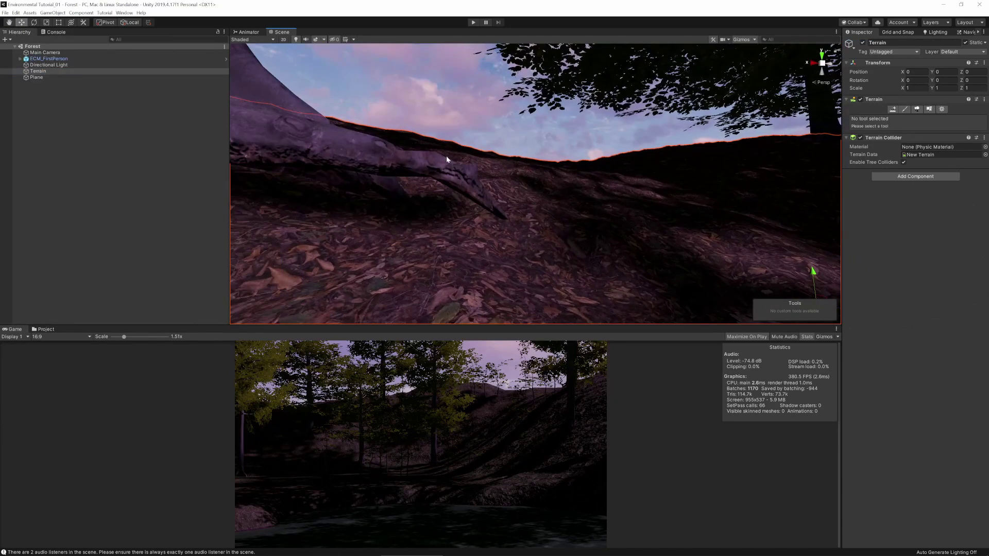
right_drag(395, 216, 435, 184)
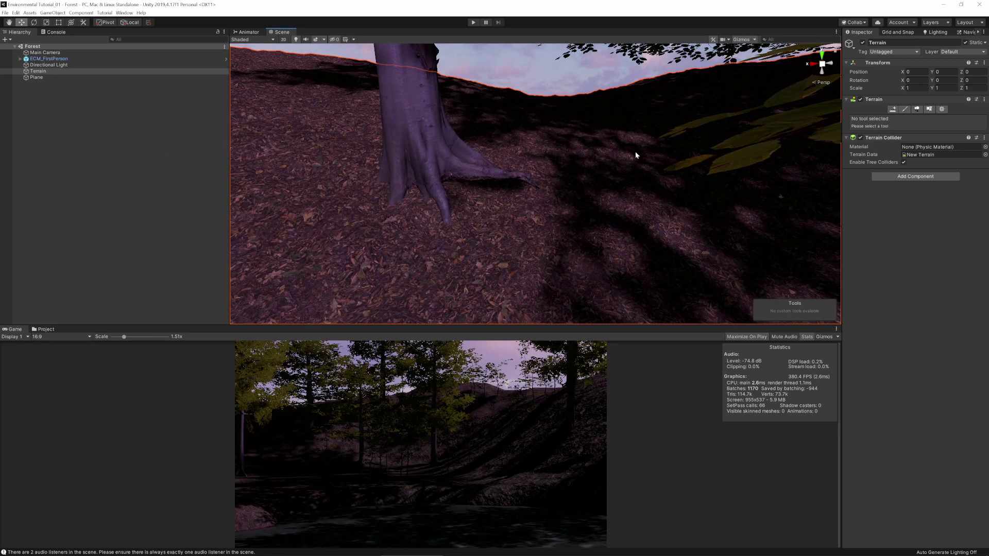
click(929, 110)
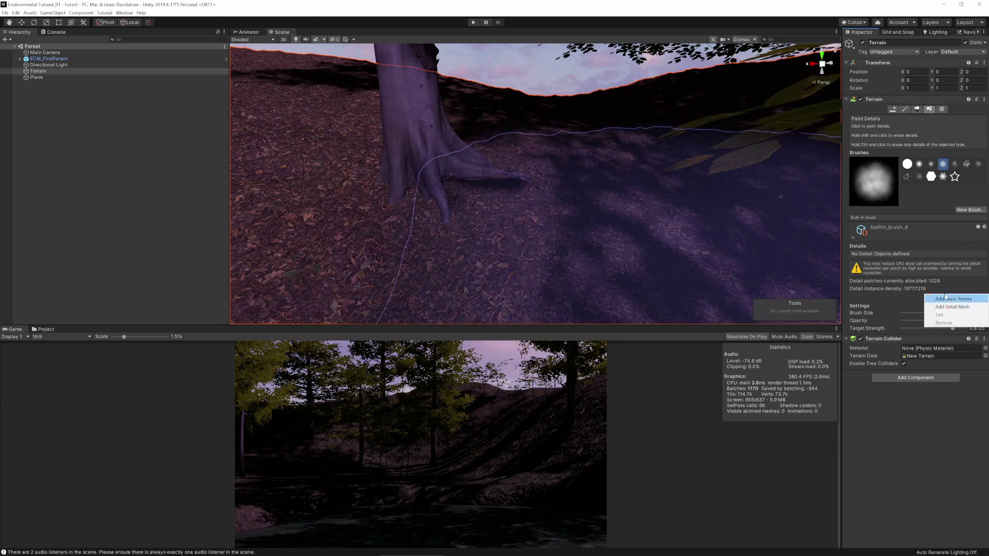
click(949, 307)
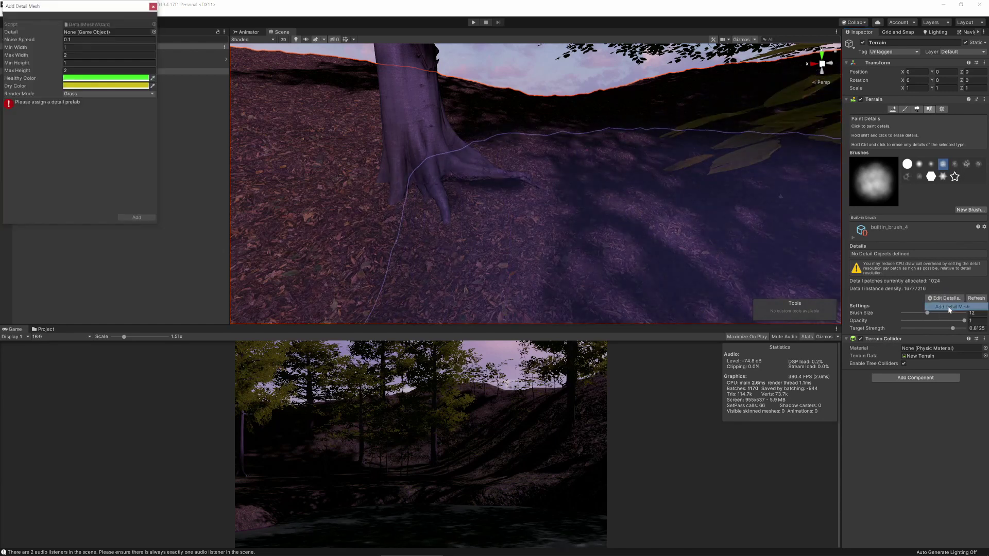
click(154, 32)
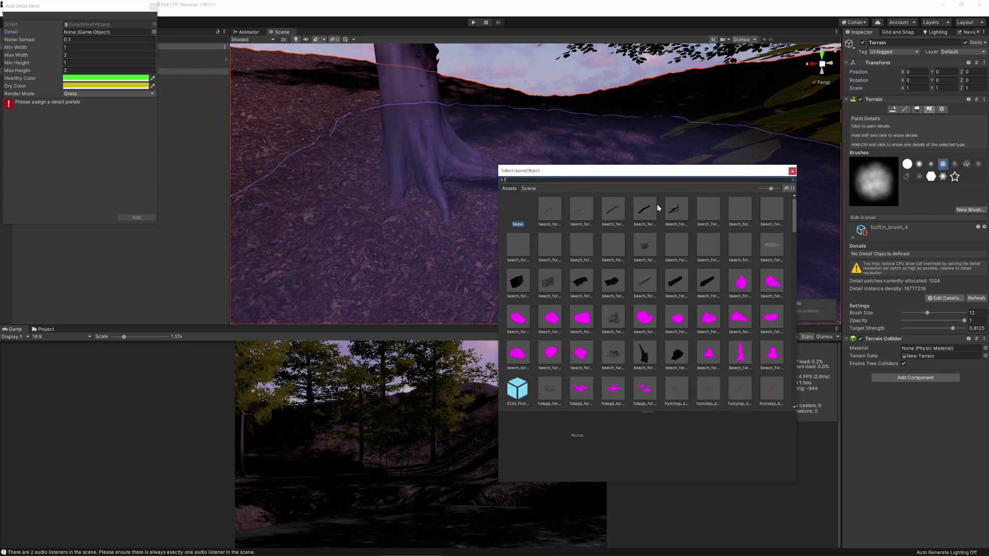
text(grass)
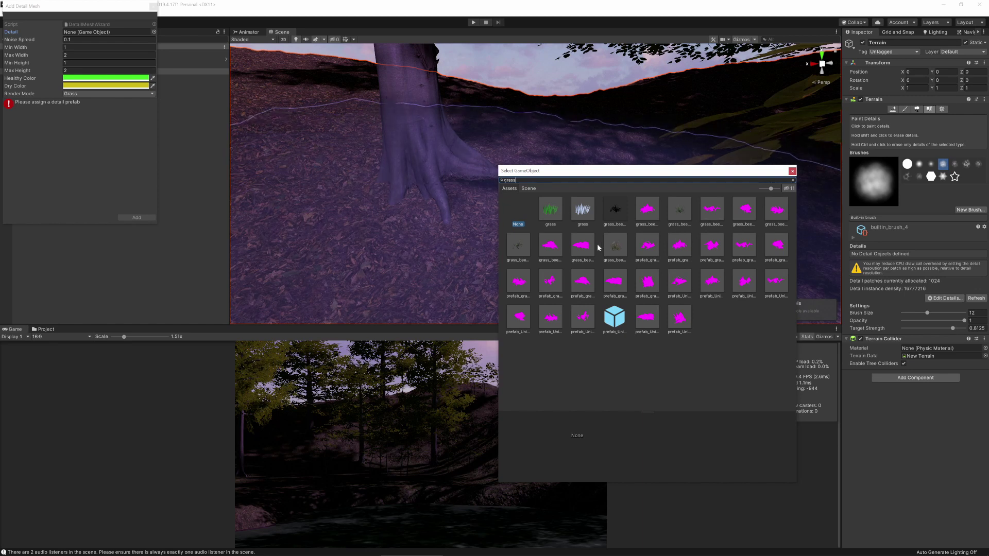
double_click(550, 248)
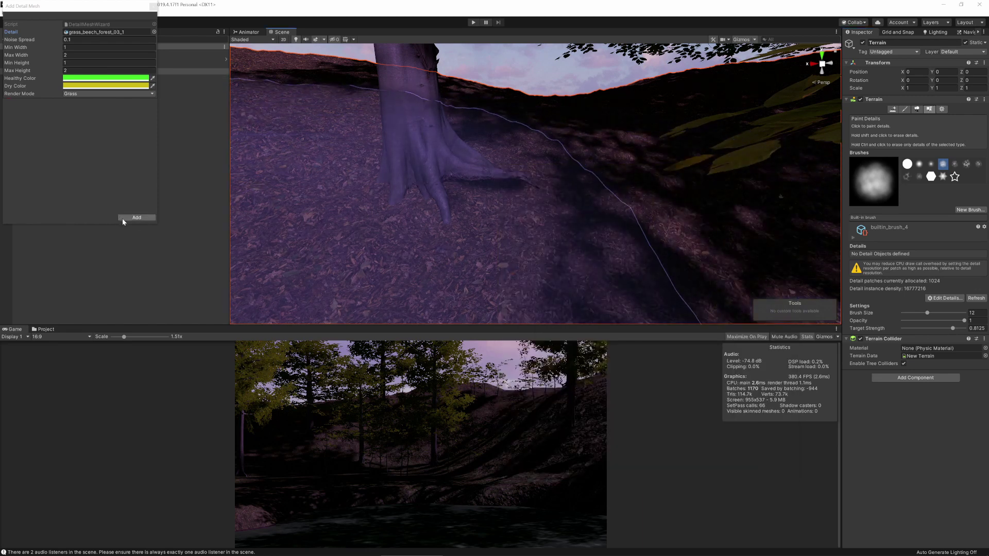
Step: Darken the grass mesh's healthy green, shift its dry colour towards orange, and add it to the terrain details
click(126, 82)
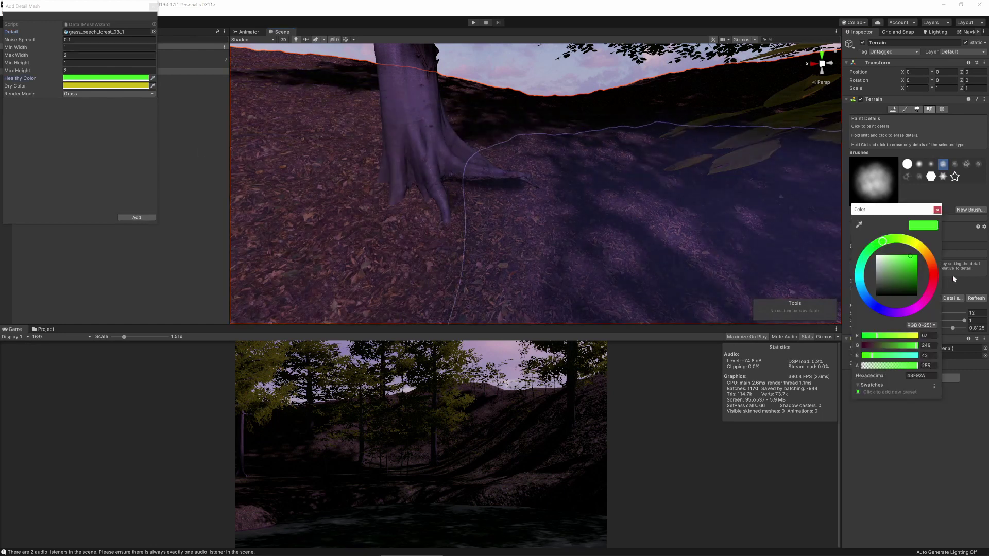
click(126, 87)
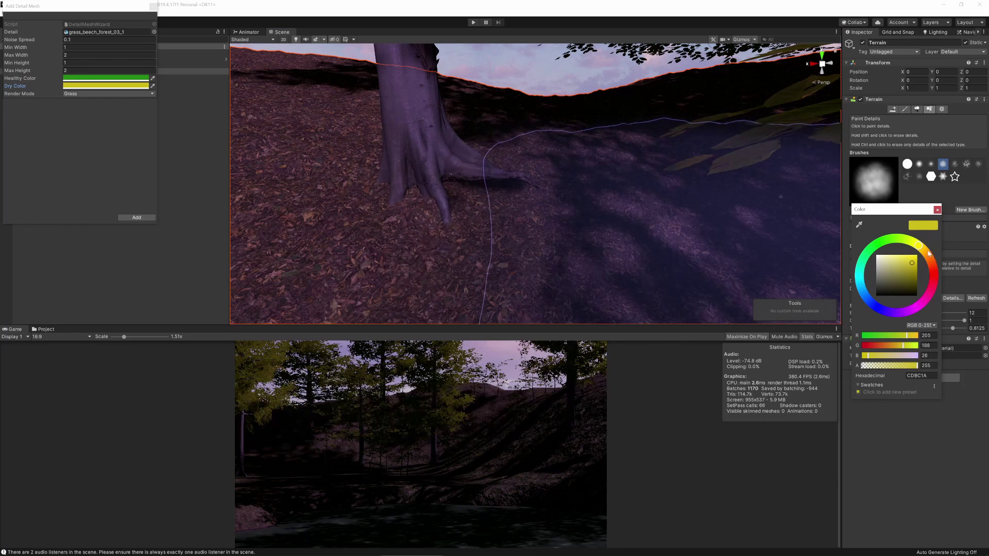
click(136, 218)
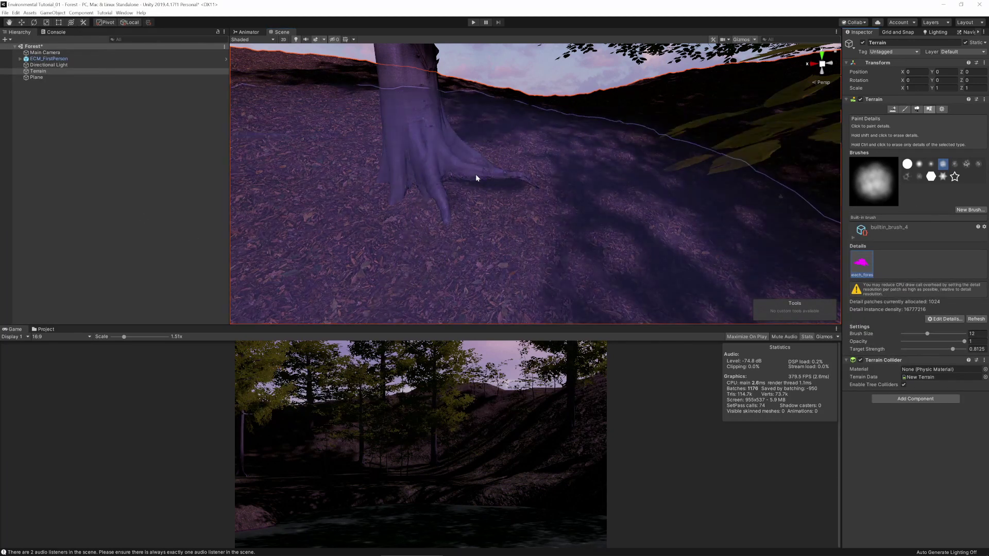
Step: Unpack the grass_beech_forest_01_2 prefab placed in the scene
scroll(546, 207, down, 3)
scroll(552, 213, down, 4)
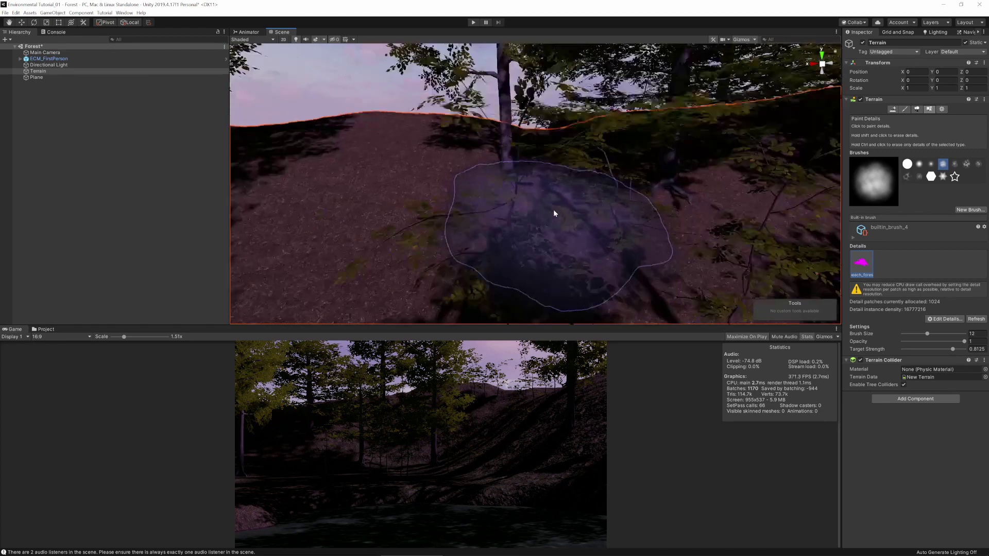
alt+drag(561, 221, 742, 223)
right_drag(742, 223, 550, 199)
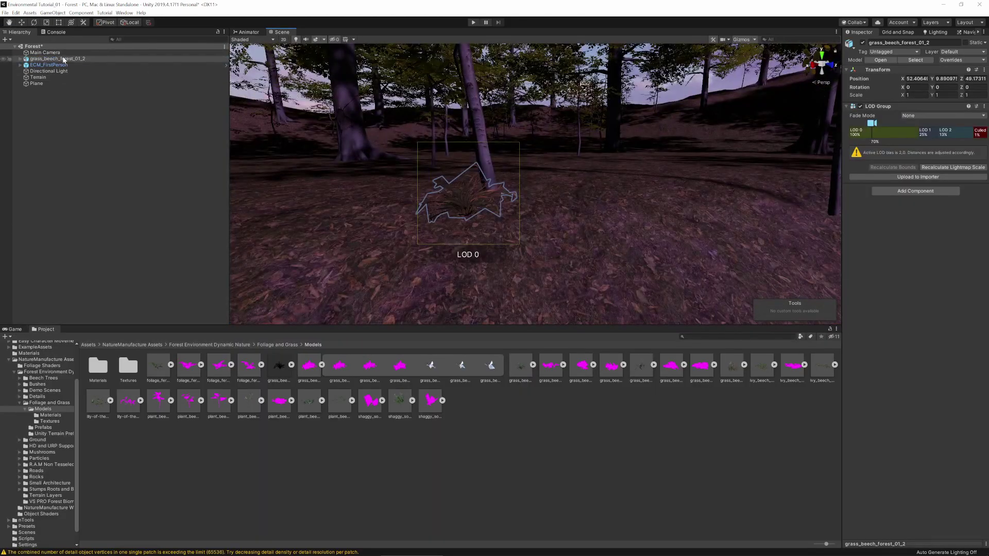
right_click(64, 60)
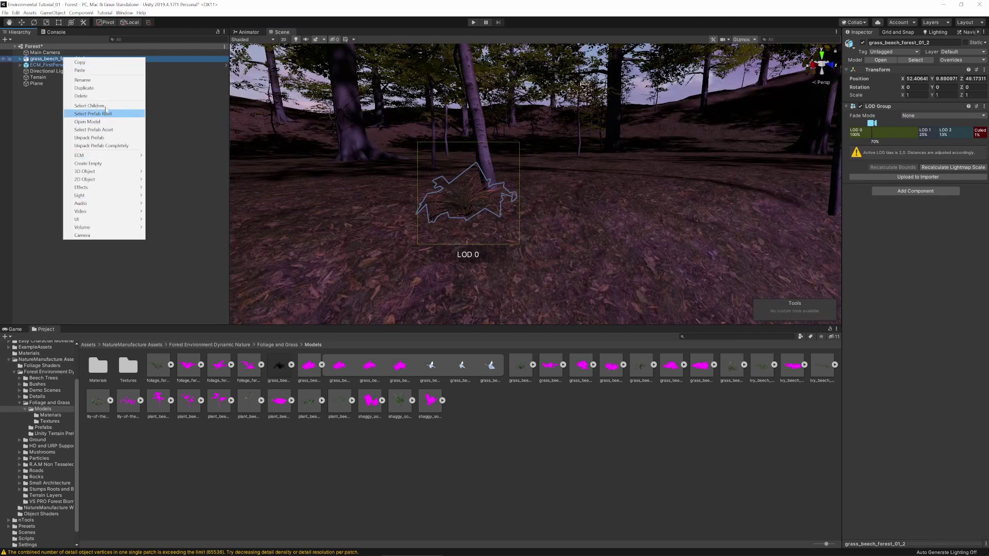
click(89, 138)
Step: Save grass_beech_forest_01_2_LOD0 as its own prefab in the Models folder and delete its copy from the scene
click(93, 72)
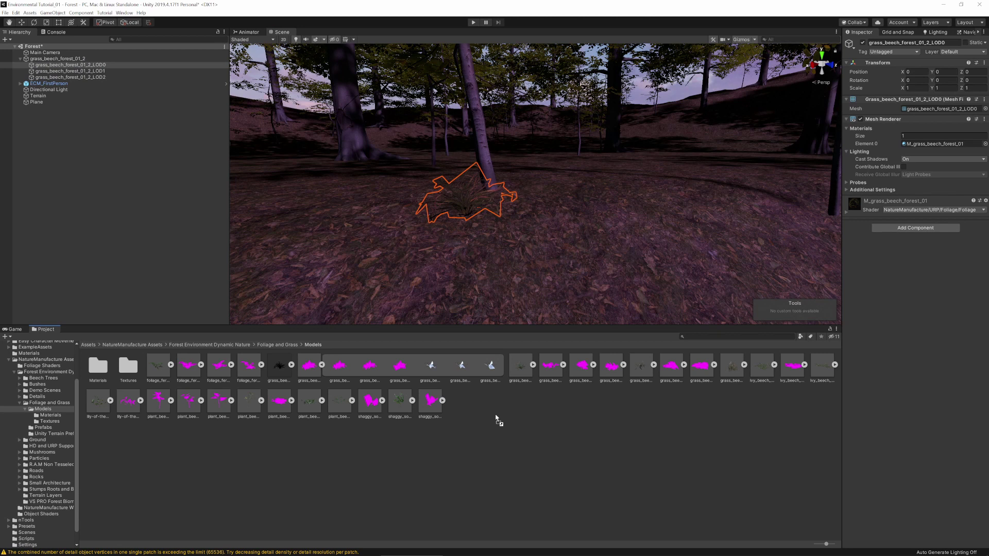
drag(496, 417, 476, 341)
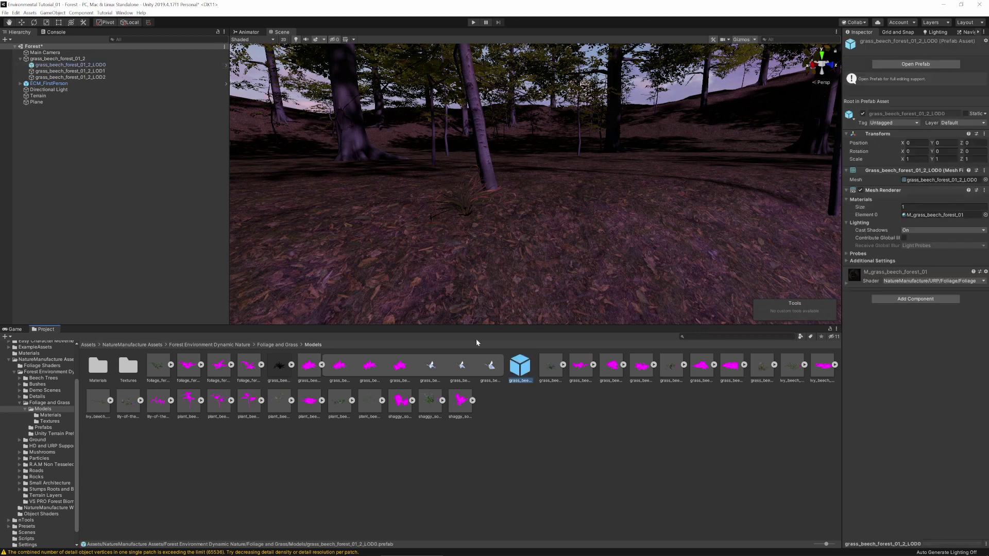
click(457, 194)
key(Delete)
Step: Edit the terrain's grass detail mesh to use the new grass_beech_forest_01_2_LOD0 prefab
click(394, 224)
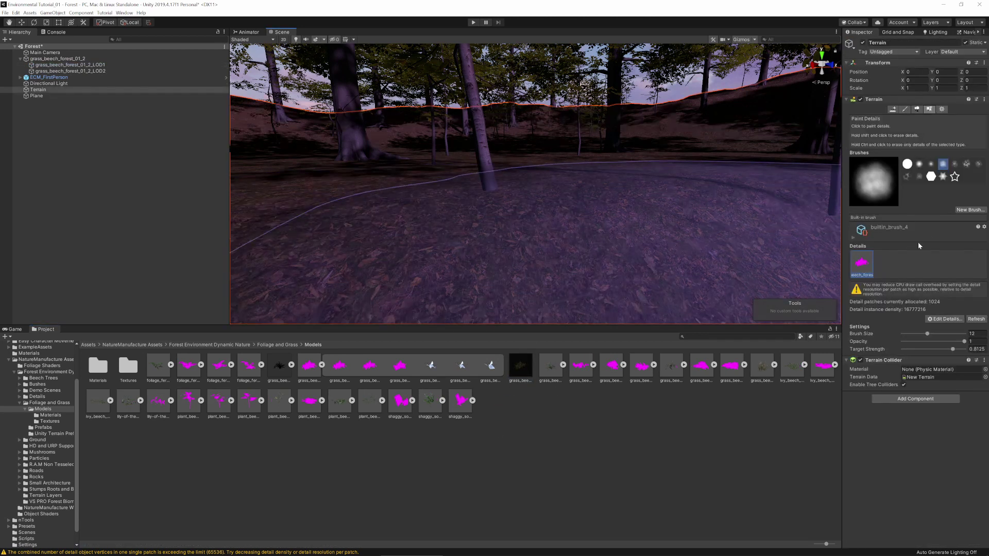
double_click(868, 262)
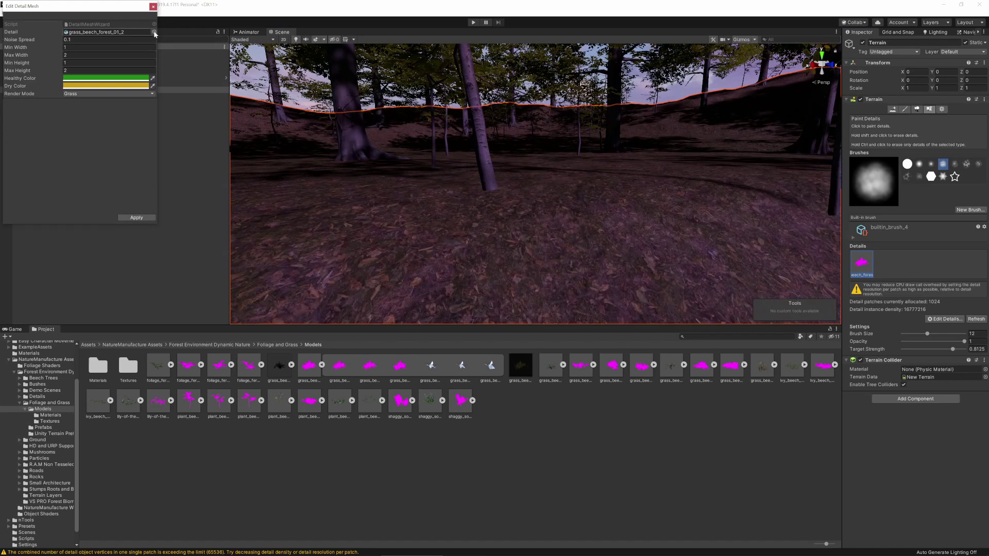
drag(523, 369, 80, 32)
Step: Try painting the grass detail densely over the forest floor beside the lake
right_drag(438, 148, 373, 155)
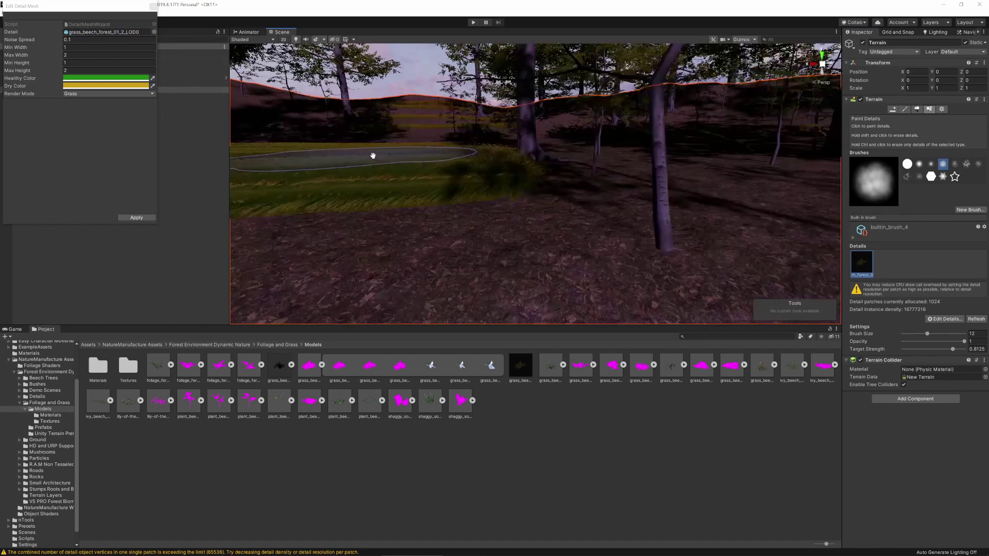
middle_drag(373, 155, 521, 275)
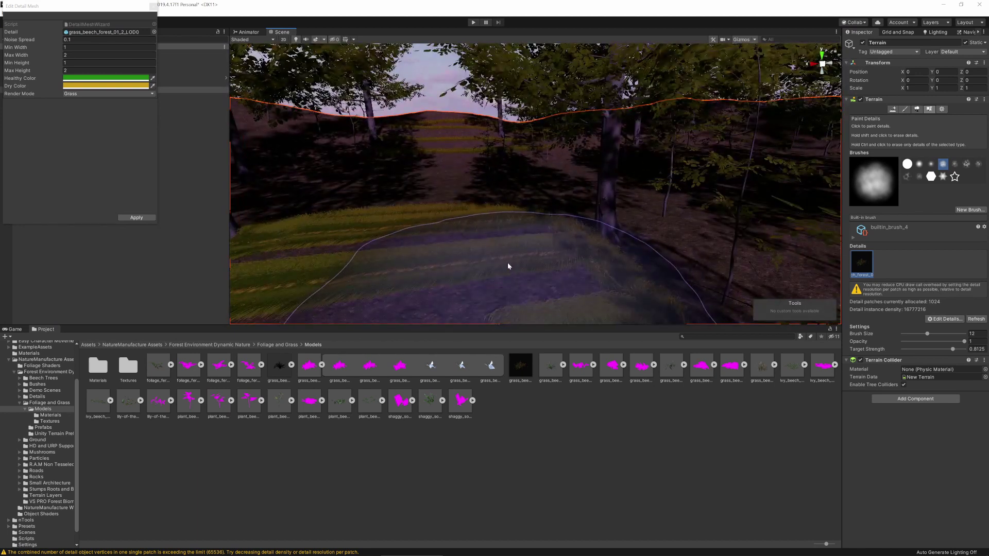
scroll(505, 257, up, 4)
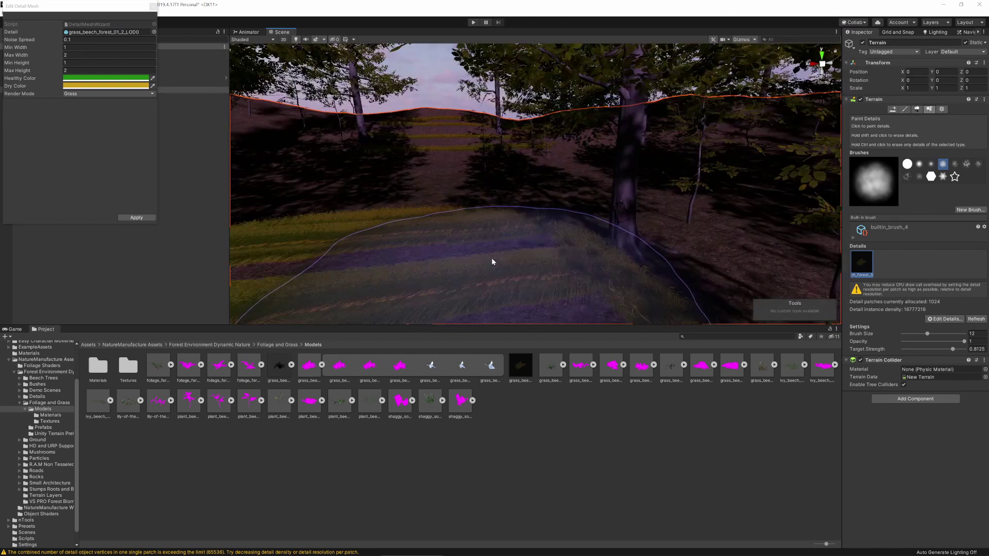
scroll(492, 266, up, 3)
right_drag(577, 217, 533, 208)
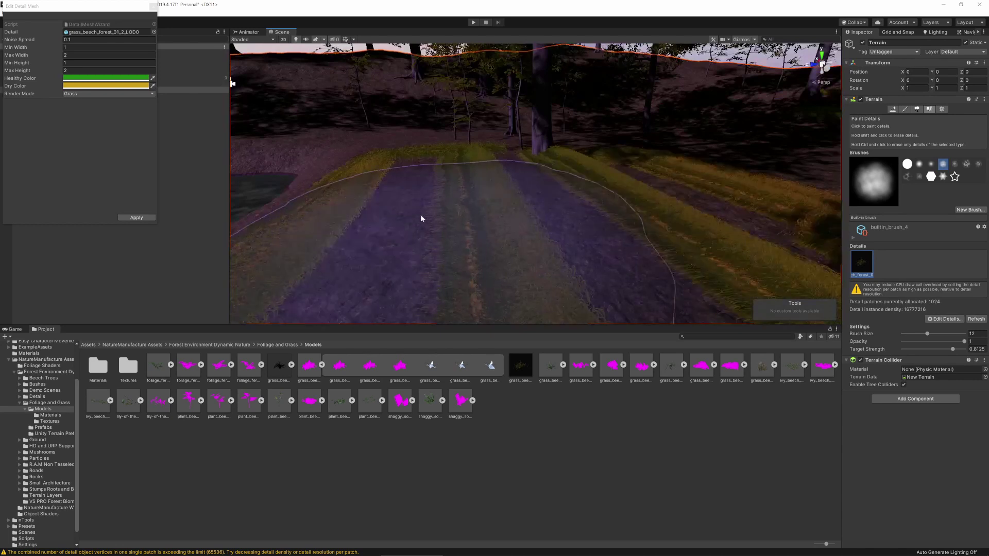
mouse_move(537, 207)
mouse_down()
mouse_move(759, 137)
mouse_move(743, 203)
mouse_move(391, 142)
mouse_up()
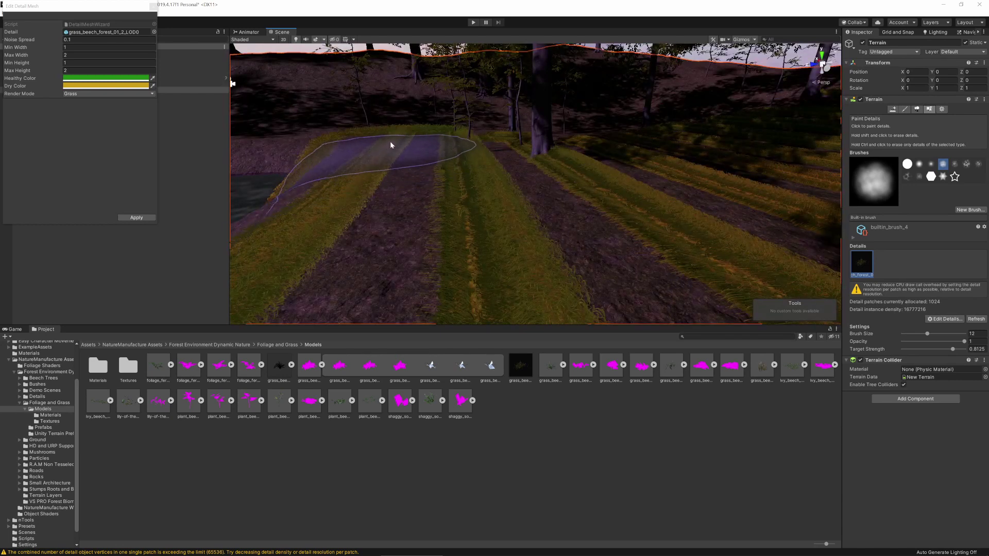
right_drag(584, 185, 536, 165)
scroll(817, 169, down, 4)
scroll(818, 170, down, 3)
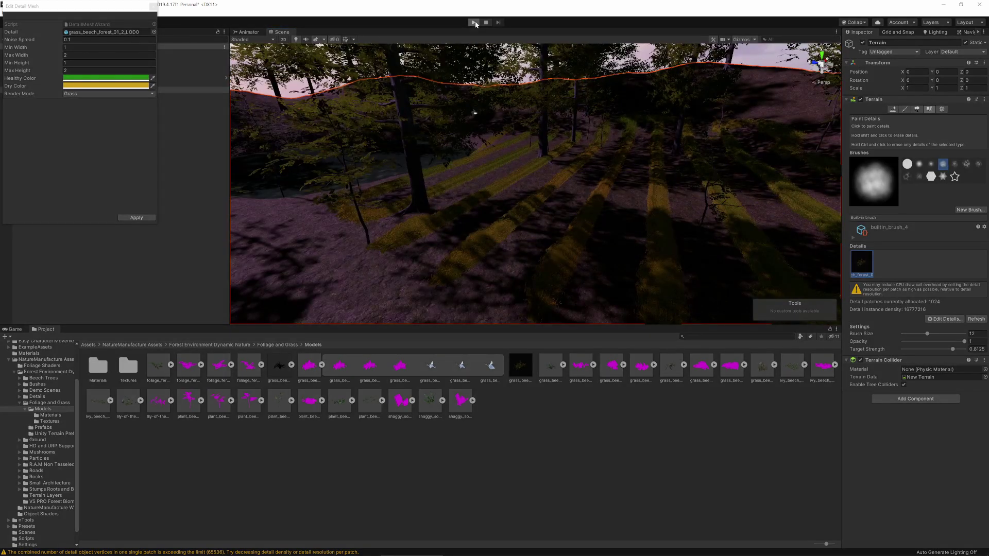
Step: Set the detail brush to builtin_brush_2 with size 7.1, opacity 0.025 and target strength 0.0625
drag(951, 350, 896, 348)
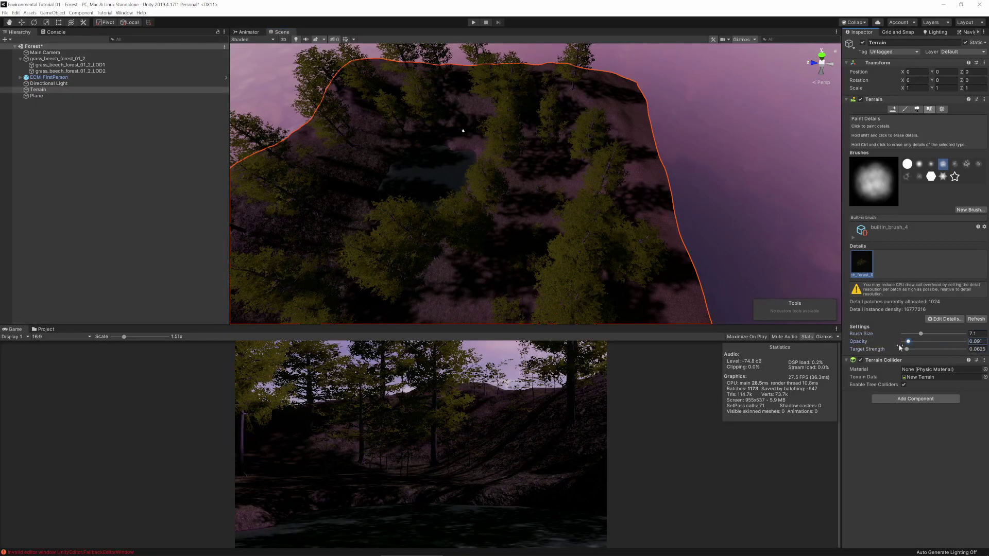
scroll(500, 269, up, 5)
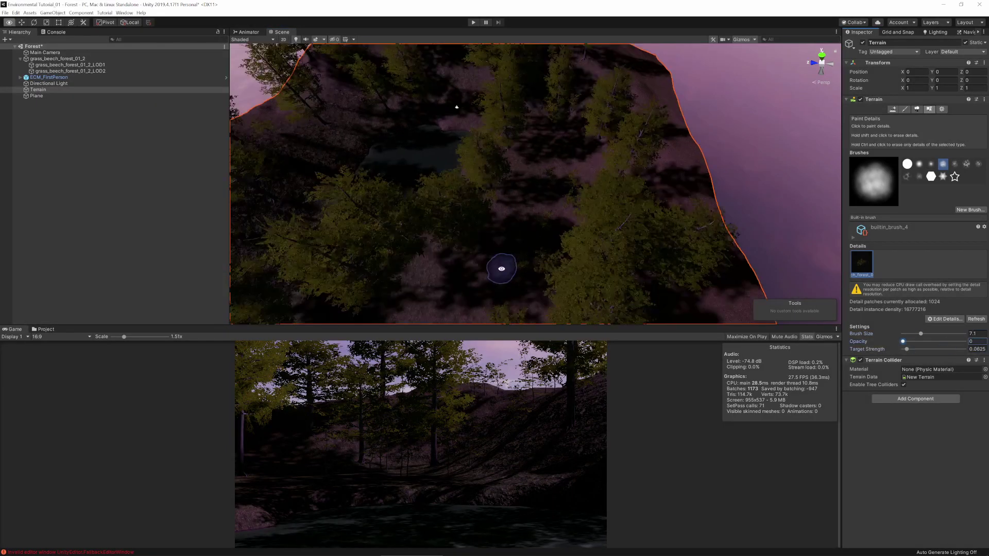
mouse_move(716, 206)
right_down()
mouse_move(527, 245)
mouse_move(637, 219)
mouse_move(678, 168)
right_up()
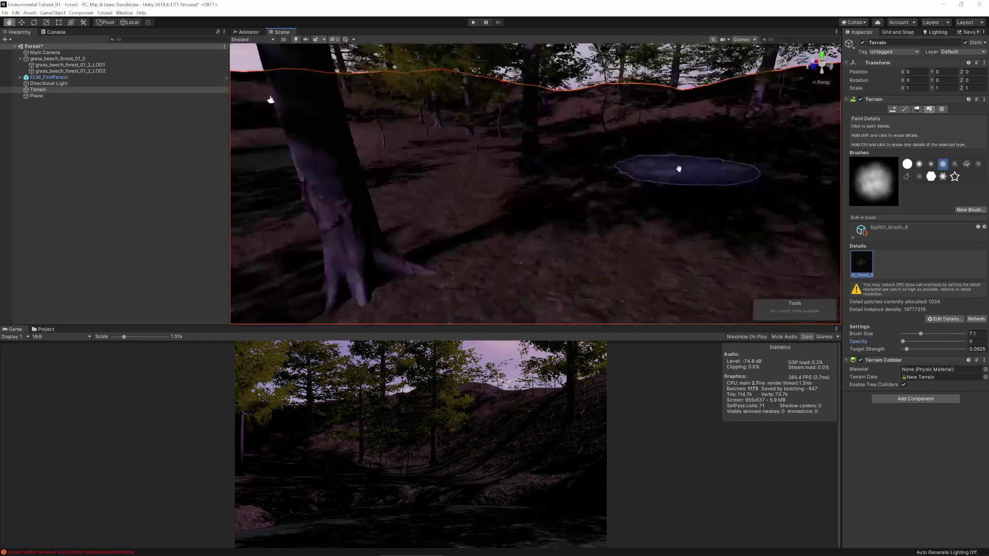
click(904, 342)
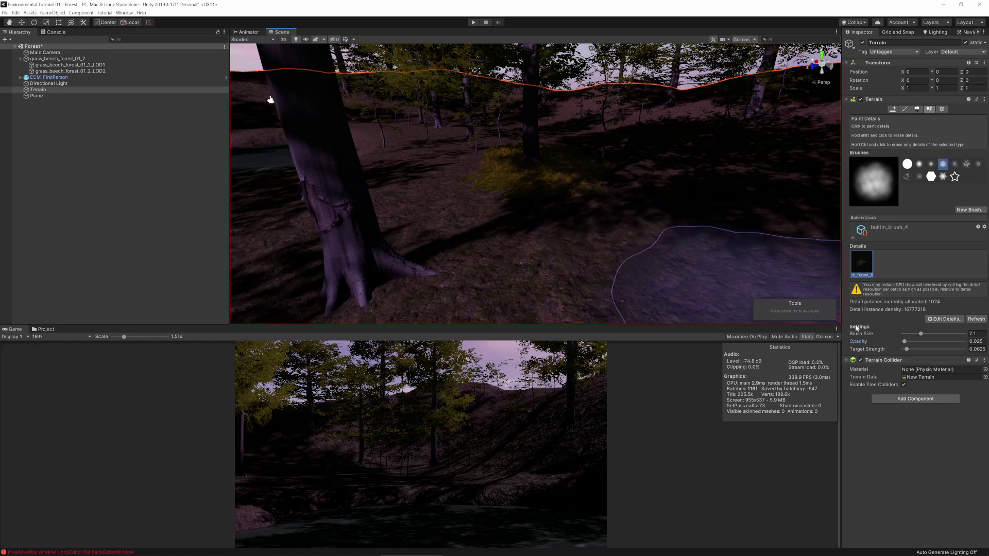
click(905, 349)
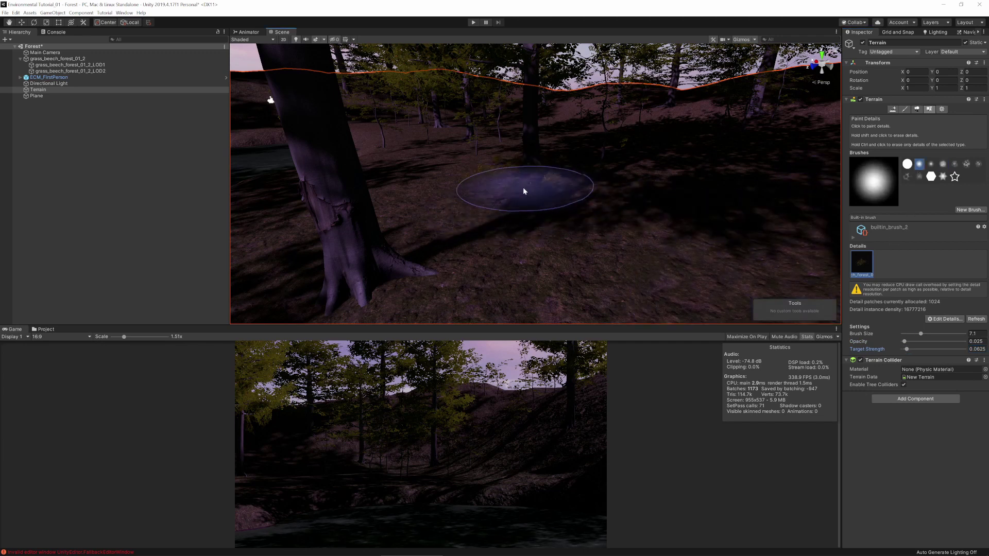
Step: Paint a small patch of grass around the base of the tree near the lake
middle_drag(463, 269, 558, 227)
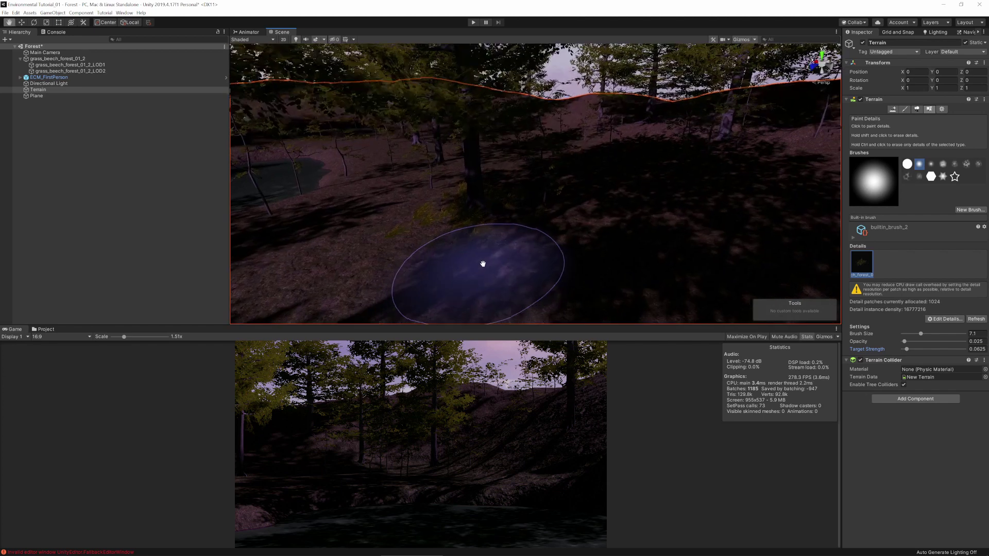
scroll(506, 230, up, 6)
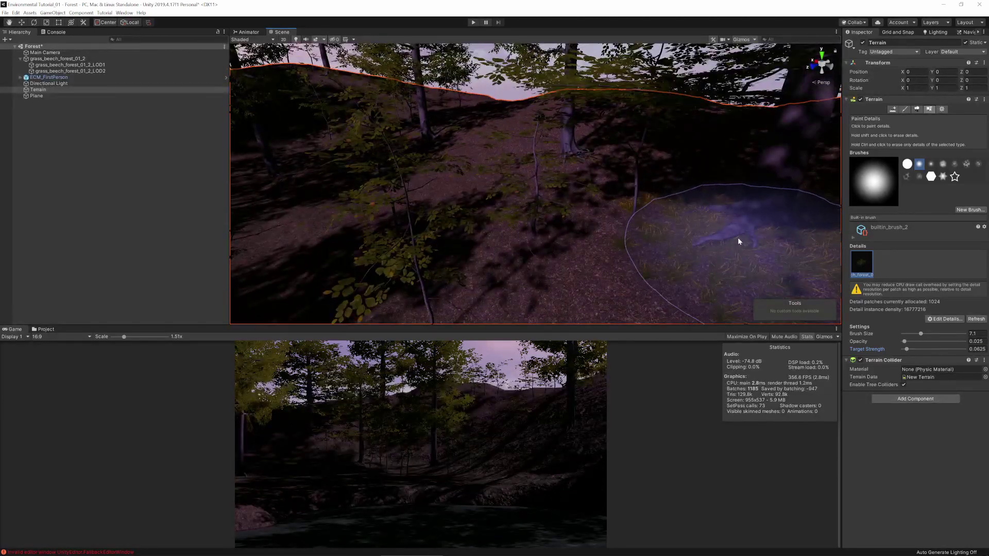
middle_drag(737, 236, 629, 214)
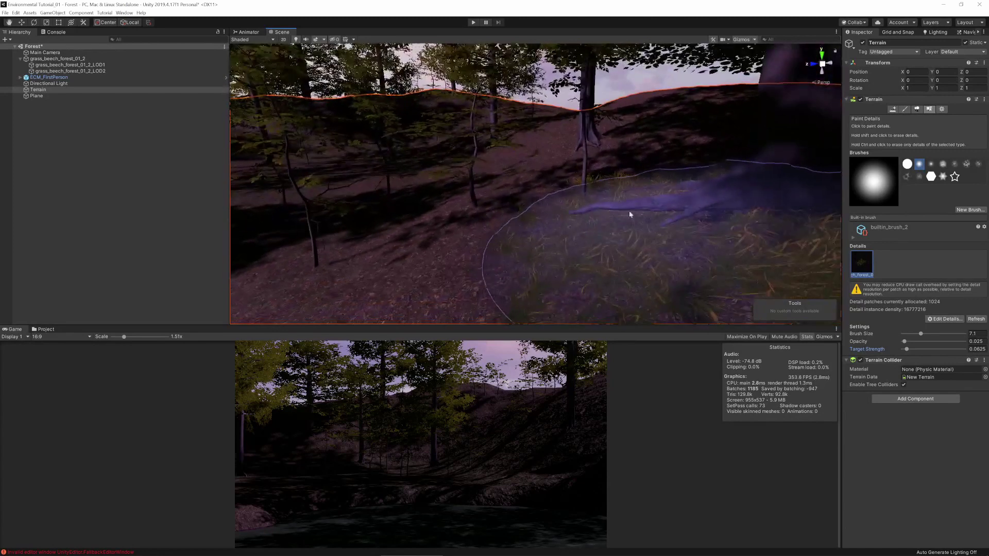
Step: Set the grass detail mesh's maximum width to 2.98 and maximum height to 6.25
double_click(861, 263)
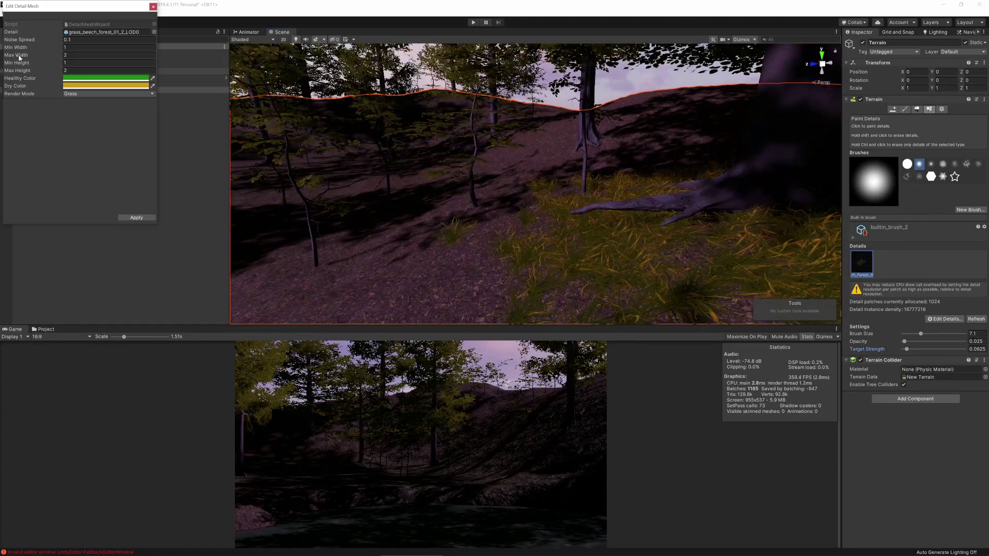
drag(13, 57, 63, 75)
scroll(394, 190, down, 4)
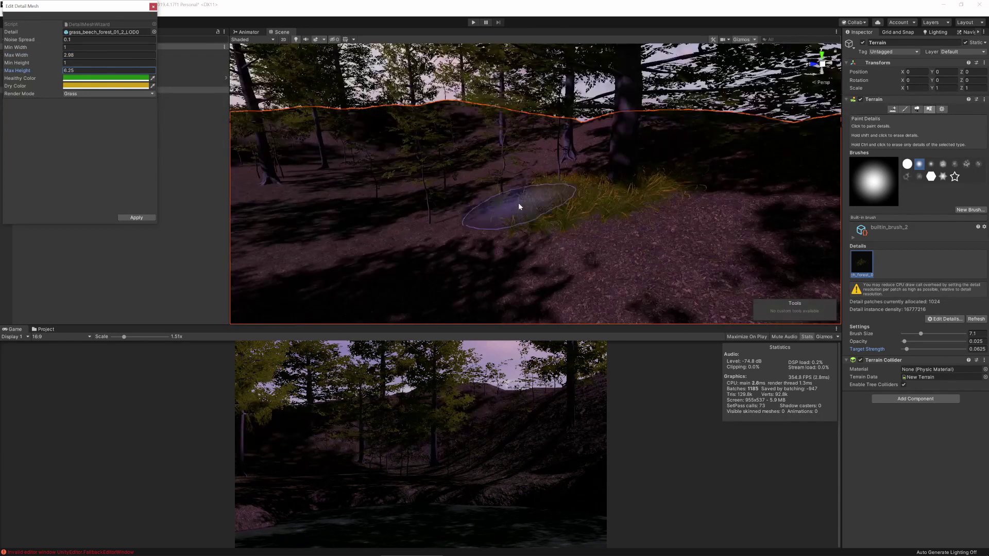
middle_drag(561, 252, 638, 182)
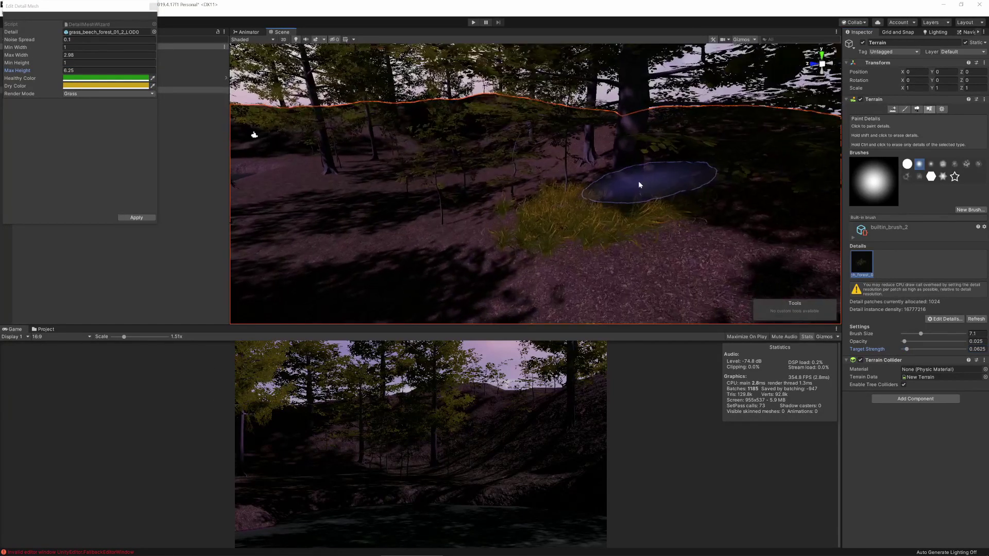
Step: Dab a patch of grass on the forest floor away from the tree, and set the detail brush to size 34.9 and opacity 0.001
middle_drag(410, 176, 432, 184)
click(335, 181)
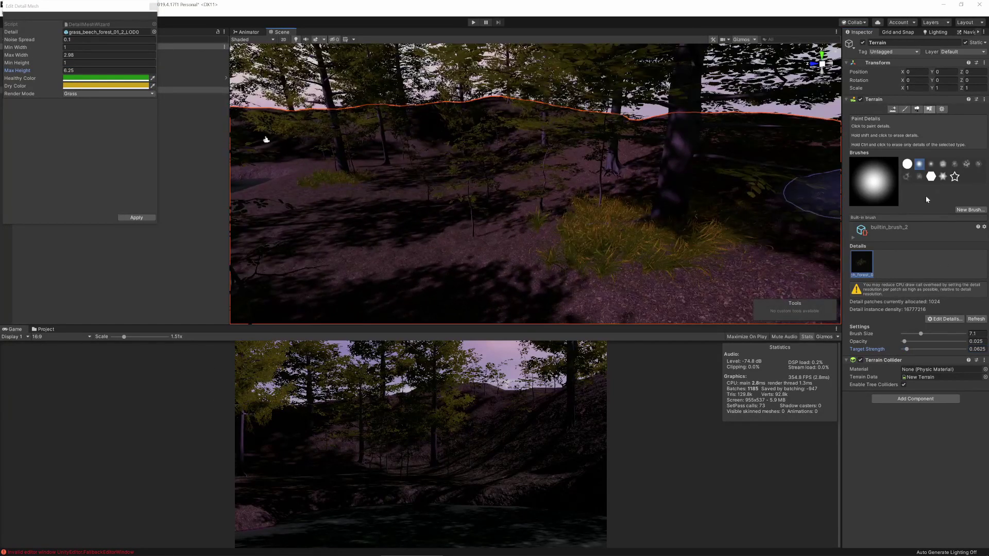
click(944, 333)
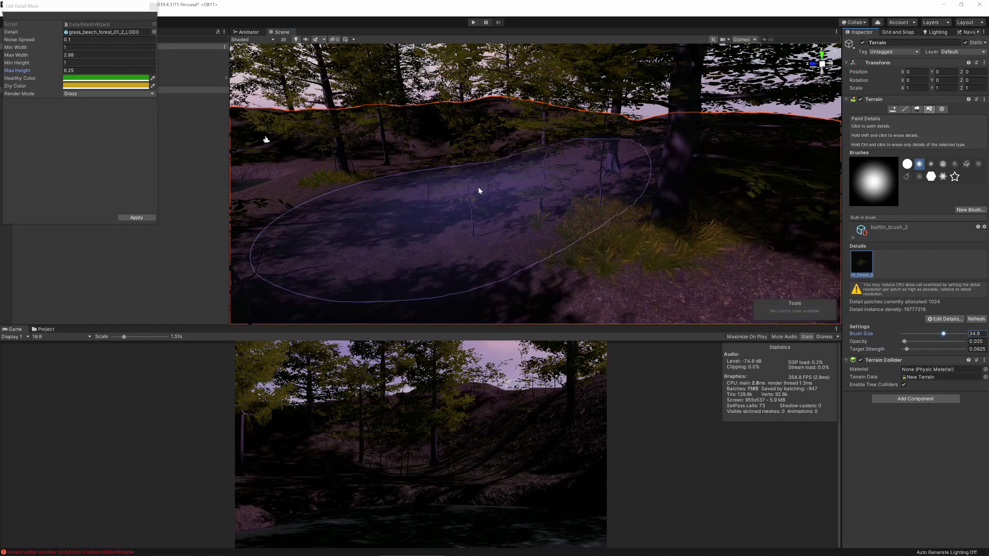
scroll(468, 218, down, 2)
scroll(468, 219, down, 8)
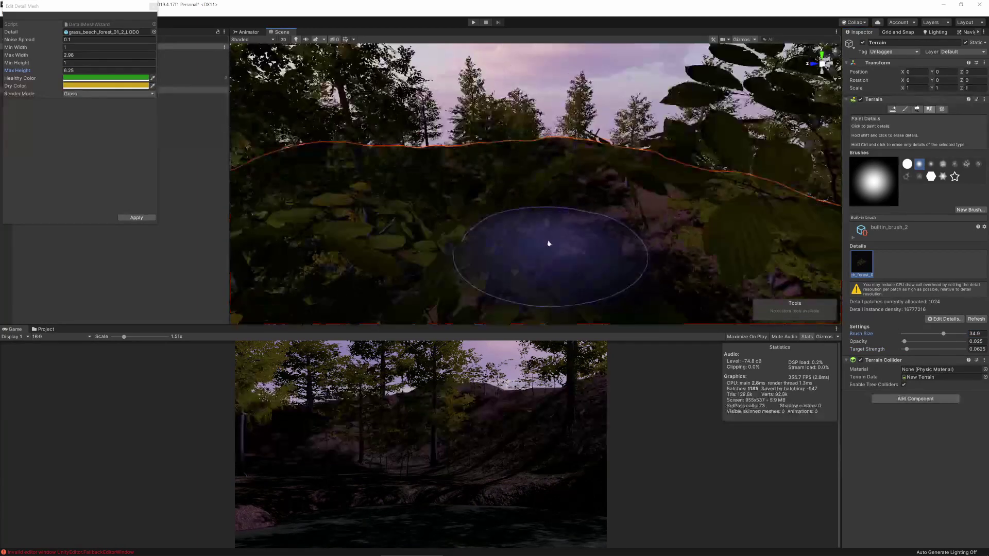
alt+drag(465, 274, 651, 260)
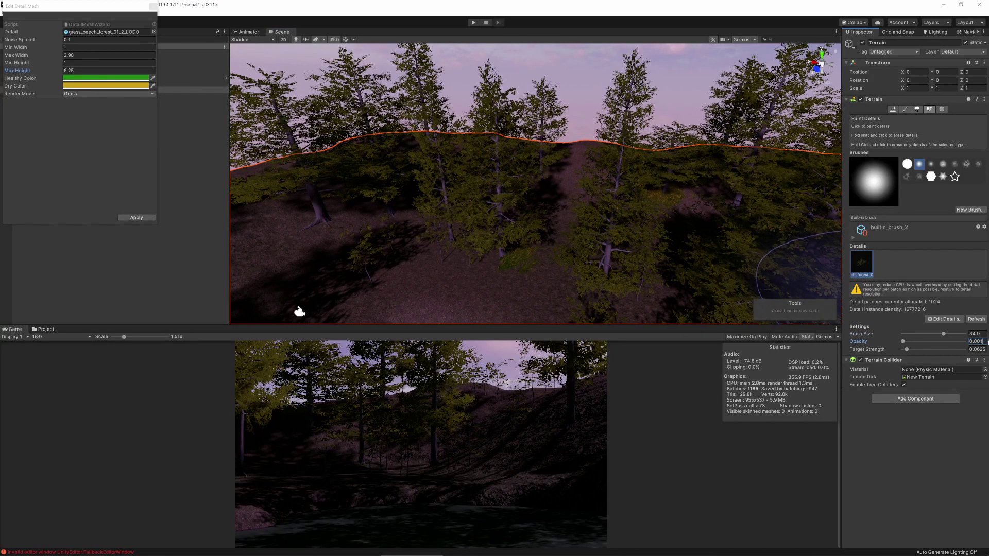
Step: Paint sparse grass across the wooded ground beyond the lake with the large detail brush
mouse_move(551, 269)
middle_down()
mouse_move(626, 232)
mouse_move(466, 172)
middle_up()
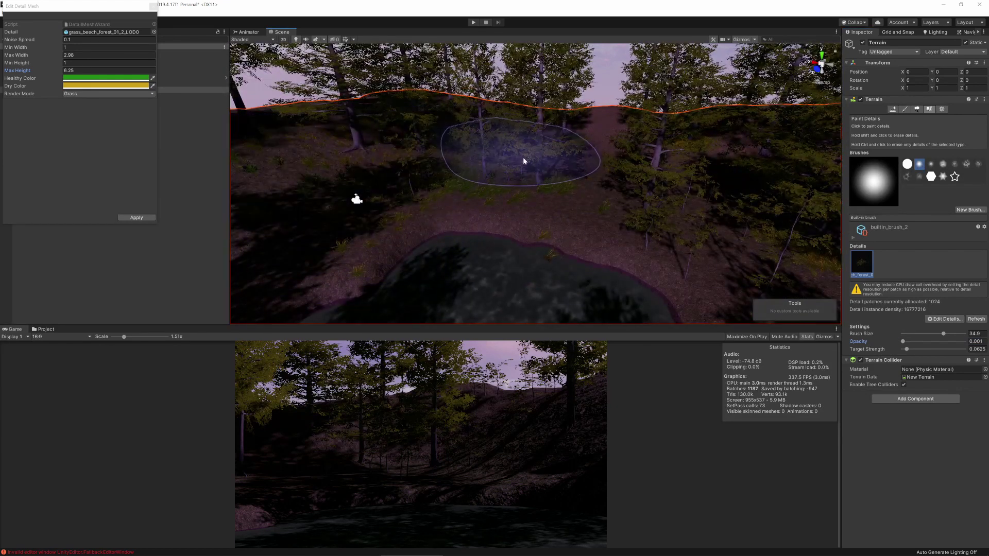
mouse_move(597, 180)
right_down()
mouse_move(705, 187)
mouse_move(644, 189)
right_up()
click(483, 222)
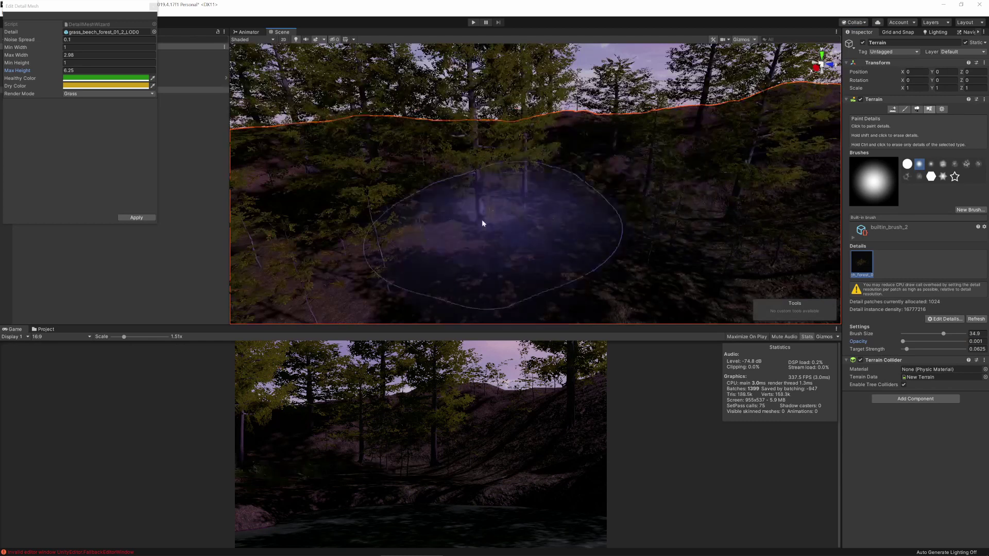
right_drag(422, 220, 465, 215)
middle_drag(561, 221, 496, 215)
click(472, 204)
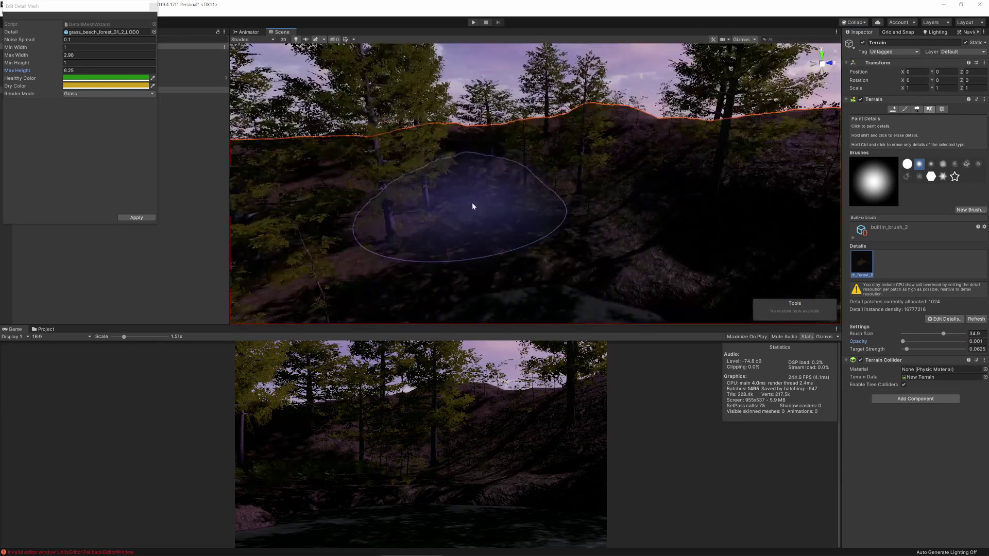
Step: Set the detail brush size to 8.9 and paint grass along the hillside and banks around the lake
right_drag(540, 208, 675, 215)
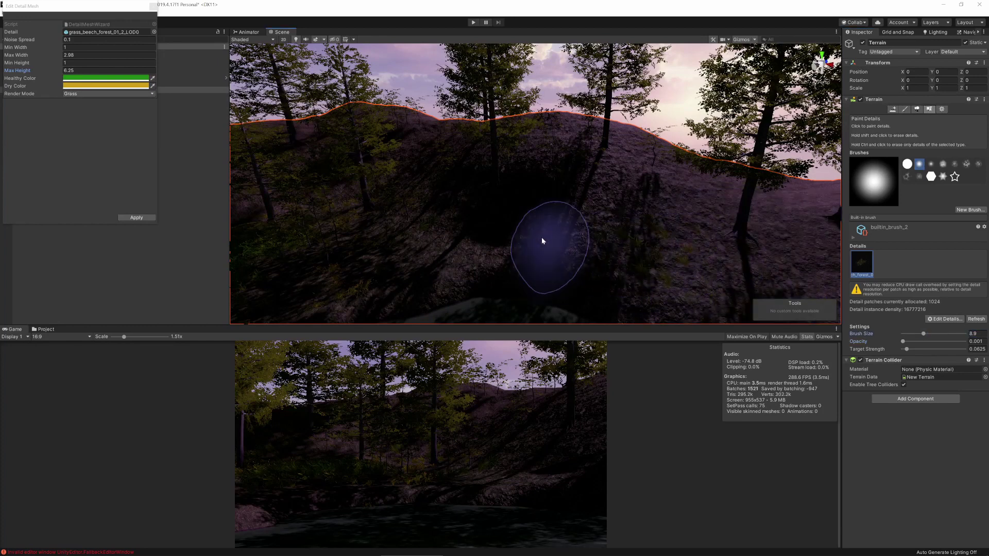
right_drag(484, 278, 714, 249)
right_drag(589, 267, 664, 272)
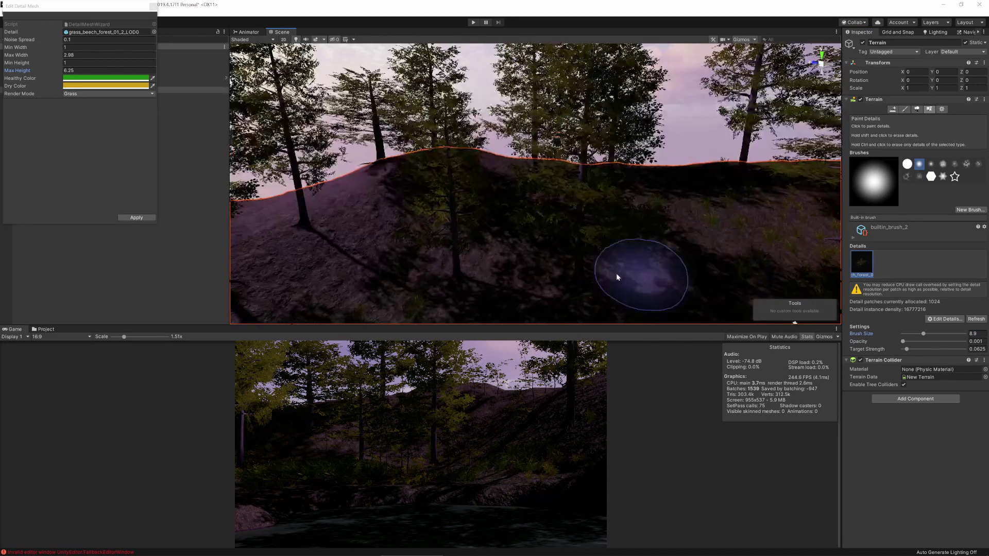
mouse_move(528, 262)
middle_down()
mouse_move(540, 235)
mouse_move(516, 210)
middle_up()
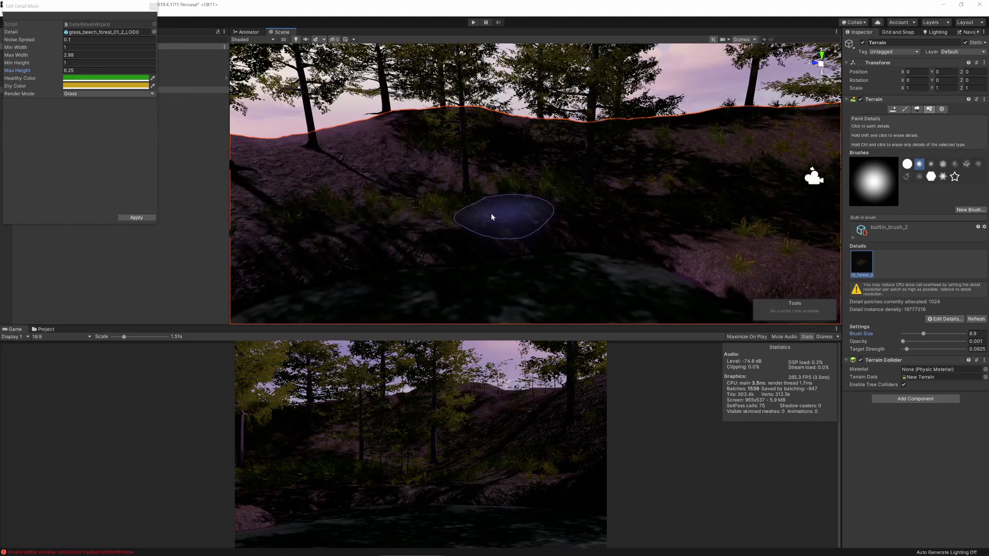
right_drag(491, 217, 380, 208)
right_drag(365, 170, 231, 162)
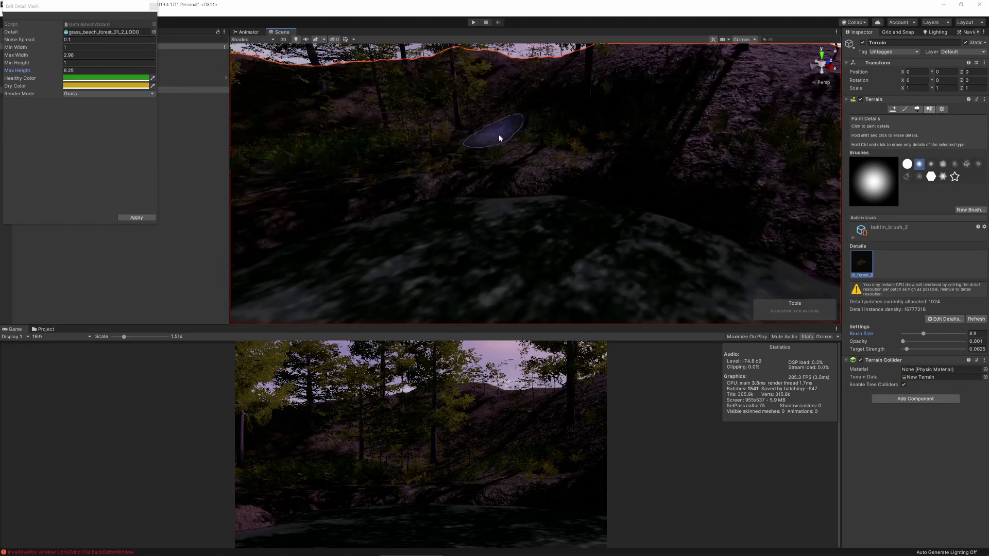
Step: Set the detail brush opacity to 1 and erase the stray grass tufts along the lake's edge
middle_drag(498, 138, 817, 206)
right_drag(605, 159, 479, 176)
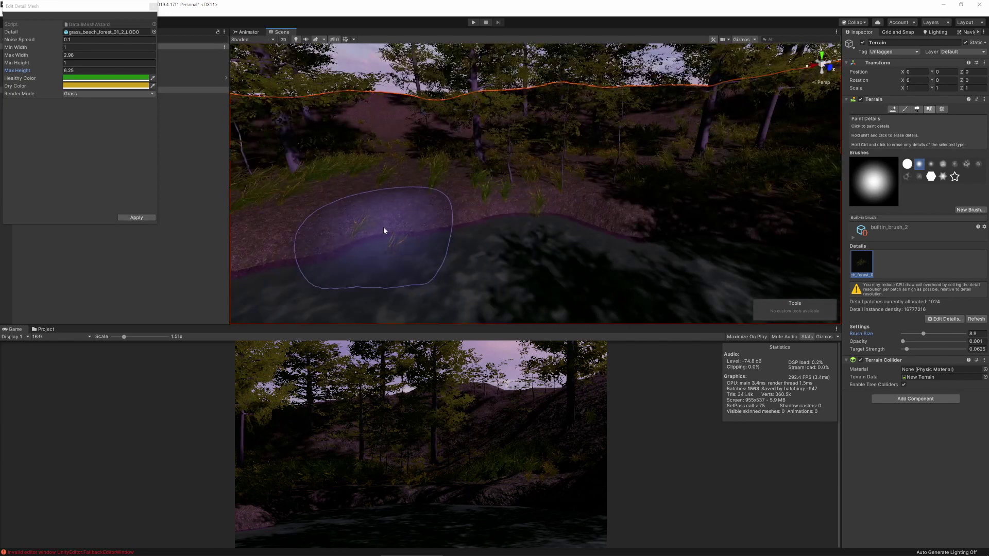
mouse_move(383, 231)
right_down()
mouse_move(486, 215)
mouse_move(602, 291)
right_up()
middle_drag(602, 292, 535, 195)
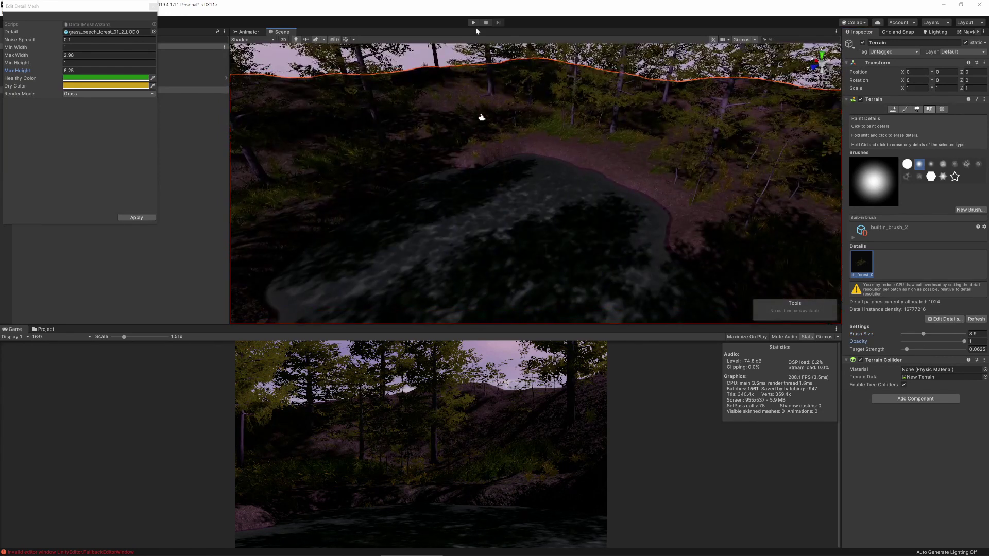
Step: Play-test the scene in first person to examine the painted grass around the lake, and stop the game
click(472, 23)
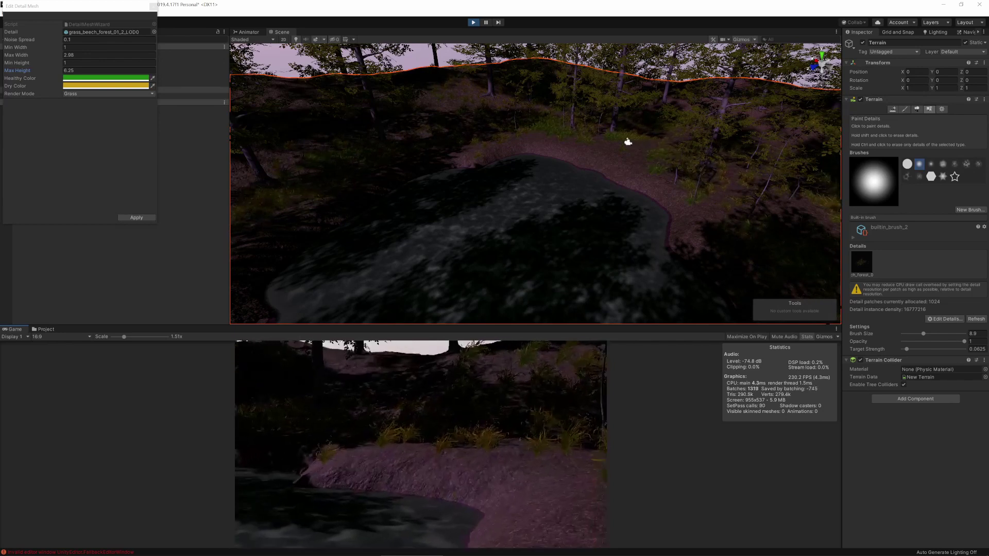
key(Escape)
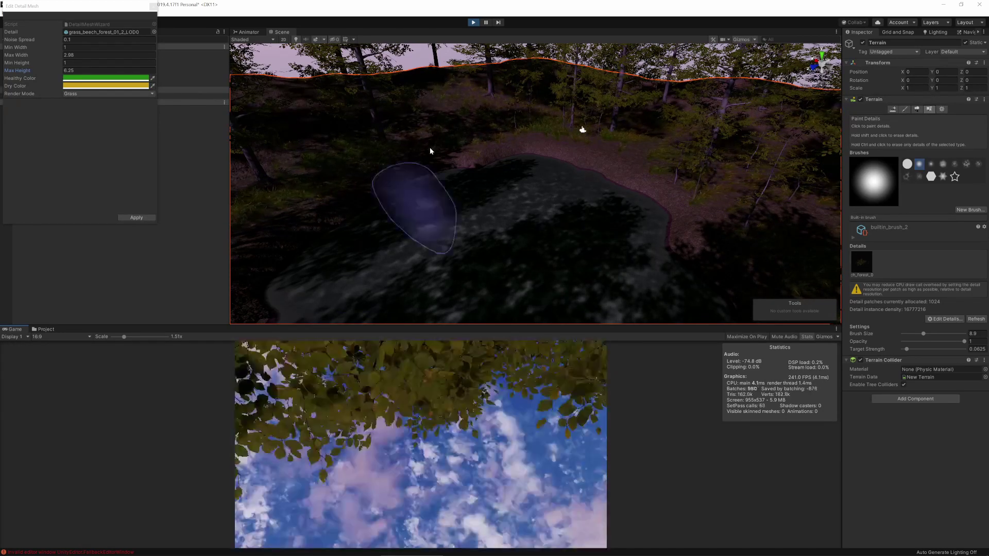
click(472, 22)
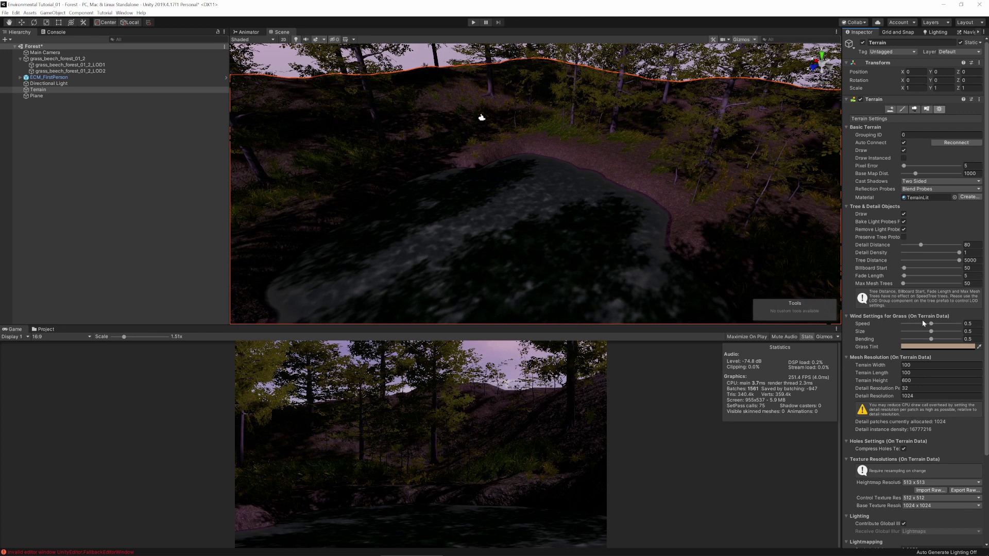
Step: Set the terrain's grass wind to speed 0.077, size 0.159 and bending 0.248, and play-test the grass movement
drag(932, 324, 916, 339)
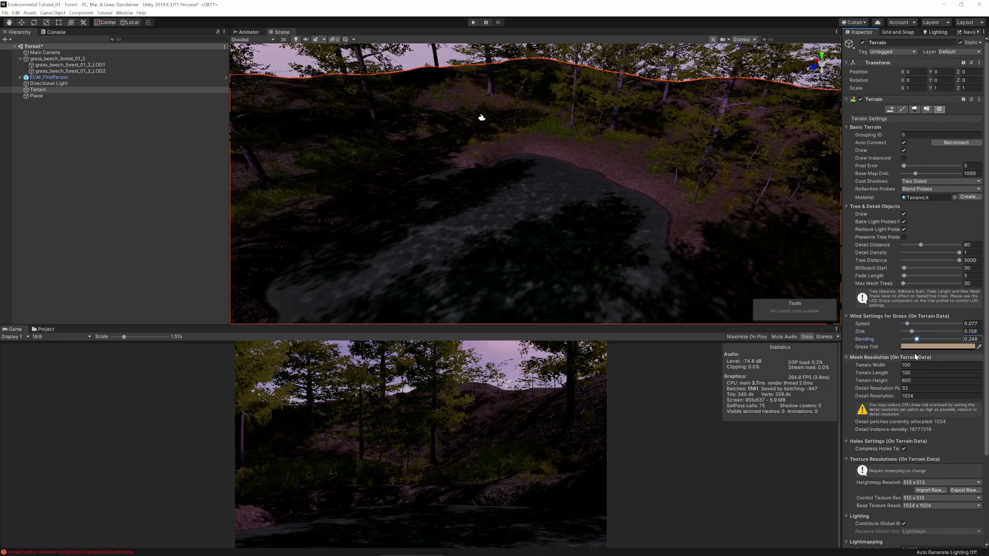
click(474, 23)
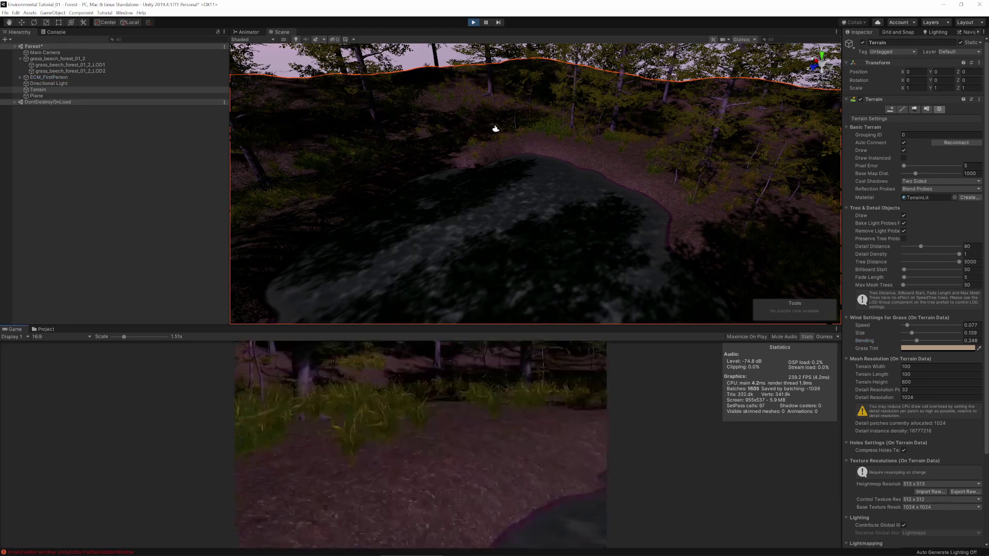
key(w)
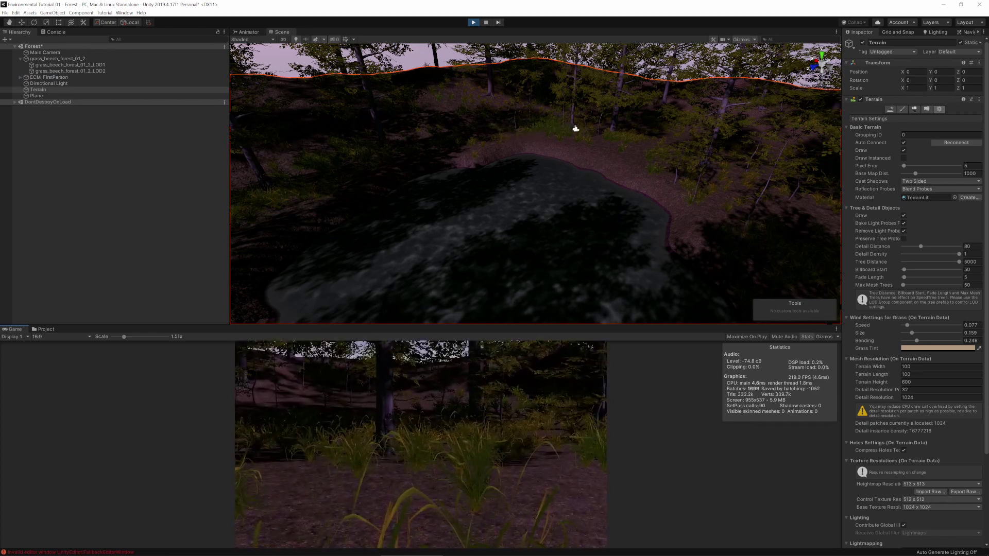
key(w)
key(Escape)
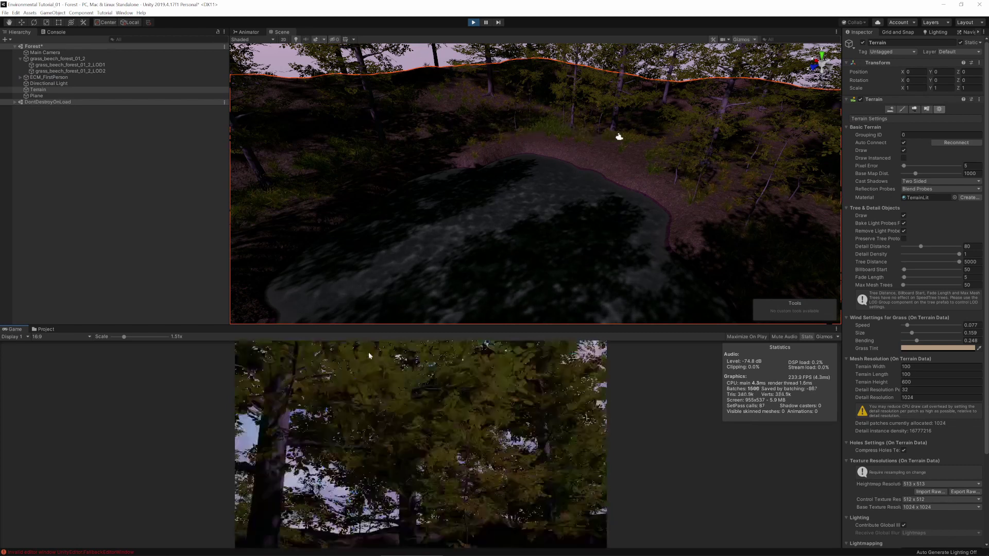
key(ctrl+p)
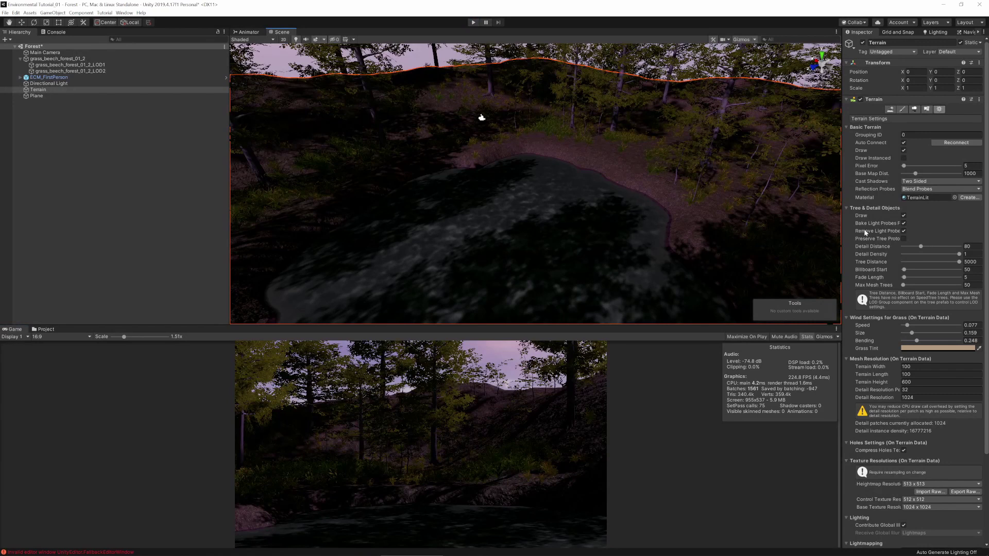
Step: Start adding another detail mesh to the terrain, searching for "grass" and assigning prefab_Unity_Terrain_grass_02_3 as its detail prefab
click(926, 109)
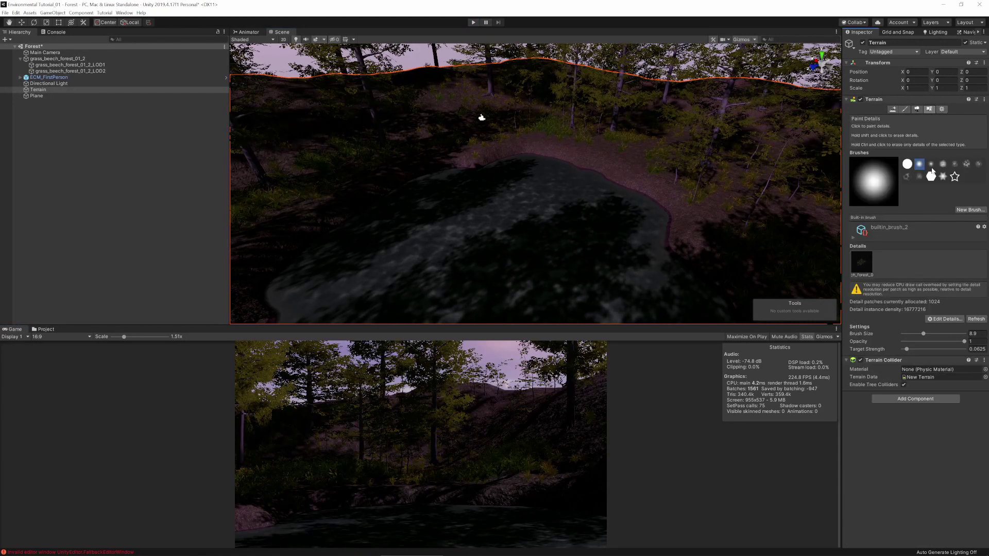
click(950, 319)
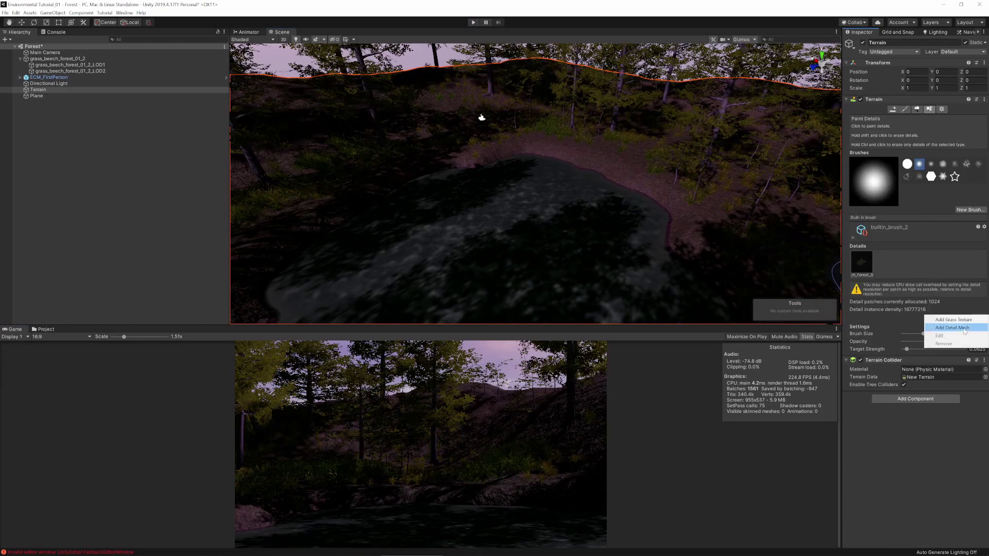
click(963, 328)
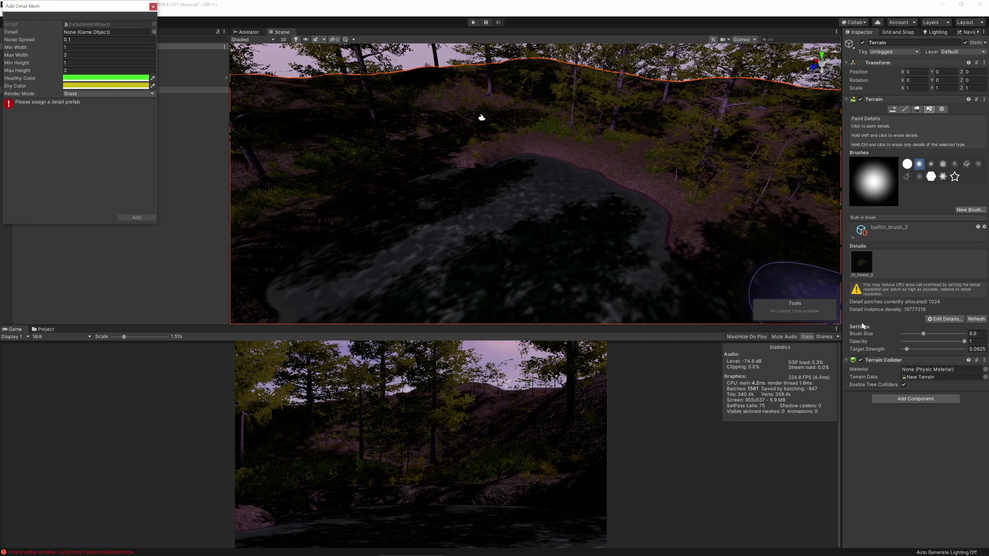
click(154, 32)
text(grass)
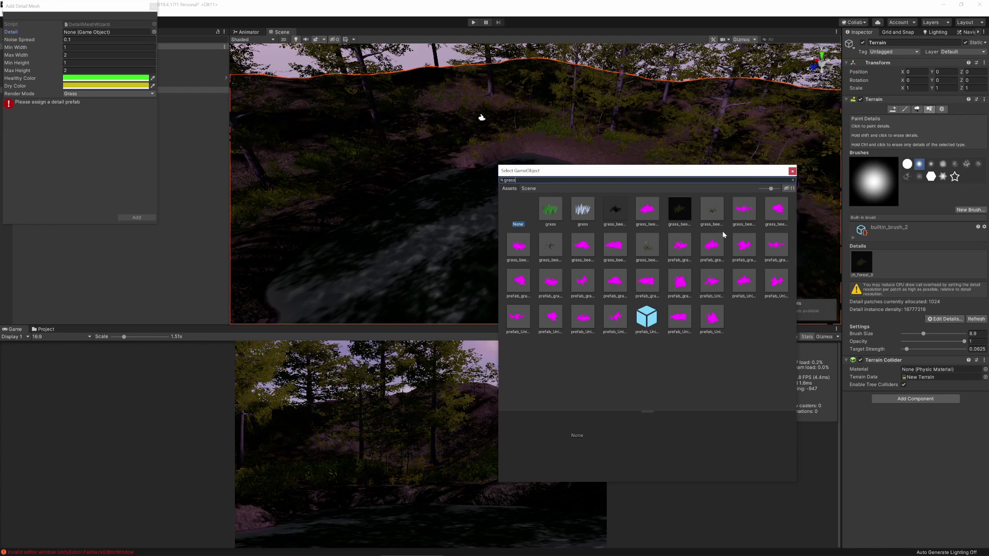
click(679, 282)
click(648, 287)
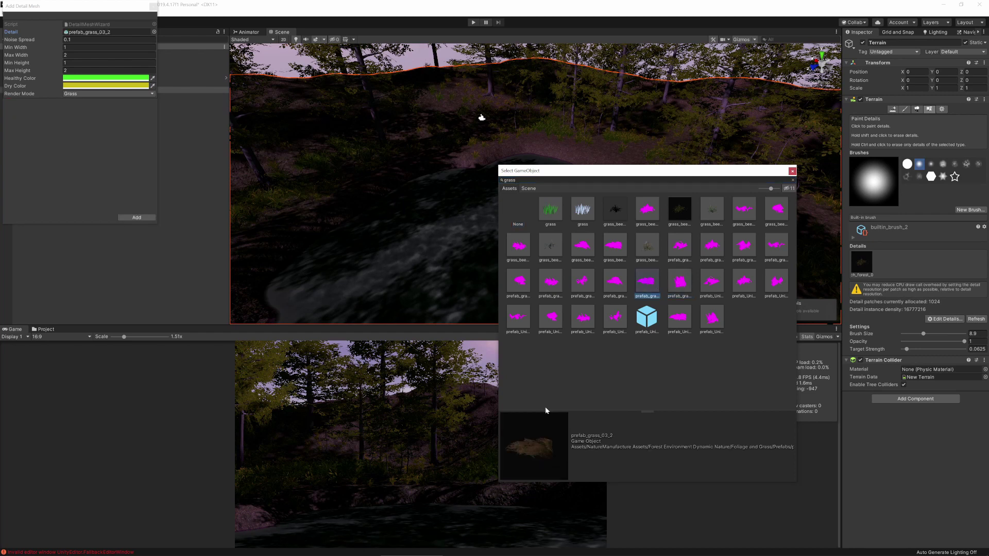
click(613, 321)
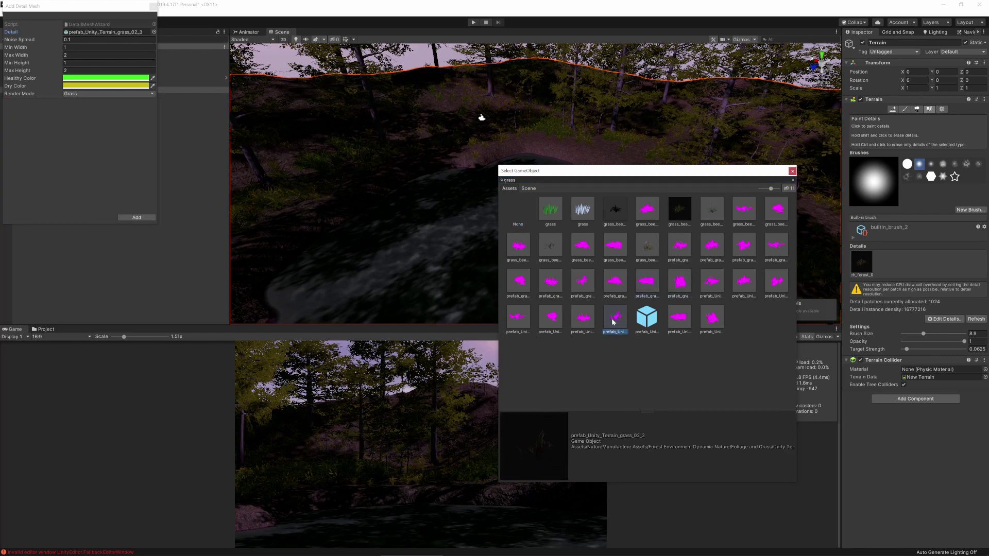
Step: Compare the Unity Terrain grass_02 and grass_01 prefabs as candidates for the terrain's detail mesh
click(568, 320)
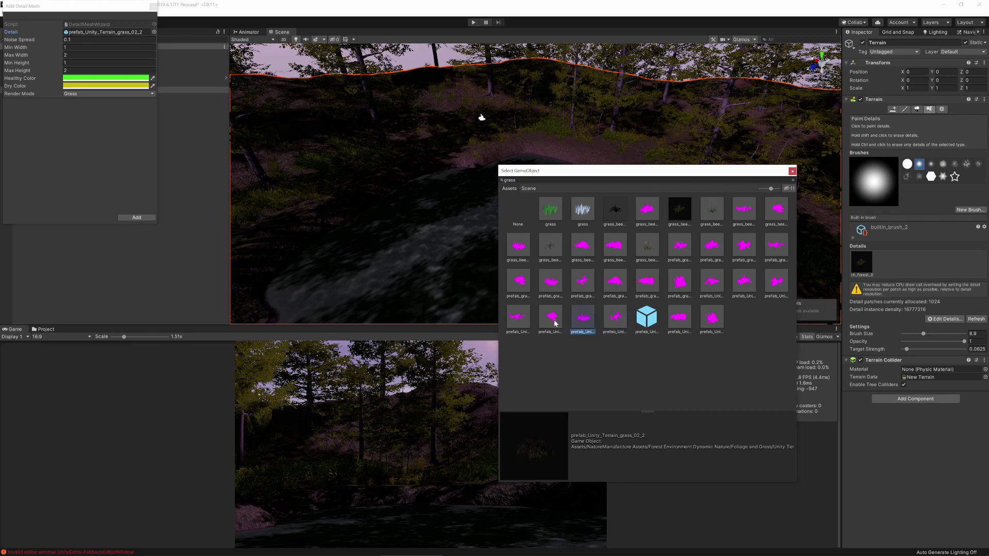
click(555, 323)
click(525, 325)
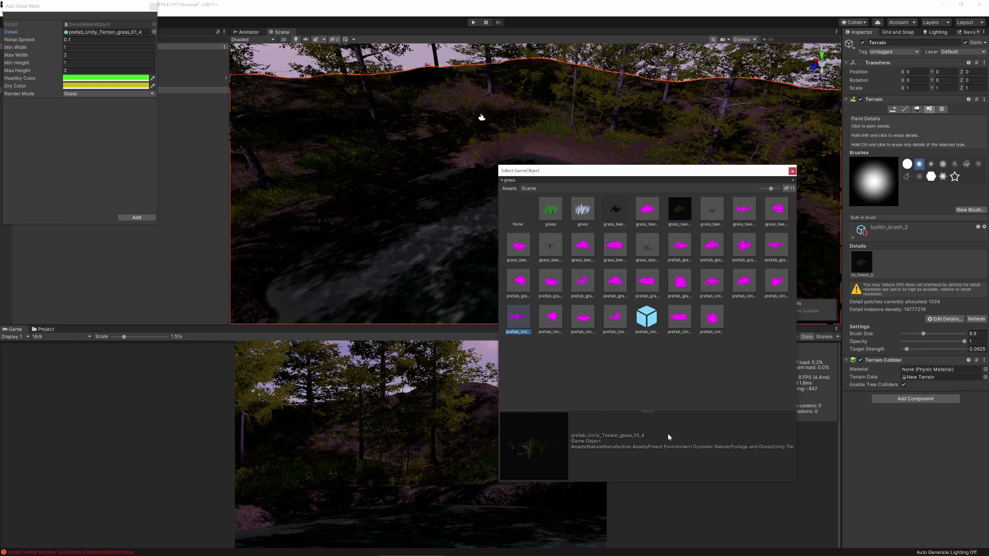
Step: Search the project assets for "grass 01" and inspect the matching grass prefabs, including prefab_grass_01_1 through prefab_grass_01_4
click(44, 329)
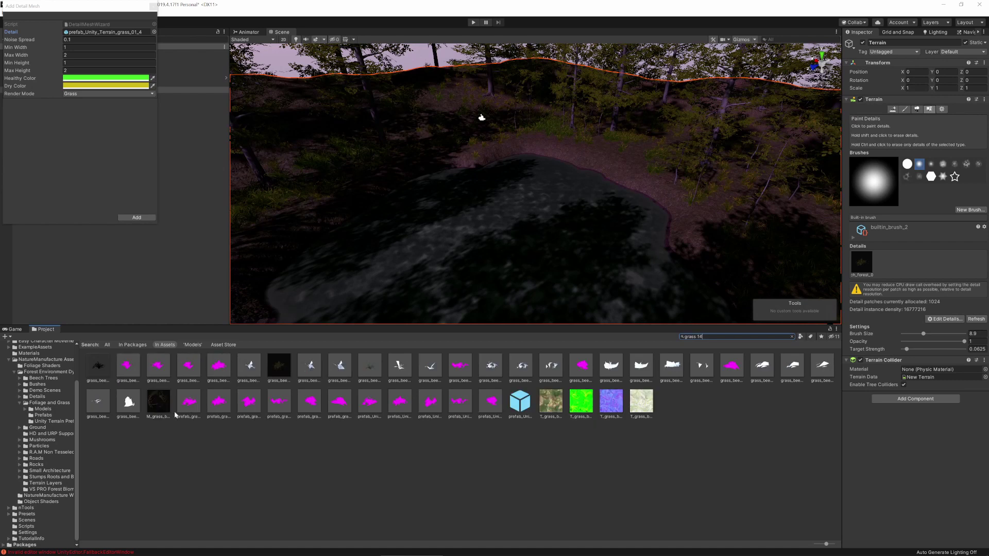
key(BackSpace)
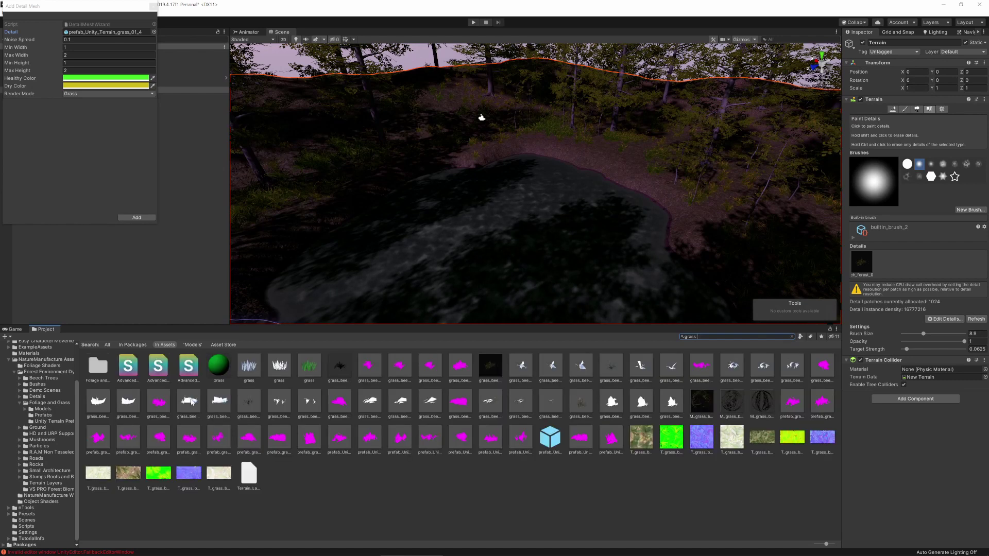
text(01)
click(138, 368)
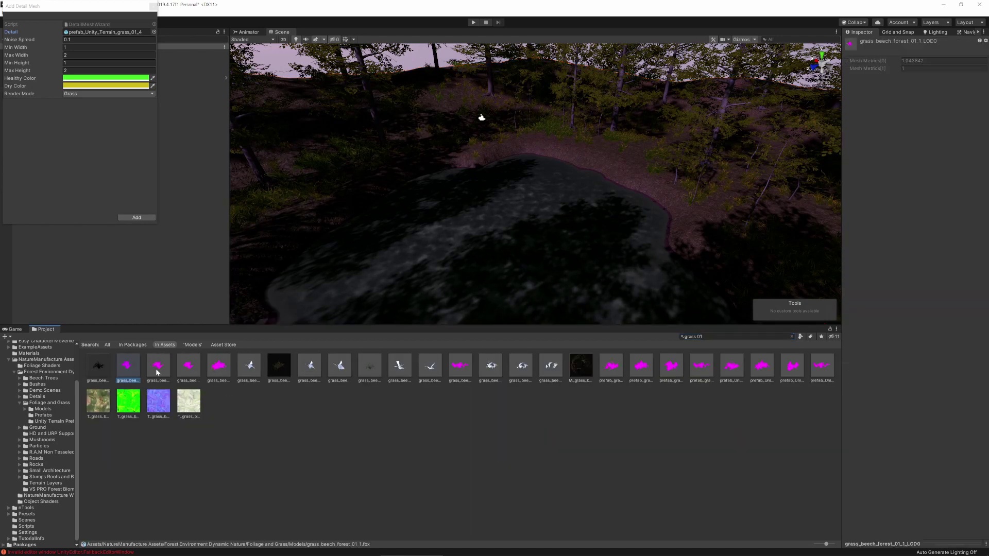
click(610, 367)
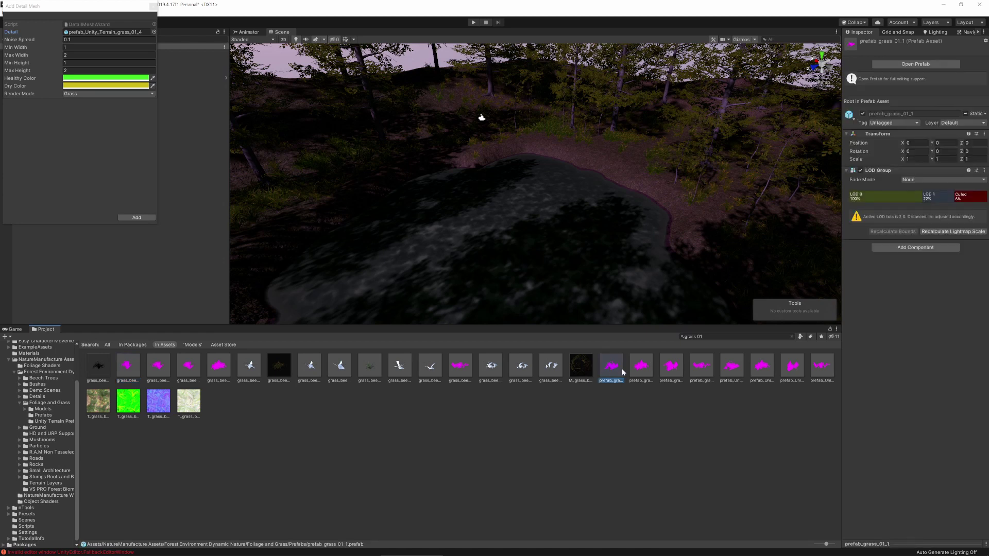
click(821, 367)
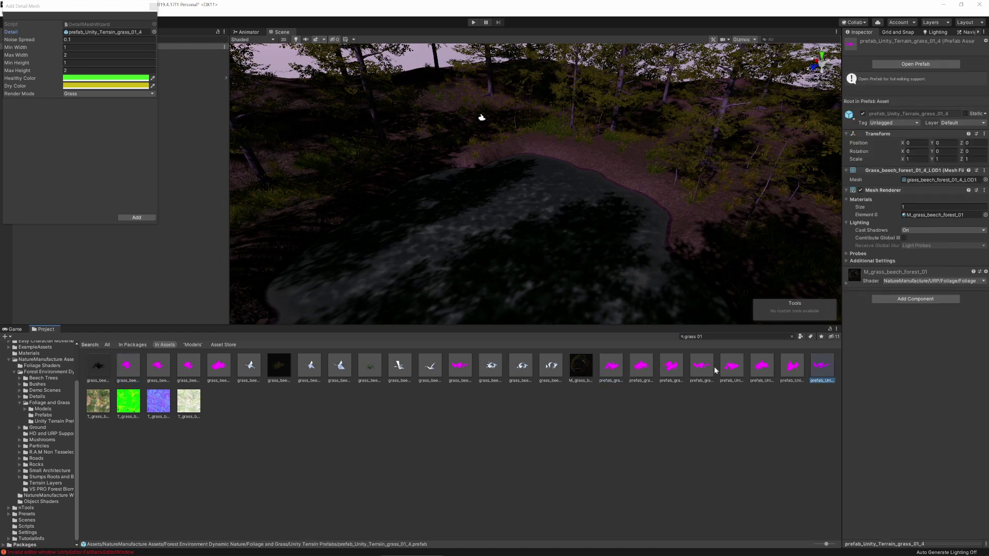
click(644, 369)
click(673, 370)
click(709, 370)
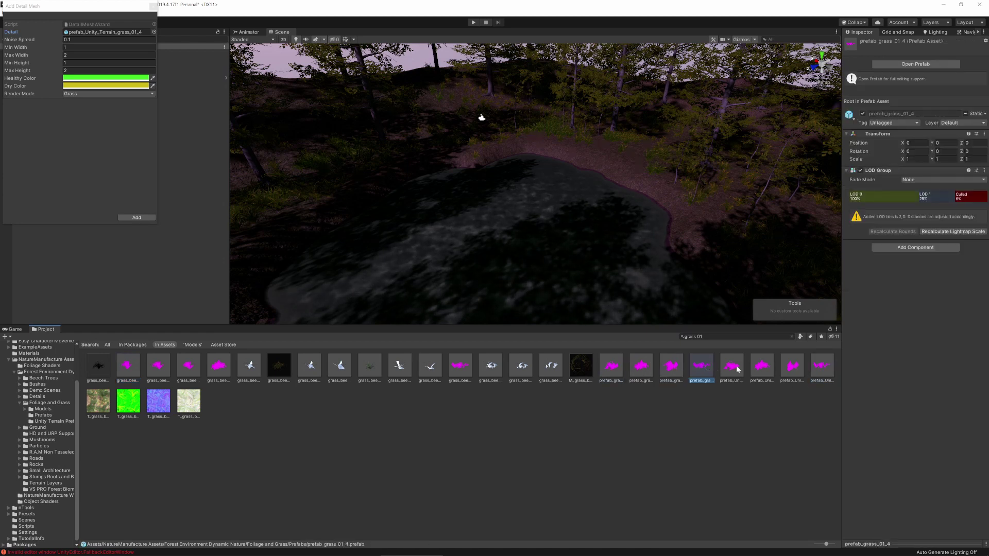
Step: Open prefab_grass_01_4, dismiss the pending Add Detail Mesh window, and examine the prefab's LOD0 mesh
double_click(702, 368)
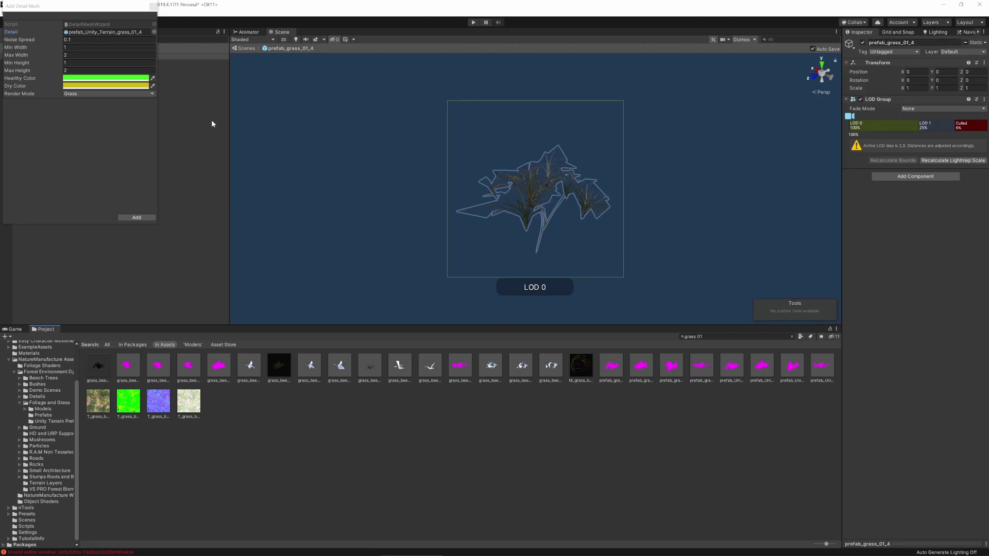
click(153, 7)
click(83, 62)
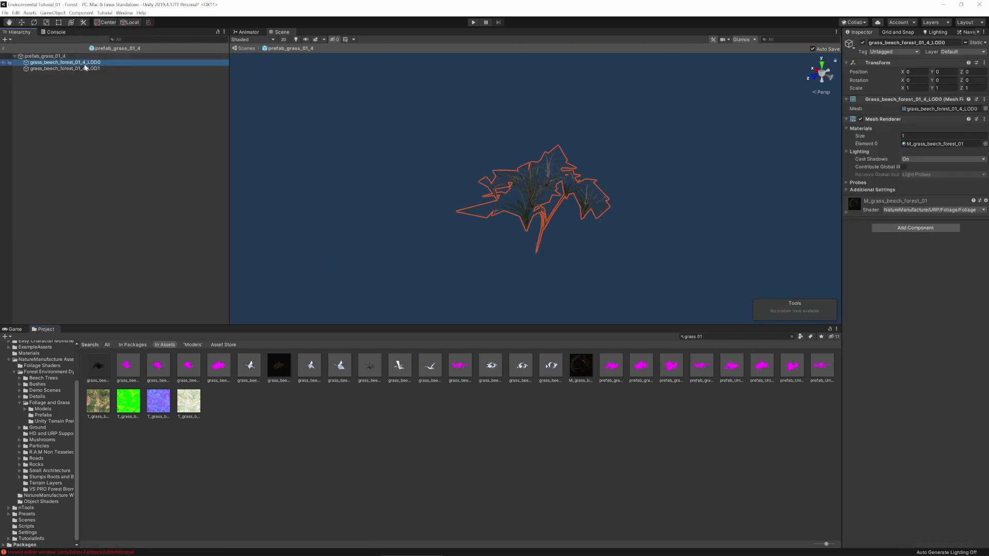
click(42, 56)
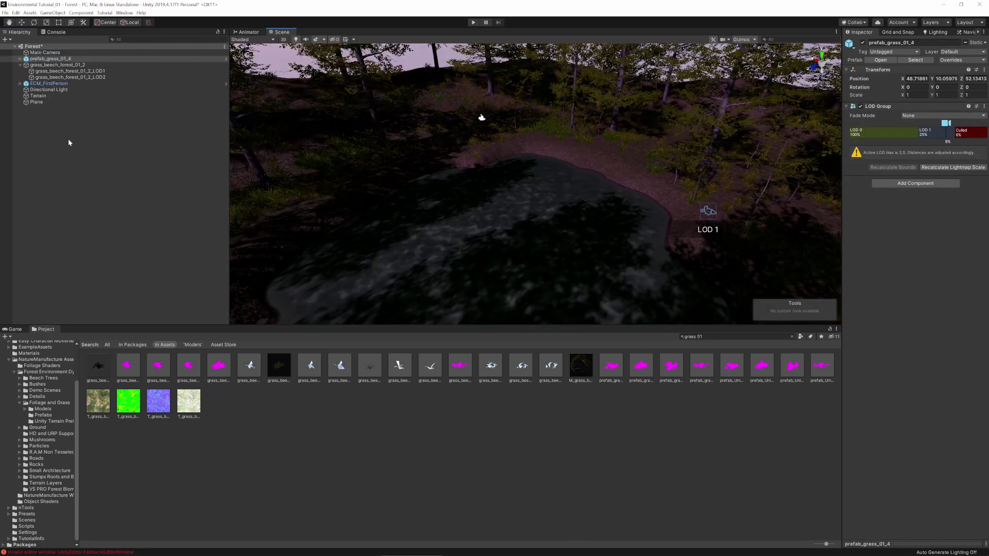
Step: Expand prefab_grass_01_4 in the scene hierarchy and unpack it completely
click(20, 59)
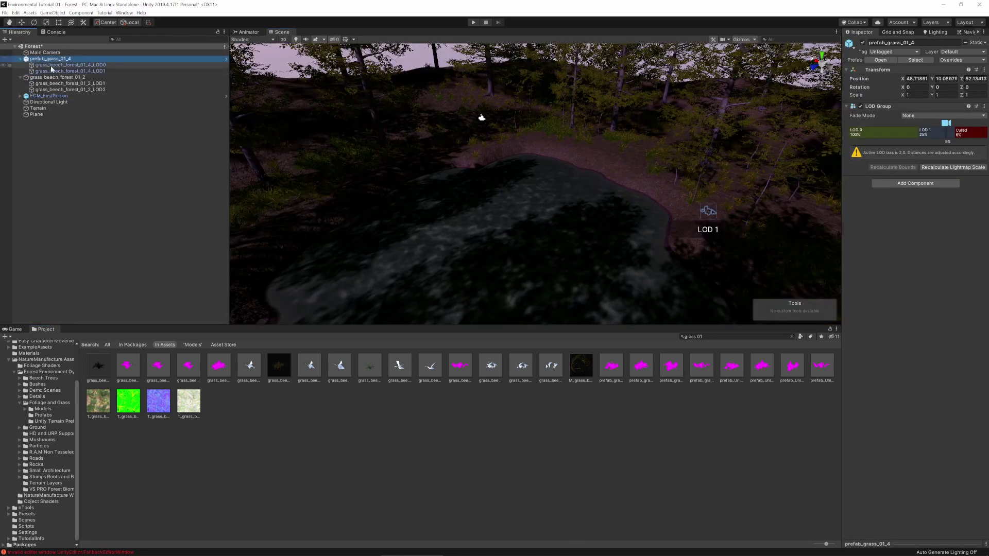
right_click(53, 59)
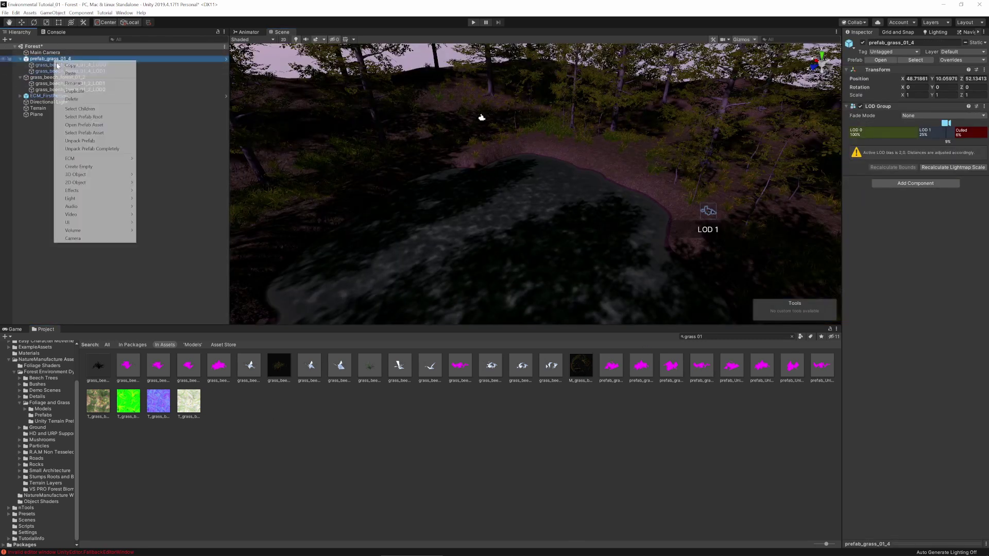
click(88, 149)
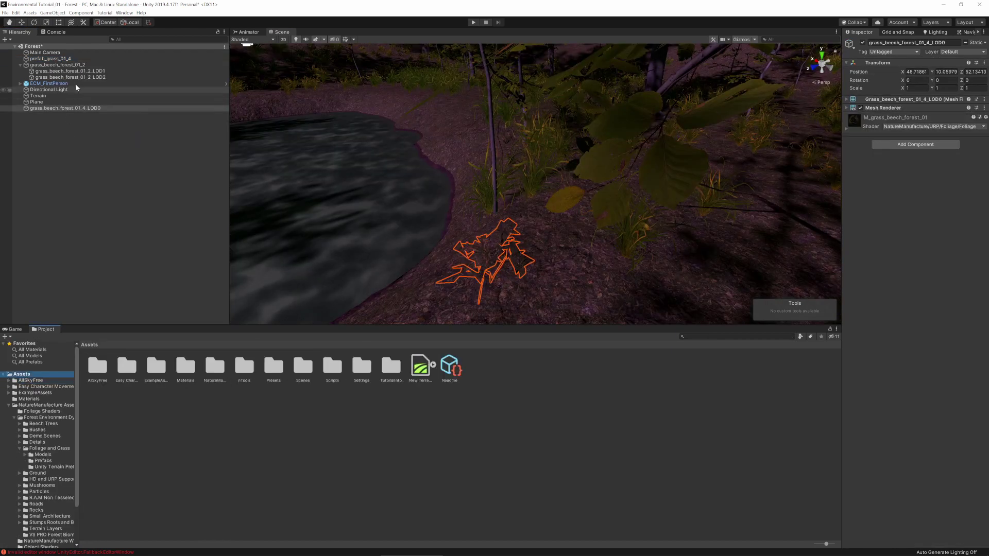
Step: Save grass_beech_forest_01_4_LOD0 as a prefab in the Assets folder and delete its copy from the scene
click(76, 71)
click(75, 77)
click(492, 255)
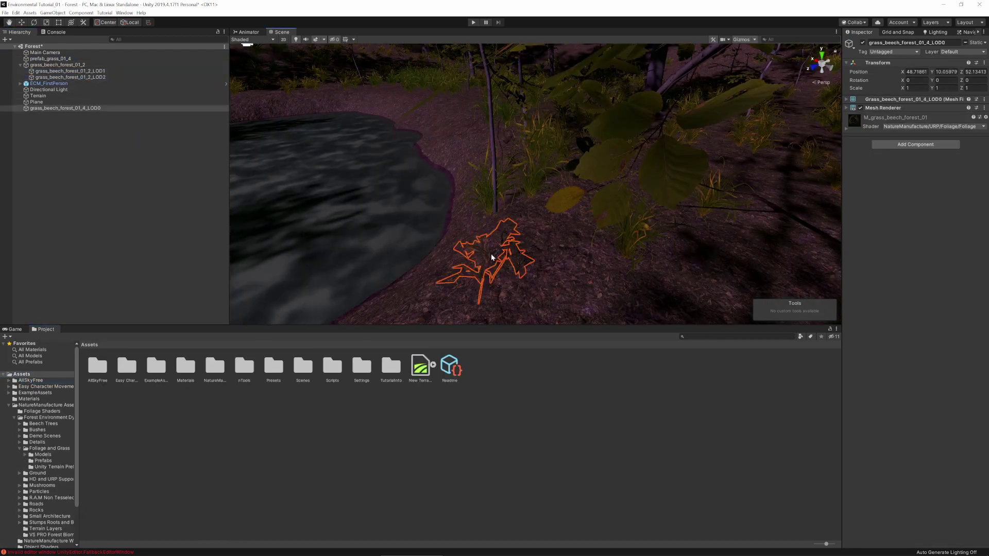
drag(59, 109, 333, 387)
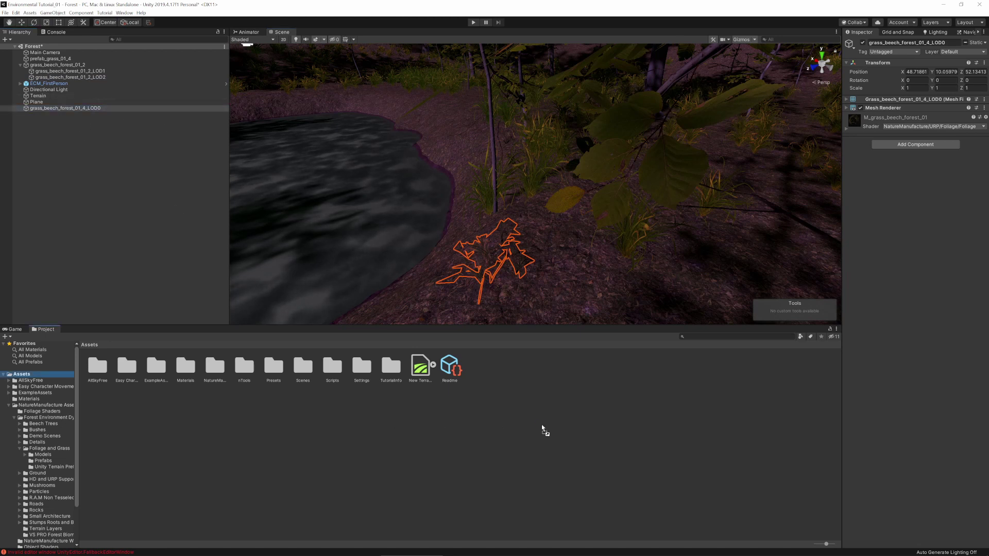
drag(542, 429, 543, 428)
click(496, 271)
key(Delete)
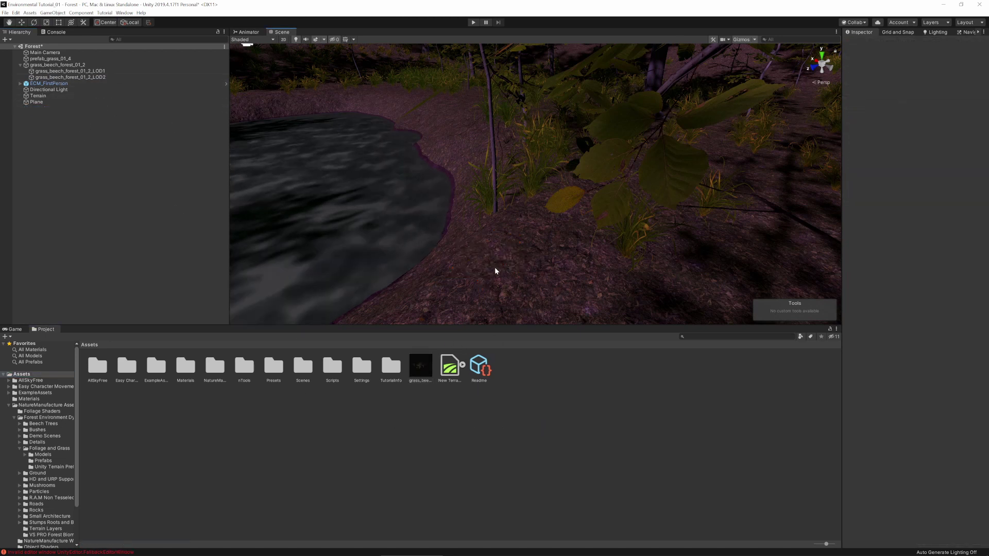
Step: Start a new terrain detail mesh using the grass_beech_forest_01_4_LOD0 prefab, with maximum width and maximum height set to 3
click(498, 248)
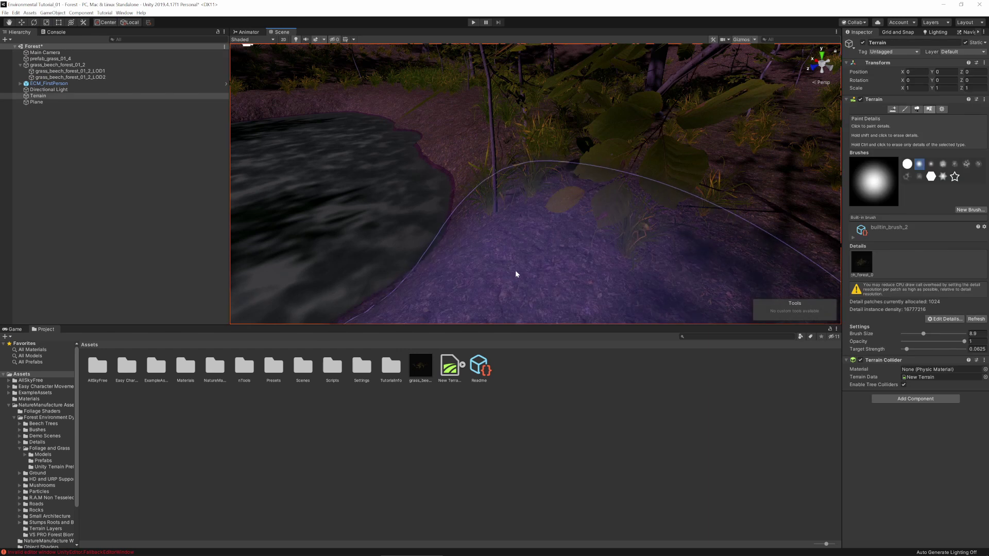
click(942, 318)
click(937, 326)
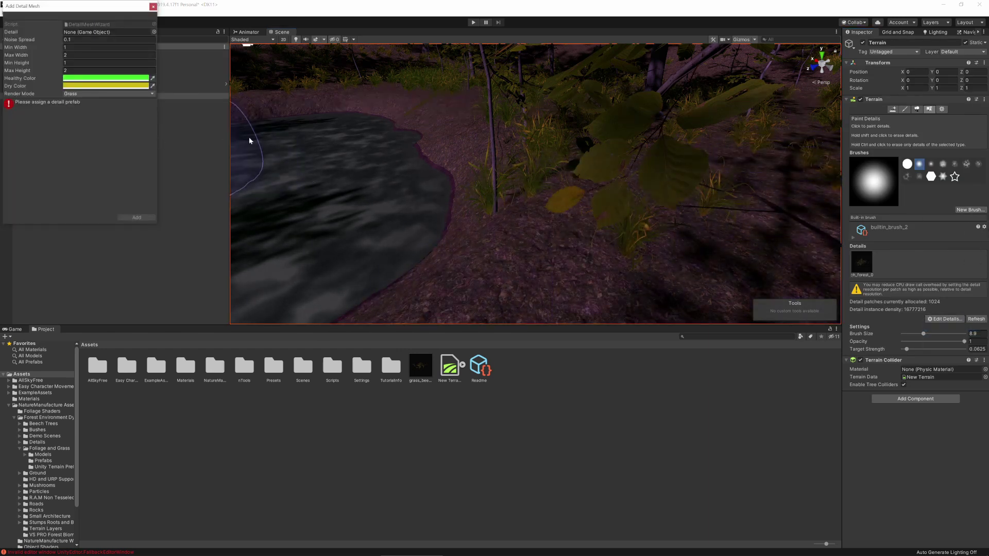
drag(422, 387, 54, 75)
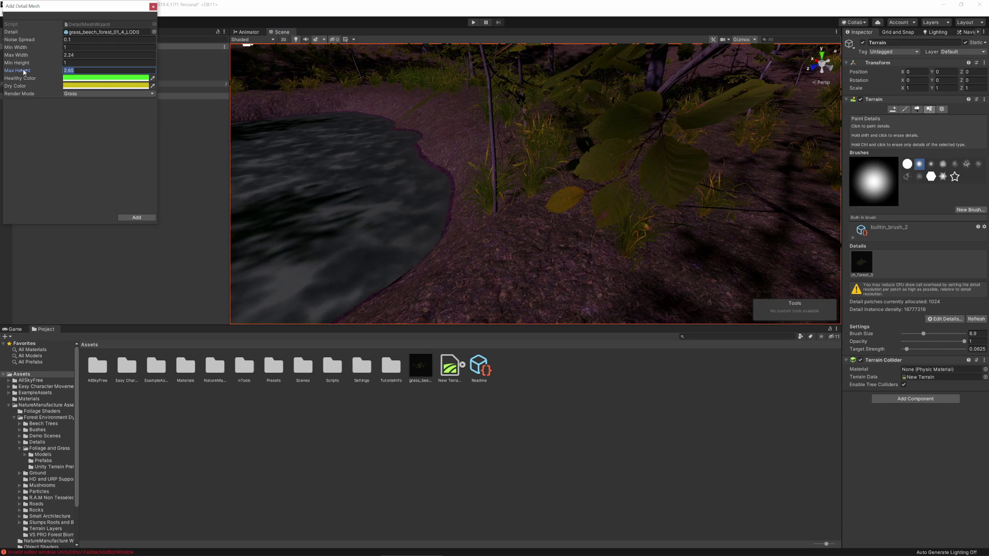
drag(82, 55, 12, 47)
text(3)
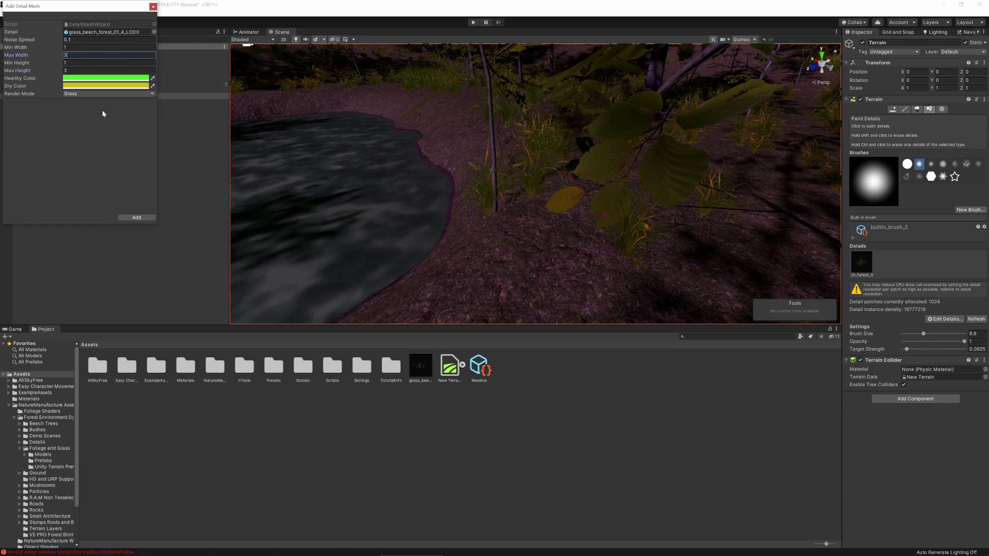
Step: Set the grass's healthy color to dark green 115E3F and dry color to light green 5DB377, and add the detail mesh
click(109, 79)
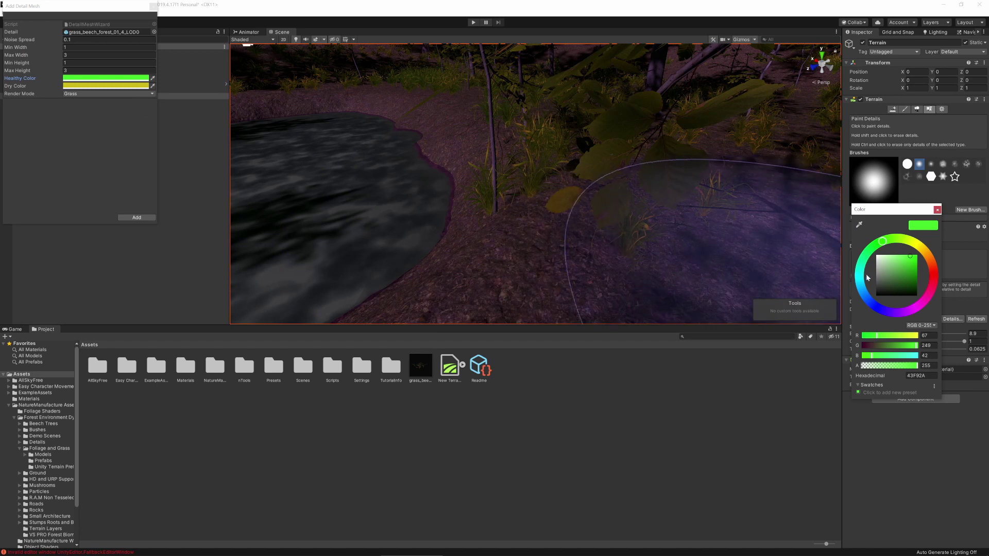
click(863, 260)
click(902, 276)
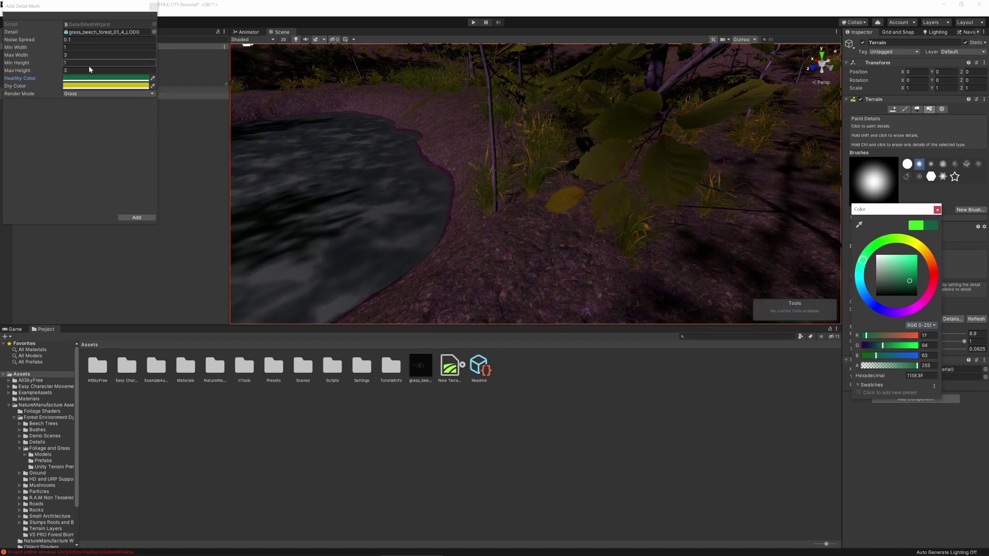
click(105, 85)
drag(861, 265, 895, 267)
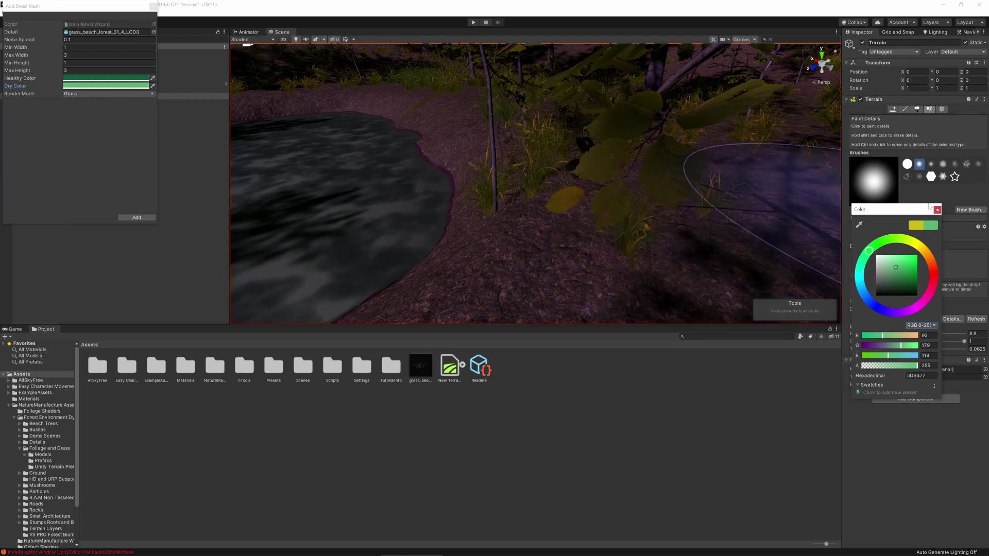
click(936, 209)
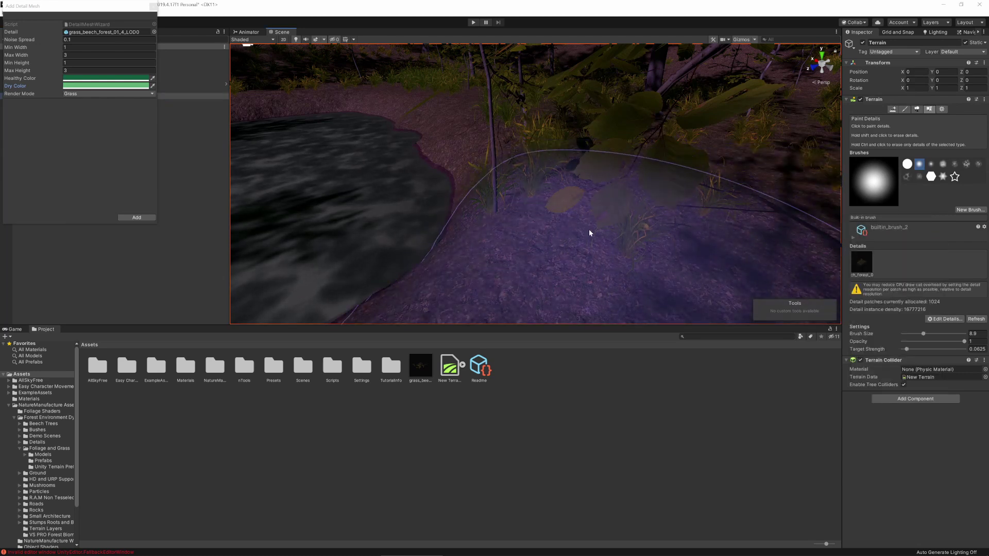
click(151, 218)
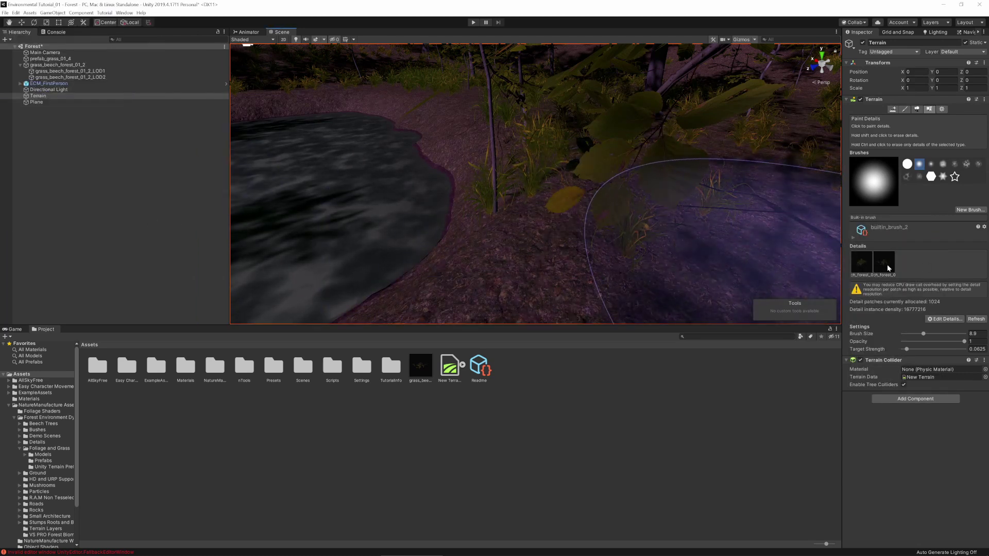
Step: Try painting the new grass along the lake shore at full brush opacity, and undo the strokes
click(606, 210)
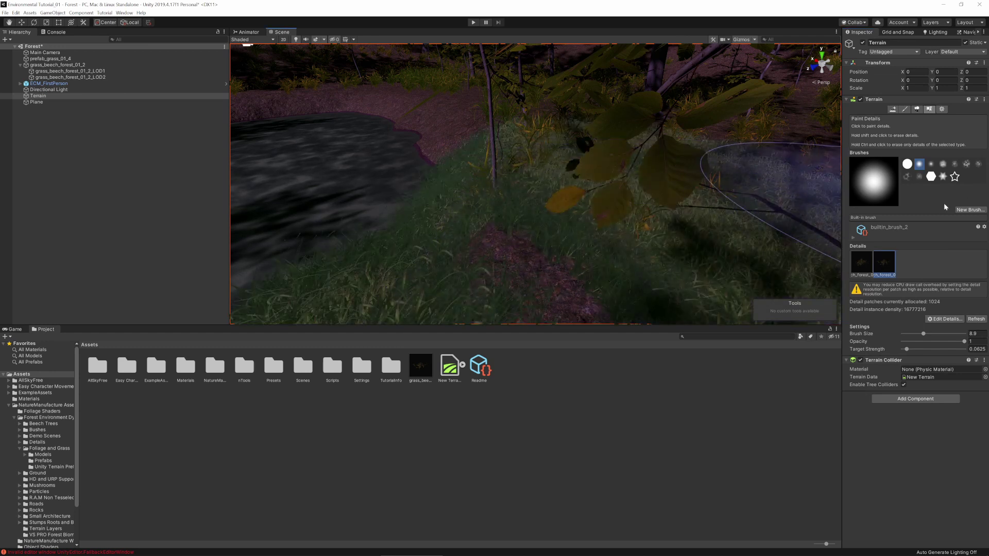
scroll(617, 145, down, 5)
mouse_move(617, 144)
mouse_down()
mouse_move(503, 263)
mouse_move(655, 215)
mouse_up()
key(z)
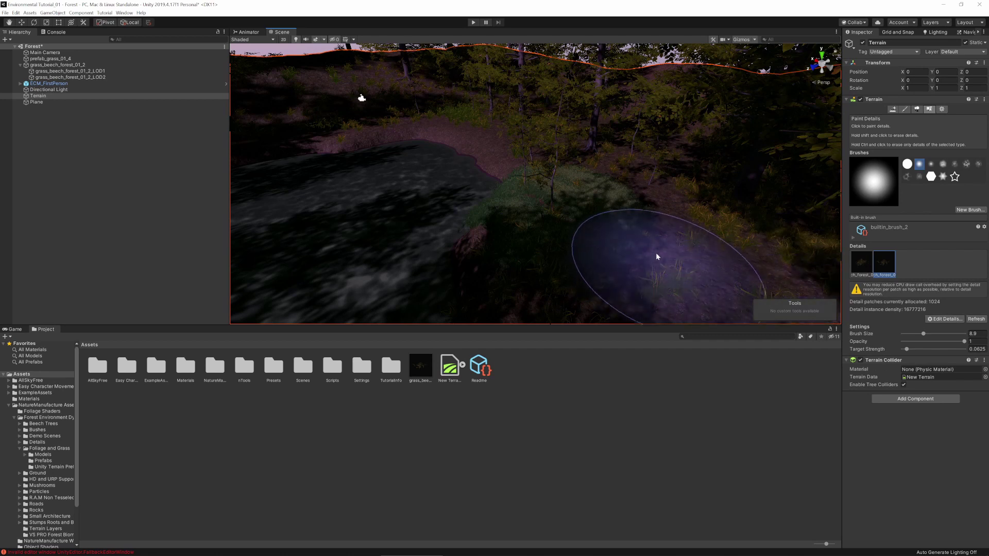
key(z)
Step: Set the detail brush opacity to 0.001 and paint the new grass sparsely on the bank beside the lake
middle_drag(600, 252, 615, 234)
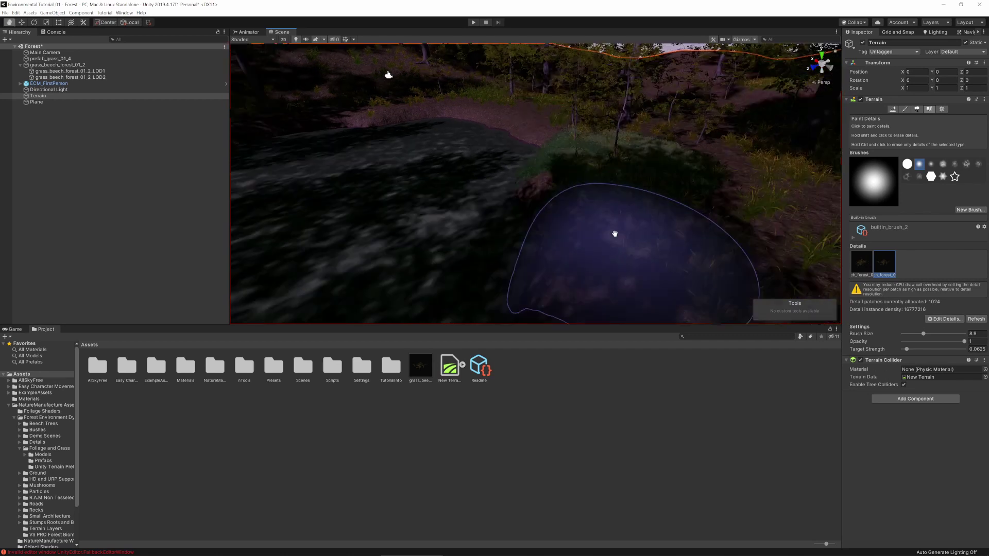
right_drag(582, 237, 742, 237)
scroll(530, 211, up, 3)
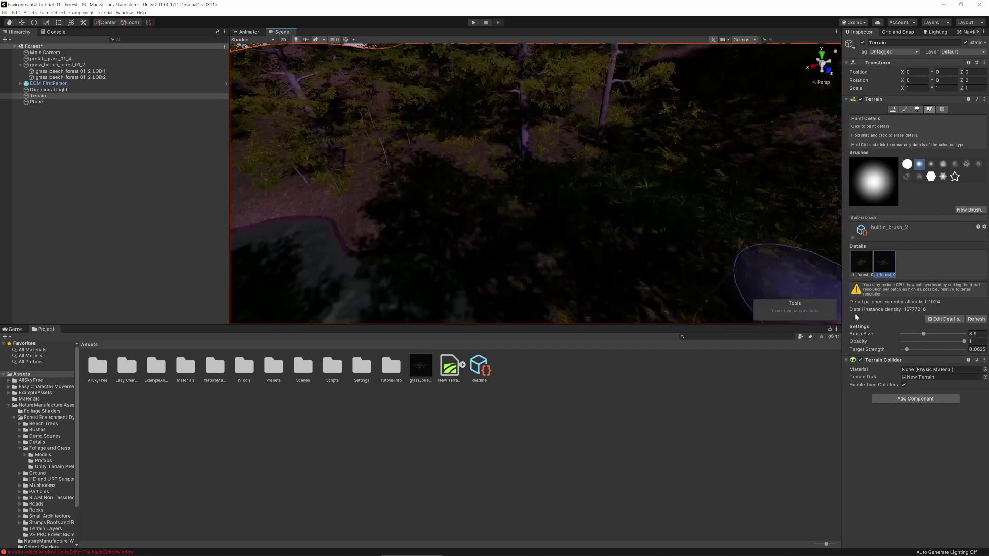
drag(964, 341, 906, 342)
click(351, 192)
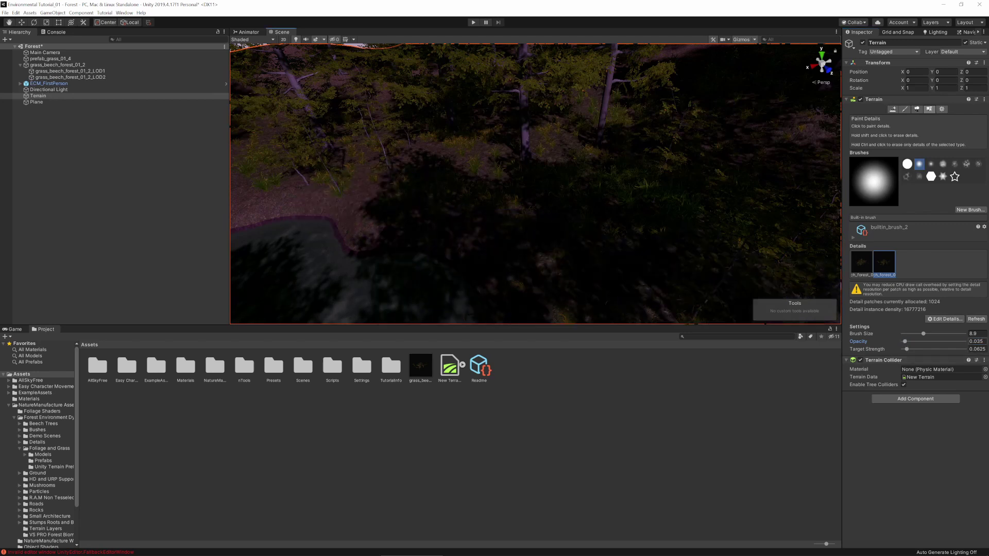
text(0.001)
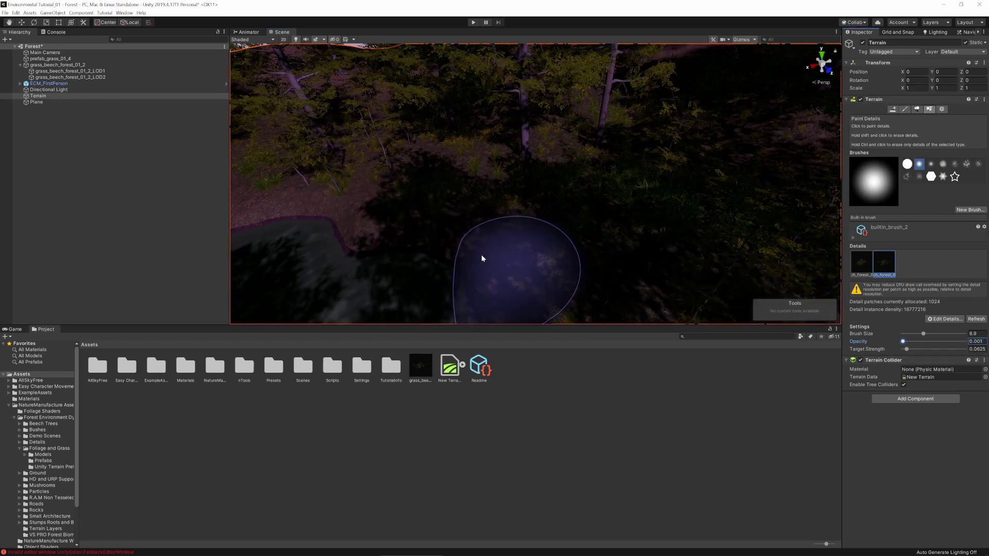
click(384, 186)
Step: Increase the detail brush size to 37.3 for covering the terrain, and run the scene in Play mode
alt+drag(364, 207, 477, 220)
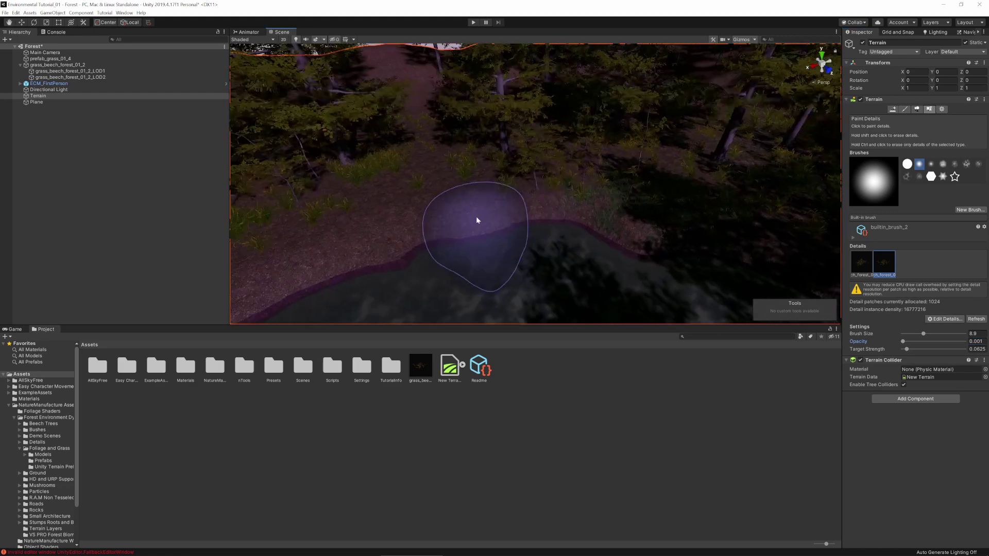
mouse_move(309, 235)
alt+mouse_down()
mouse_move(436, 186)
mouse_move(495, 281)
mouse_move(618, 189)
mouse_move(579, 206)
mouse_move(627, 274)
alt+mouse_up()
mouse_move(627, 274)
middle_down()
mouse_move(536, 177)
mouse_move(481, 207)
middle_up()
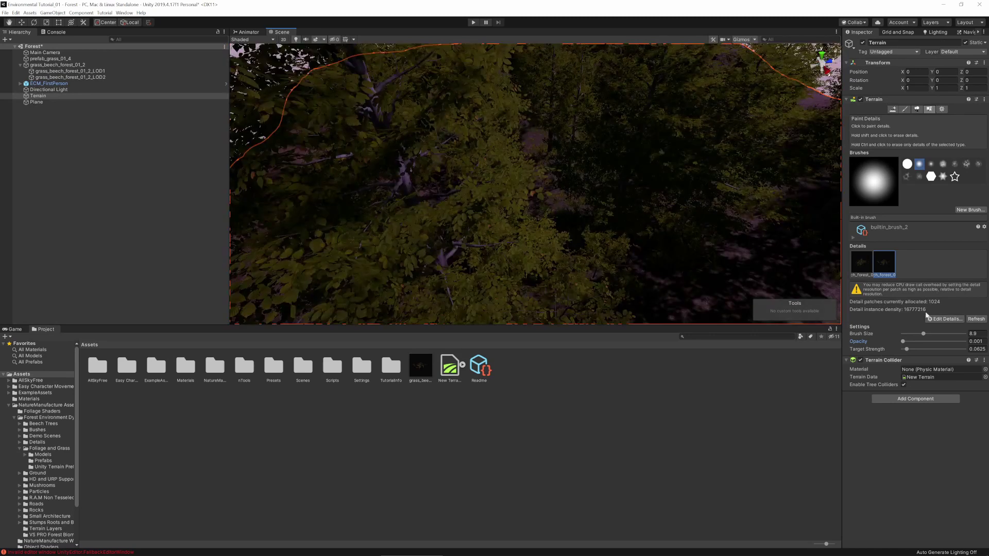
drag(923, 333, 945, 333)
scroll(618, 273, down, 5)
click(474, 23)
key(ctrl+p)
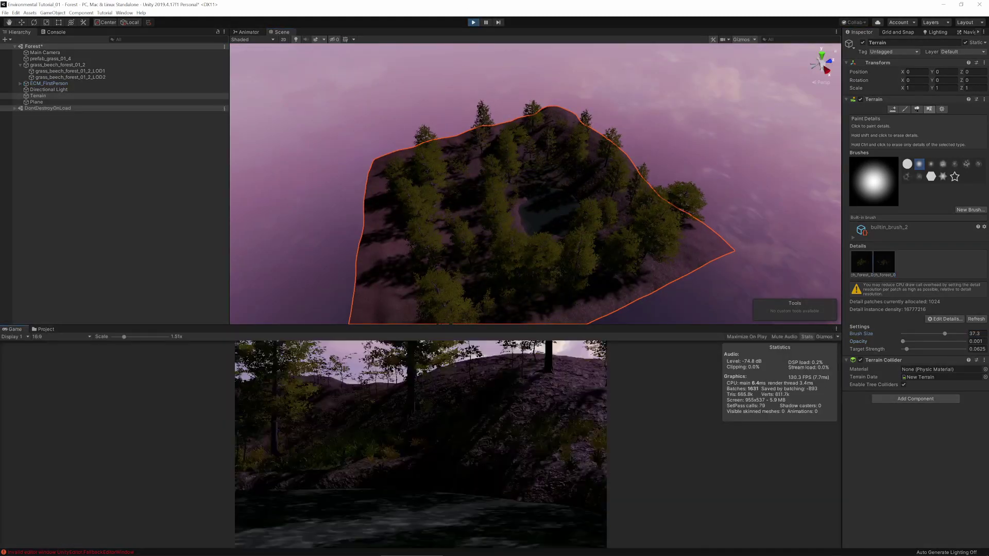
Step: Walk around the lake in Play mode to inspect the painted grass, and stop the scene
key(w)
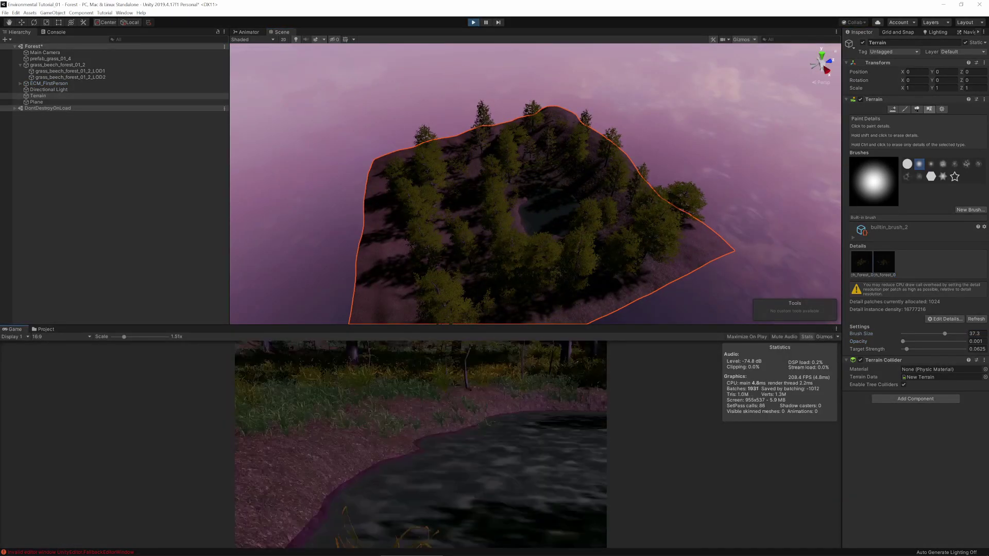
key(w)
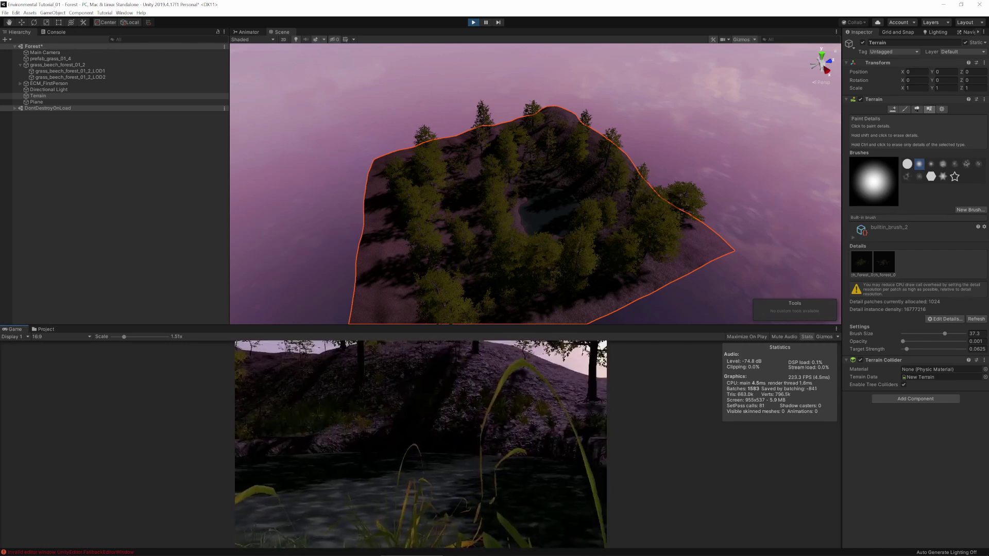
click(473, 22)
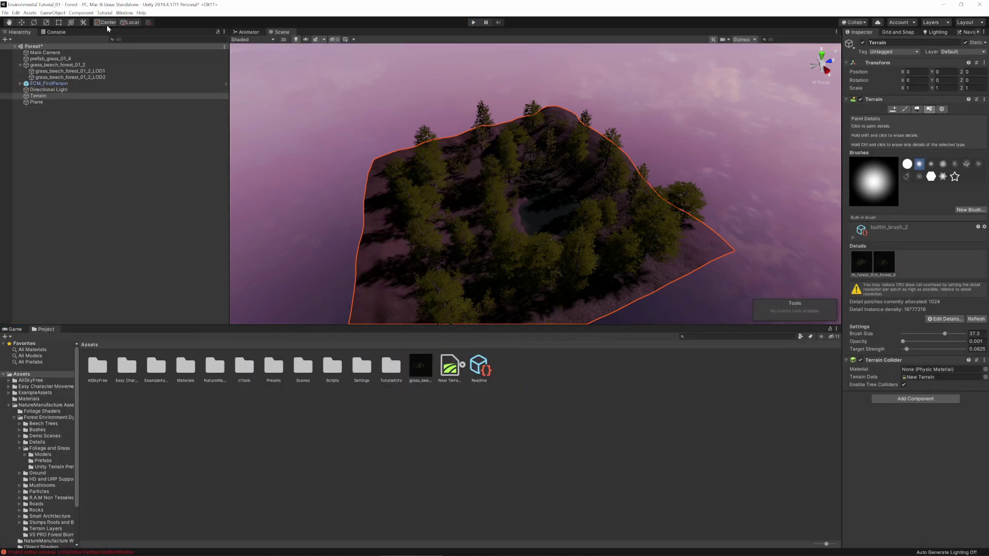
Step: Open the nTools Prefab Painter, add a new brush tab to it, and activate the Brush tool
click(124, 13)
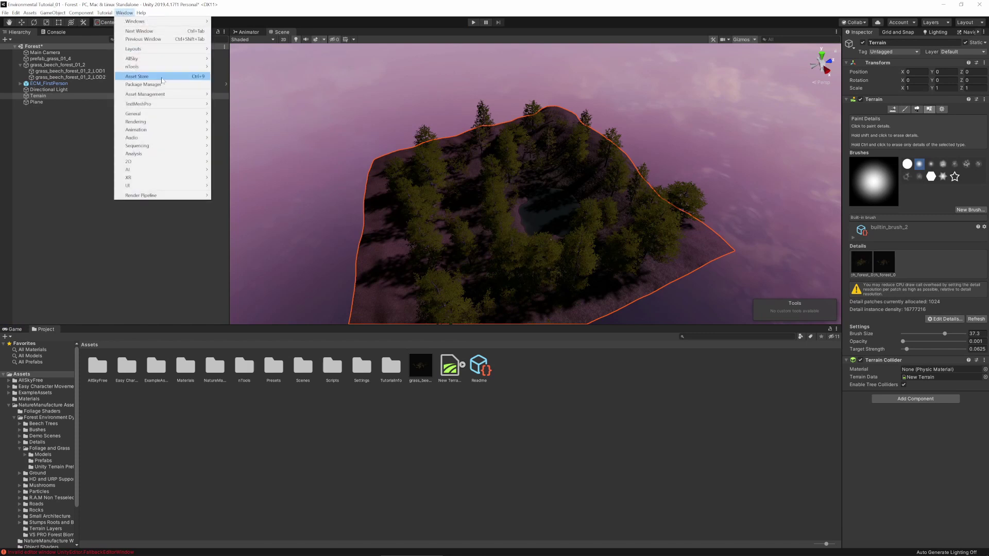
mouse_move(155, 67)
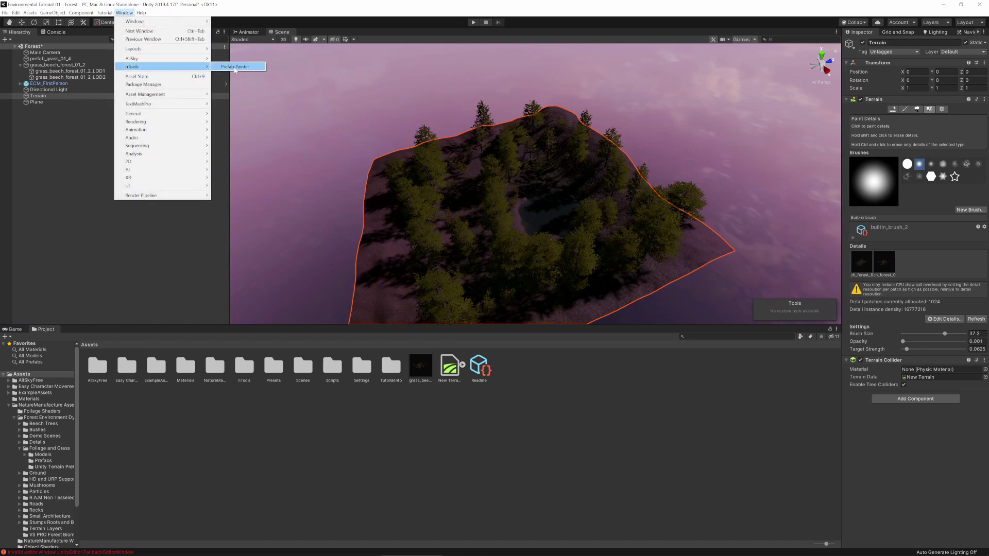
click(235, 67)
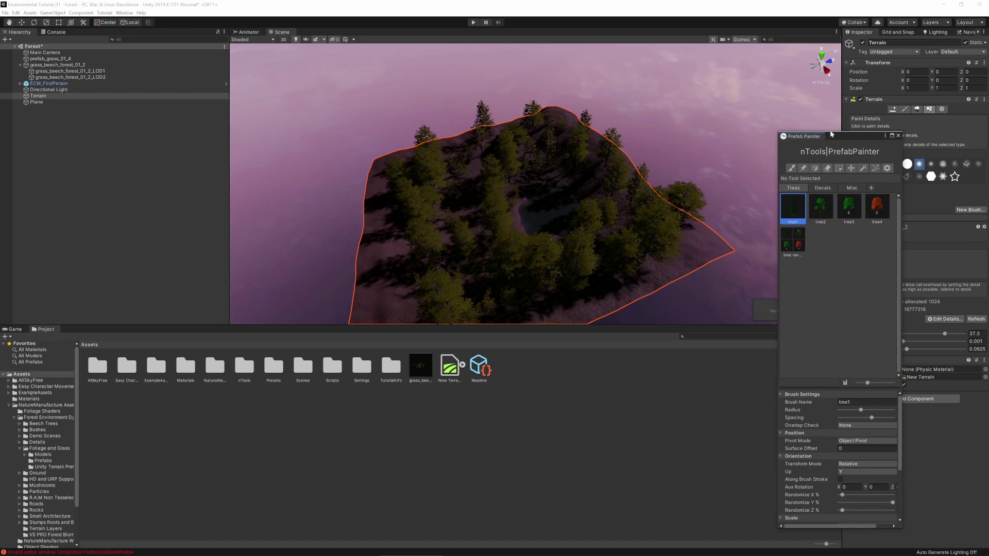
drag(840, 140, 832, 98)
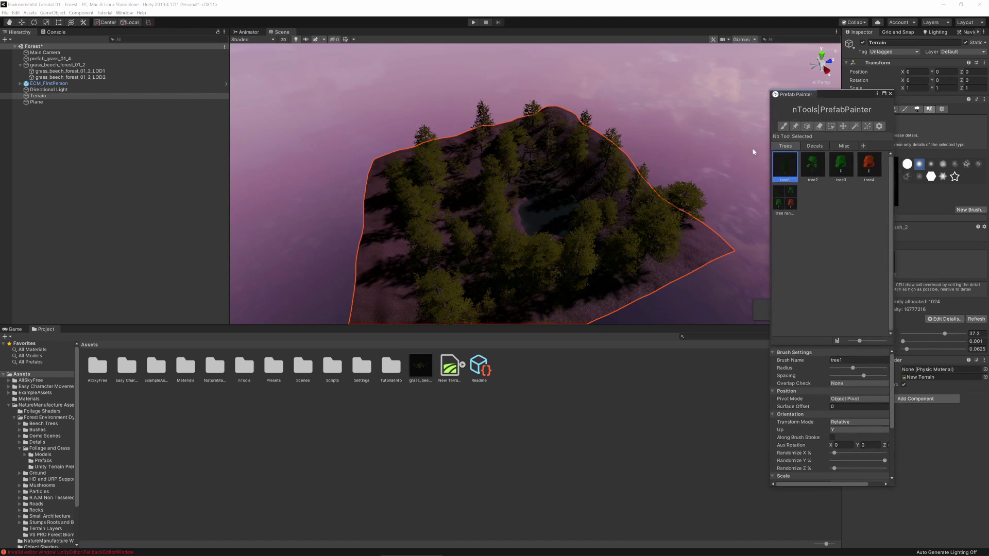
click(863, 146)
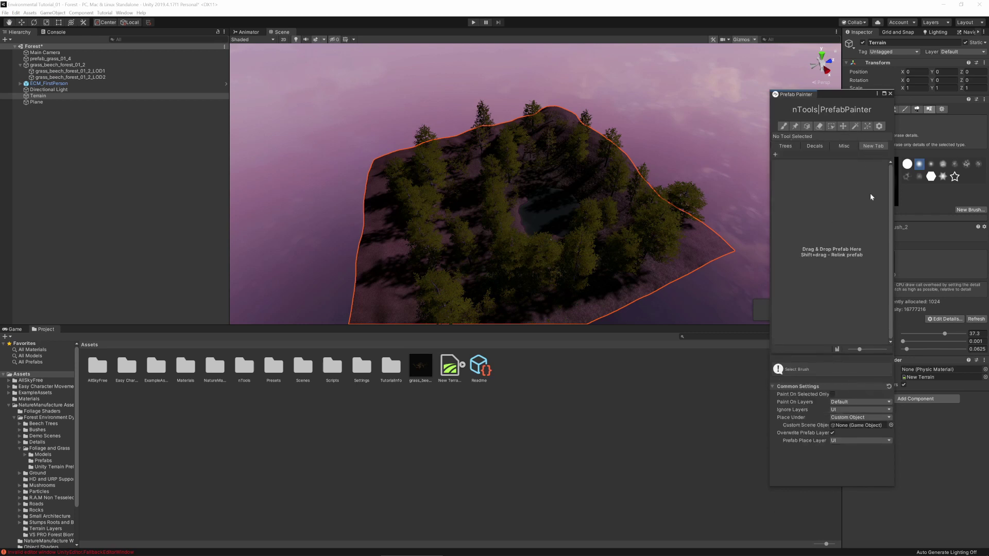
click(785, 127)
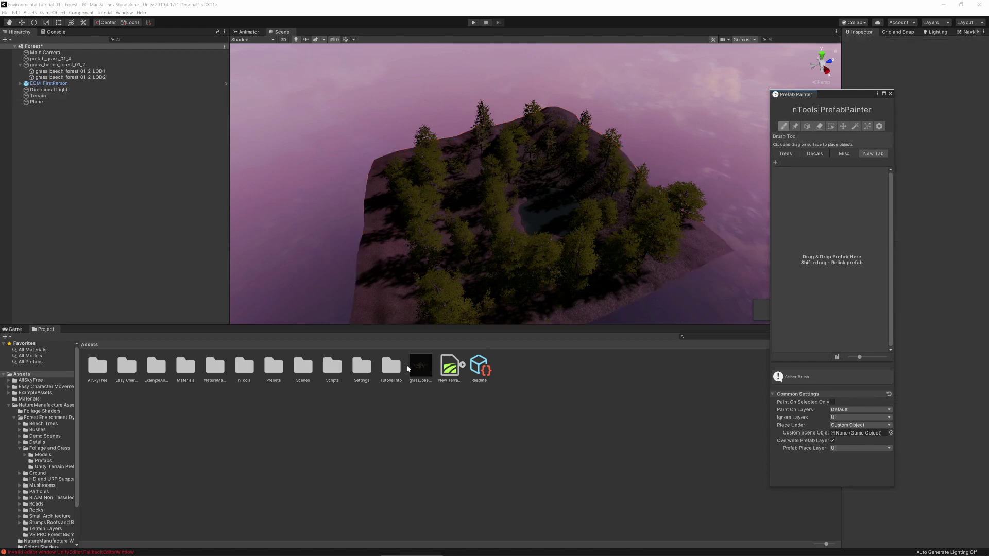
Step: Add the first Armillaria mushroom prefab from the forest pack's Mushrooms/Prefabs folder to the new Prefab Painter tab
click(46, 449)
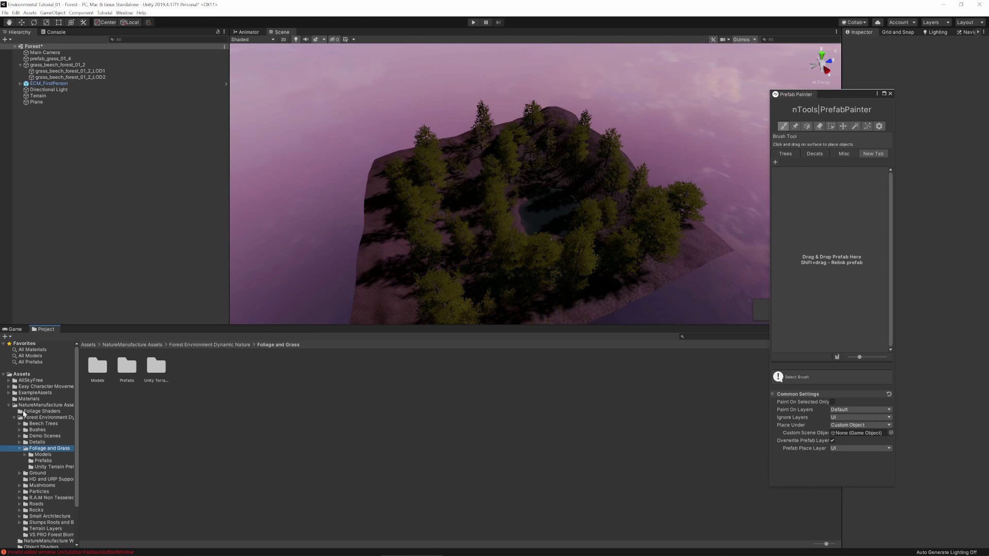
click(31, 417)
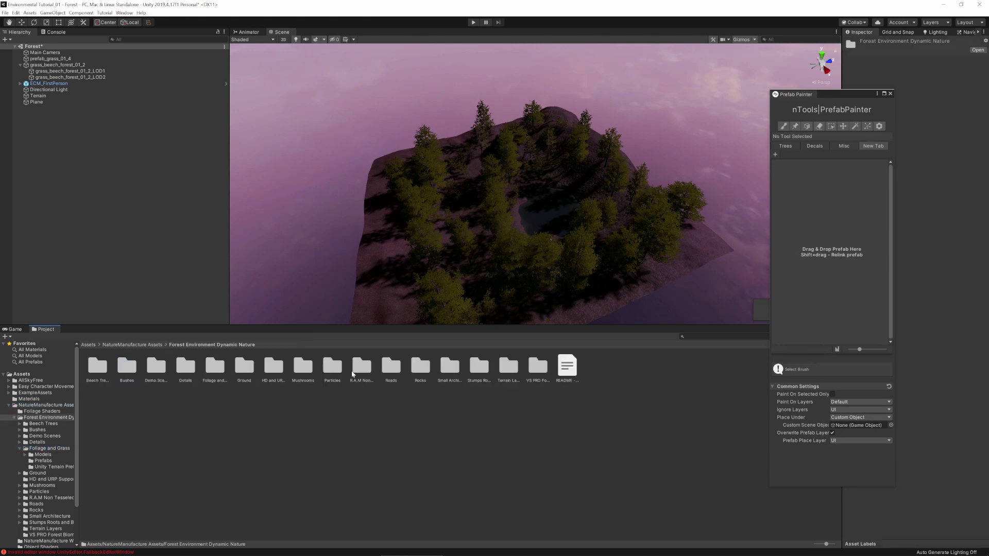
double_click(304, 370)
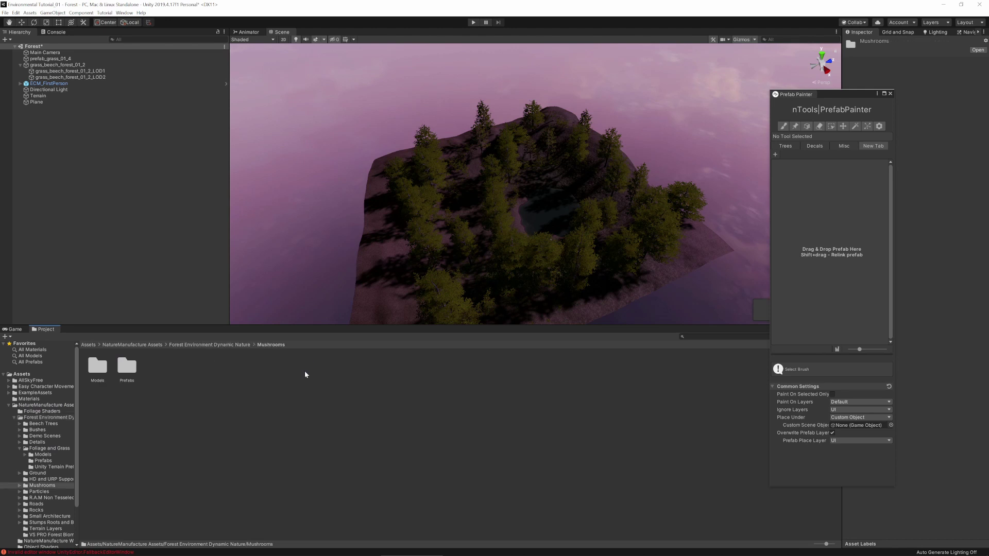
double_click(127, 368)
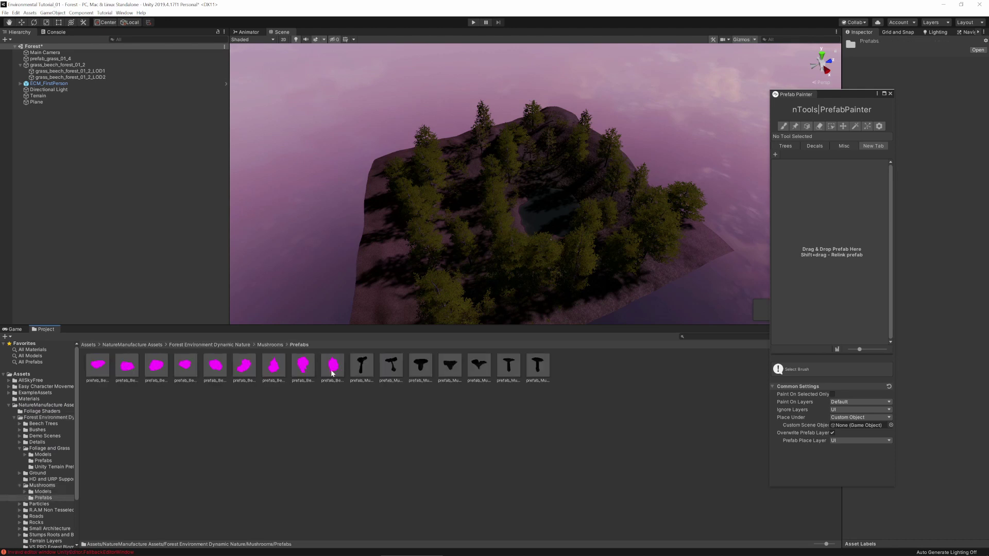
drag(361, 367, 825, 211)
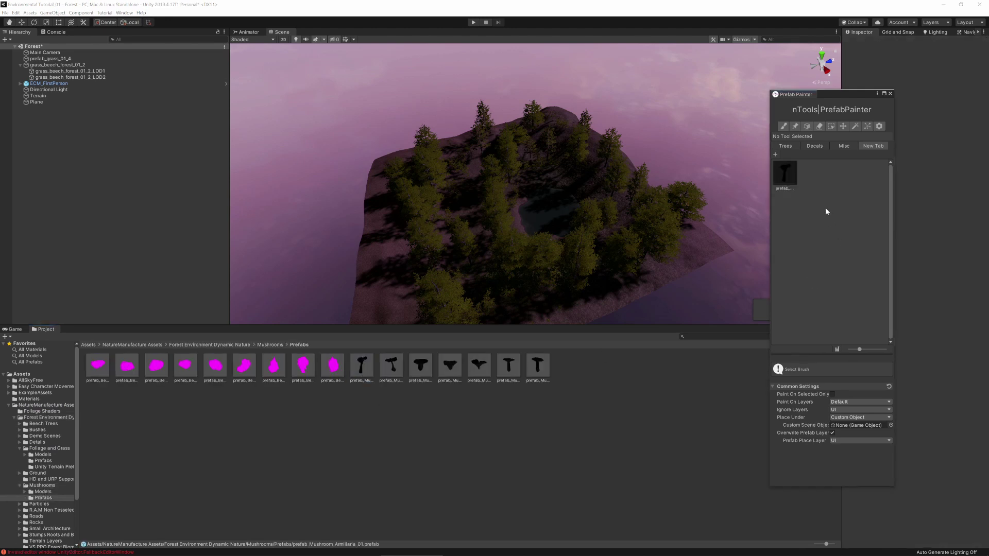
Step: Convert the Armillaria mushroom brush to a multibrush and fill its free slots with the other mushroom prefabs
right_click(785, 175)
click(823, 293)
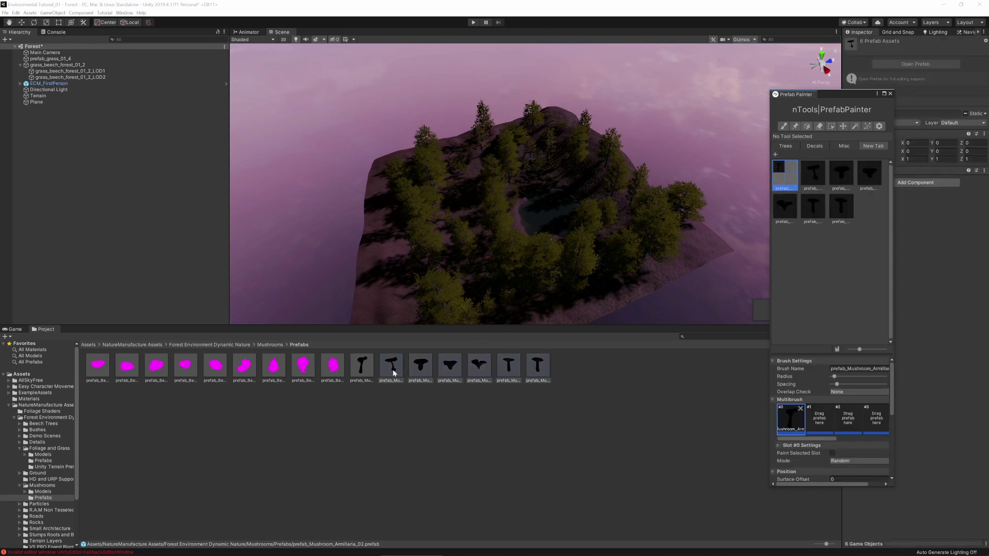
drag(393, 373, 853, 407)
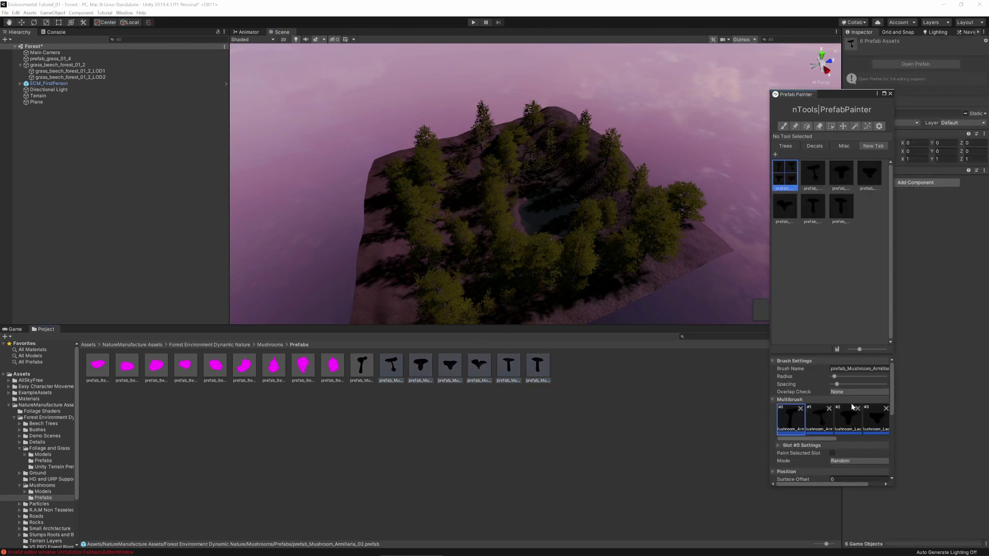
Step: Paint first mushrooms near the lake with the Brush tool and increase the mushroom brush's radius
scroll(505, 236, up, 5)
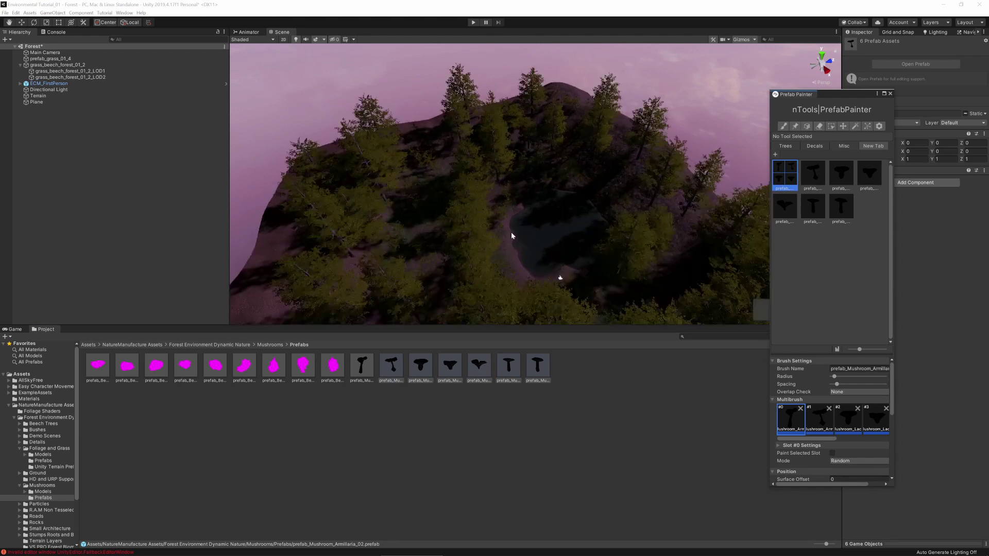
click(783, 127)
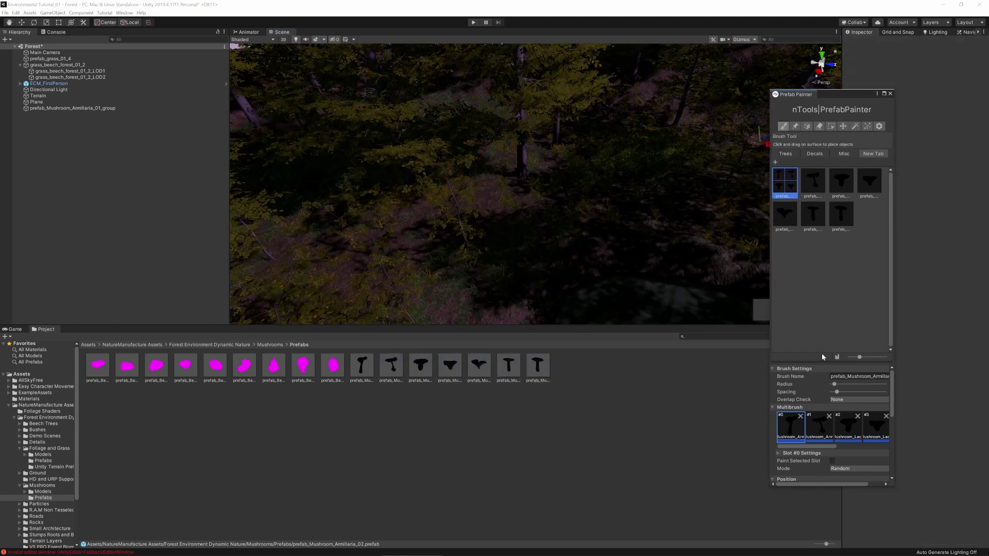
drag(835, 385, 848, 385)
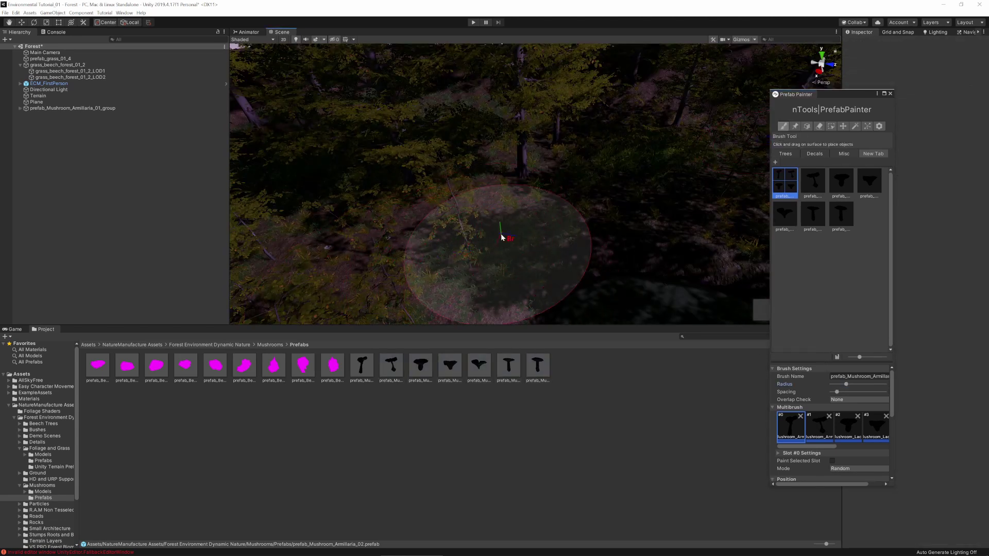
Step: Paint mushrooms with the enlarged multibrush over the banks and grassy ground around the lake
scroll(501, 237, up, 3)
scroll(596, 232, up, 3)
alt+drag(596, 232, 433, 189)
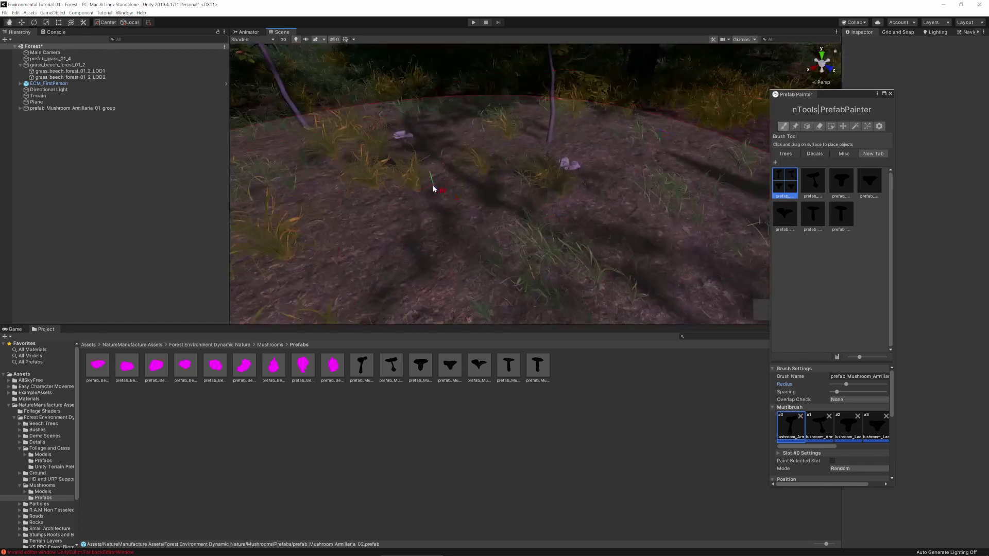
scroll(433, 191, down, 10)
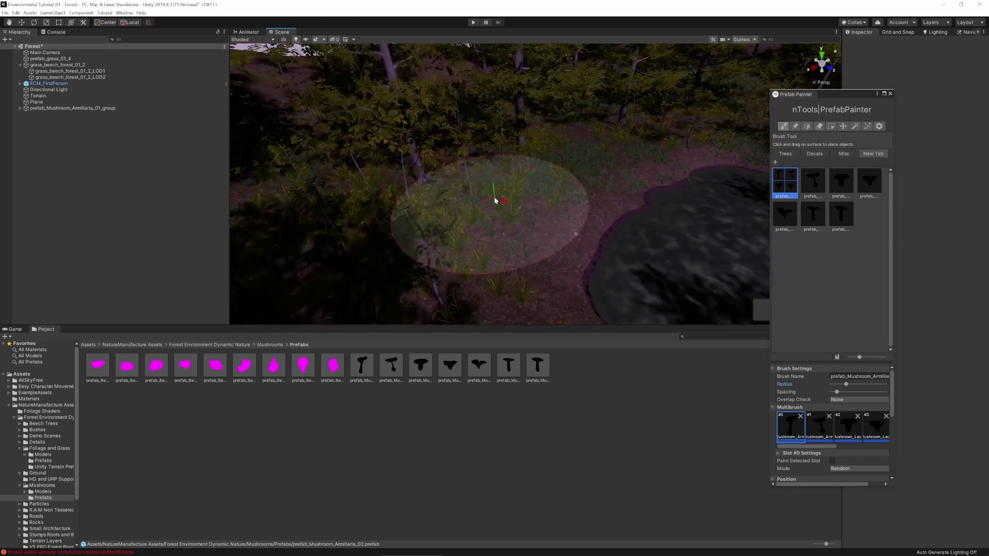
right_drag(558, 229, 759, 239)
scroll(670, 243, down, 4)
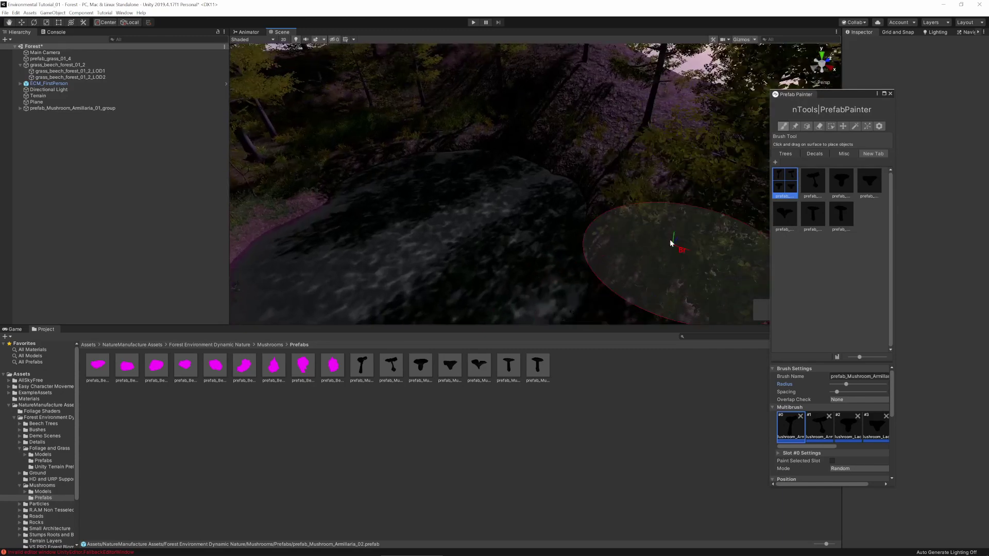
scroll(338, 221, down, 3)
mouse_move(394, 227)
middle_down()
mouse_move(449, 234)
mouse_move(469, 254)
mouse_move(472, 225)
middle_up()
right_drag(472, 225, 499, 208)
mouse_move(499, 207)
middle_down()
mouse_move(472, 197)
mouse_move(448, 214)
middle_up()
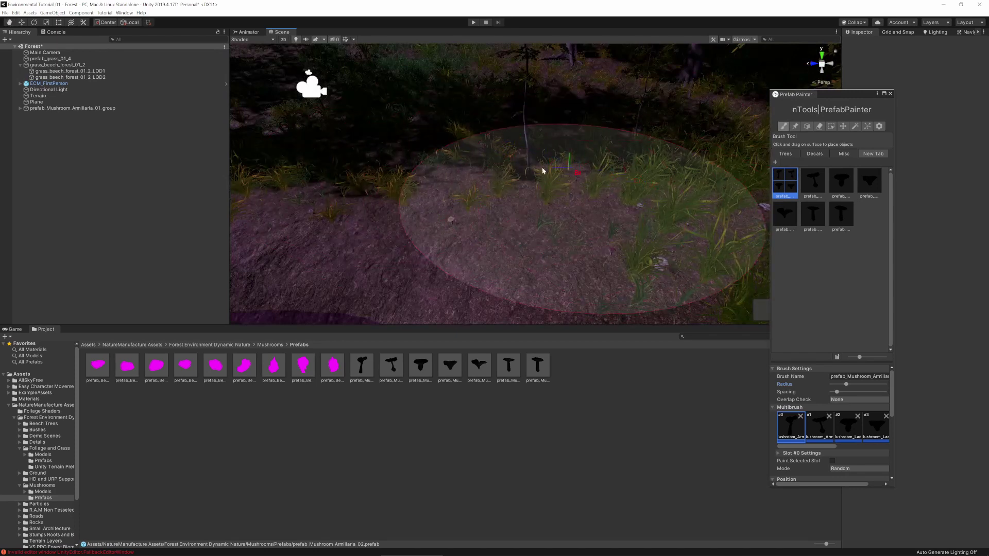
mouse_move(541, 170)
right_down()
mouse_move(625, 175)
mouse_move(592, 168)
right_up()
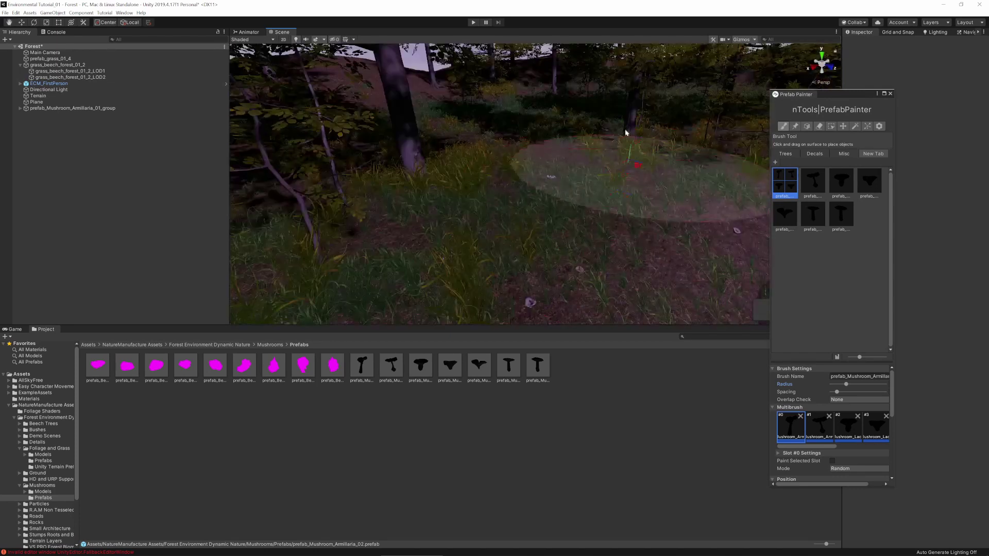
Step: Run the scene in Play mode to check the painted mushrooms by the lake, and stop it
click(473, 23)
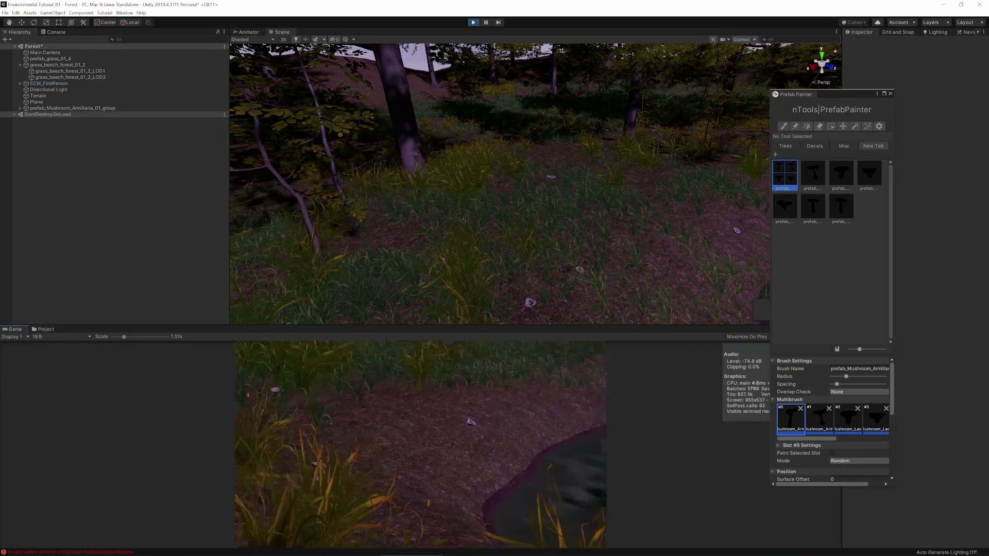
key(w)
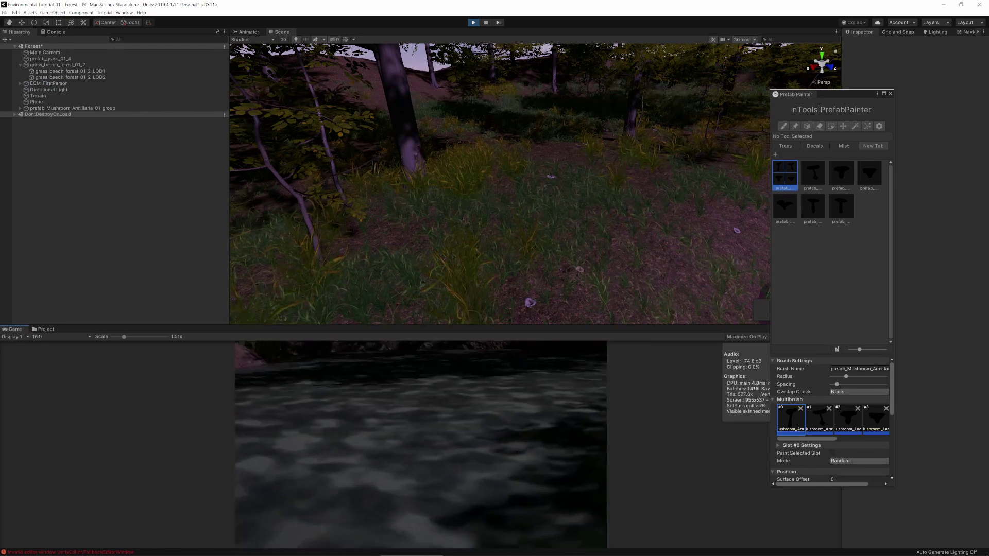
key(Escape)
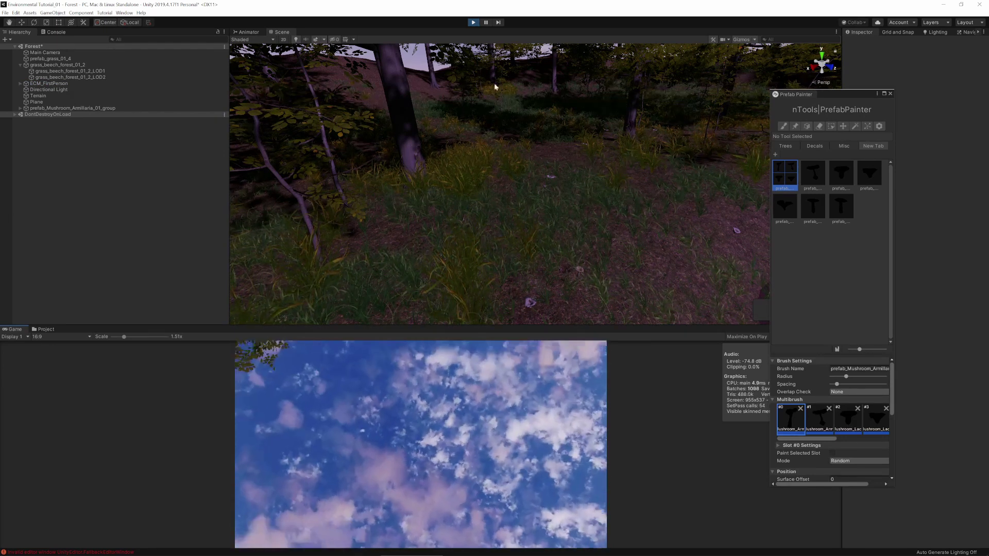
click(472, 22)
Step: Delete the six single-mushroom brushes from the new tab, keeping only the mushroom multibrush
click(809, 252)
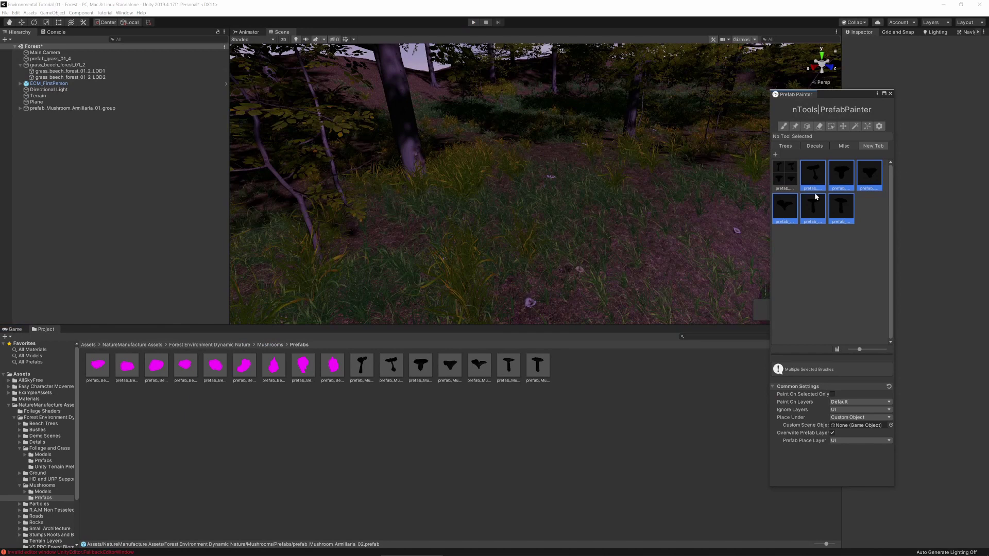
right_click(842, 203)
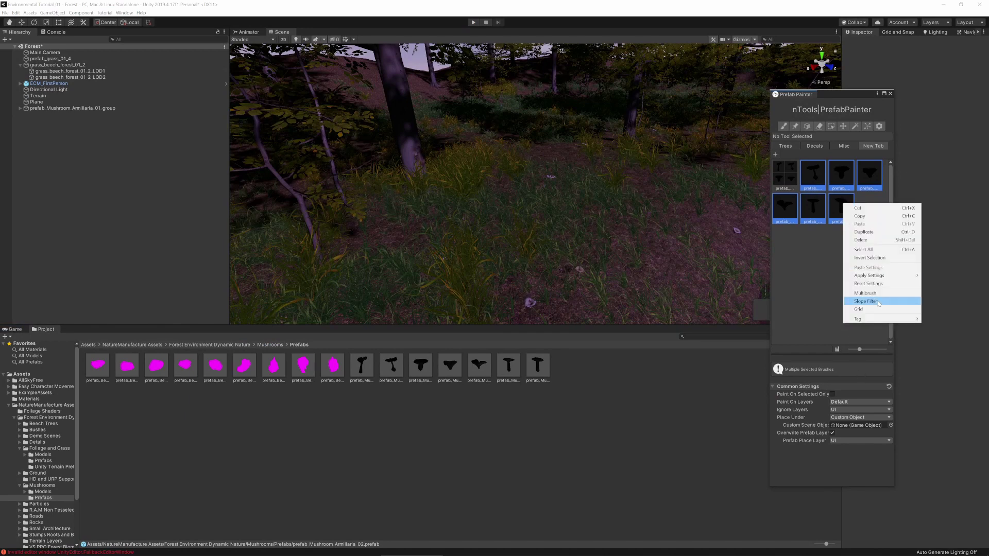
click(873, 240)
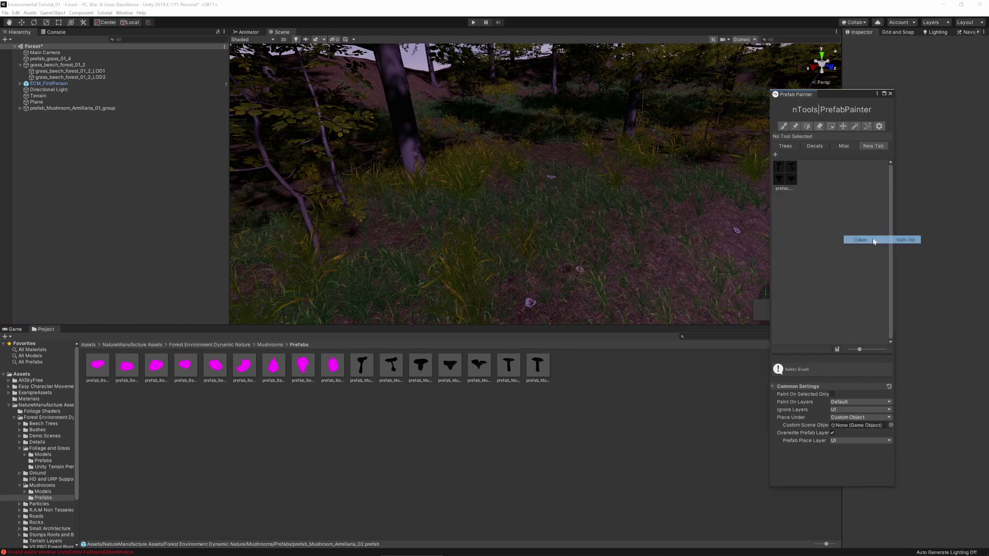
right_click(821, 175)
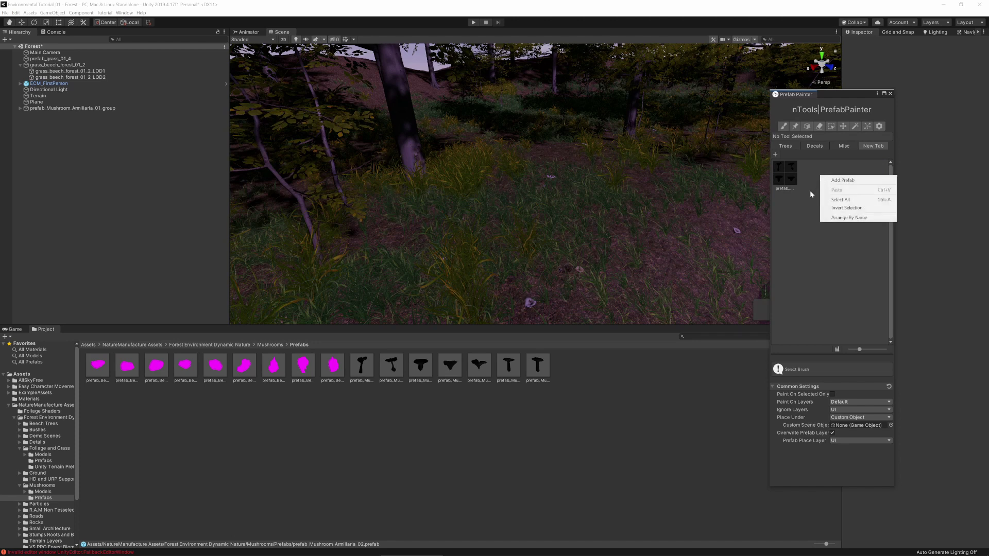
click(808, 192)
Step: Add prefab_beech_forest_stones_01_1 from the forest pack's Rocks/Prefabs folder as a brush beside the mushroom multibrush
click(270, 345)
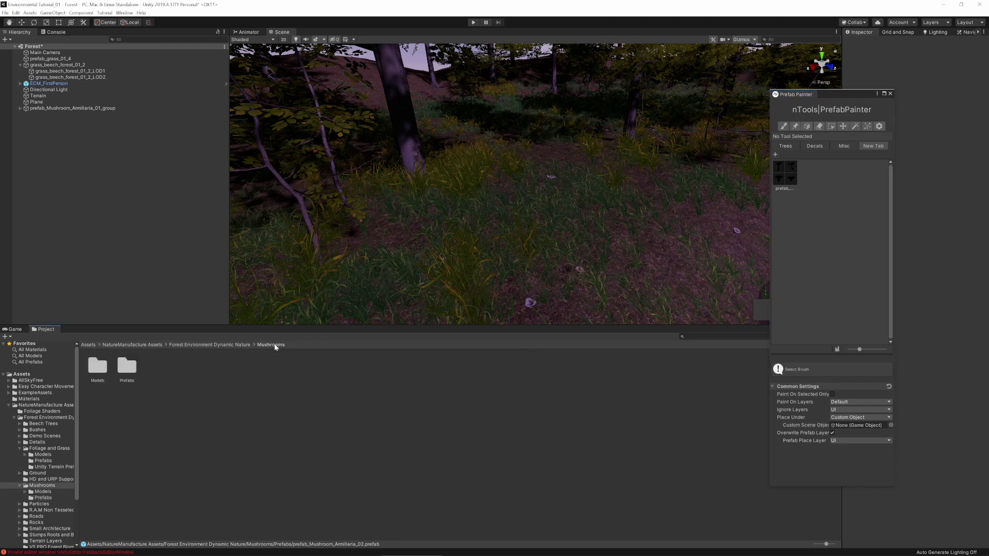
click(209, 344)
double_click(423, 370)
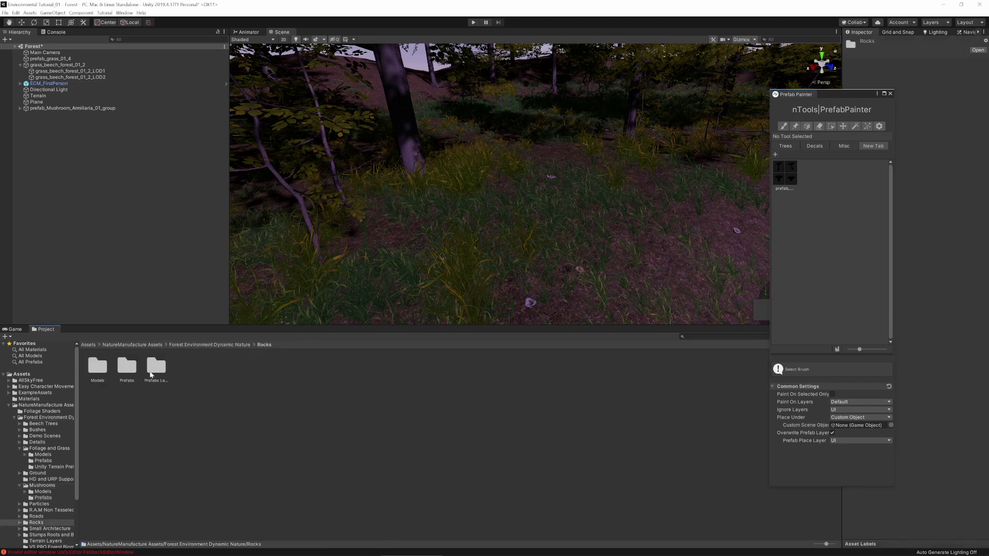
double_click(127, 368)
click(98, 368)
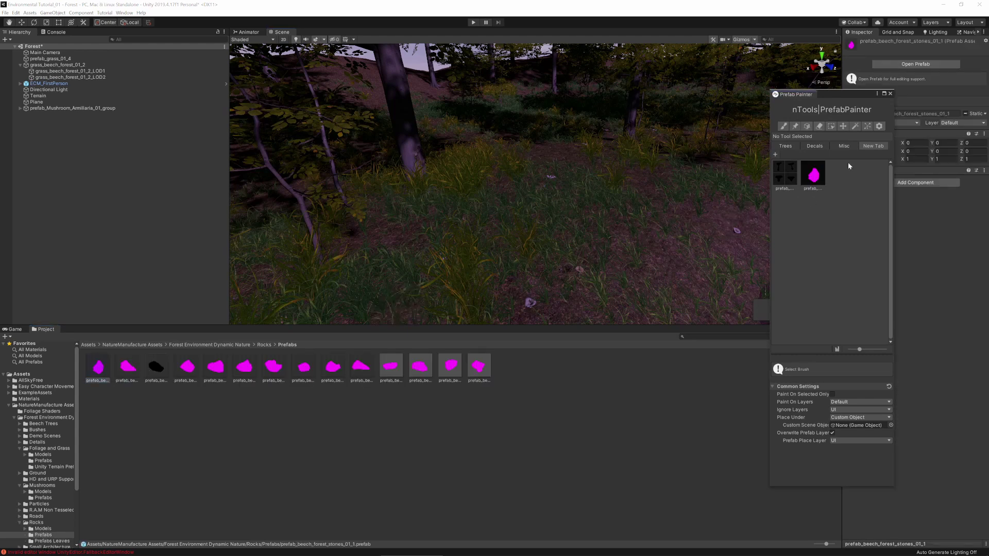
Step: Convert the forest stones brush to a multibrush
click(813, 175)
right_click(808, 175)
click(834, 281)
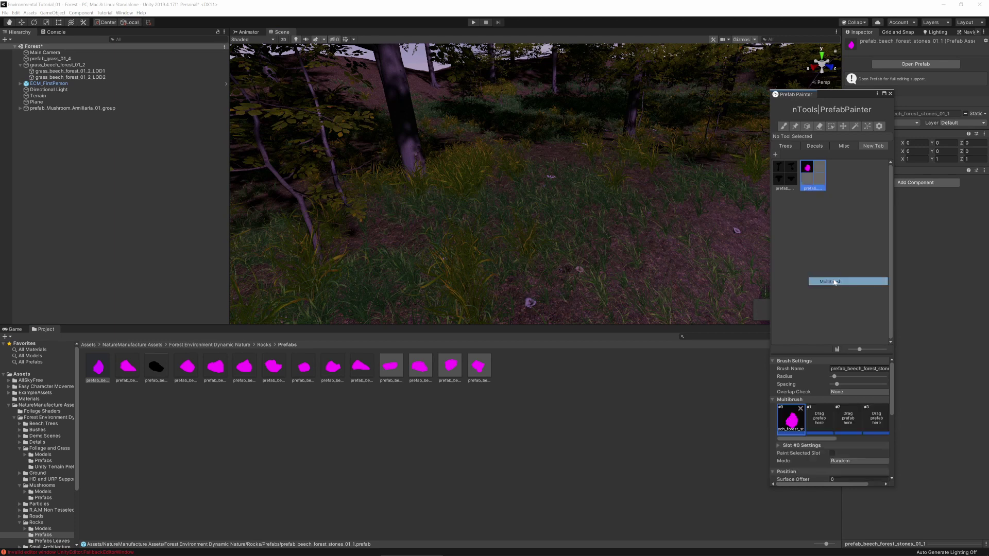
Step: Fill the multibrush's empty slots with the remaining thirteen forest stone prefabs
shift+click(484, 375)
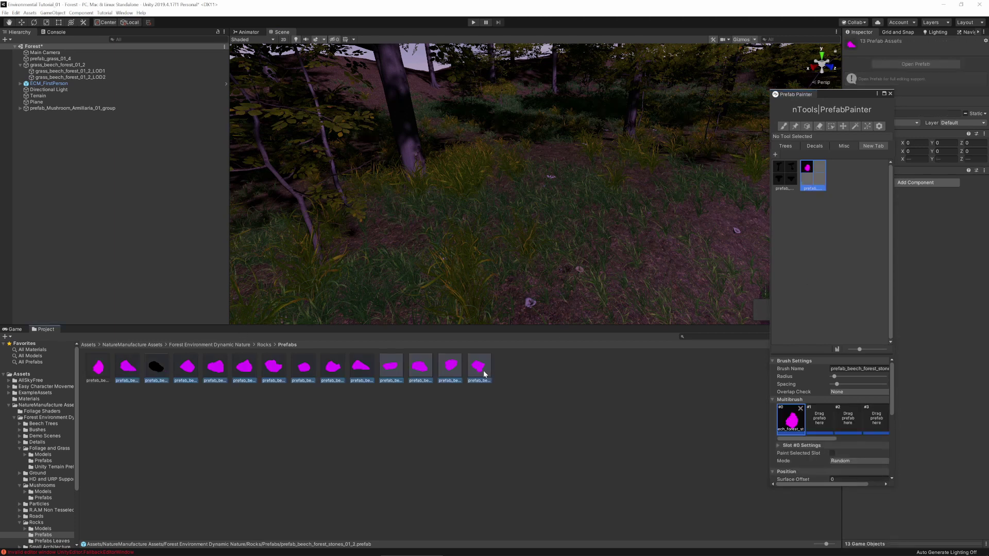
mouse_move(796, 417)
mouse_down()
mouse_move(824, 418)
mouse_move(801, 412)
mouse_up()
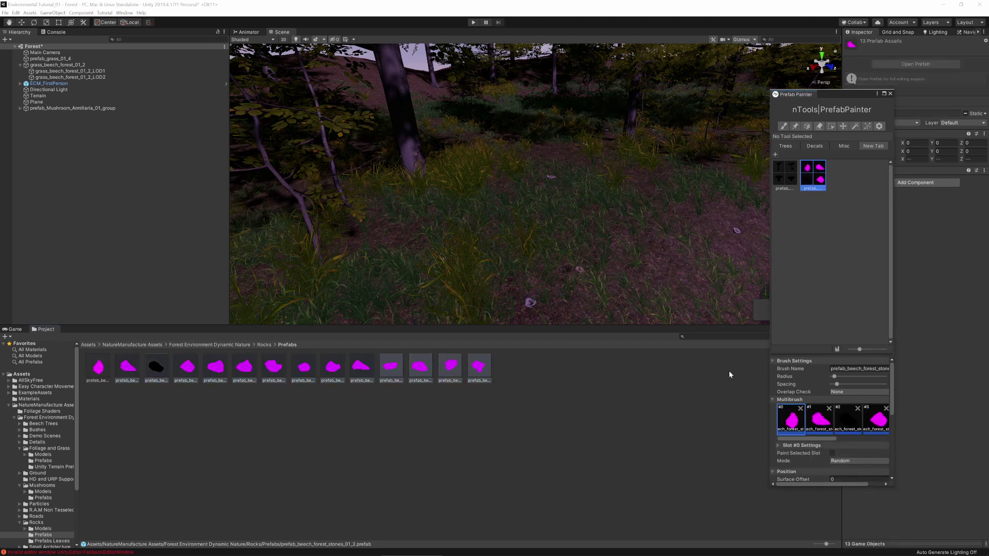
Step: Paint the first stones onto the grassy ground beside the lake with the Brush tool
click(784, 126)
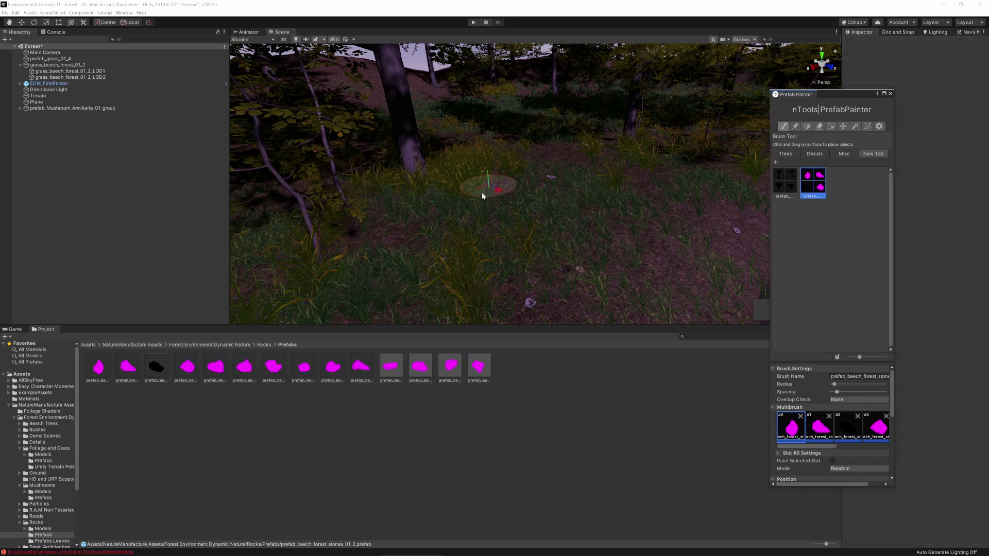
click(590, 222)
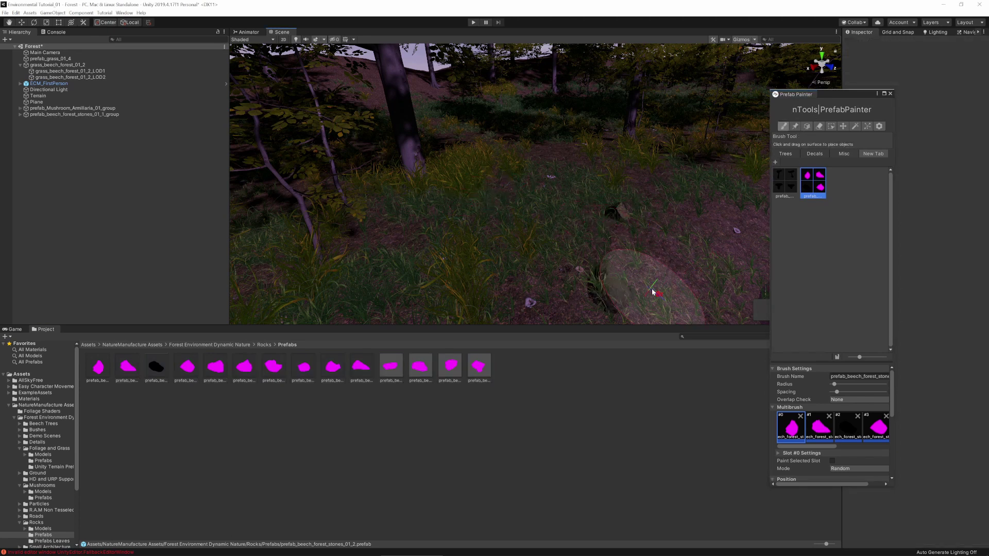
scroll(680, 206, down, 5)
right_drag(680, 210, 375, 229)
mouse_move(274, 239)
right_down()
mouse_move(640, 209)
mouse_move(468, 218)
mouse_move(474, 260)
mouse_move(402, 213)
mouse_move(592, 247)
right_up()
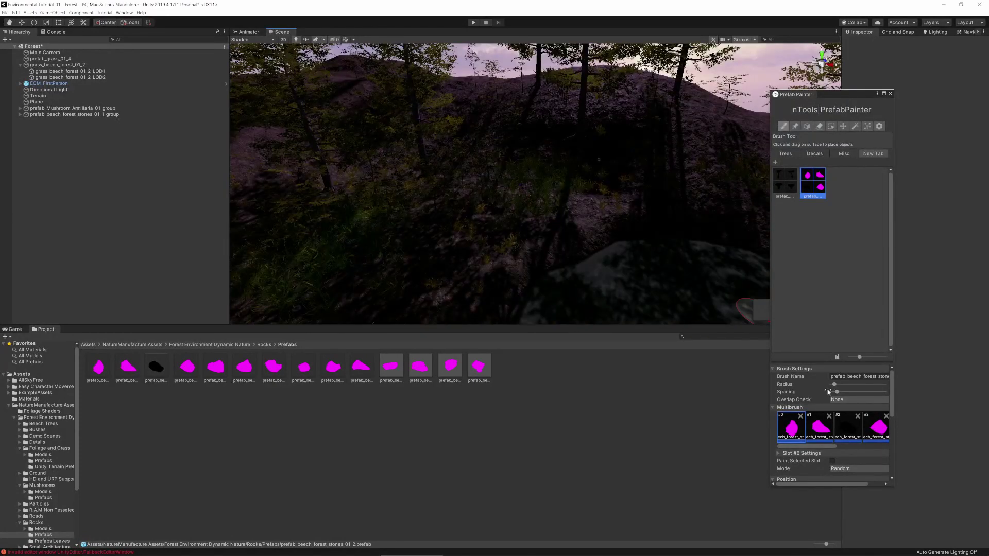
Step: Randomize the stone brush's Y rotation and set its maximum uniform scale to 5
scroll(815, 437, down, 4)
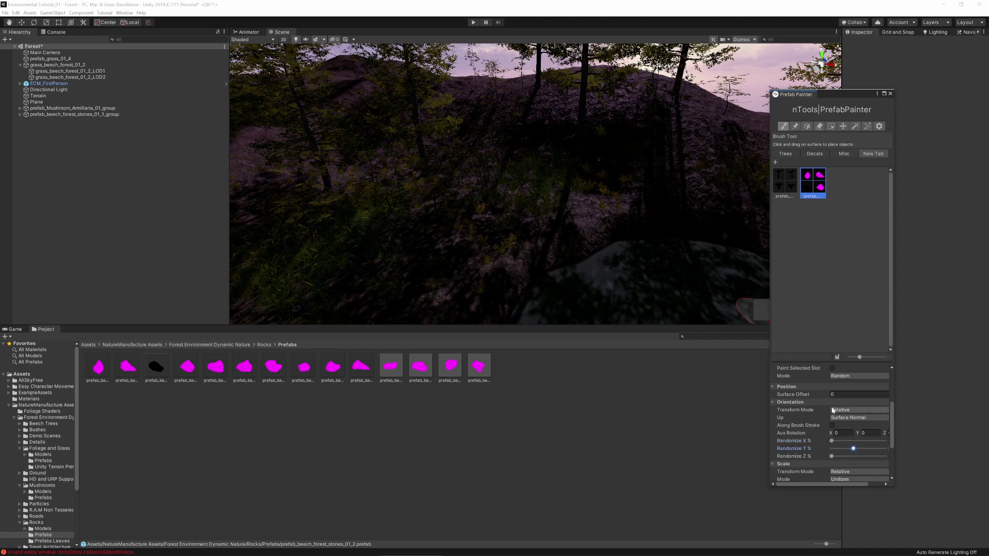
scroll(802, 421, down, 3)
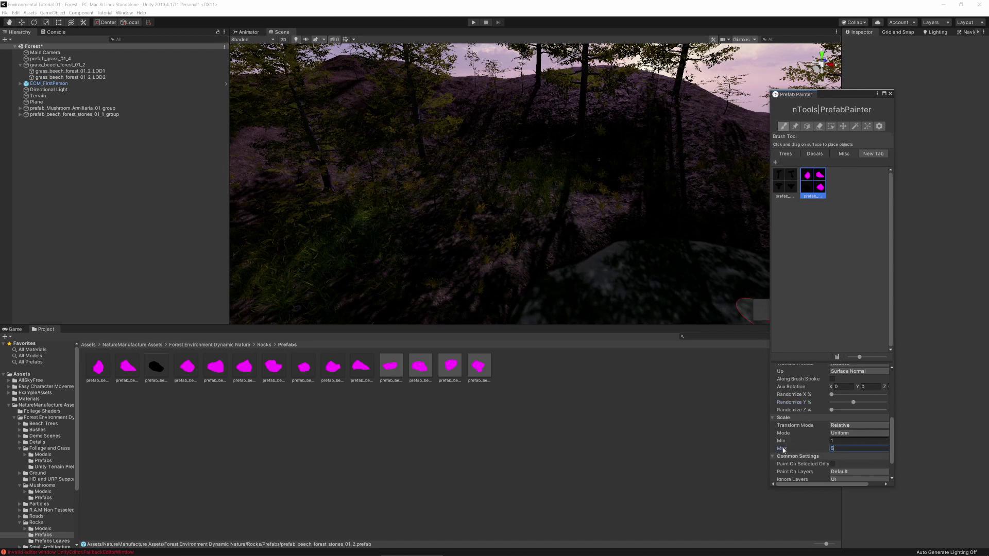
Step: Paint stones of varied sizes along the lake shore and among the nearby trees
click(459, 267)
right_drag(580, 291, 610, 112)
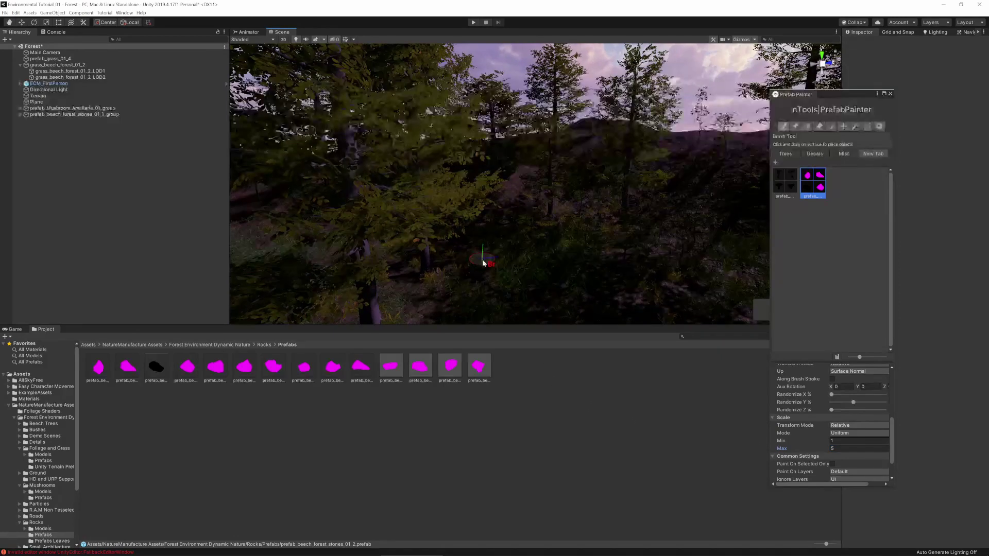
middle_drag(482, 307, 483, 283)
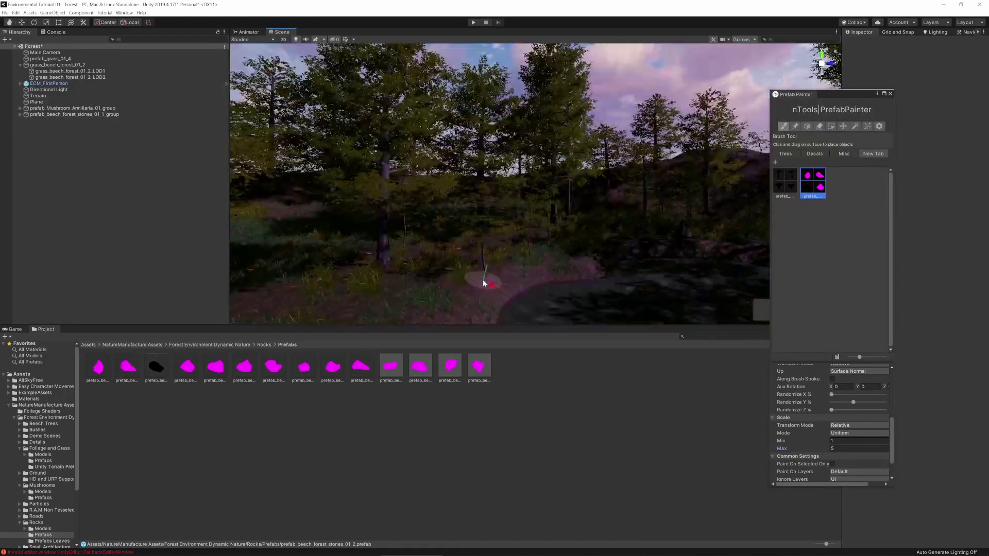
middle_drag(345, 319, 548, 280)
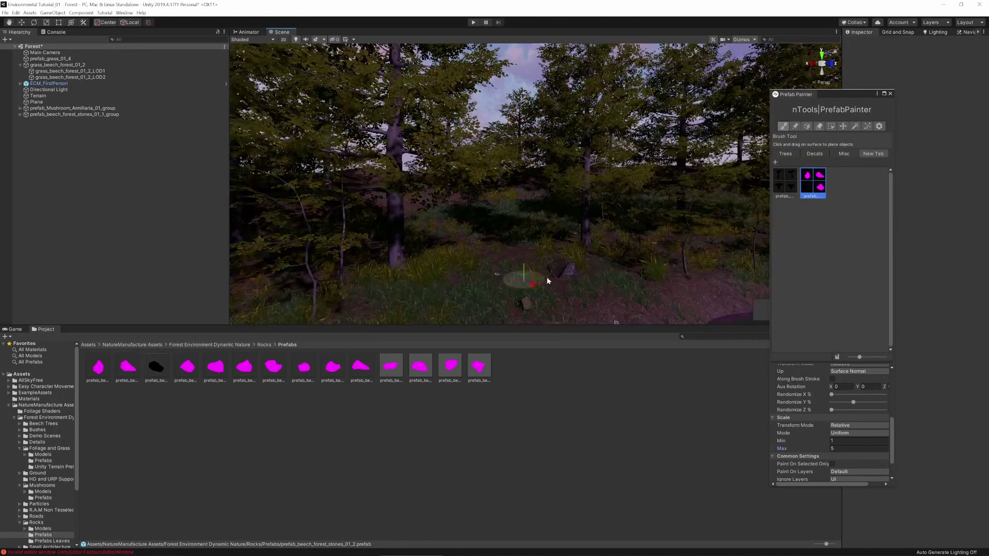
right_drag(525, 305, 446, 309)
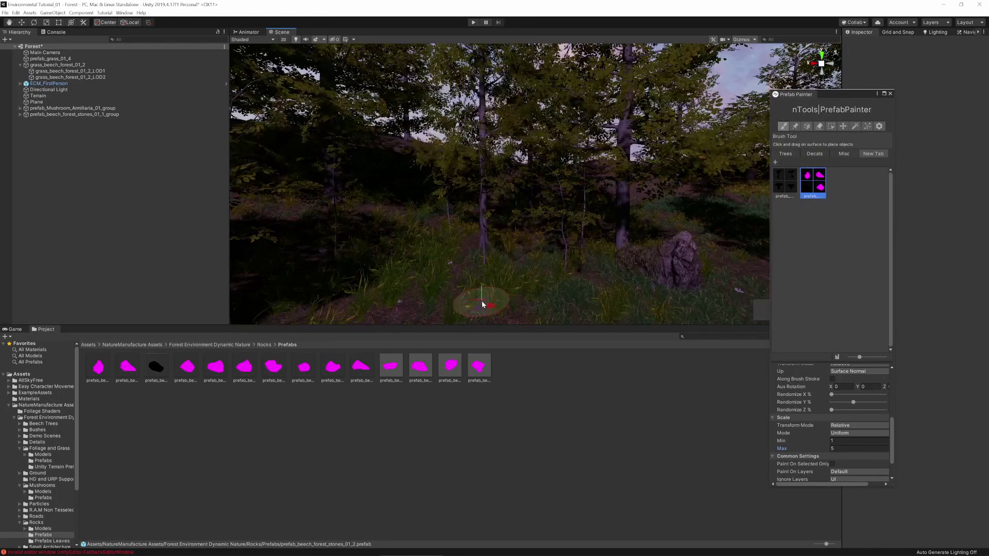
scroll(592, 312, down, 3)
click(484, 296)
mouse_move(625, 290)
right_down()
mouse_move(662, 296)
mouse_move(756, 344)
right_up()
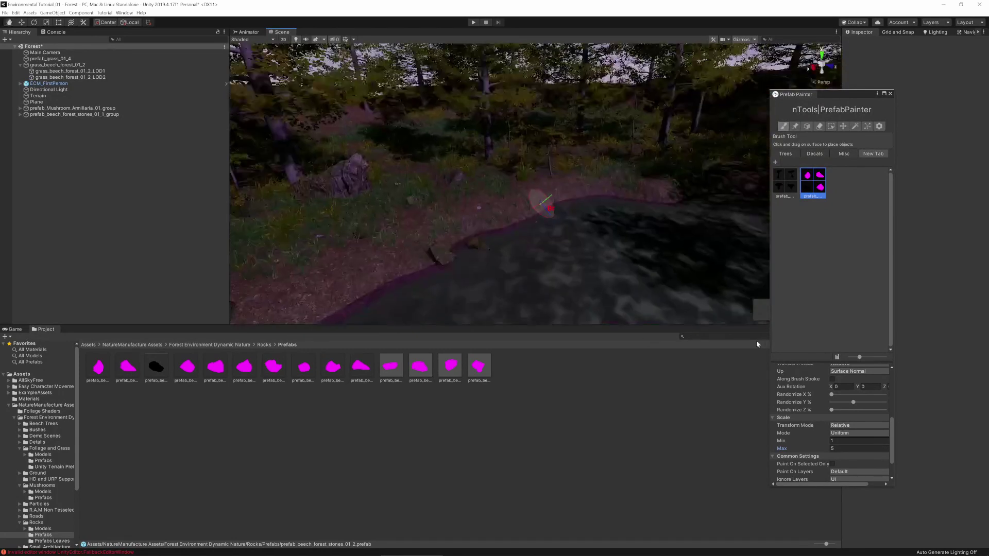
Step: Scatter more stones of varied sizes over the wooded hillsides around the lake
mouse_move(661, 174)
middle_down()
mouse_move(669, 227)
mouse_move(659, 238)
middle_up()
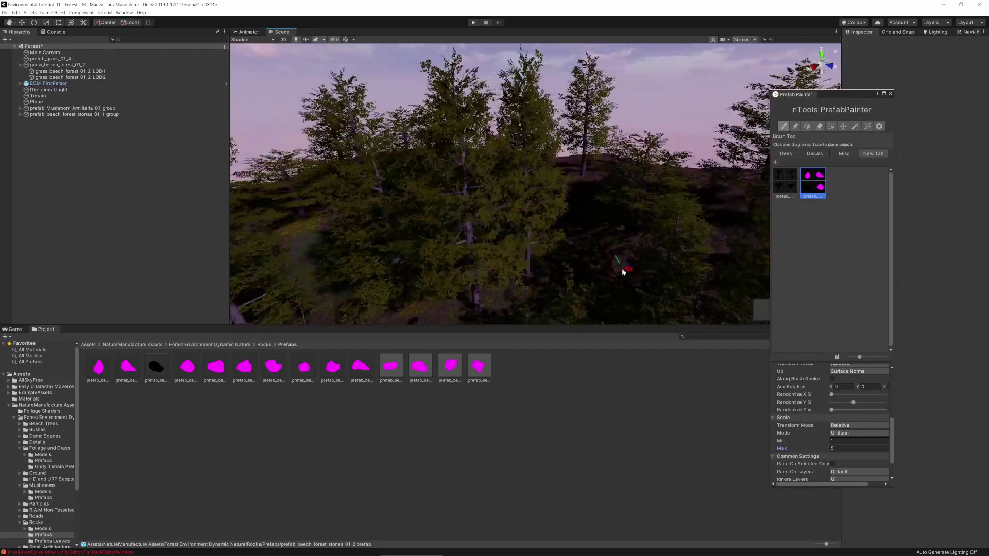
right_drag(442, 280, 756, 278)
scroll(483, 227, down, 3)
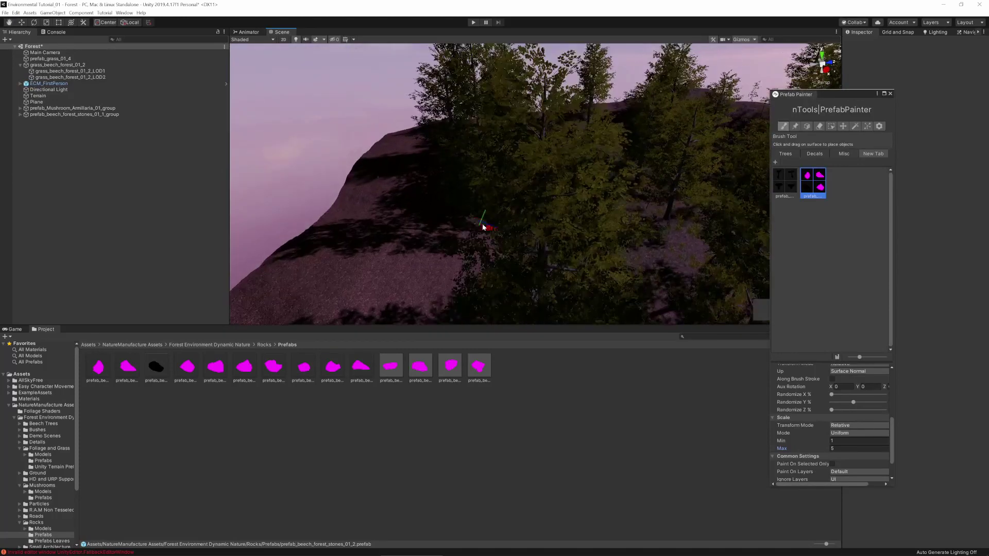
middle_drag(501, 261, 418, 272)
scroll(385, 250, down, 3)
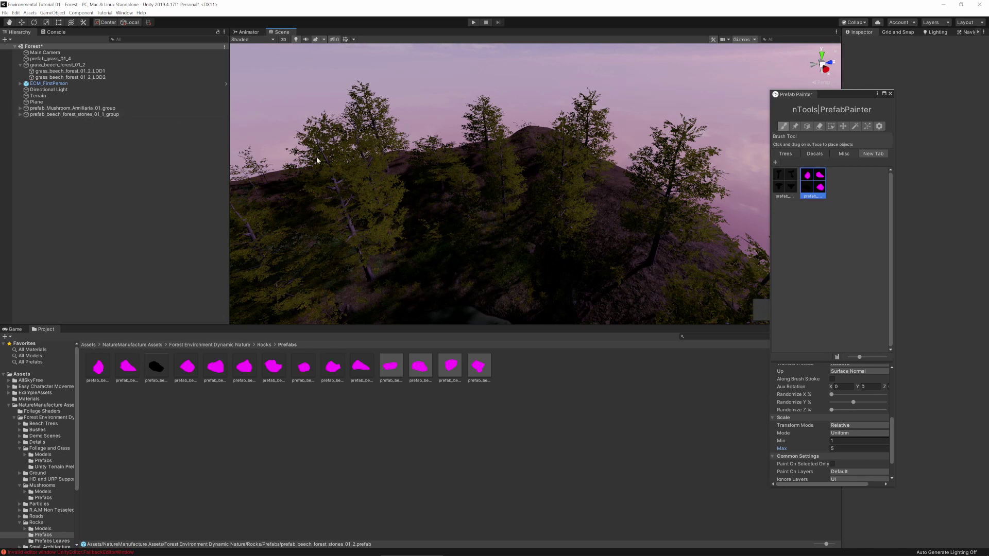
right_drag(316, 161, 499, 243)
middle_drag(499, 243, 511, 214)
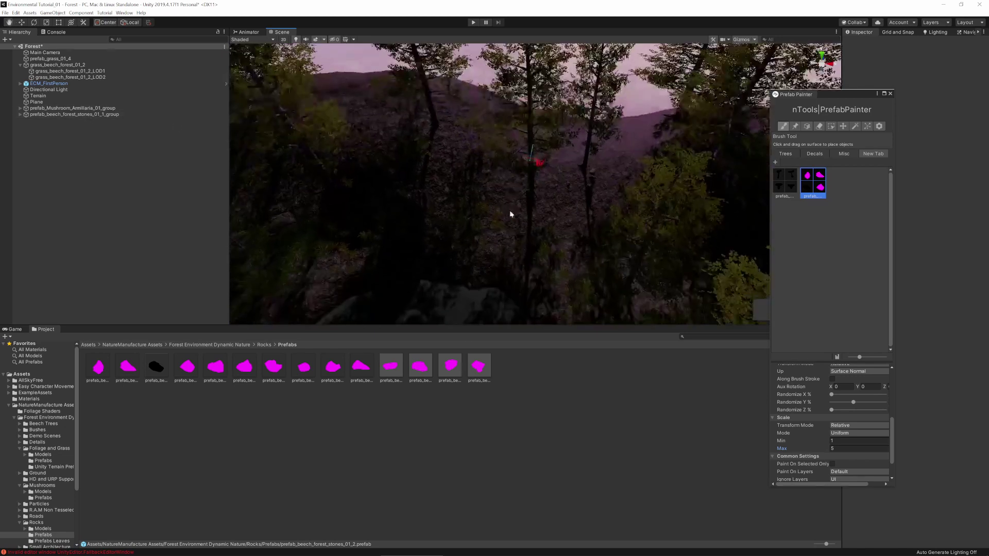
Step: Review the prefab instances inside the mushroom group and the forest stones group
click(21, 109)
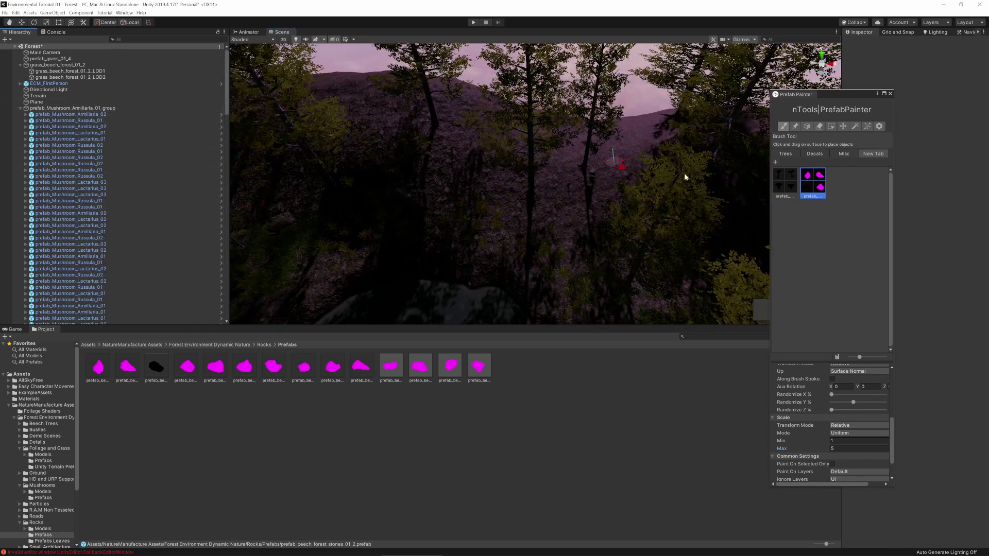
click(19, 108)
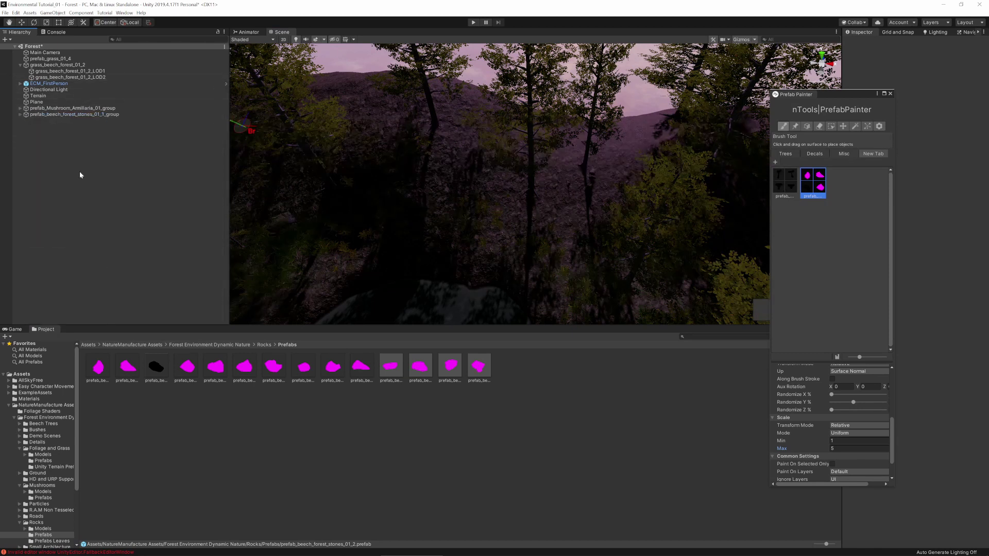
click(20, 115)
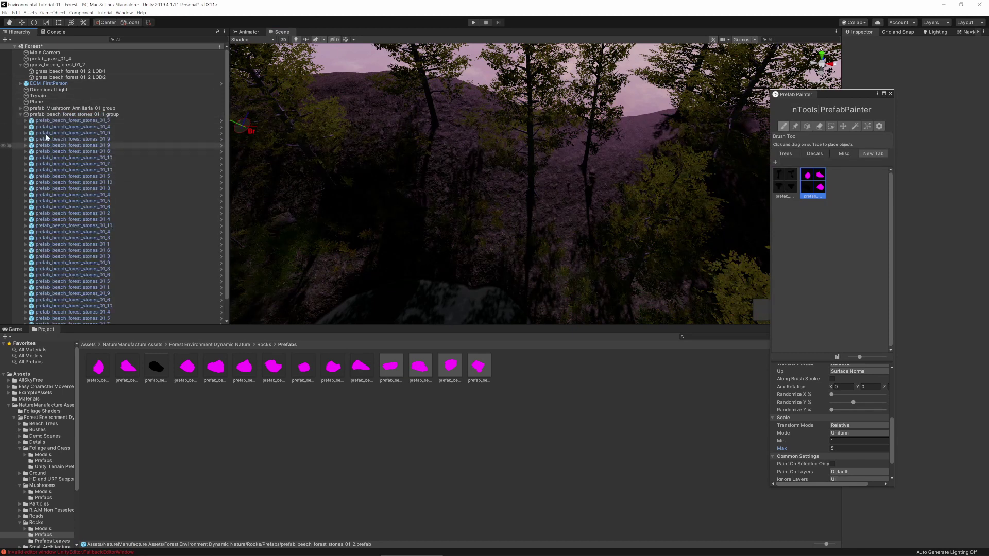
click(20, 114)
Step: Run the scene in Play mode, walk among the painted rocks by the lake and in the forest, and stop it
right_drag(530, 242, 690, 263)
middle_drag(691, 262, 547, 201)
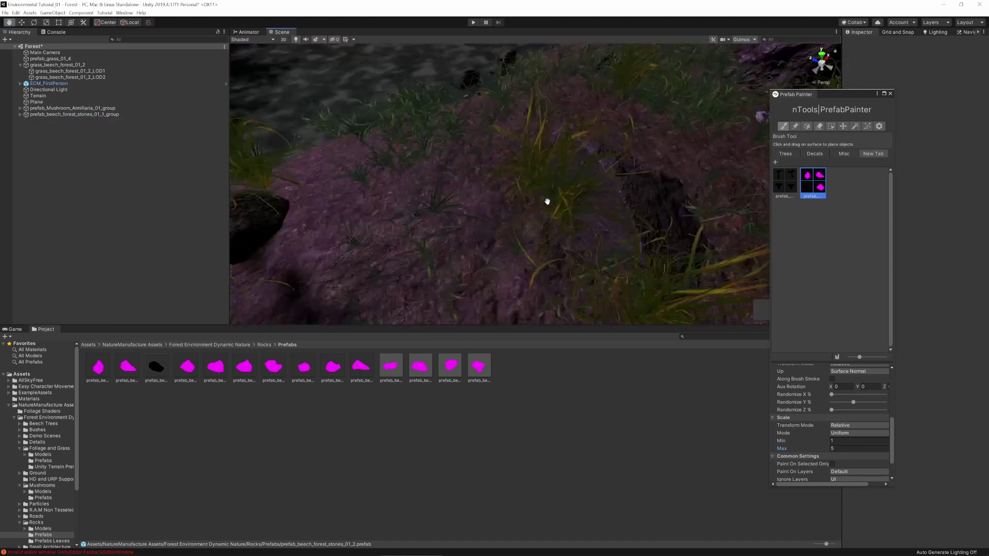
scroll(512, 211, down, 3)
scroll(556, 292, down, 3)
right_drag(512, 282, 560, 255)
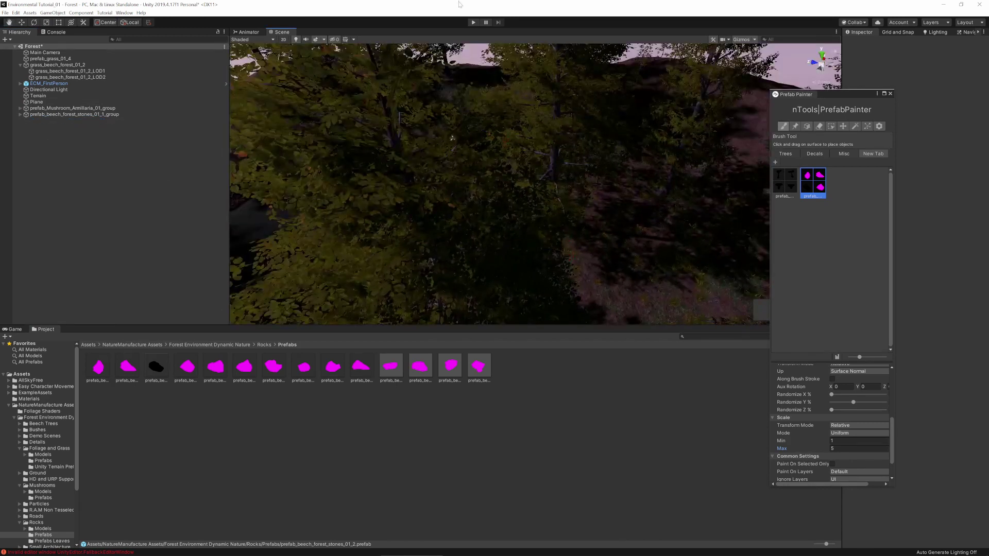
click(473, 22)
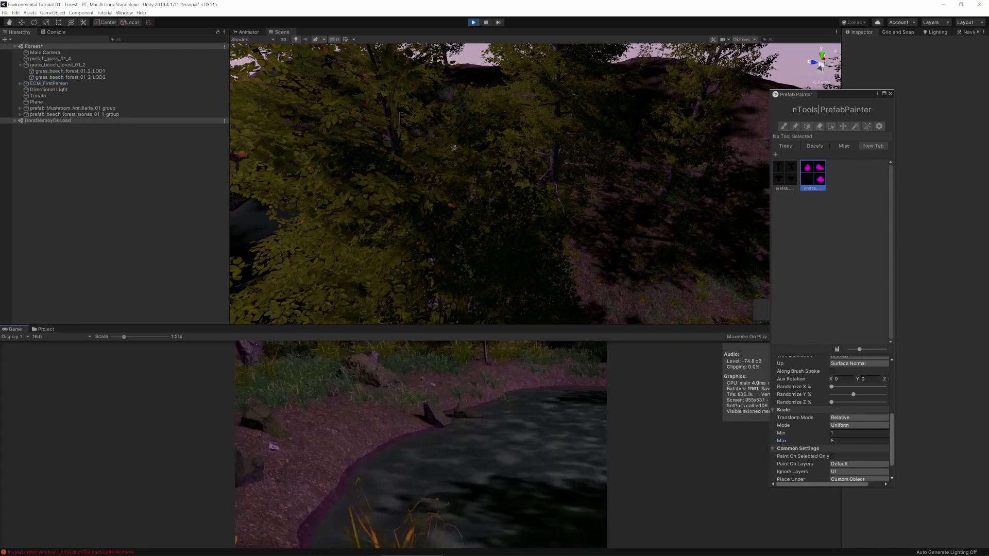
key(w)
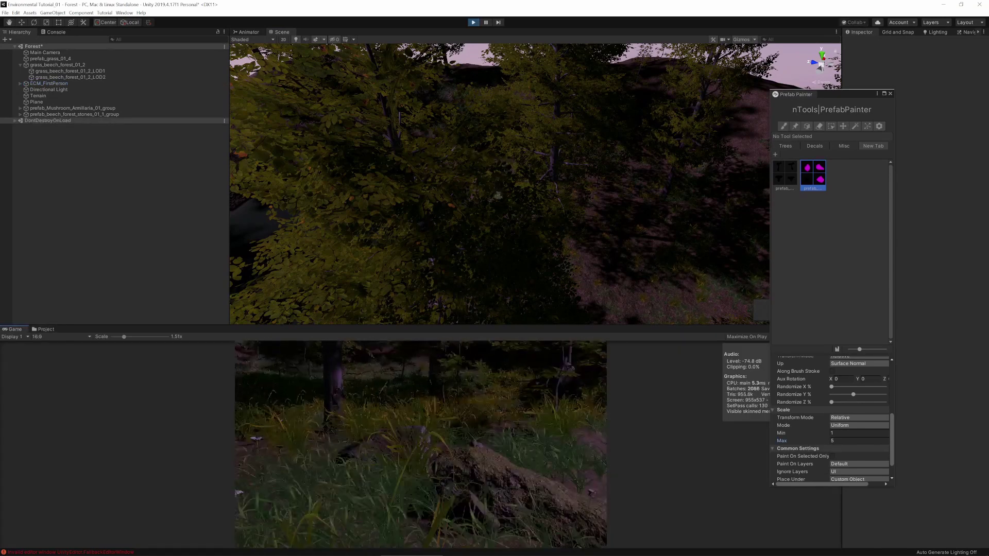
key(w)
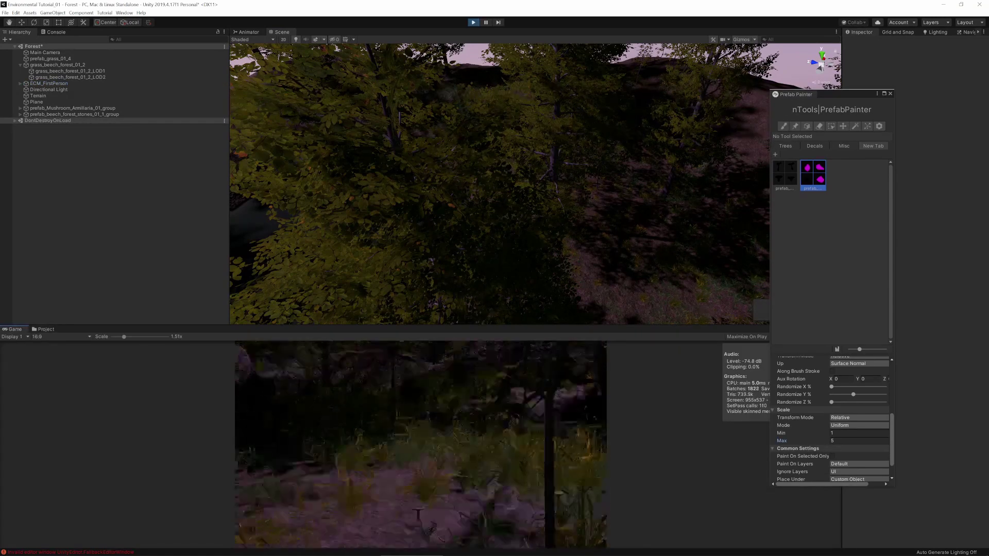
key(w)
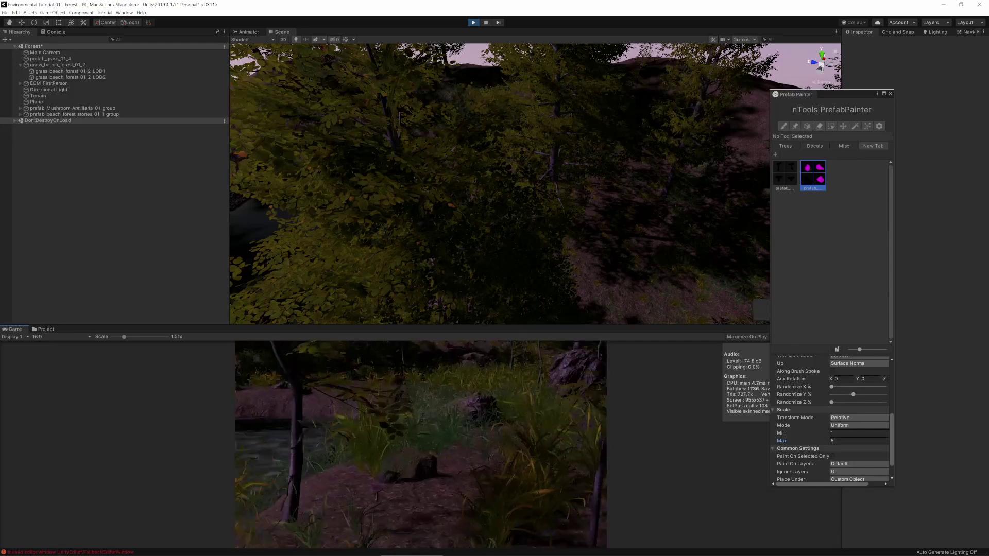
key(w)
key(Escape)
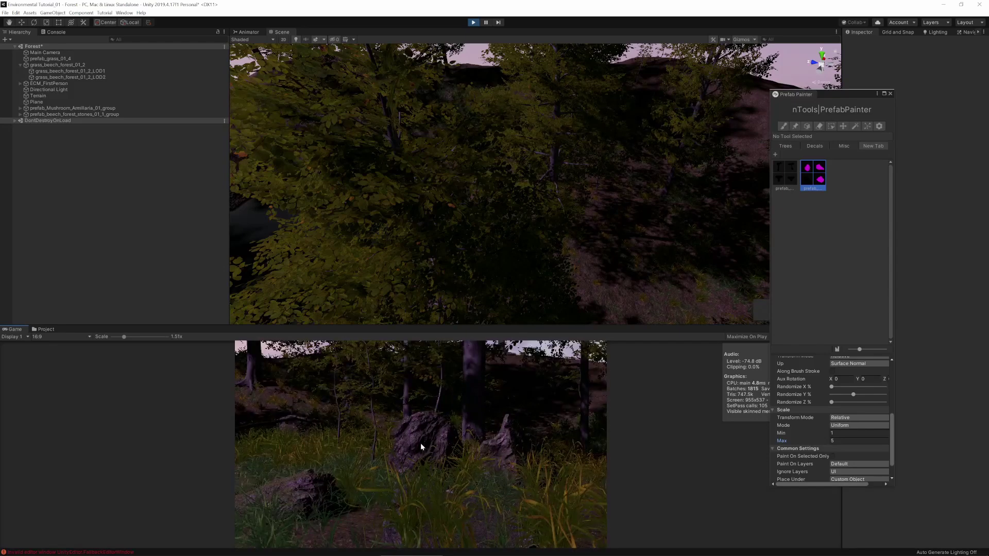
key(ctrl+p)
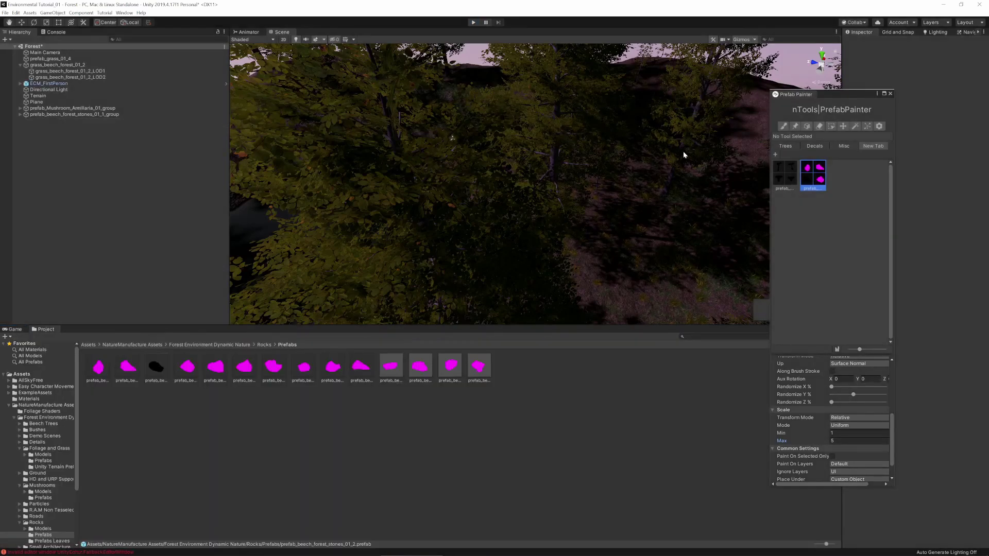
Step: Place prefab_beech_forest_stones_01_7 on the hillside, scaled uniformly to about 24.5 and rotated to about -98.7° on Y
middle_drag(342, 159, 576, 171)
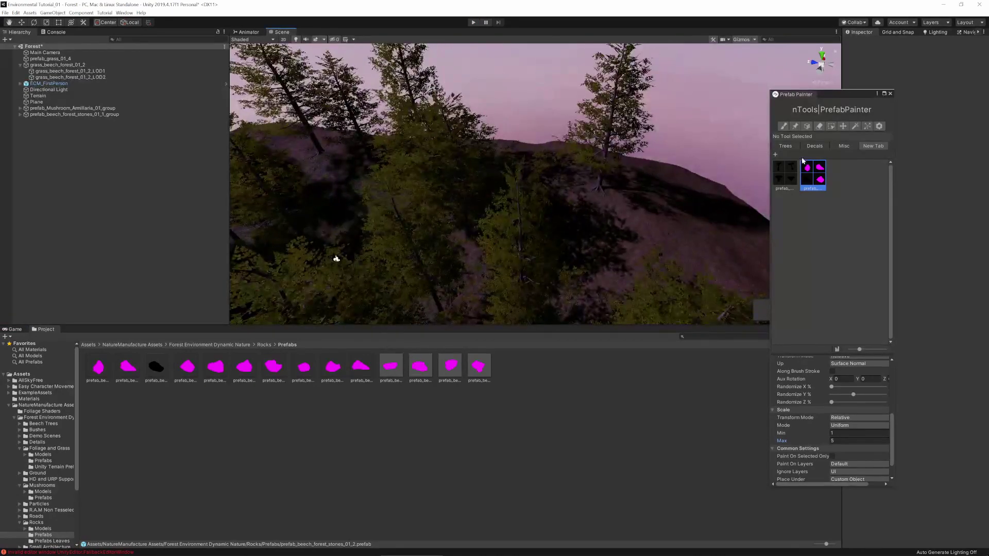
click(268, 366)
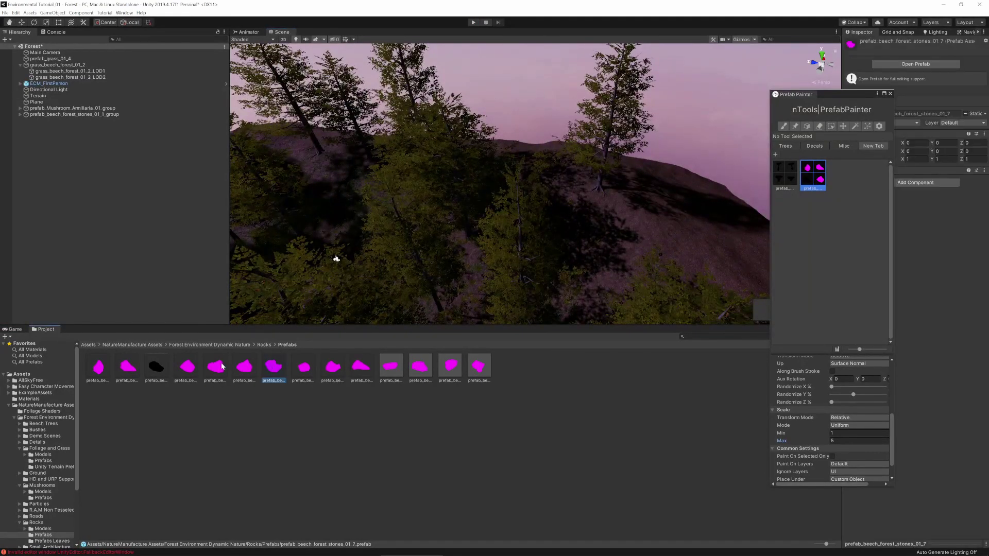
drag(634, 232, 477, 166)
key(w)
mouse_move(424, 190)
right_down()
mouse_move(447, 204)
mouse_move(412, 204)
right_up()
key(e)
drag(408, 215, 533, 187)
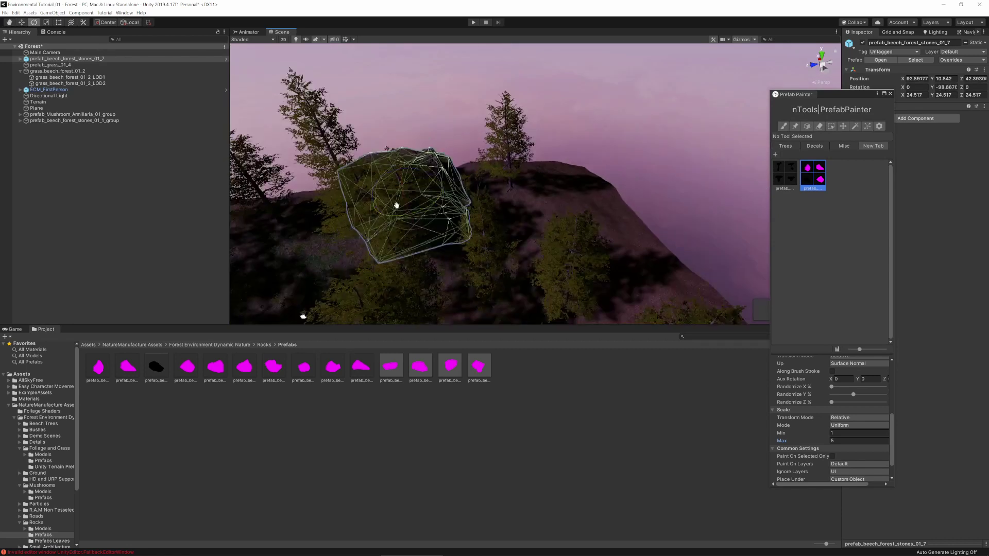
Step: Move the huge rock to the terrain's outer edge, at about X 92.3 and Z 89.3
middle_drag(396, 205, 439, 208)
drag(508, 202, 267, 229)
middle_drag(267, 230, 436, 223)
drag(433, 232, 412, 249)
right_drag(548, 249, 502, 240)
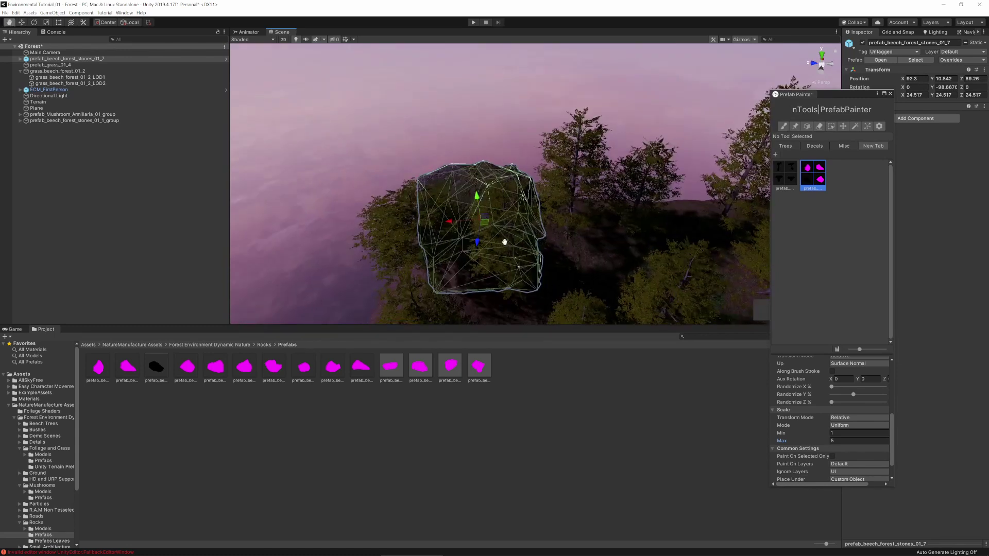
Step: Duplicate the huge rock and shift the copy alongside the original at the terrain's edge
key(ctrl+d)
drag(486, 224, 459, 227)
right_drag(718, 253, 564, 291)
alt+drag(564, 291, 503, 64)
Step: Add prefab_beech_forest_stones_01_12 beside the edge rocks, scaled uniformly to about 102.9 and rotated to about -120.6° on Y
right_drag(608, 103, 486, 152)
middle_drag(646, 75, 510, 158)
right_drag(509, 158, 644, 147)
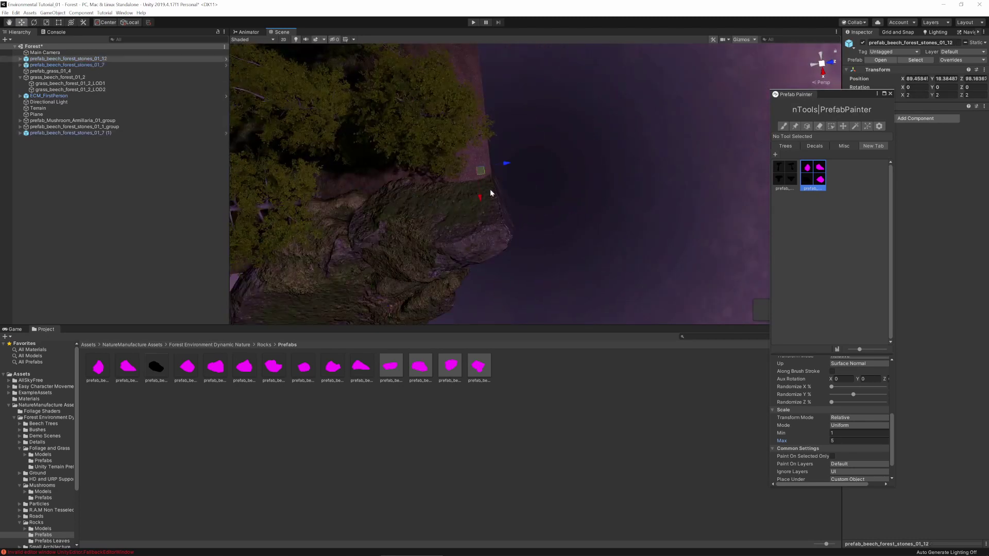
click(479, 170)
scroll(456, 138, up, 5)
key(e)
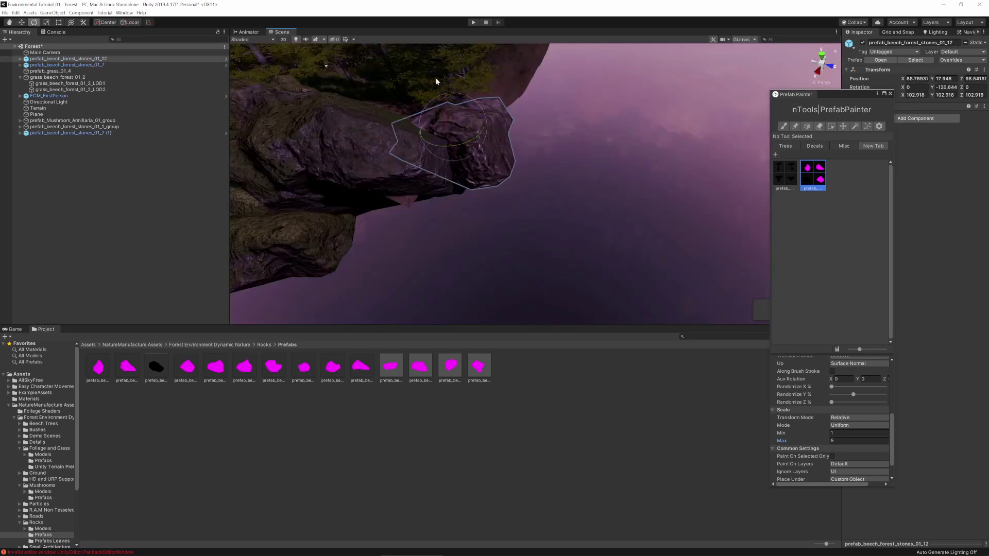
Step: Check the edge rocks in Play mode, then view the whole terrain from a distance
key(ctrl+p)
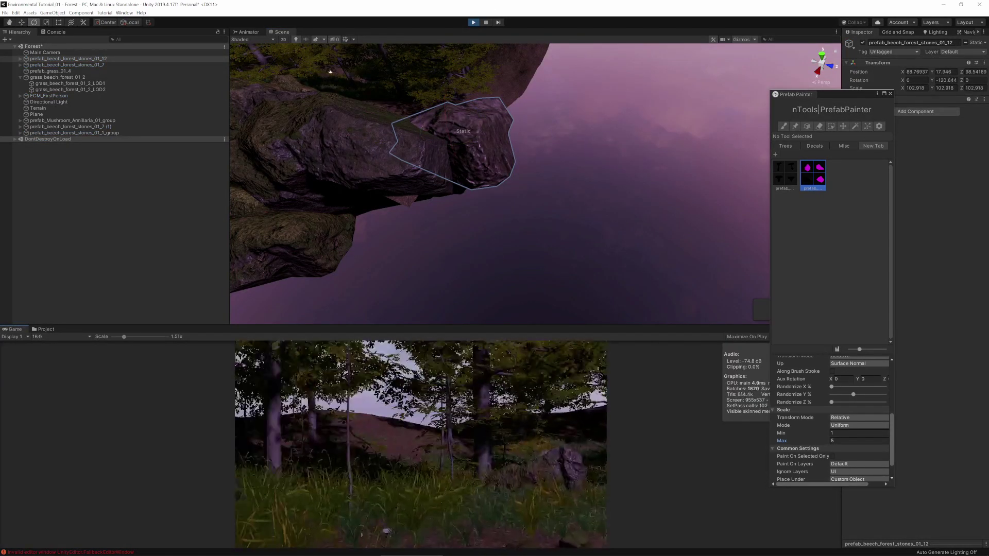
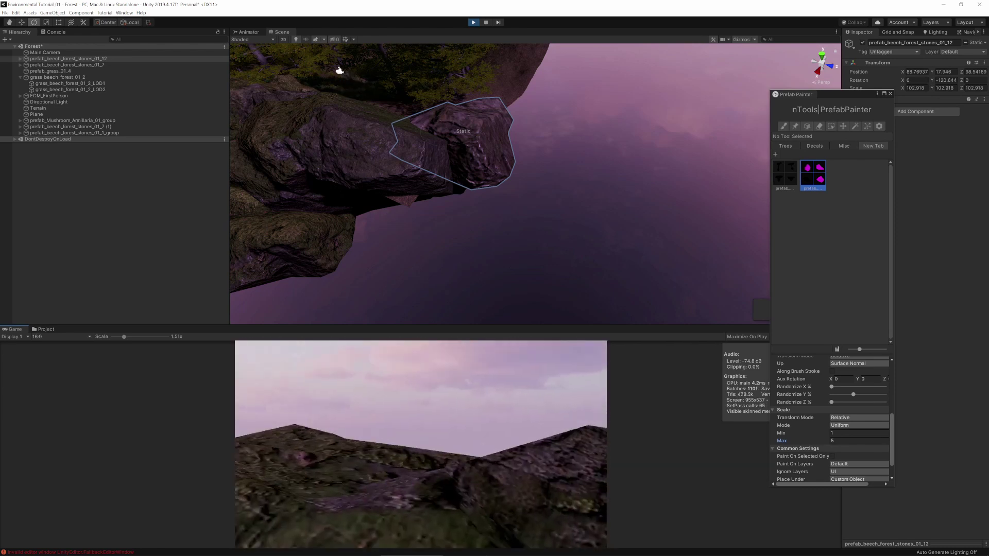
click(473, 22)
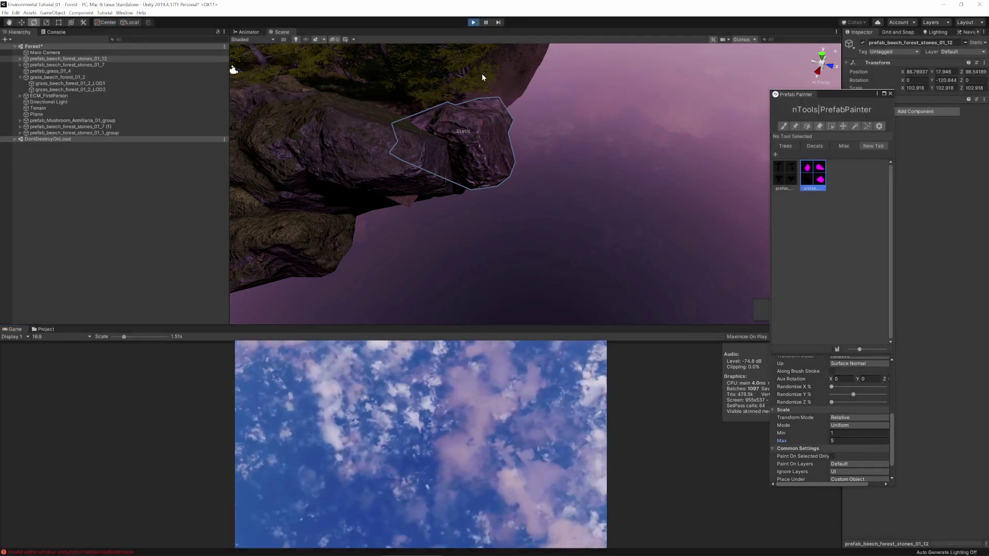
scroll(459, 163, down, 7)
middle_drag(447, 172, 453, 176)
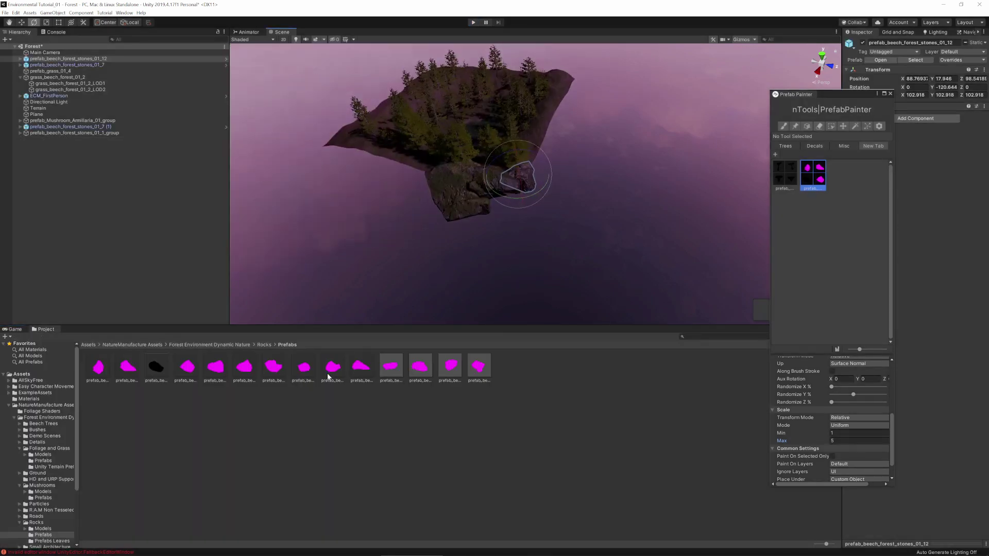
Step: Add more huge beech forest rocks around the terrain's edge, scaling, rotating and moving them into a cliff-like border
drag(378, 153, 379, 154)
right_drag(382, 156, 427, 223)
key(r)
drag(400, 195, 852, 179)
key(e)
key(w)
right_drag(448, 214, 408, 225)
mouse_move(391, 365)
mouse_down()
mouse_move(419, 132)
mouse_move(526, 180)
mouse_up()
key(e)
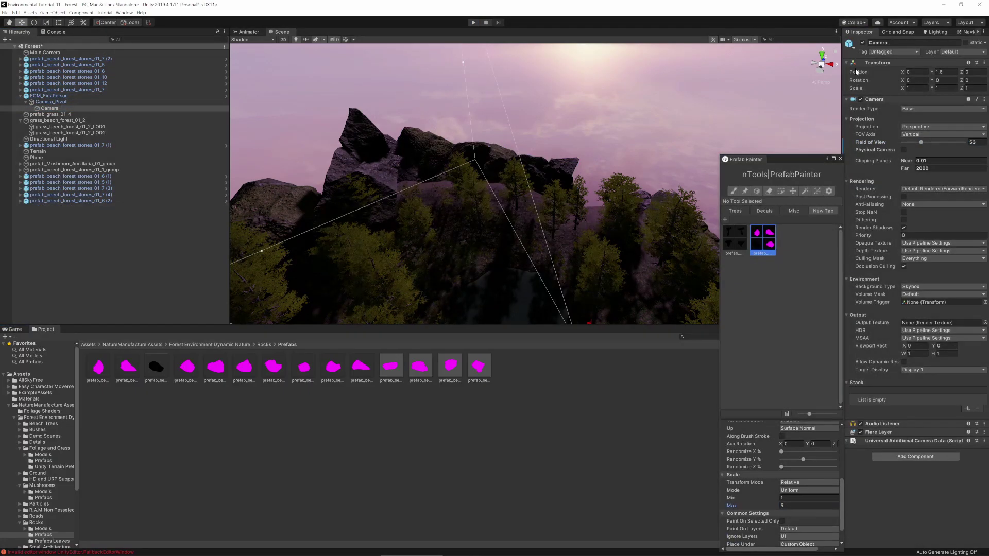
Step: Search the project assets for "bridge"
right_drag(511, 232, 518, 230)
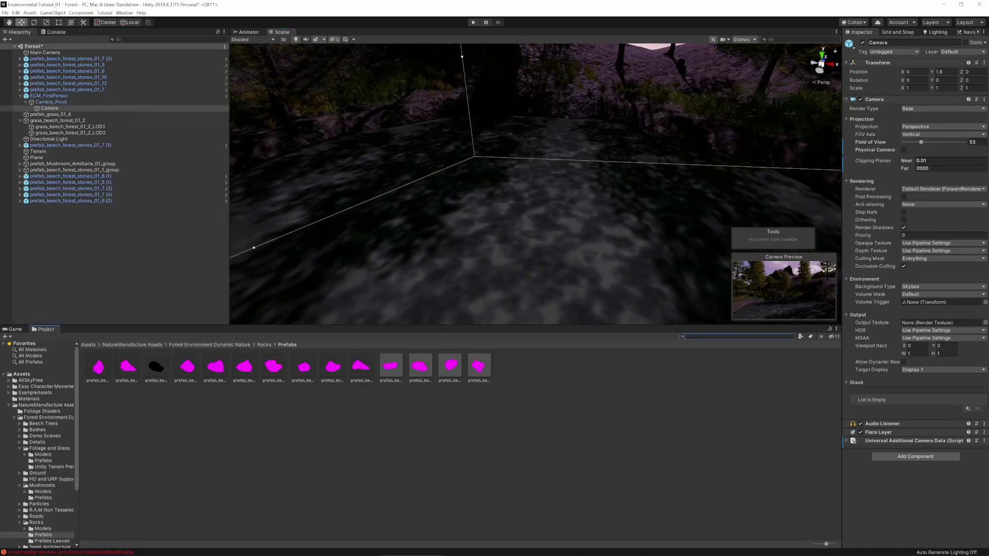
text(ig)
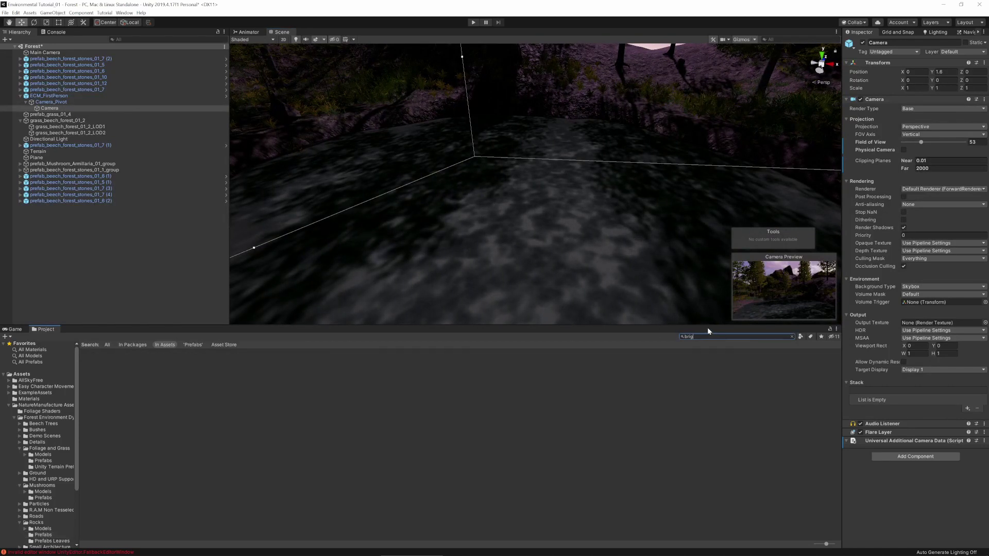
key(BackSpace)
text(dge)
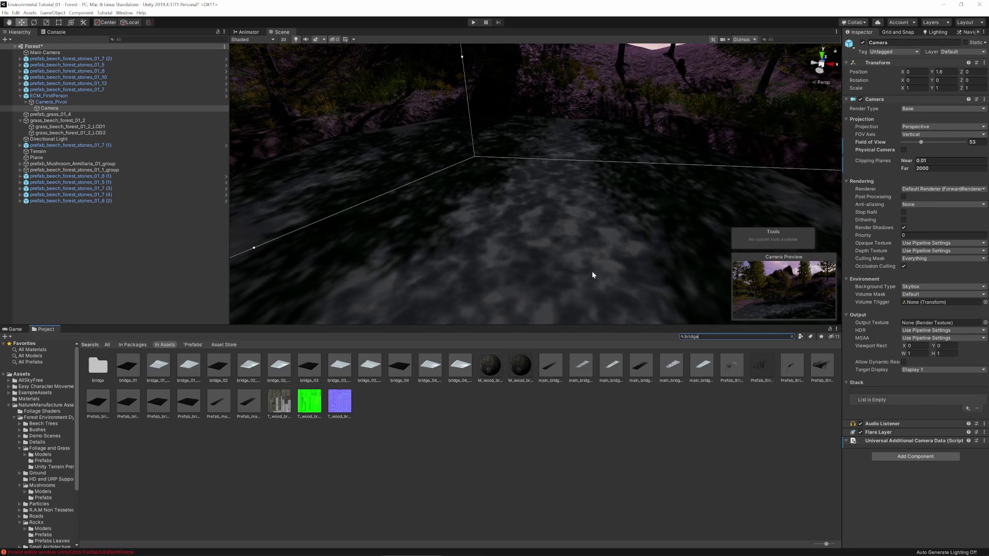
Step: Place Prefab_Bridge_4 over the water at about X 61.8, Y 10.8 and Z 66.2
right_drag(592, 275, 511, 297)
right_drag(588, 323, 644, 283)
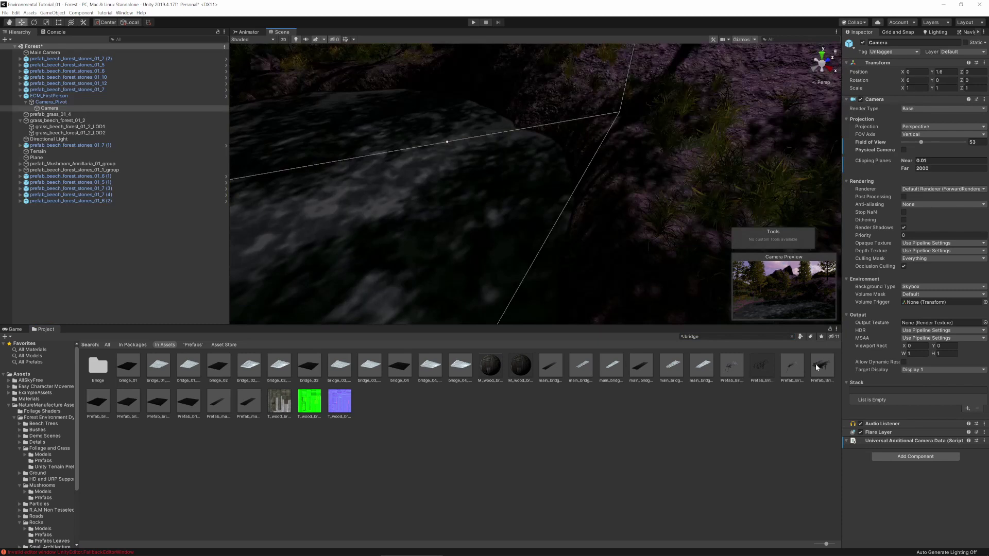
drag(815, 367, 447, 229)
drag(380, 216, 382, 219)
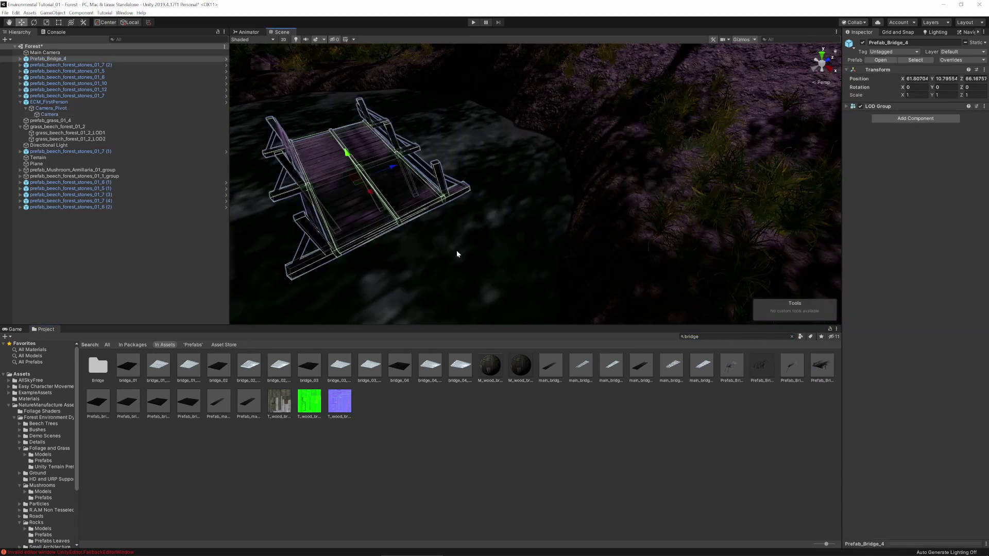
Step: Place Prefab_Bridge_3, Prefab_Bridge_2 and Prefab_Bridge_1 beside the first bridge to compare the variants
mouse_move(456, 250)
right_down()
mouse_move(348, 240)
mouse_move(392, 212)
mouse_move(467, 260)
right_up()
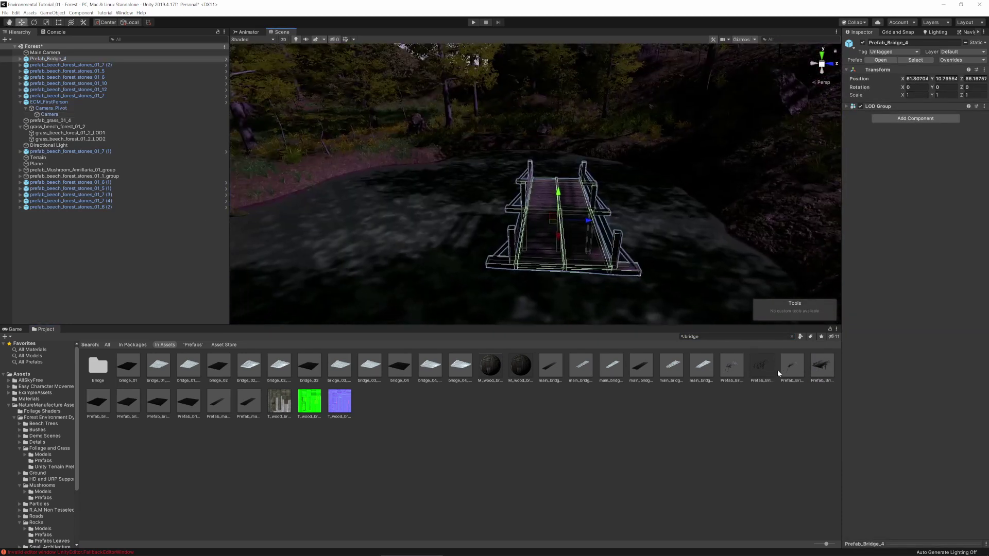
drag(461, 263, 430, 247)
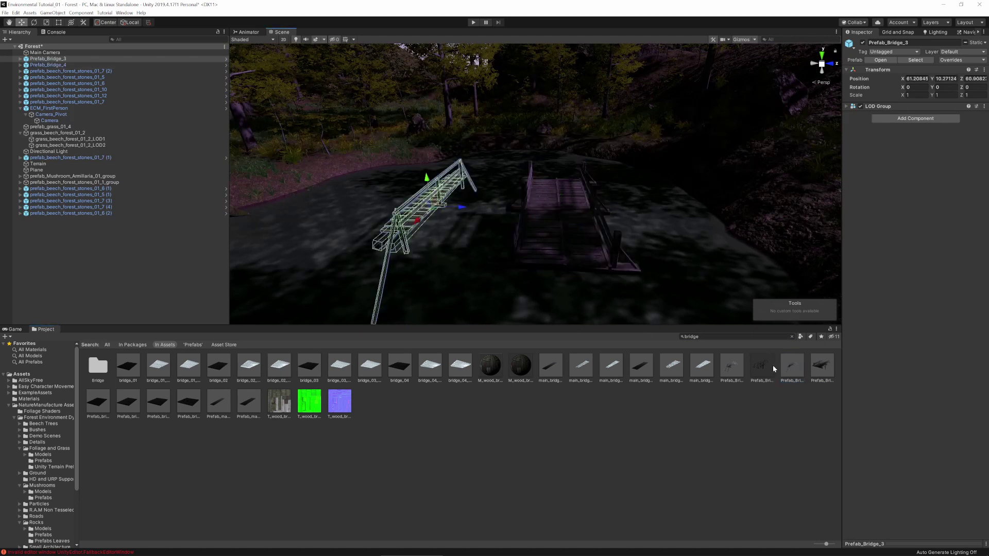
drag(757, 370, 355, 228)
key(f)
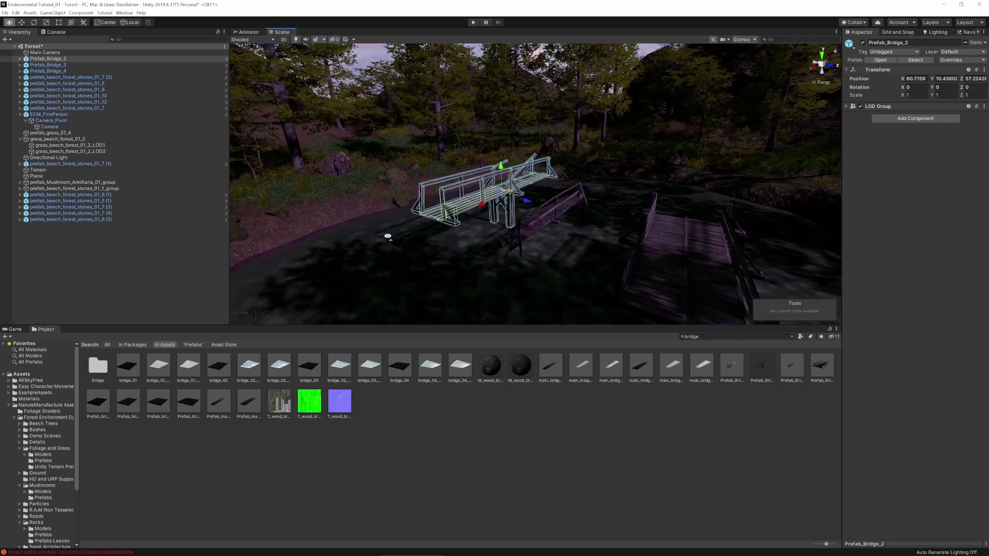
drag(729, 366, 397, 265)
right_drag(687, 281, 688, 265)
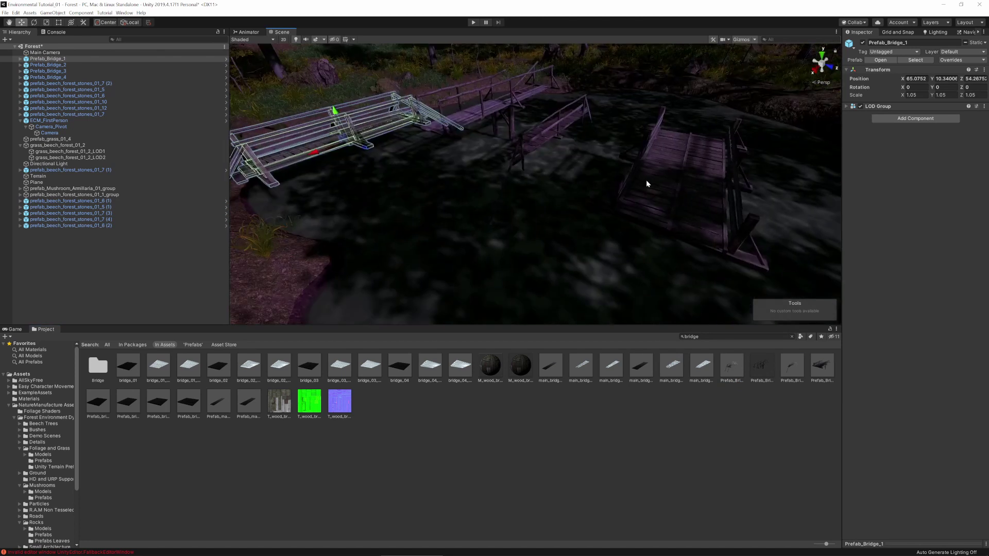
Step: Delete Prefab_Bridge_3, Prefab_Bridge_2 and Prefab_Bridge_1 from the scene
click(542, 143)
key(Delete)
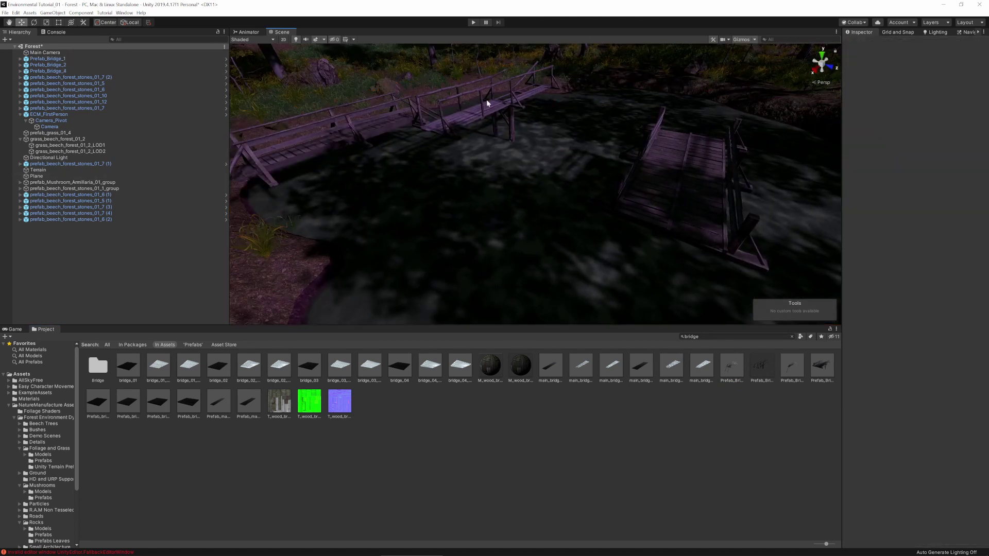
click(486, 99)
key(Delete)
click(338, 125)
key(Delete)
Step: Rotate Prefab_Bridge_4 to about 56.7° on Y and move it toward the shore at about X 66.8, Y 9.6 and Z 56.1
click(698, 195)
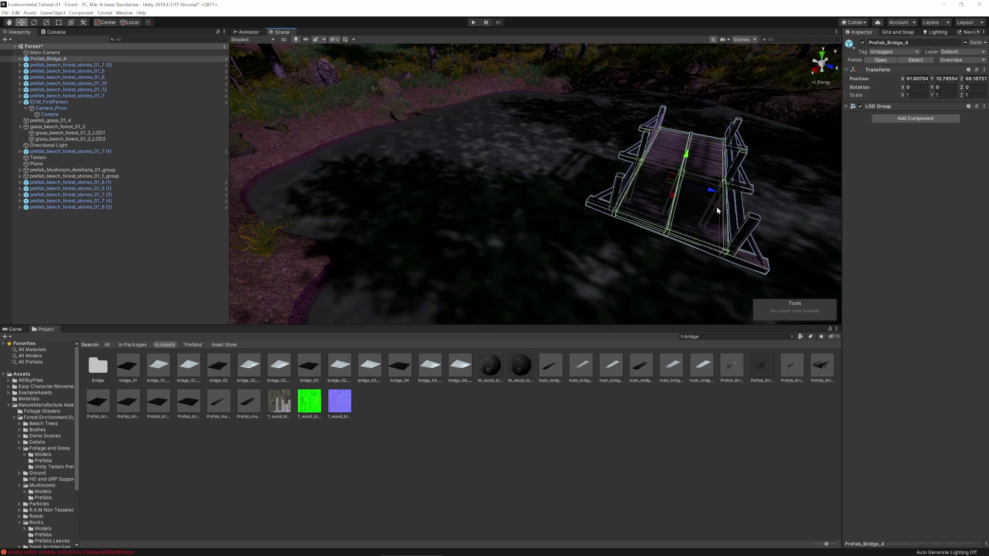
key(e)
drag(688, 199, 332, 178)
right_drag(333, 177, 359, 208)
middle_drag(359, 209, 381, 197)
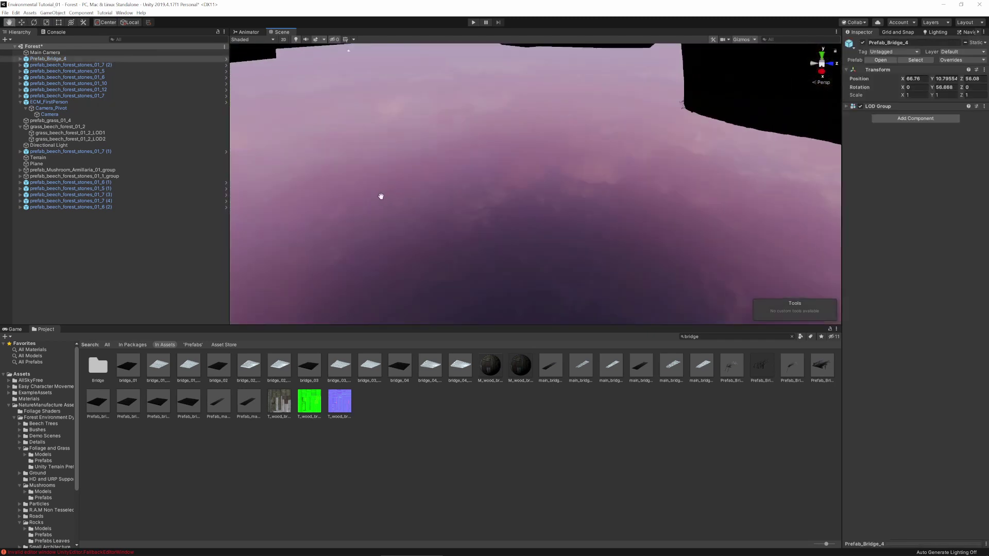
scroll(375, 203, down, 5)
scroll(539, 218, up, 4)
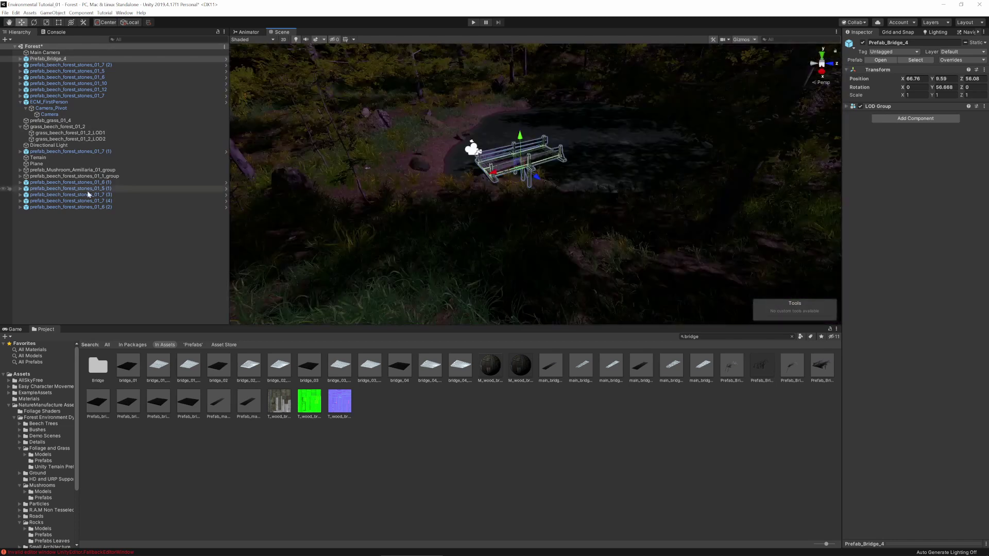
Step: Shift the bridge onto the bank at about X 67.3 and Z 53.1, raising it to about Y 9.96
double_click(48, 59)
drag(534, 192, 455, 208)
middle_drag(455, 208, 441, 214)
scroll(440, 214, up, 2)
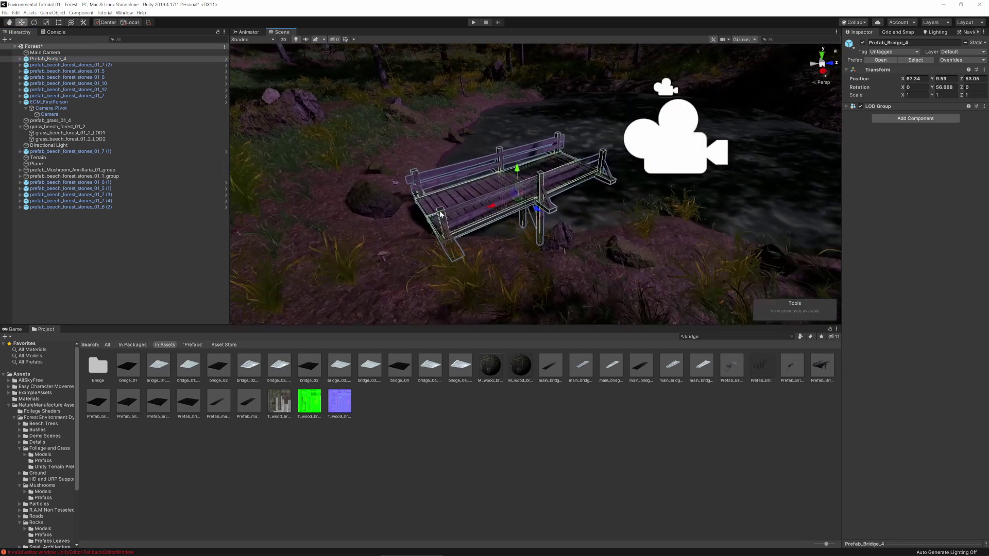
mouse_move(517, 168)
mouse_down()
mouse_move(516, 184)
mouse_move(522, 151)
mouse_up()
scroll(516, 184, up, 3)
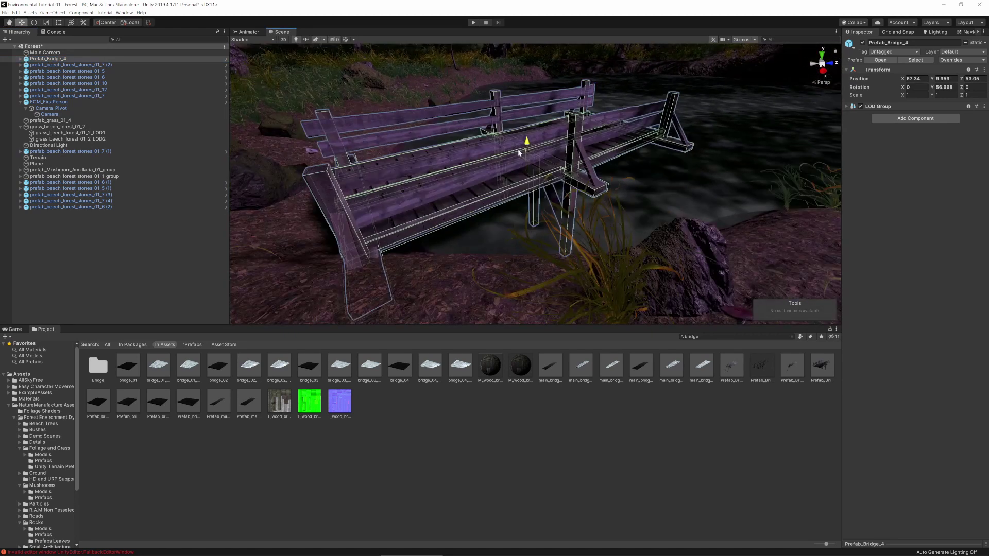
Step: Rotate the bridge to about 80.2° on Y and reposition it at about X 65.2, Y 9.4 and Z 52.2
key(e)
drag(559, 209, 532, 210)
middle_drag(531, 210, 614, 242)
key(w)
drag(603, 229, 550, 183)
drag(556, 150, 556, 155)
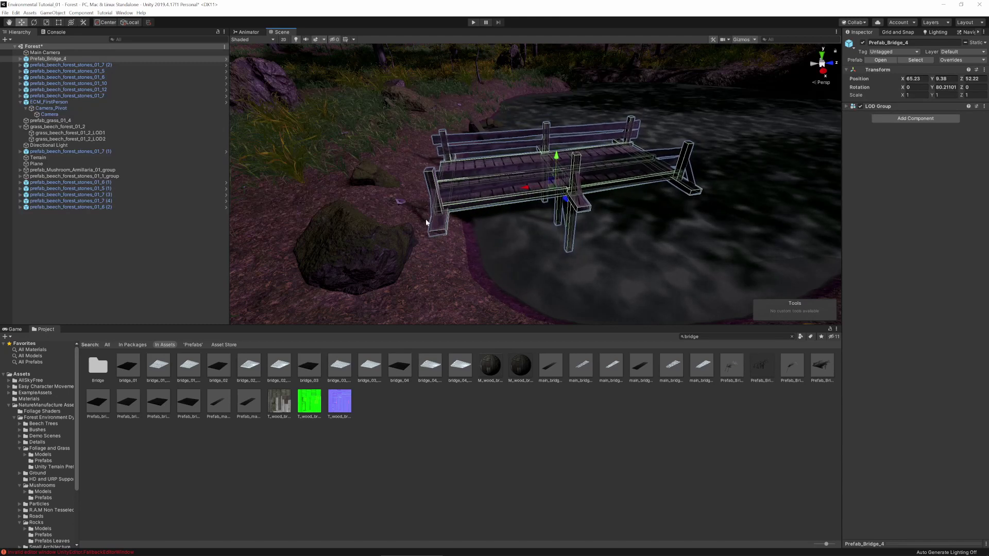
Step: Duplicate the bridge and align the copy with its far end at about X 64.2 and Z 58.4
middle_drag(629, 195, 472, 223)
key(ctrl+d)
drag(398, 208, 621, 201)
scroll(612, 195, up, 3)
drag(621, 200, 630, 201)
scroll(629, 201, down, 3)
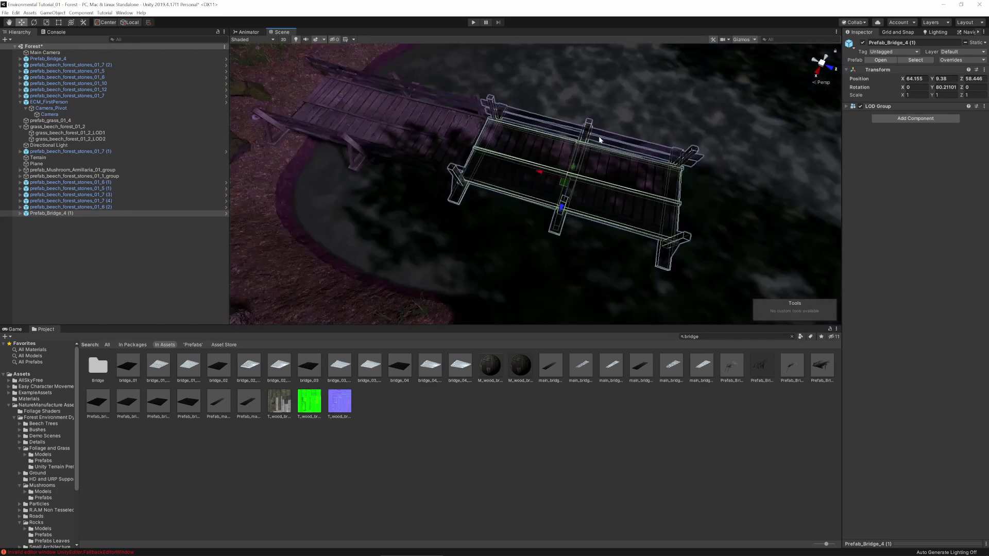
Step: Duplicate the bridge section twice more to span the water, with the last copy at about X 62 and Z 71.2
key(ctrl+d)
drag(530, 164, 721, 138)
alt+drag(673, 101, 458, 227)
drag(458, 233, 606, 153)
key(ctrl+d)
alt+drag(687, 153, 577, 154)
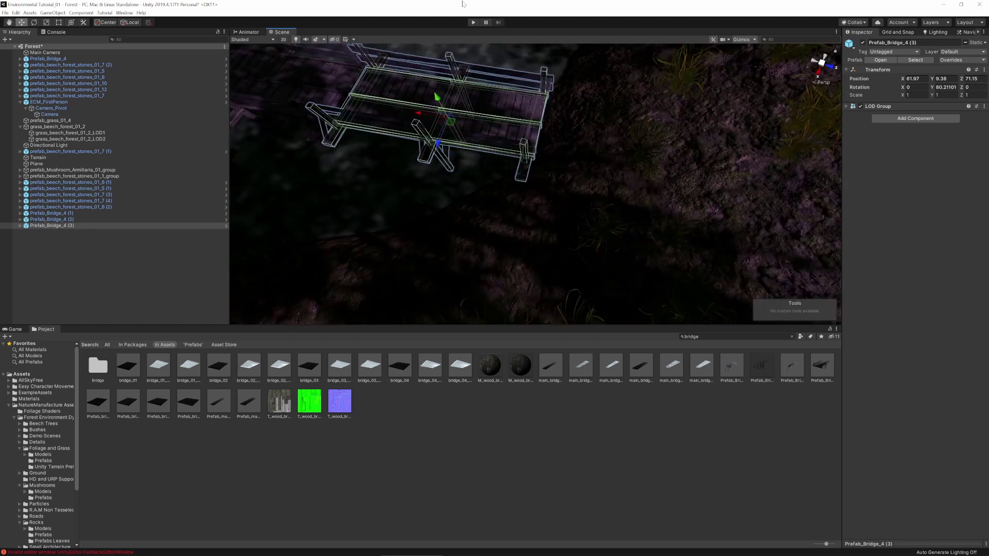
Step: Walk across the full bridge in Play mode to check its sections, then stop the test
click(472, 22)
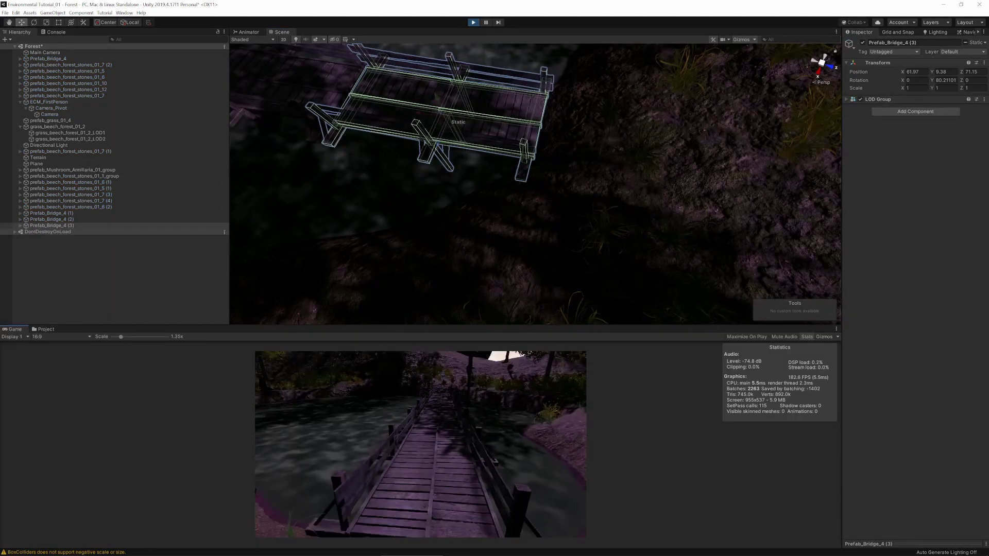
key(a)
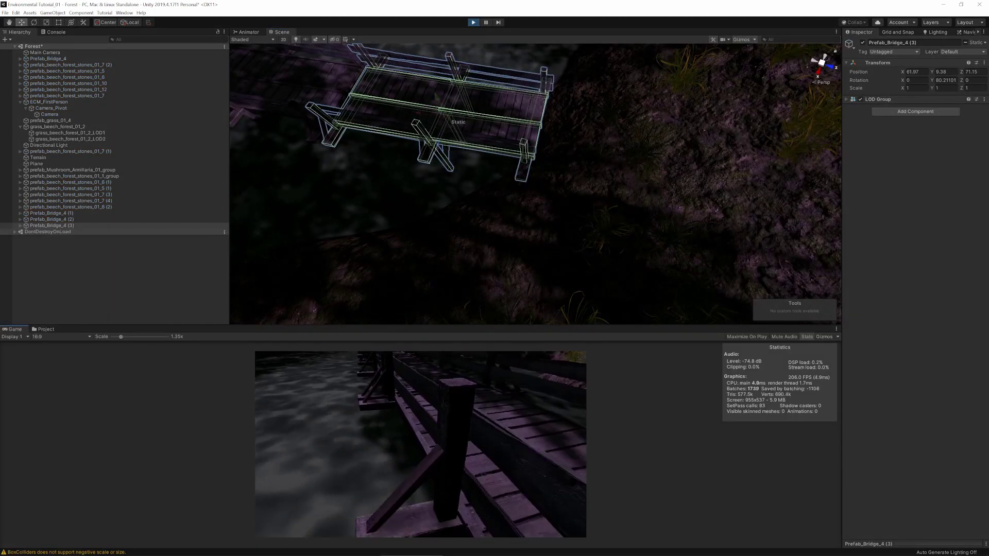
key(s)
key(w)
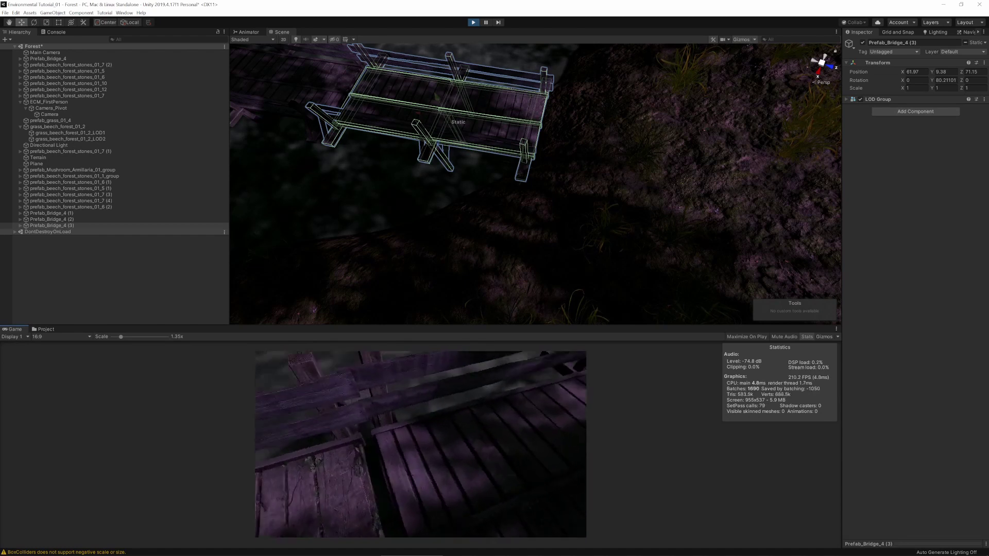
key(w)
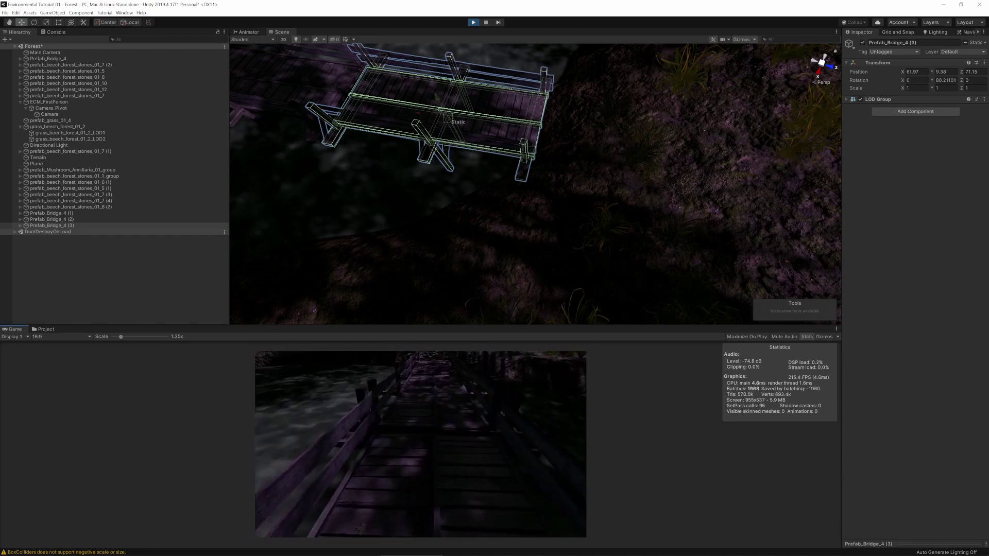
key(w)
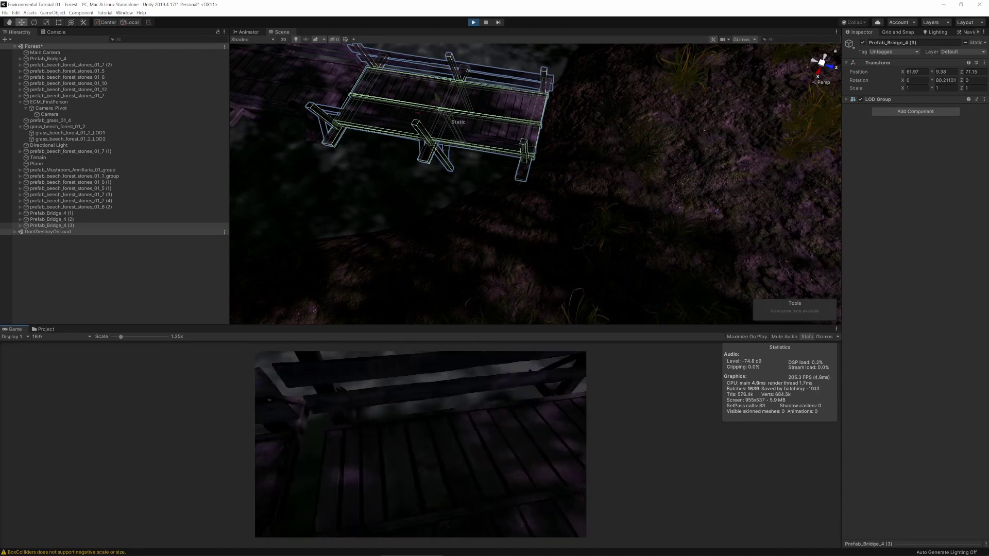
key(w)
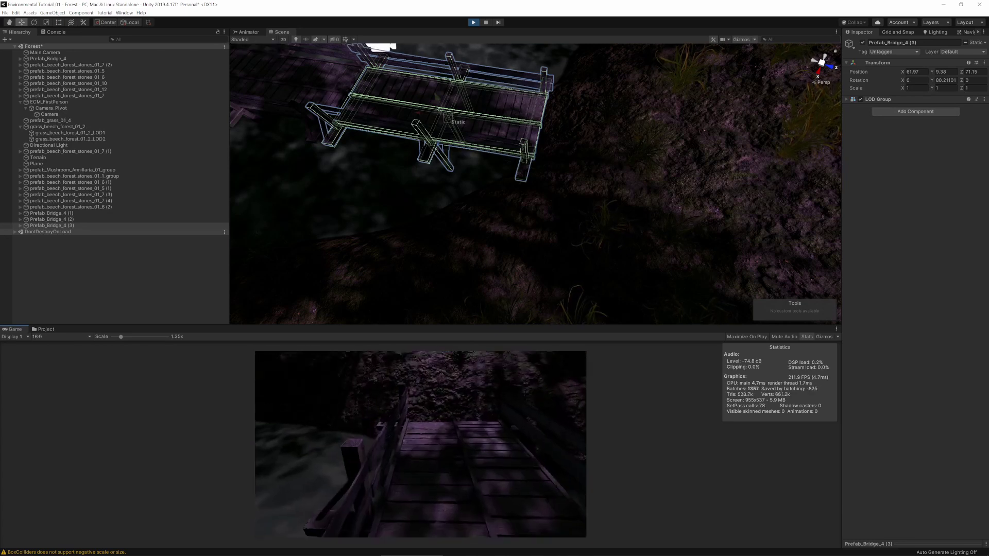
key(ctrl+p)
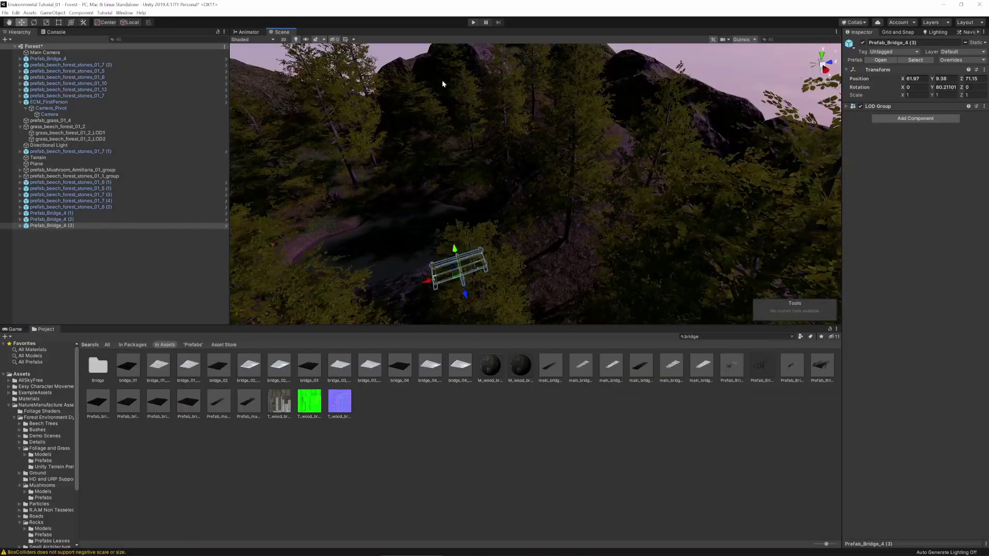
Step: Set the scene's skybox material to Cold Sunset Equirect
click(938, 32)
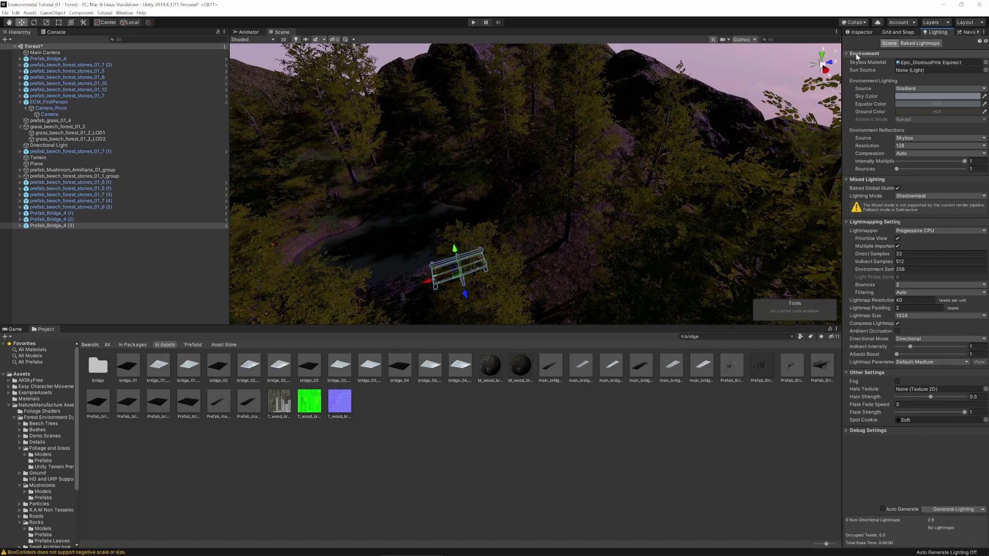
click(985, 62)
scroll(636, 248, up, 5)
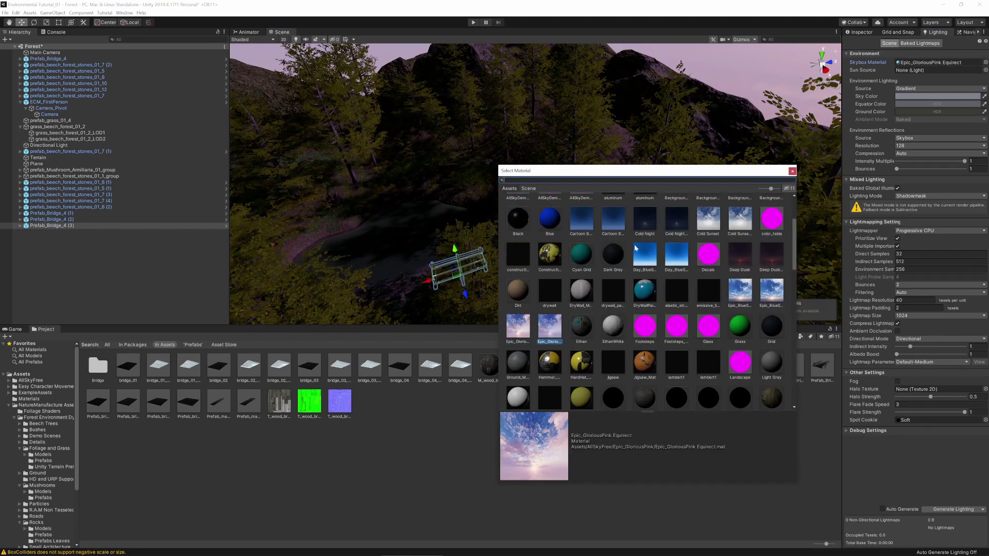
scroll(685, 277, up, 2)
double_click(738, 266)
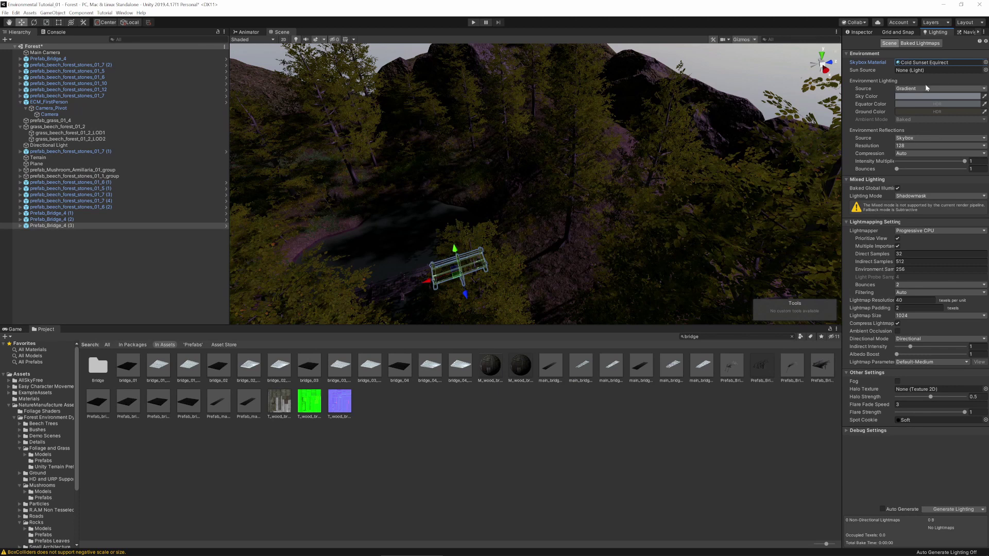
Step: Set the environment lighting source to Skybox with an intensity multiplier of 4.55
click(914, 97)
right_drag(421, 228, 640, 127)
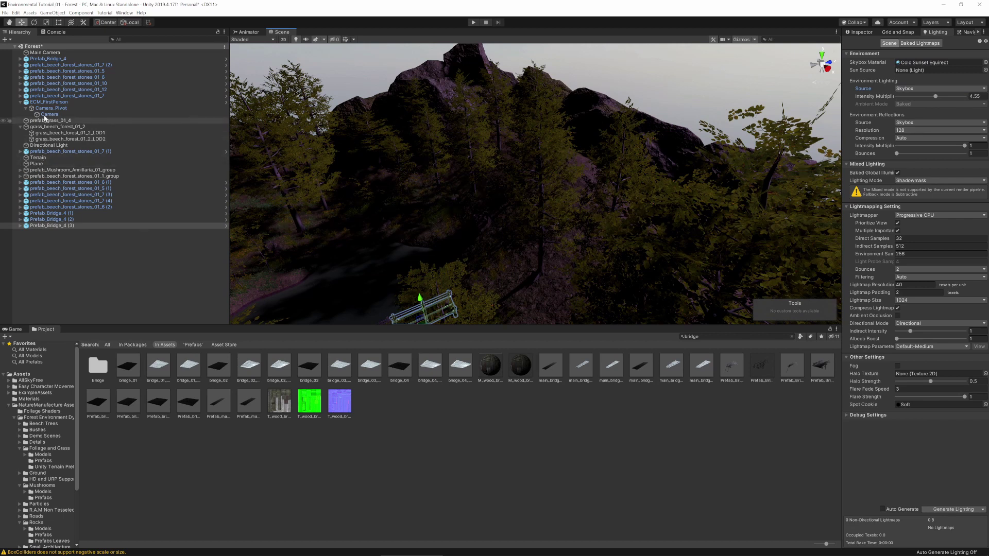
Step: Change the Directional Light's colour from purple to a pale cream, about hex EFEDD6
click(49, 145)
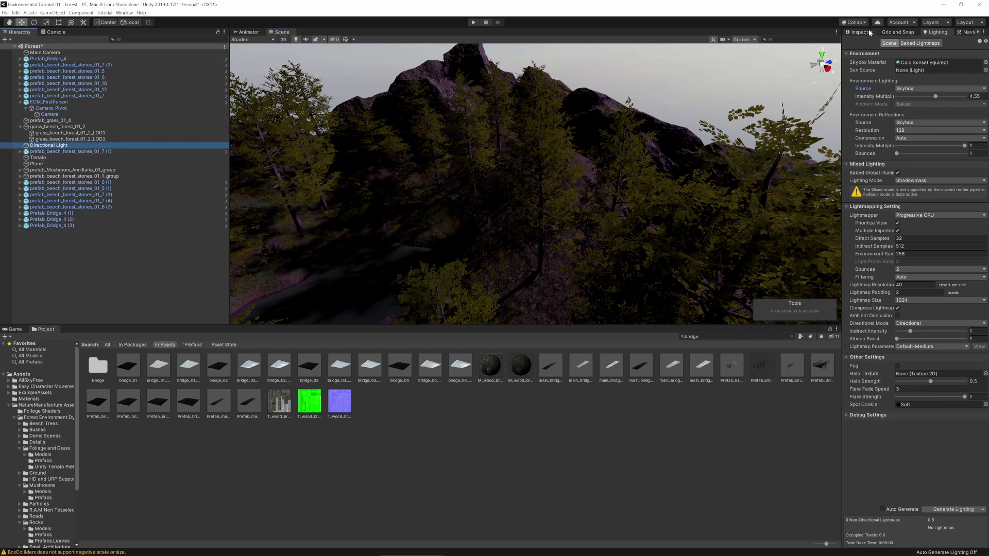
click(869, 32)
click(919, 120)
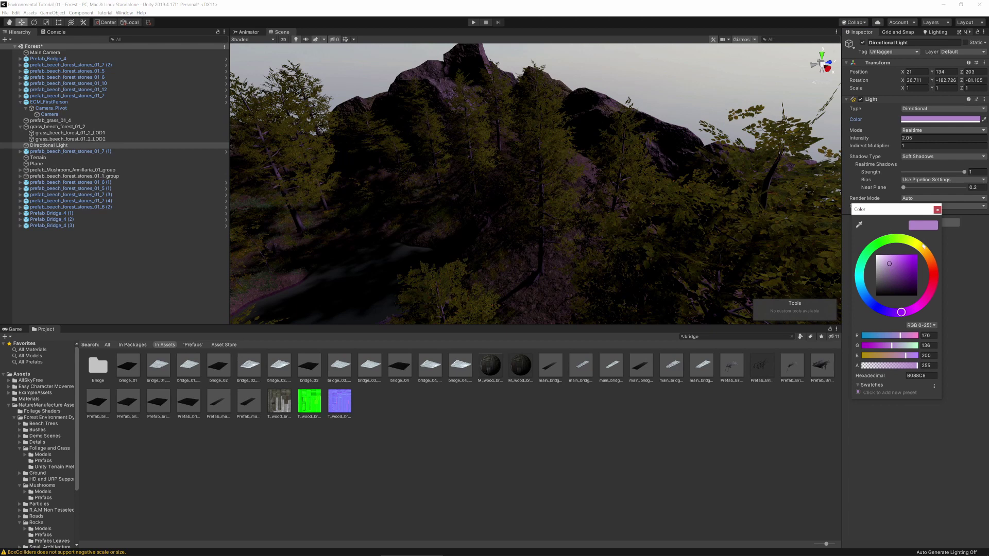
drag(923, 247, 886, 260)
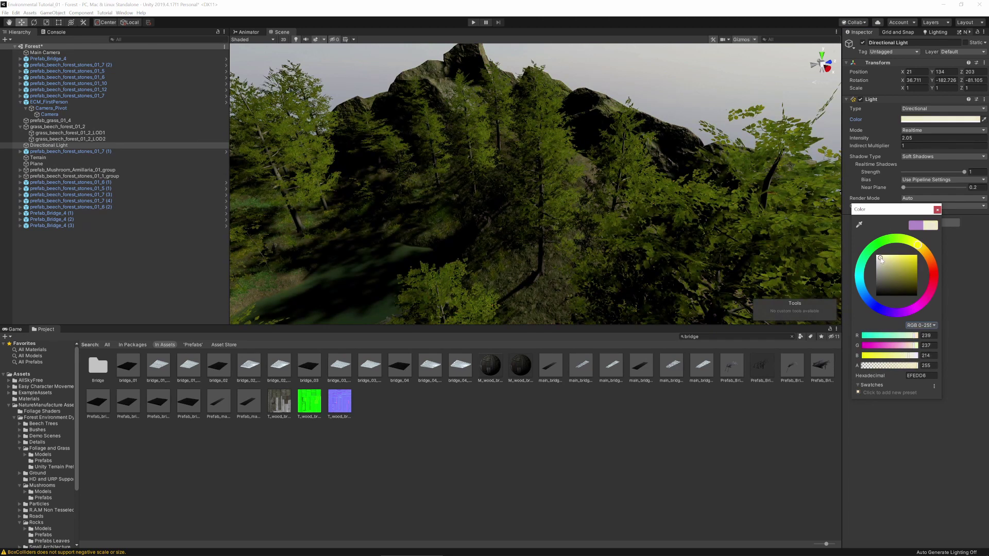
click(936, 210)
Step: Run the scene in Play mode to check the new light colour and sky, then stop the test
right_drag(644, 216, 565, 181)
click(473, 23)
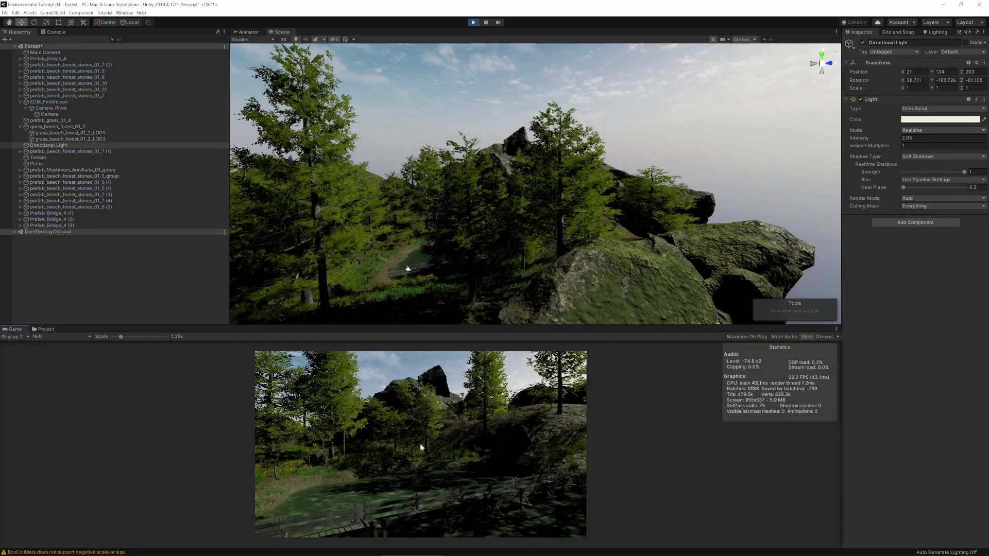
key(w)
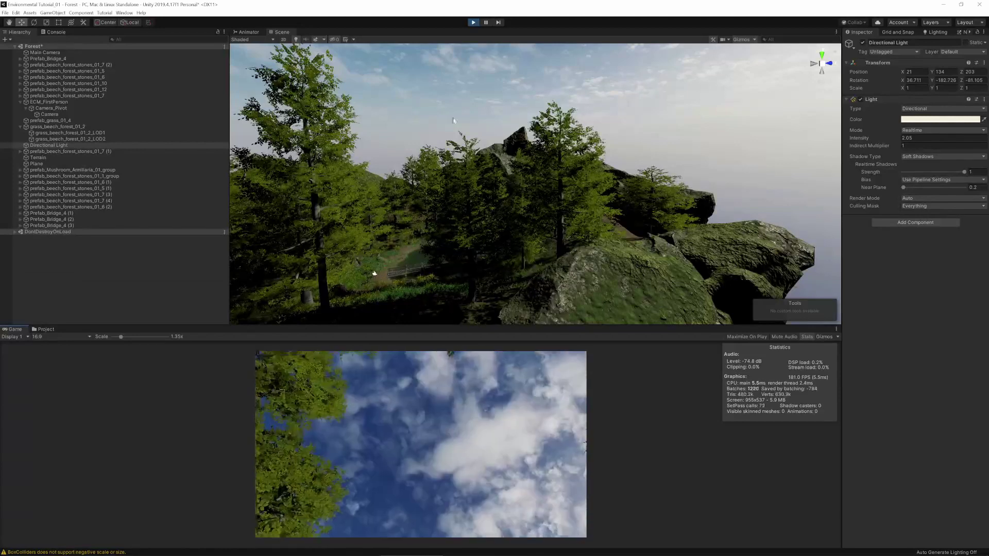
key(Escape)
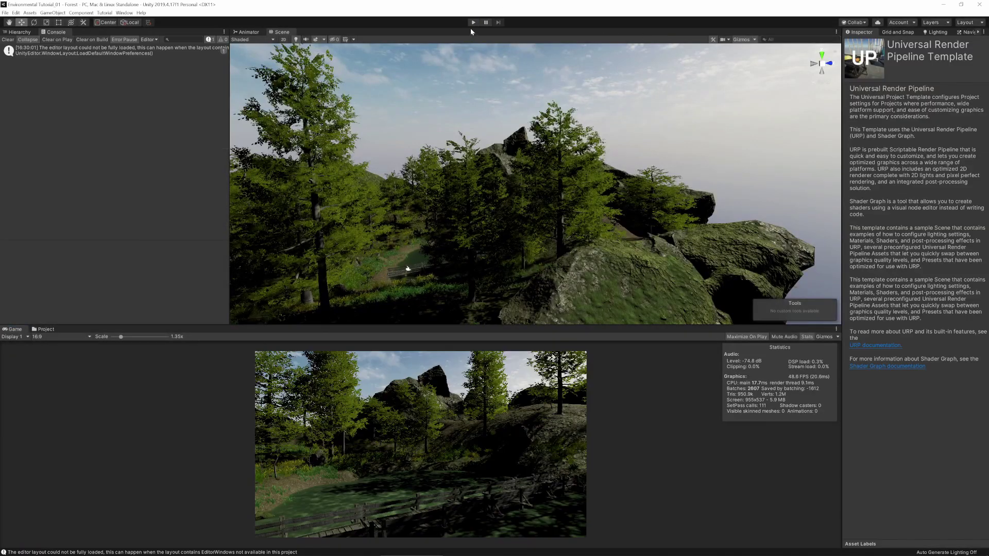
Step: Walk through the forest near the bridge in Play mode with Maximize On Play enabled, then stop the test
click(472, 23)
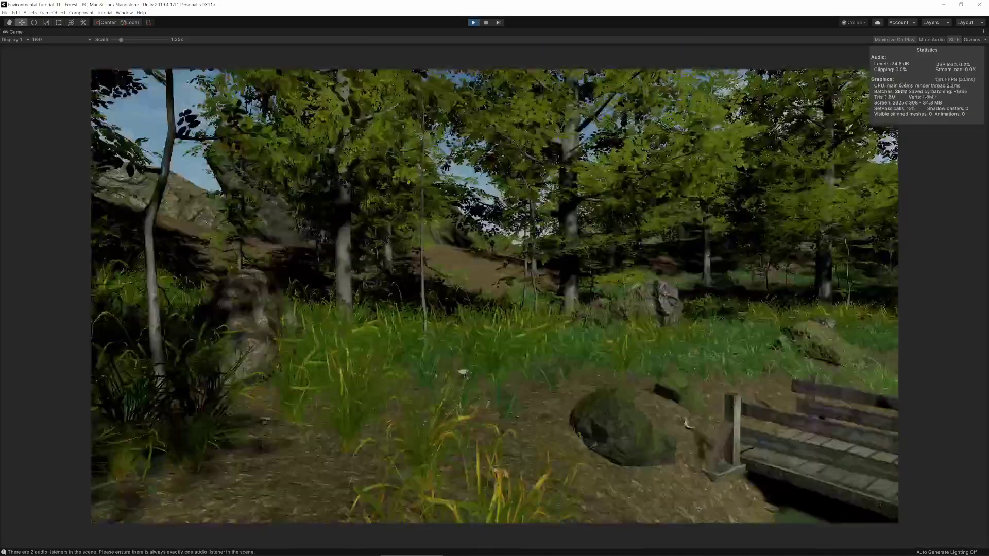
key(w)
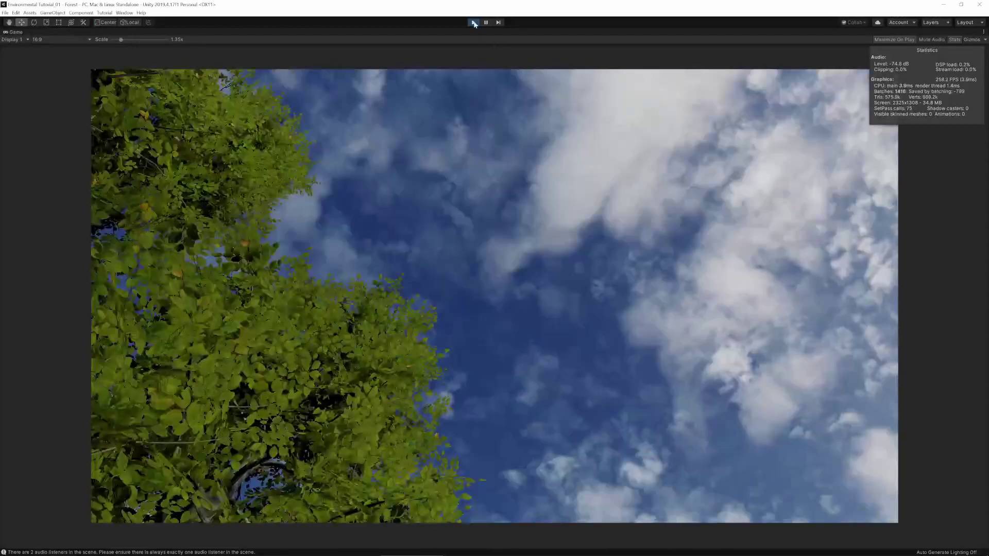
click(473, 22)
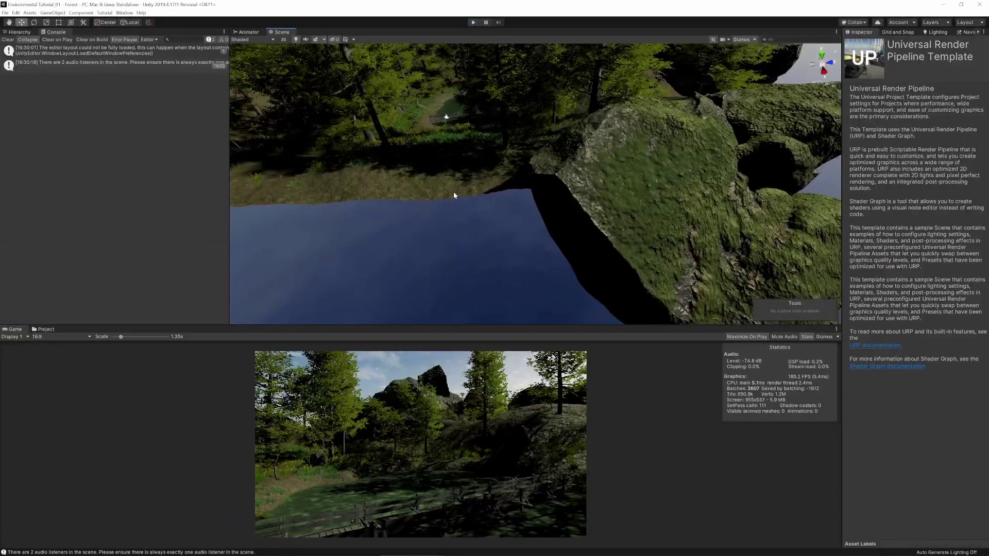
Step: Add the existing Terrain_Layer4_Grass_Plants layer to the terrain's Paint Texture layers
click(453, 195)
middle_drag(396, 209, 413, 249)
scroll(447, 207, up, 4)
middle_drag(447, 208, 515, 226)
click(904, 110)
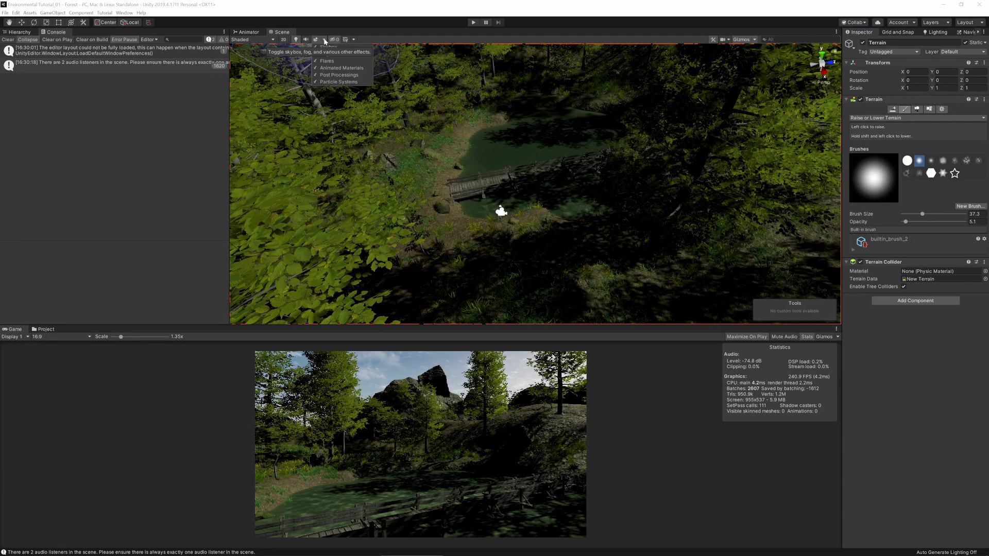
click(917, 118)
click(885, 143)
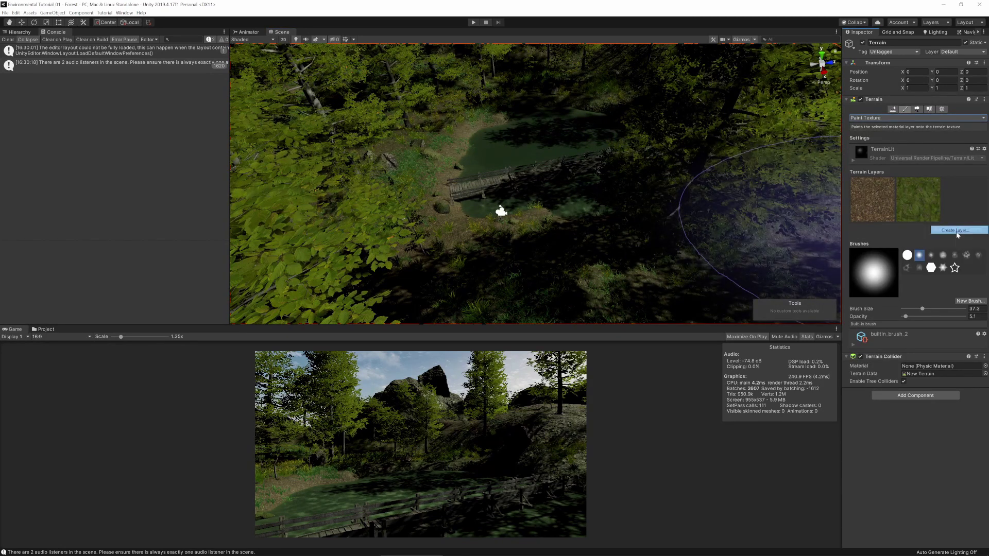
click(957, 230)
key(Escape)
click(943, 238)
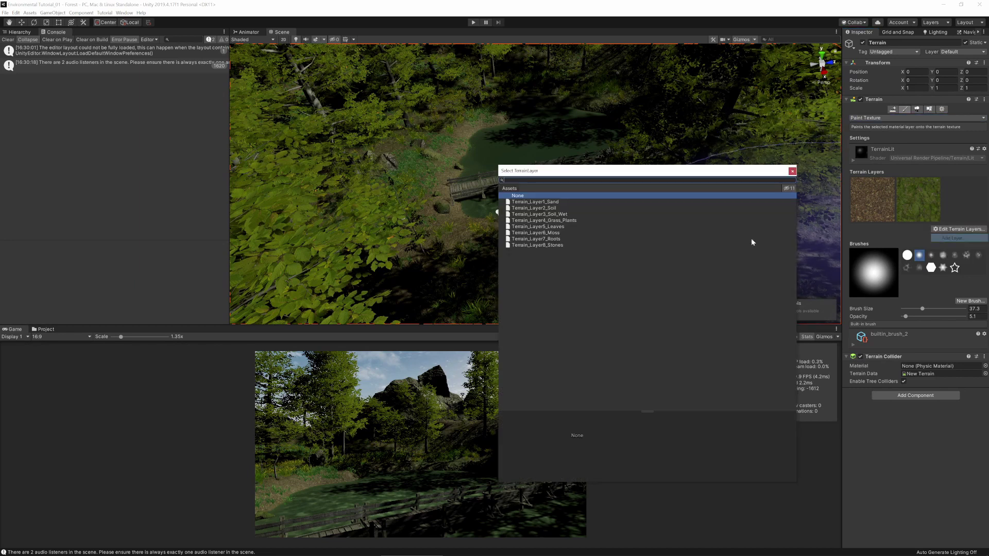
double_click(563, 222)
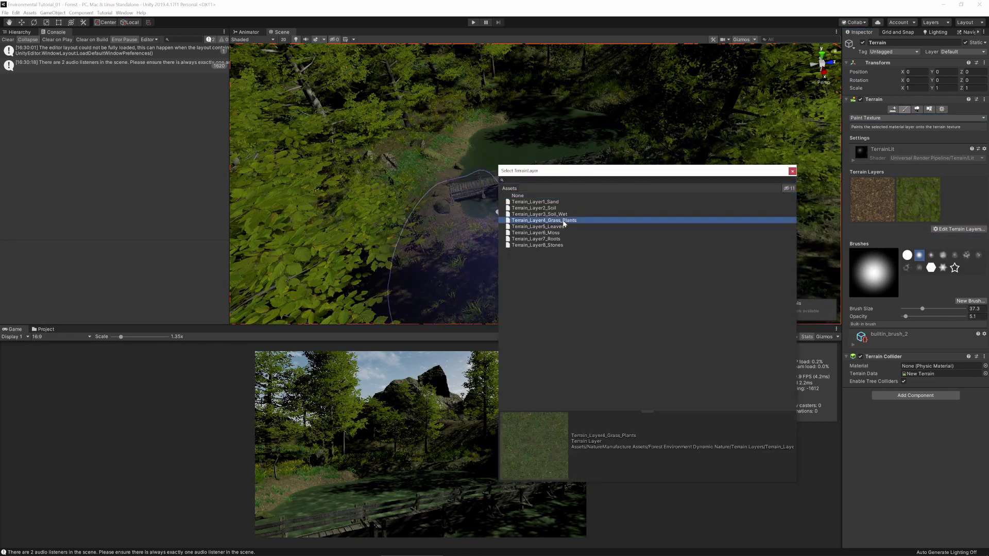
Step: Paint the Terrain_Layer4_Grass_Plants texture over the forest floor beside the water, using brush size 16 and opacity 40.6
right_drag(562, 222, 489, 232)
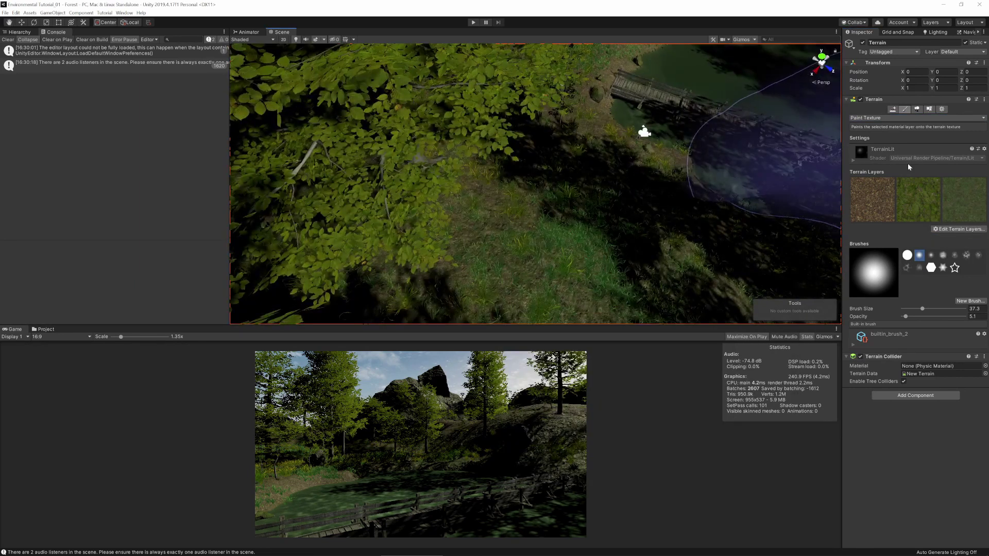
click(916, 309)
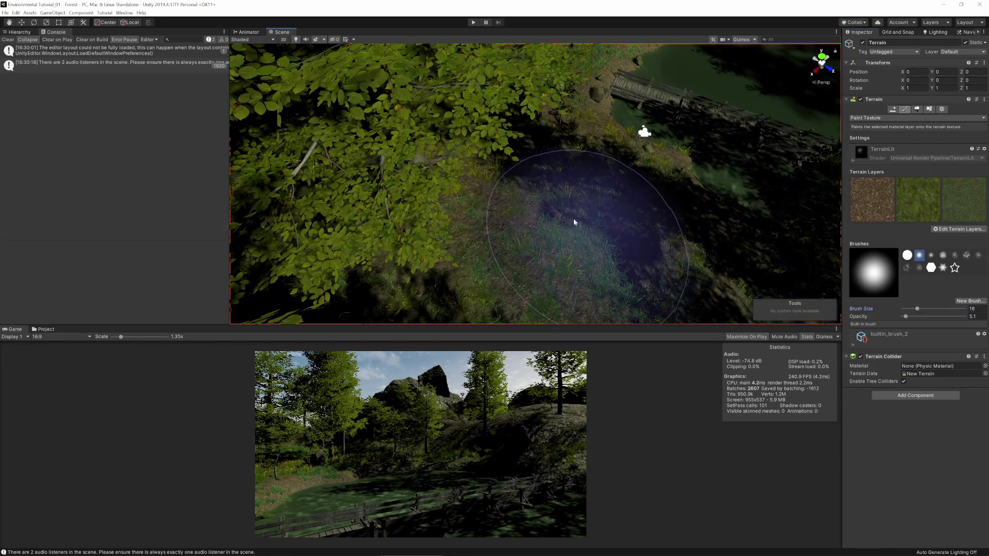
right_drag(615, 221, 565, 191)
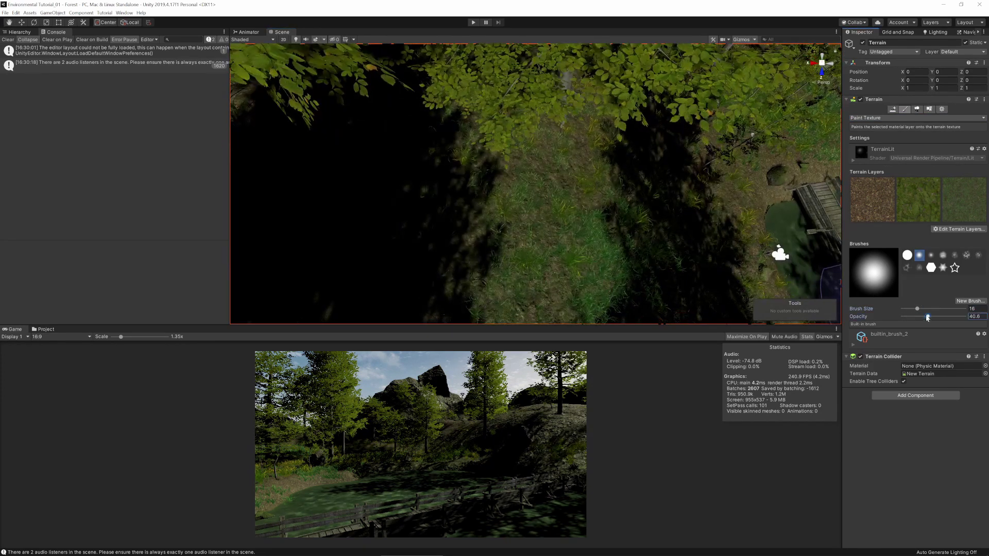
right_drag(691, 198, 561, 148)
middle_drag(561, 148, 547, 107)
click(963, 200)
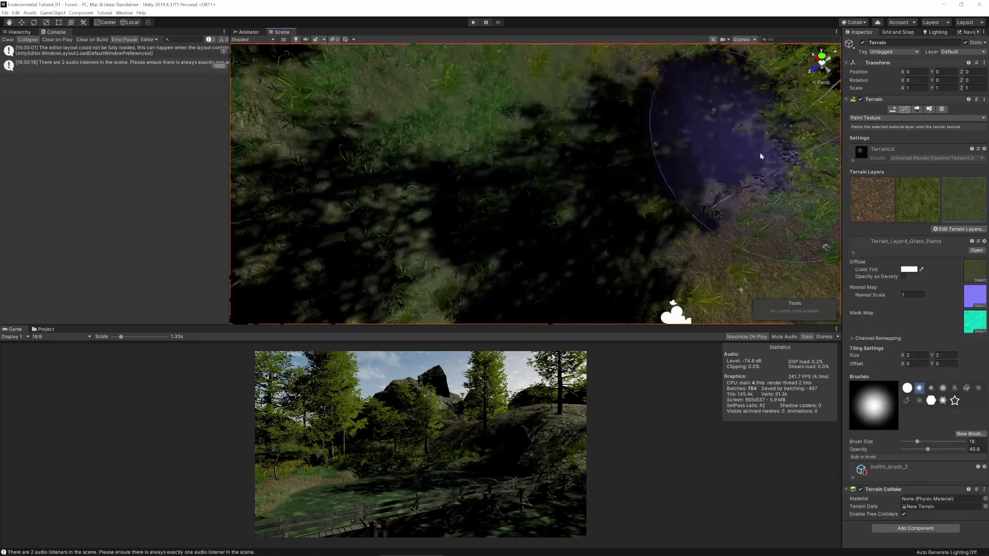
scroll(761, 156, down, 5)
right_drag(611, 101, 592, 88)
mouse_move(735, 121)
right_down()
mouse_move(625, 148)
mouse_move(562, 135)
right_up()
mouse_move(562, 135)
mouse_down()
mouse_move(499, 122)
mouse_move(592, 92)
mouse_up()
Step: Extend the grass texture over the bank and around the rocks at the end of the bridge
mouse_move(750, 161)
right_down()
mouse_move(481, 159)
mouse_move(523, 166)
right_up()
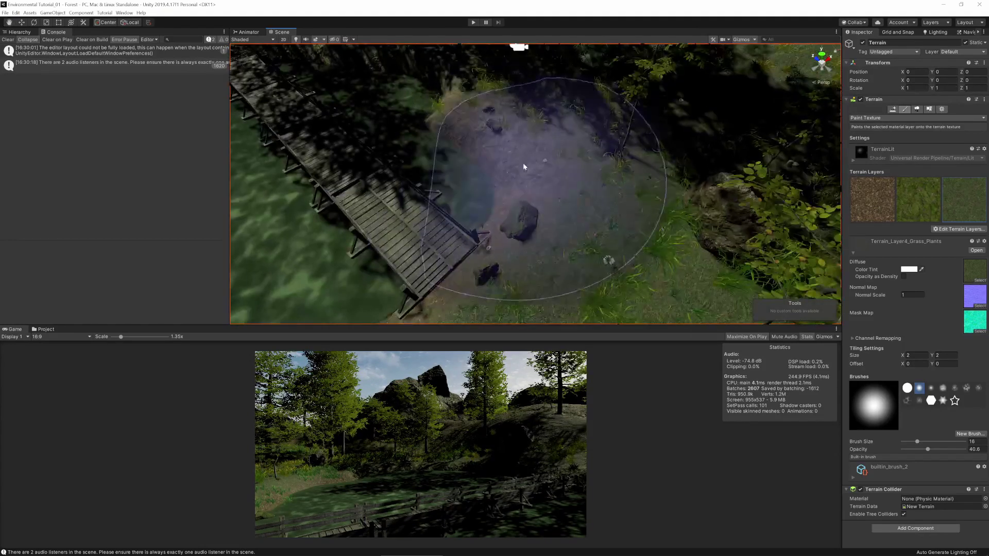
scroll(547, 192, down, 3)
scroll(464, 202, up, 3)
right_drag(463, 203, 526, 201)
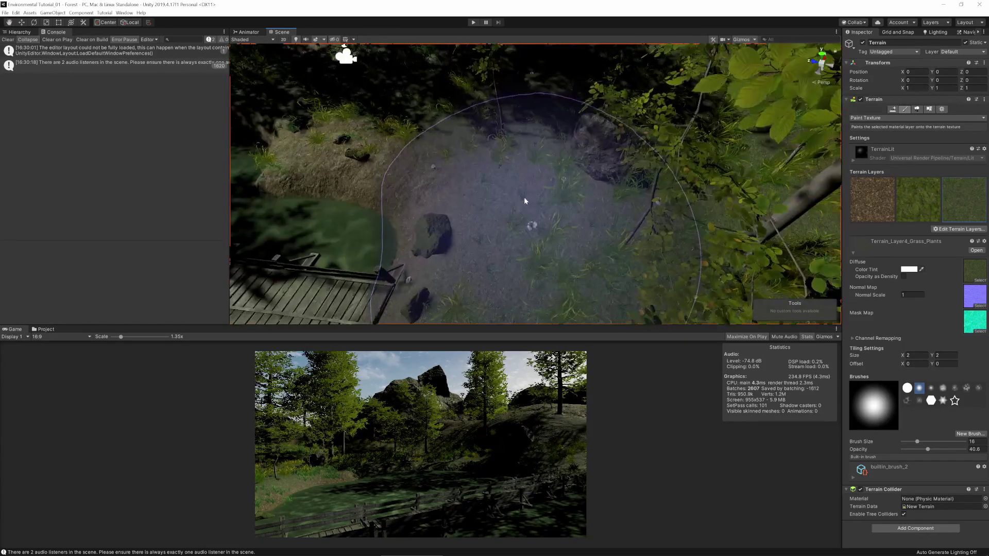
middle_drag(526, 201, 532, 183)
right_drag(532, 183, 600, 174)
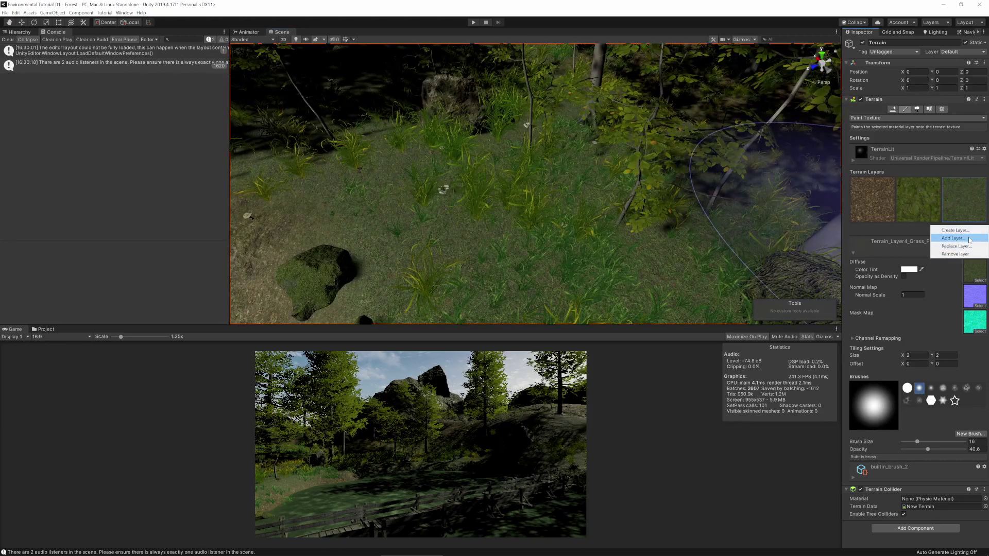
Step: Add the existing Terrain_Layer8_Stones layer to the terrain's texture layers
click(953, 239)
click(547, 245)
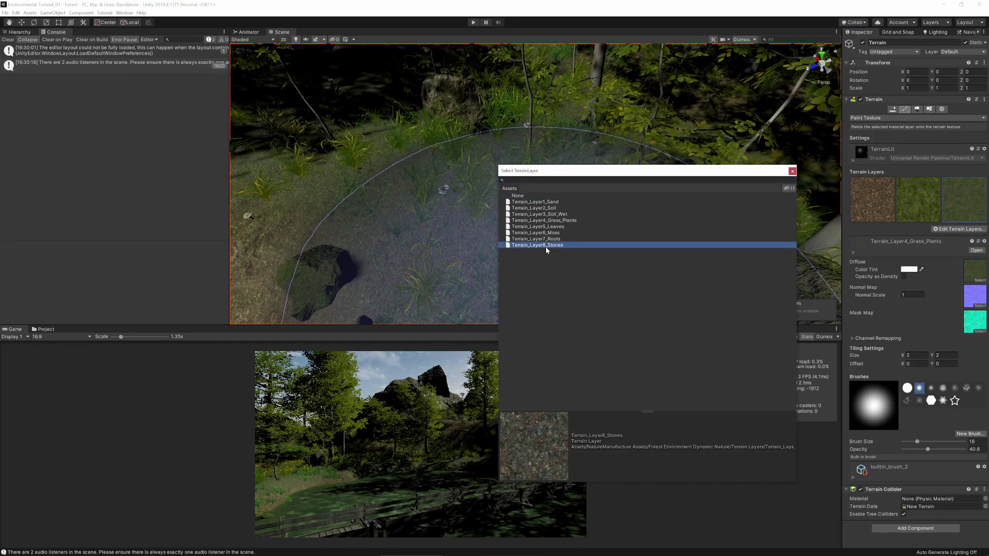
double_click(575, 246)
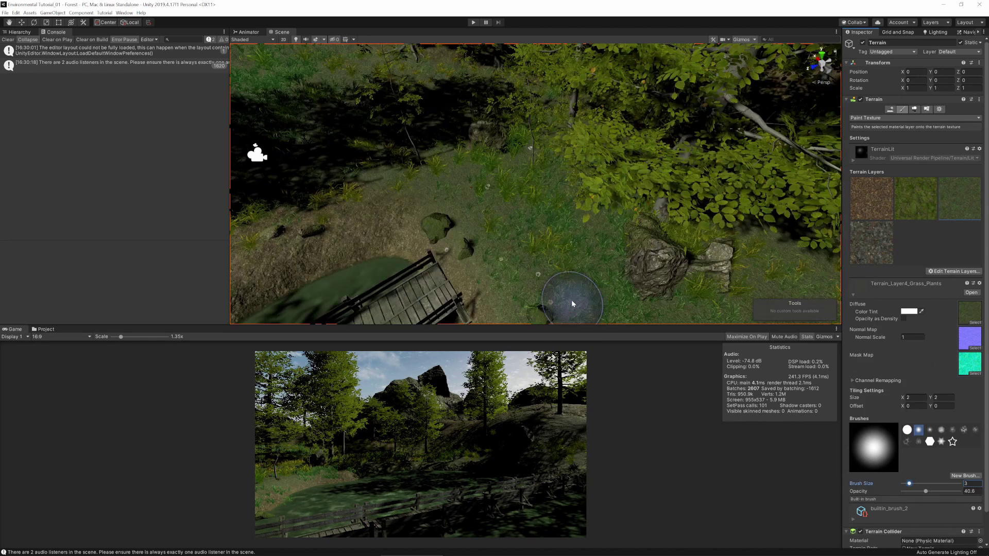
Step: Paint the start of a Terrain_Layer8_Stones path on the ground at the bridge end, using brush size 3
middle_drag(571, 300, 553, 258)
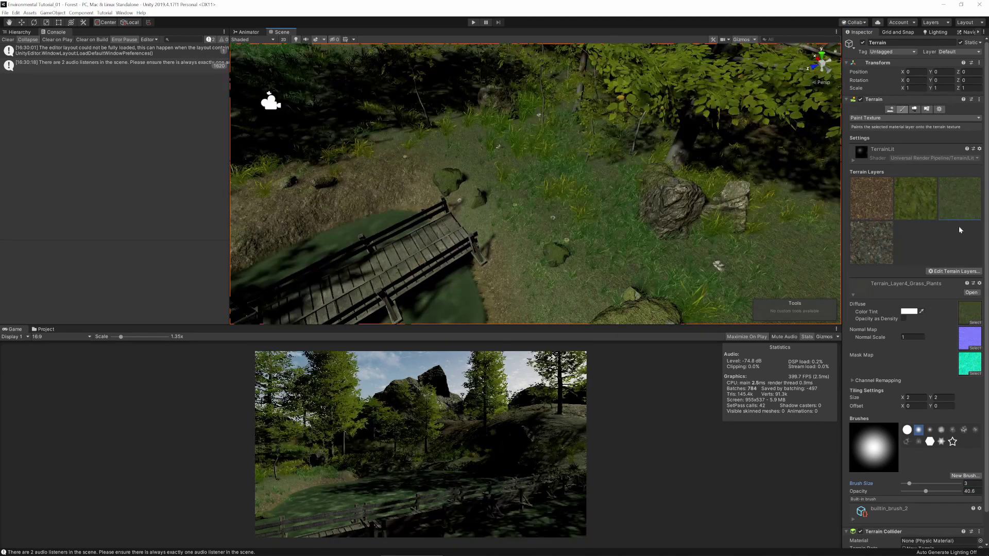
drag(472, 230, 476, 218)
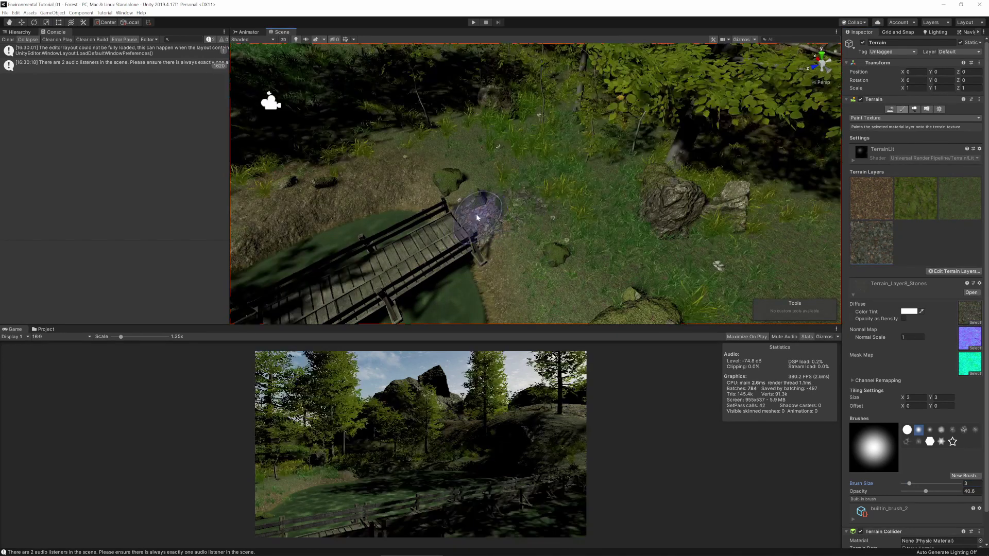
right_drag(500, 225, 464, 267)
drag(549, 216, 598, 203)
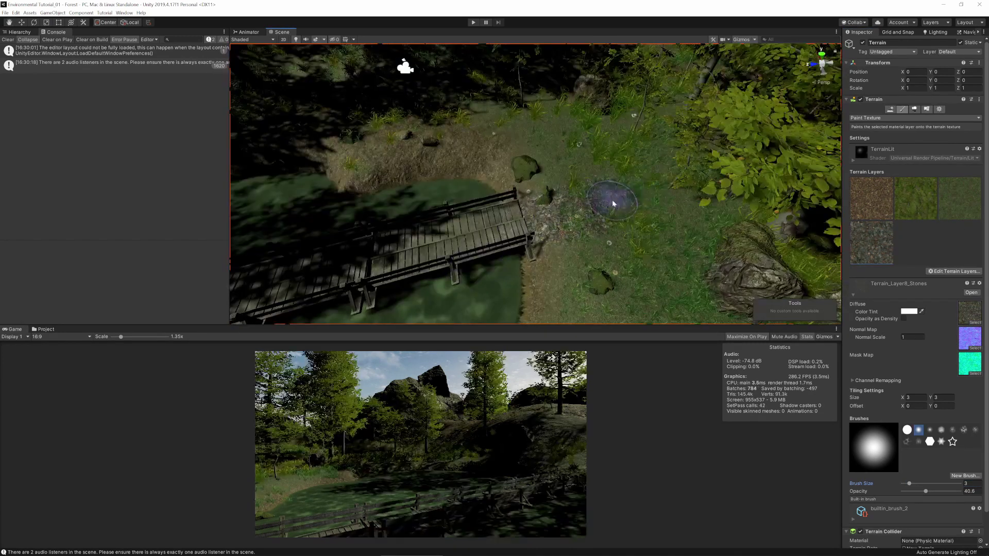
middle_drag(653, 202, 625, 221)
mouse_move(625, 221)
mouse_down()
mouse_move(611, 216)
mouse_move(634, 212)
mouse_up()
Step: Continue the stone path away from the bridge, between the boulders and towards the hillside
middle_drag(620, 216, 660, 216)
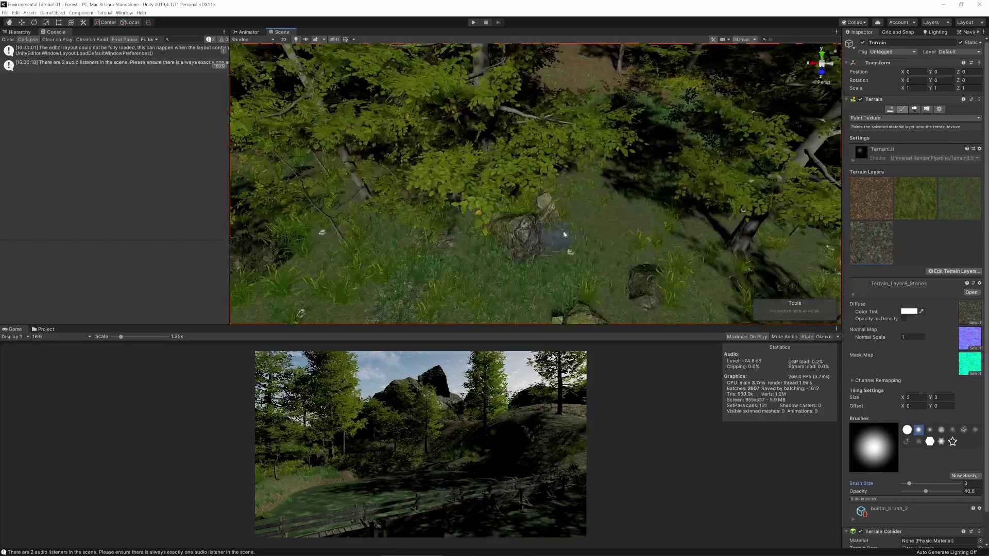
middle_drag(563, 234, 589, 214)
drag(573, 220, 561, 201)
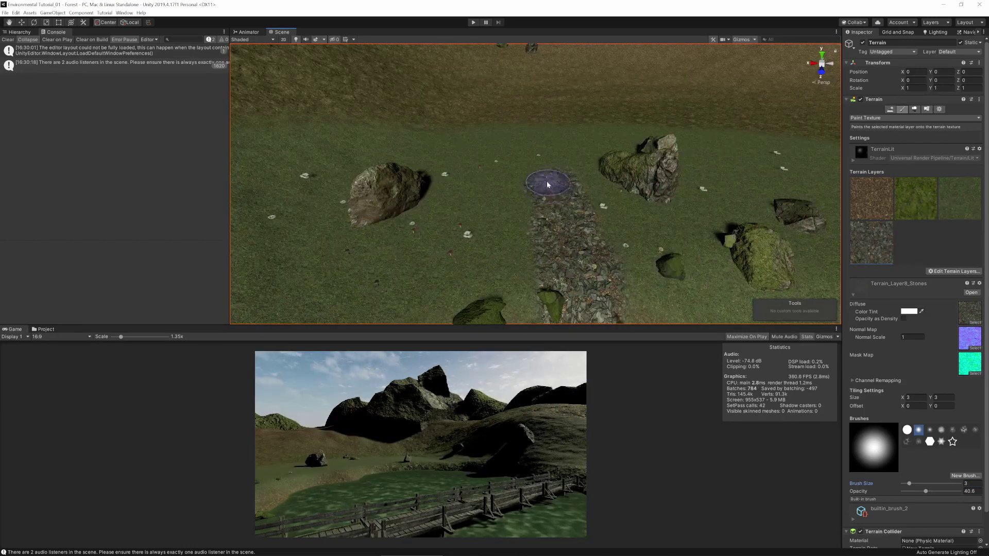
mouse_move(536, 99)
mouse_down()
mouse_move(533, 72)
mouse_move(536, 180)
mouse_move(554, 202)
mouse_up()
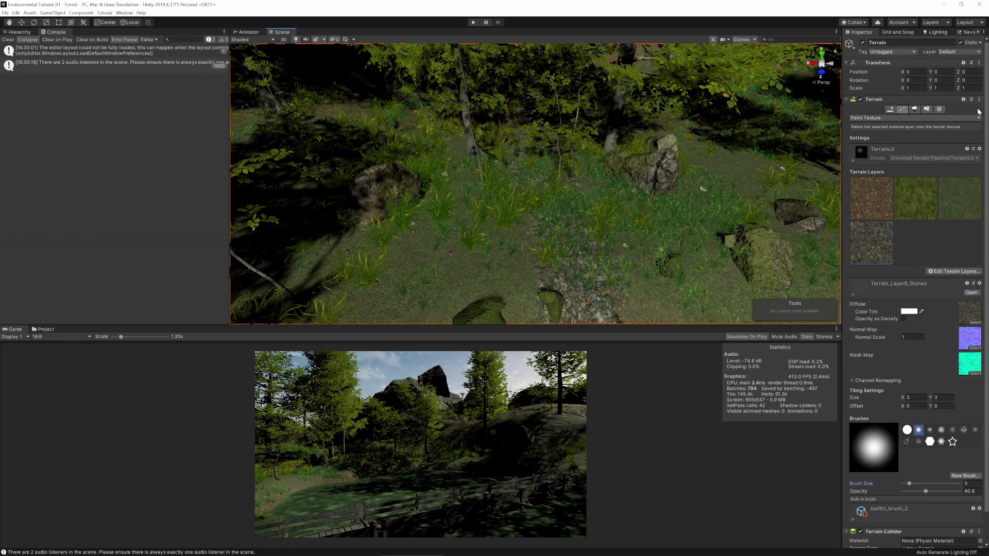
Step: Erase the grass details along the stone path with the Paint Details brush at size 3 and opacity 1
click(927, 109)
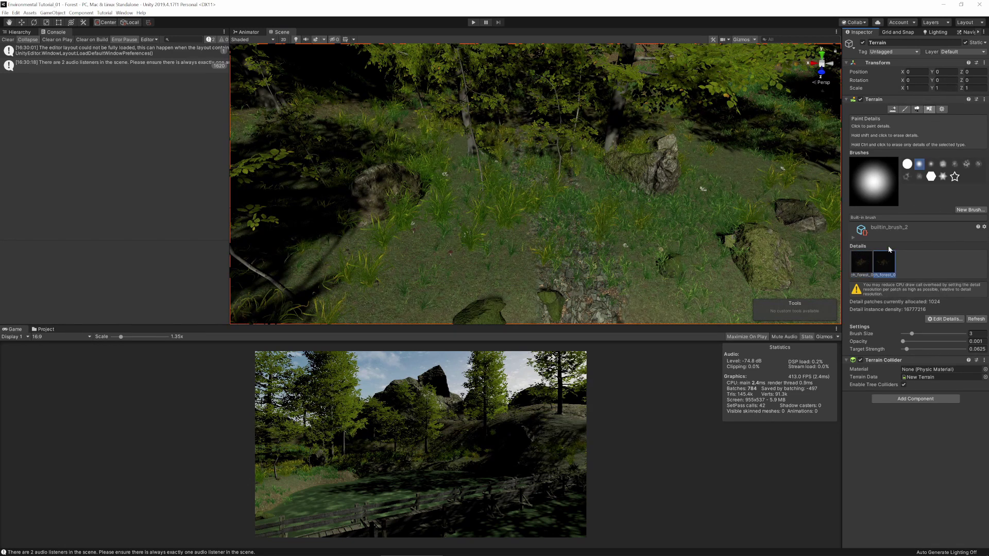
mouse_move(555, 234)
mouse_down()
mouse_move(572, 283)
mouse_move(557, 195)
mouse_move(585, 276)
mouse_move(530, 179)
mouse_up()
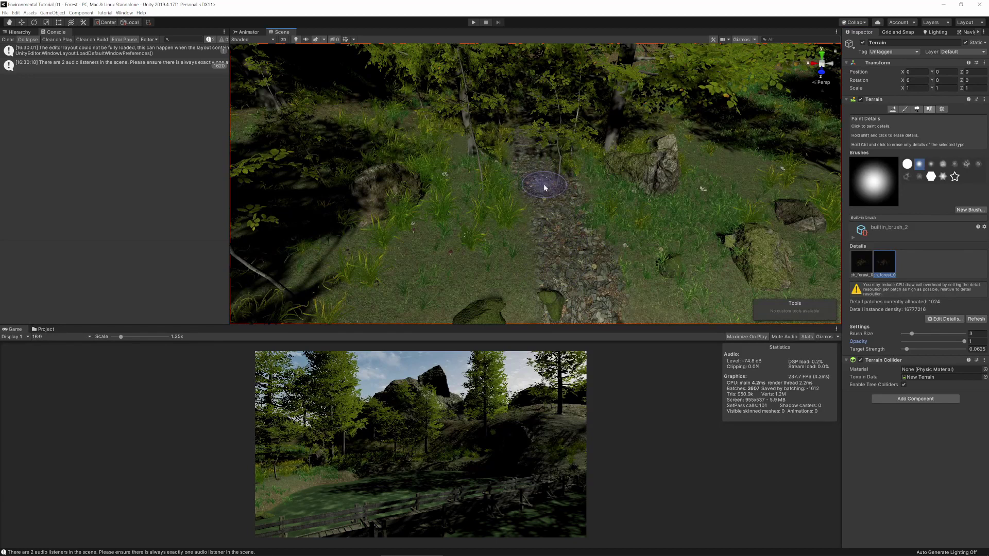
right_drag(545, 180, 567, 217)
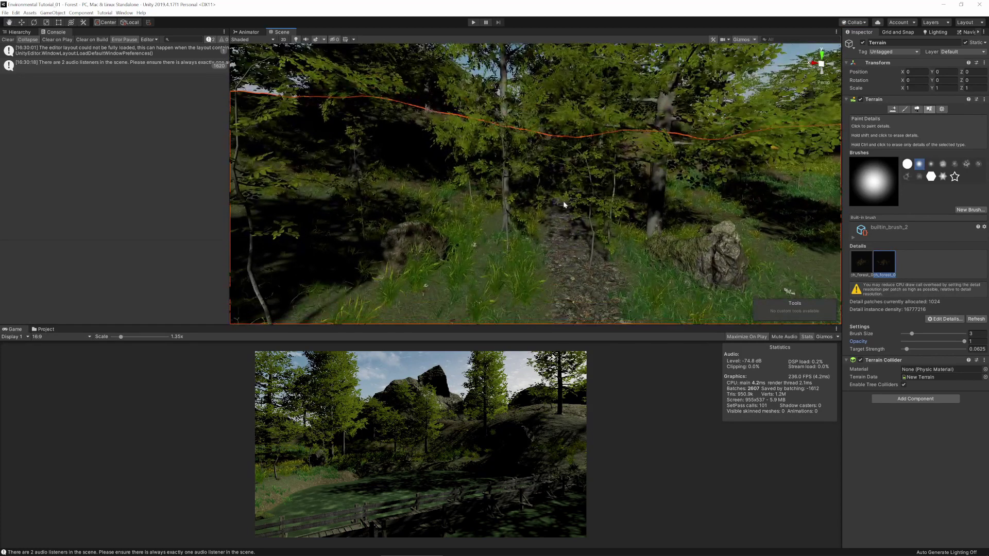
Step: Erase the small trees growing on the stone path with a Paint Trees brush size of about 1.9
click(917, 109)
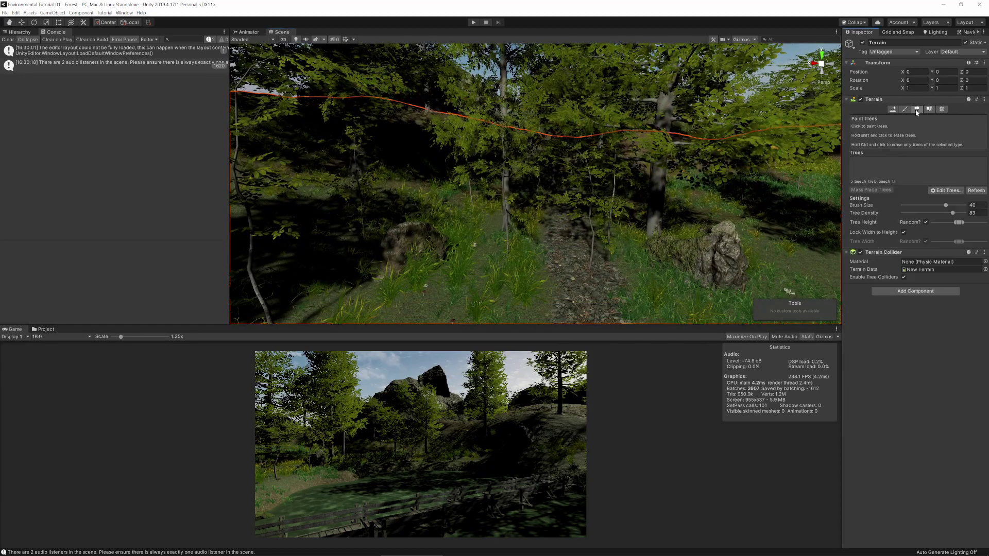
drag(913, 208, 907, 206)
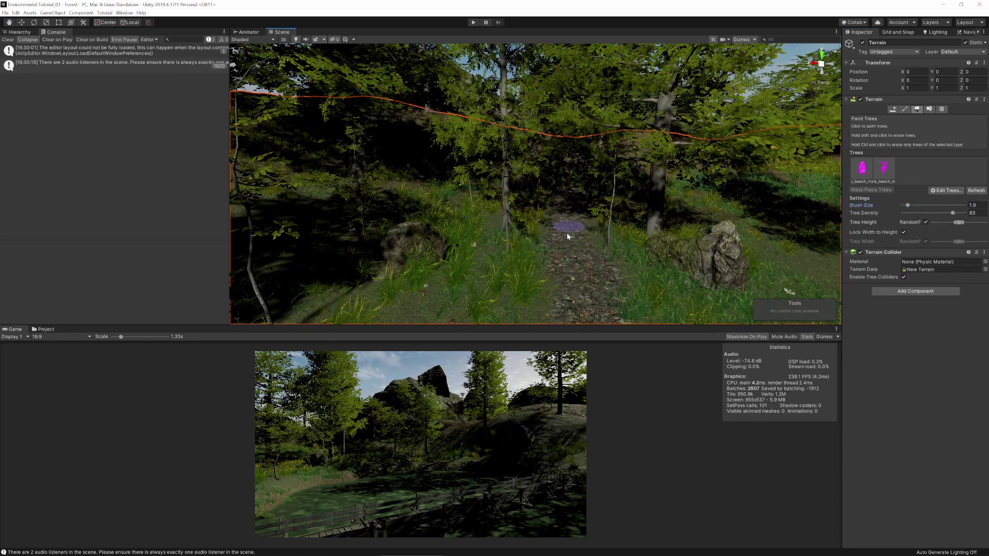
scroll(560, 259, down, 4)
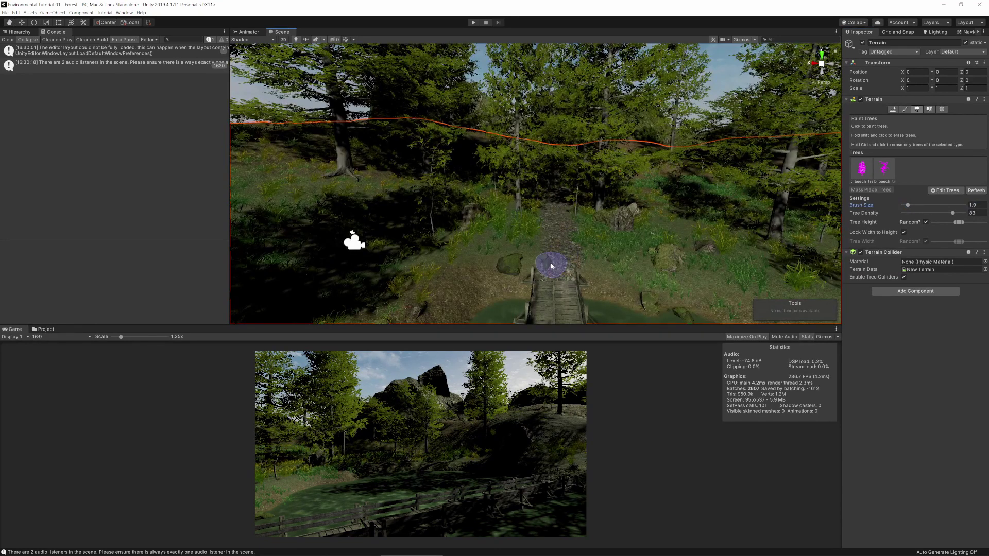
key(e)
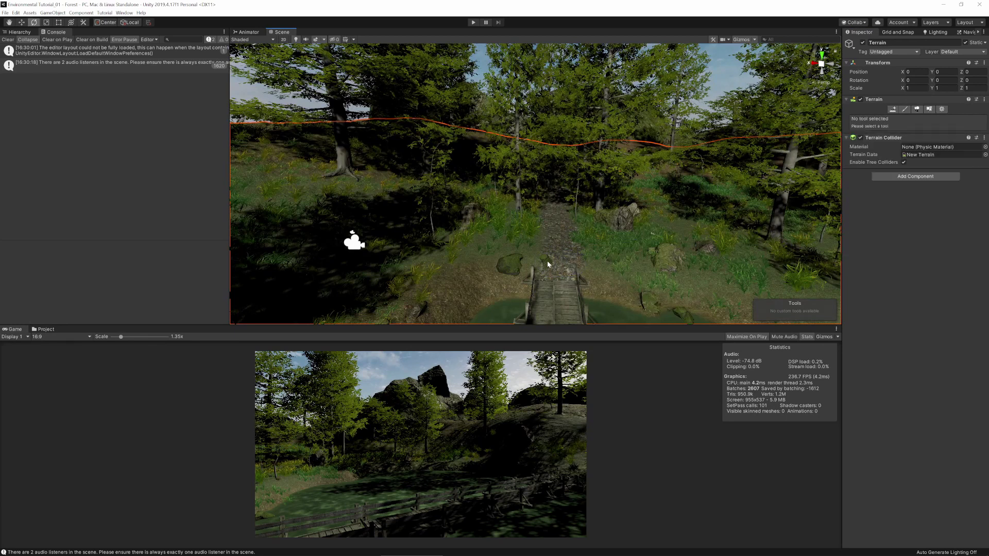
Step: Delete the small object lying on the stone path at the bridge end
key(w)
click(548, 265)
key(Delete)
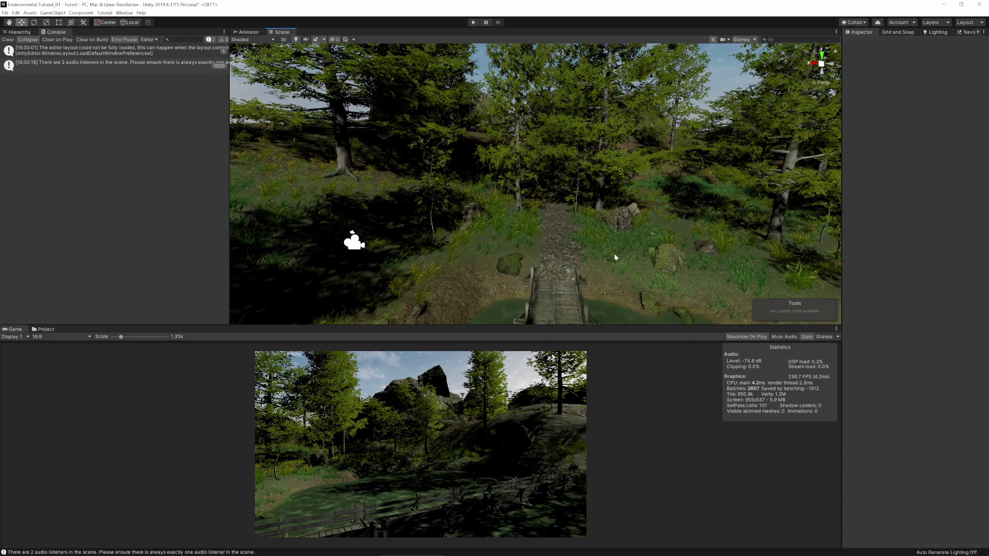
scroll(549, 274, up, 5)
right_drag(549, 274, 594, 268)
middle_drag(595, 262, 592, 265)
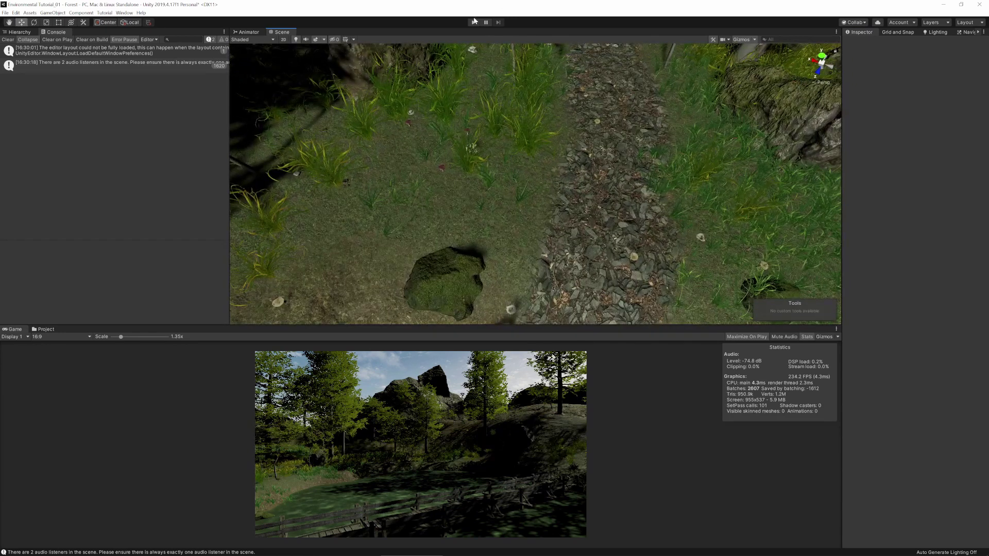
Step: Test the scene in Play mode by walking across the bridge and along the stone path, and stop playback
click(473, 22)
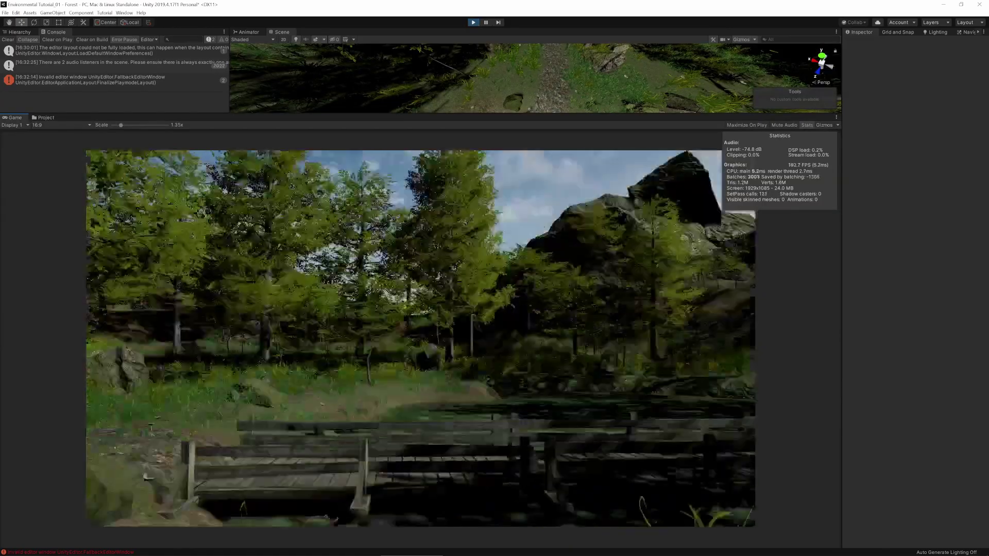
key(w)
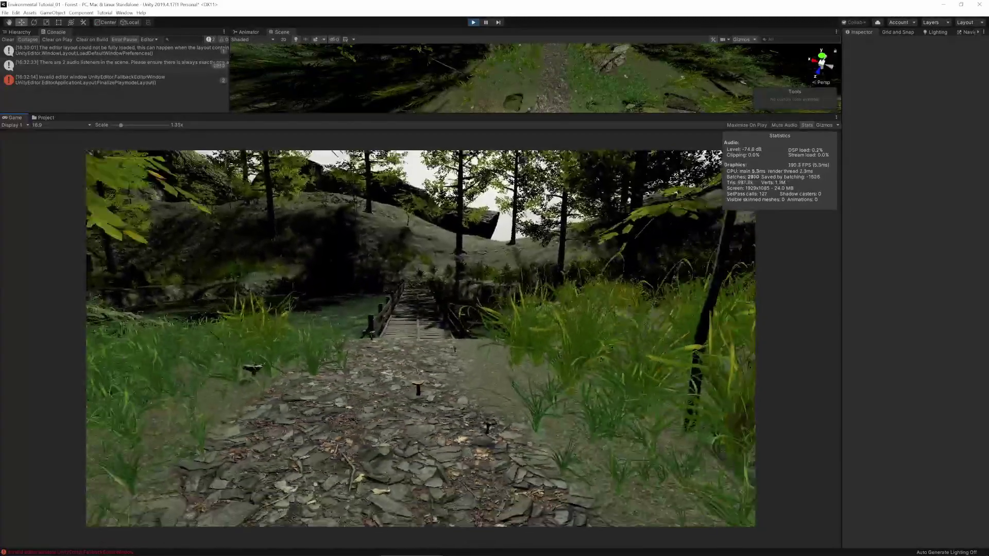
key(w)
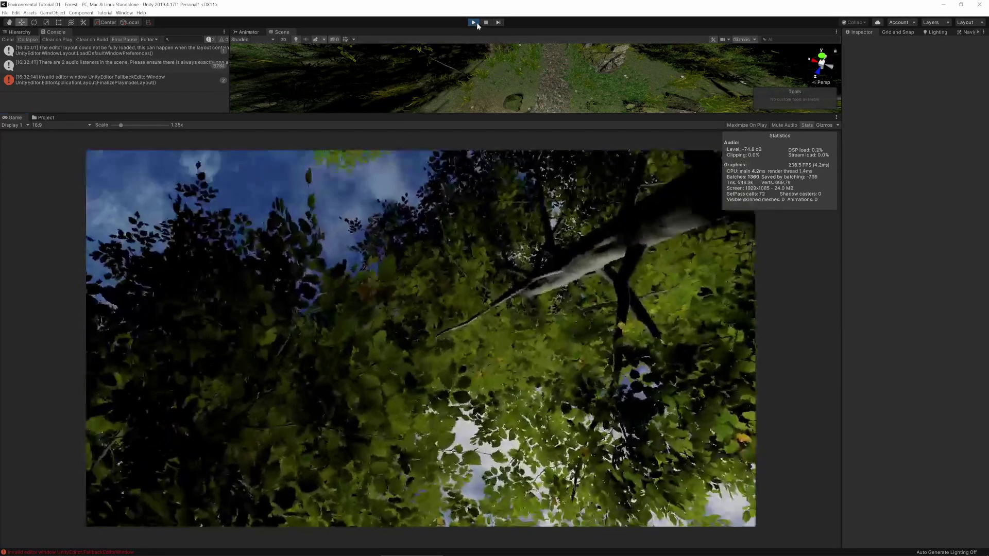
click(472, 22)
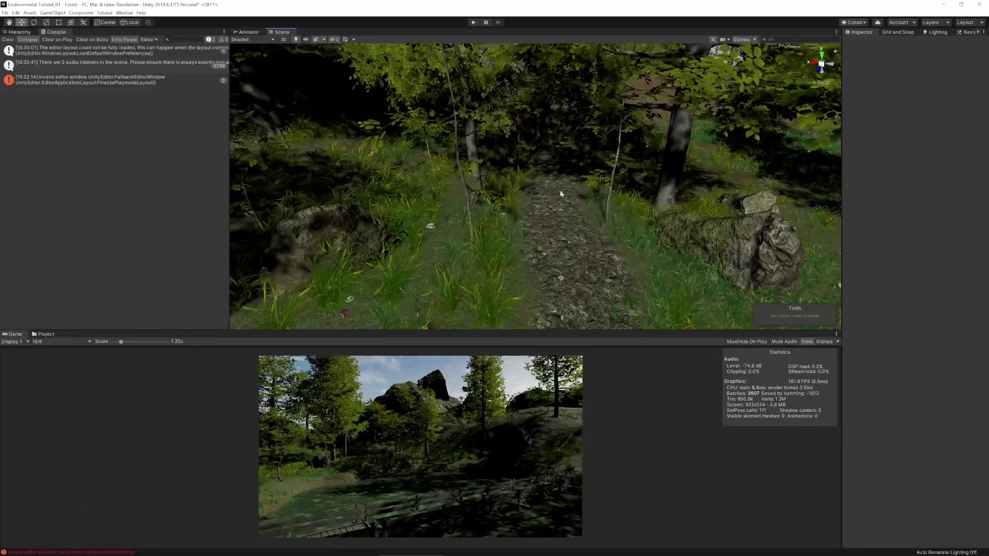
Step: Search the project assets for "part" and open the Particles folder of Forest Environment Dynamic Nature
right_drag(562, 194, 564, 193)
key(s)
click(19, 32)
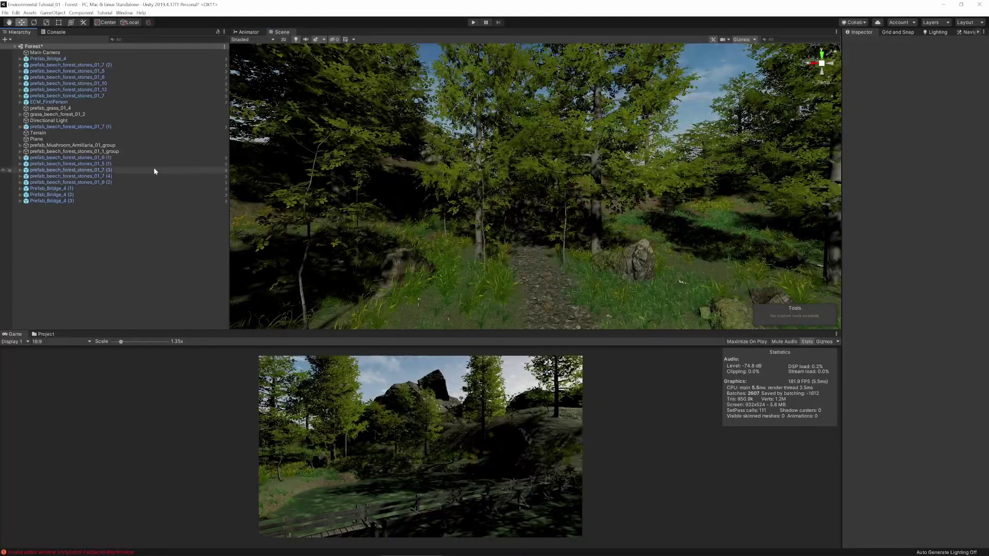
click(44, 334)
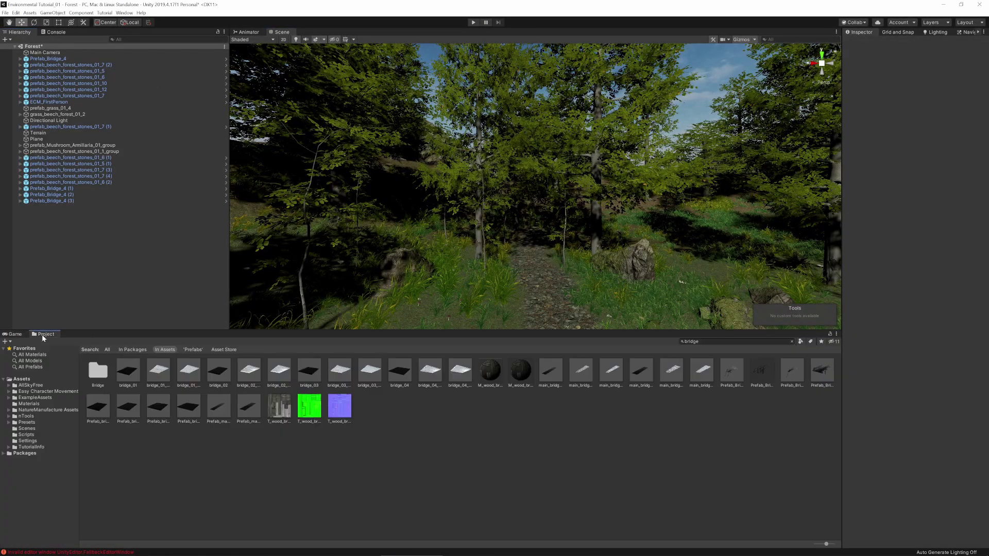
drag(703, 342, 549, 349)
text(part)
double_click(98, 378)
Step: Place the prefab_Meadow_Dust 2 particle prefab on the bank beside the bridge's path end
click(161, 380)
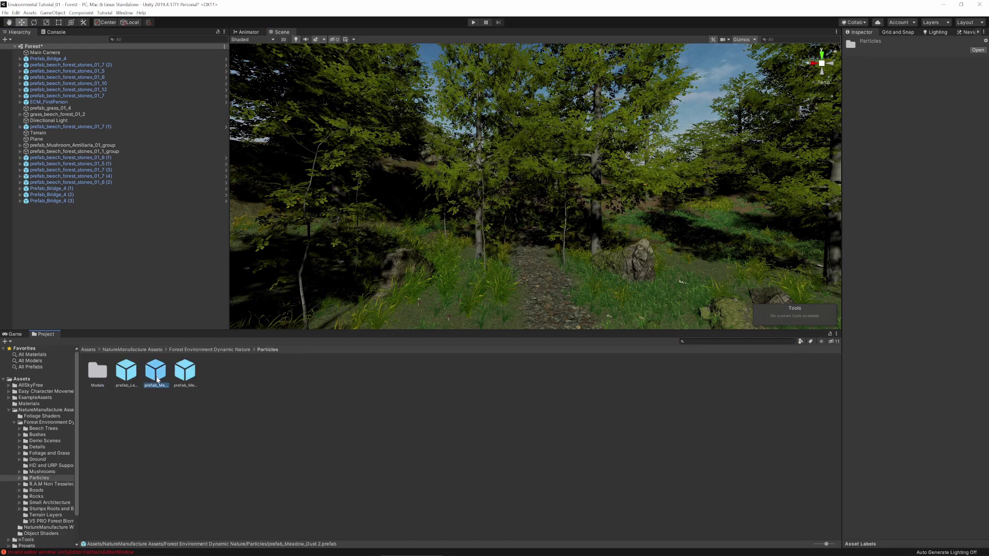
right_drag(561, 206, 567, 294)
scroll(608, 244, down, 4)
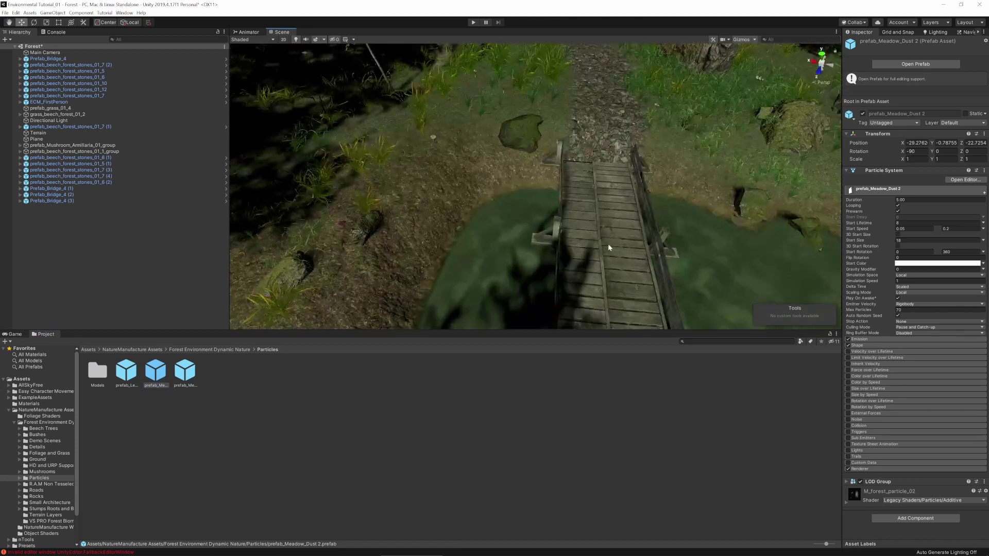
drag(158, 382, 518, 167)
right_drag(538, 187, 536, 126)
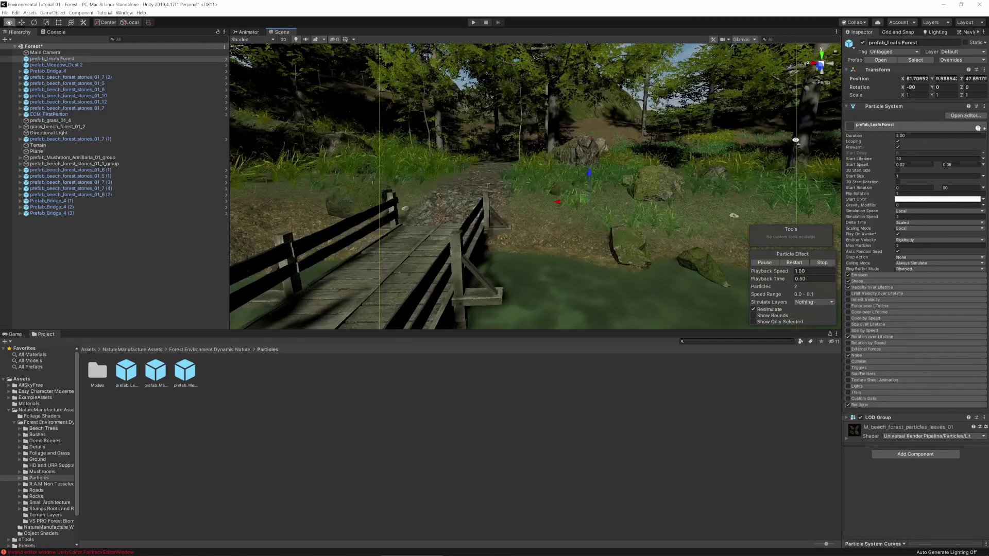
Step: Delete prefab_Leafs Forest from the scene and place the prefab_Meadow_Dust particle prefab beside the bridge end
right_drag(795, 140, 243, 138)
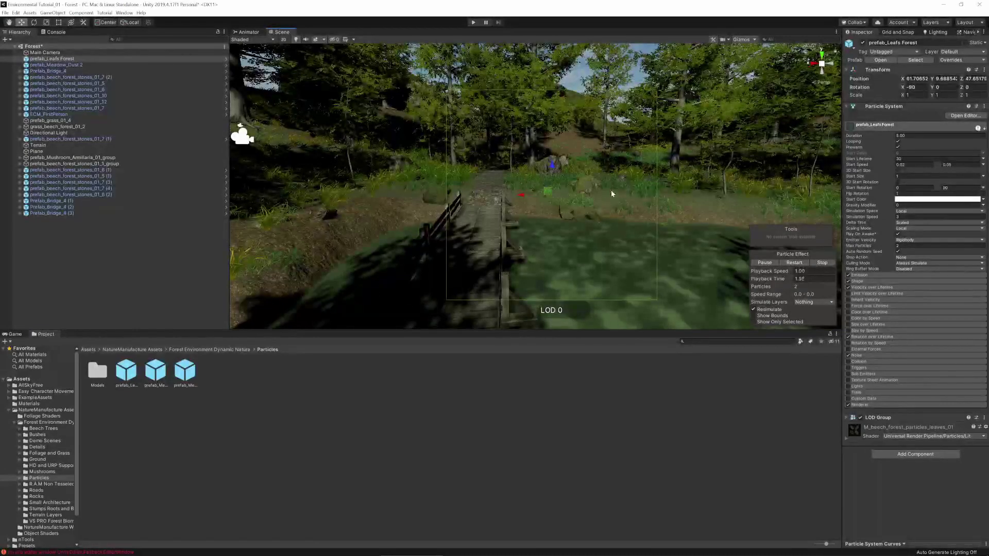
key(Delete)
drag(526, 196, 548, 201)
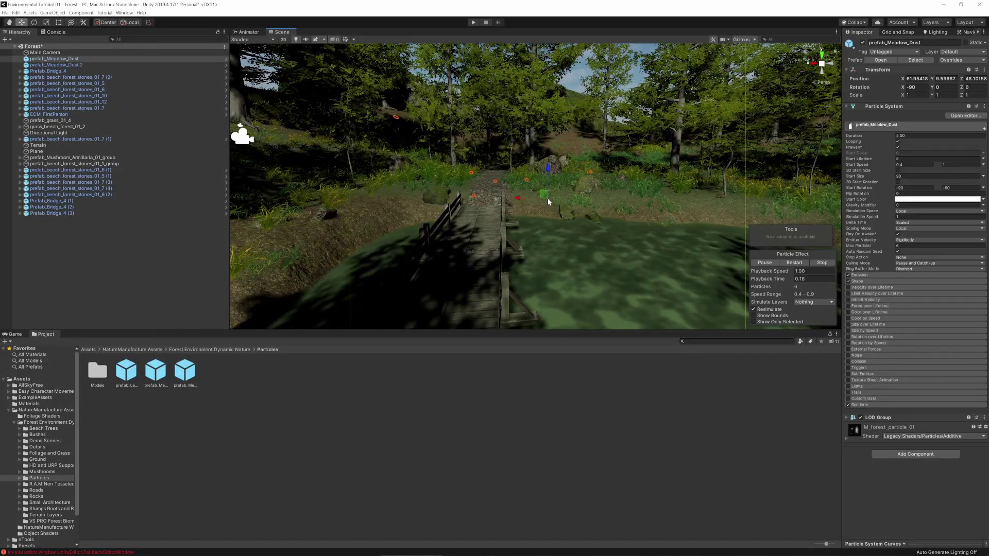
right_drag(551, 205, 498, 6)
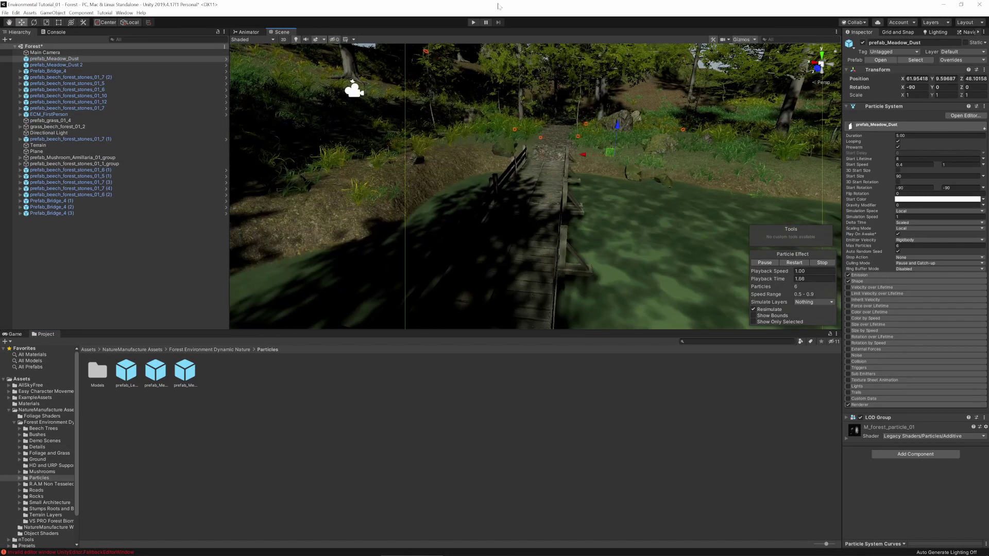
Step: Test the dust particles in Play mode by walking around the bridge end, and stop playback
click(472, 22)
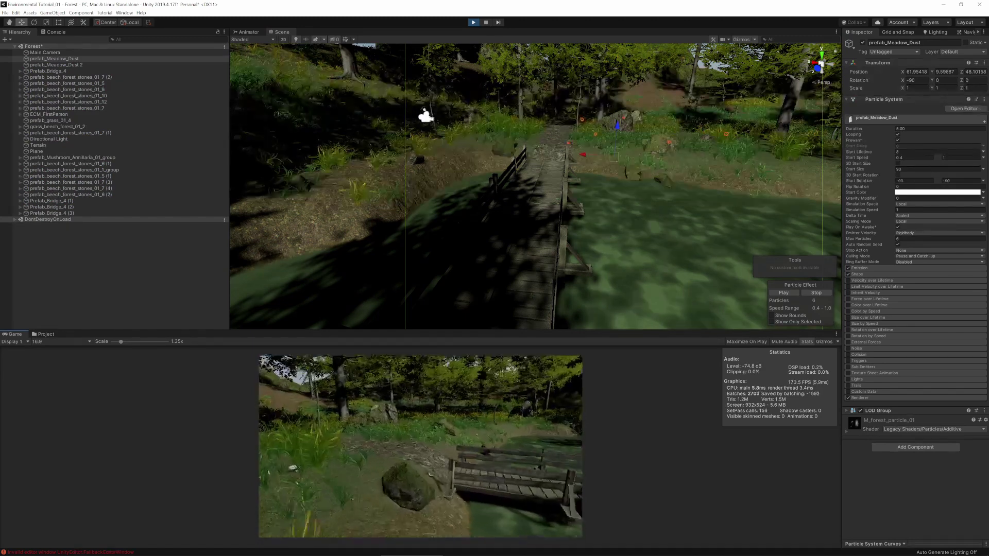
key(w)
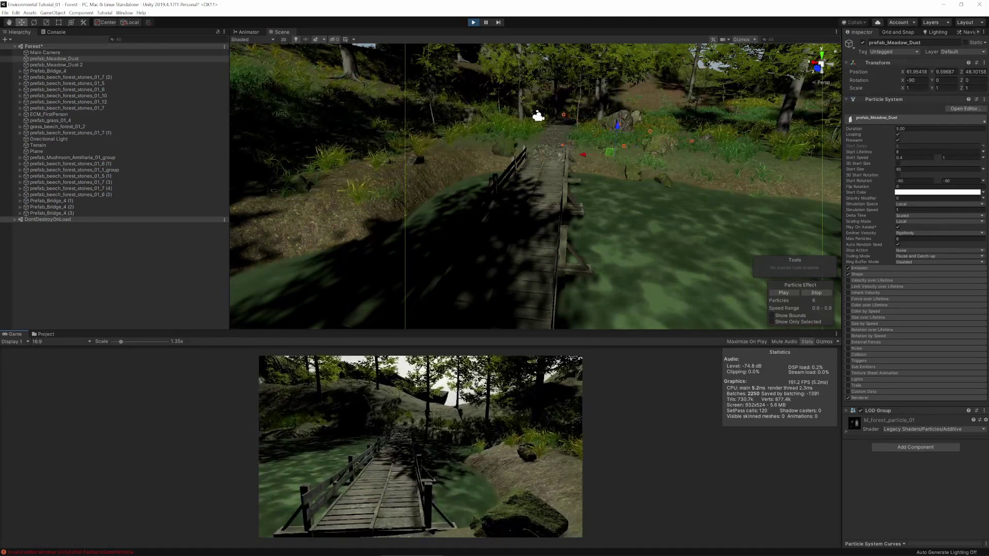
mouse_move(420, 446)
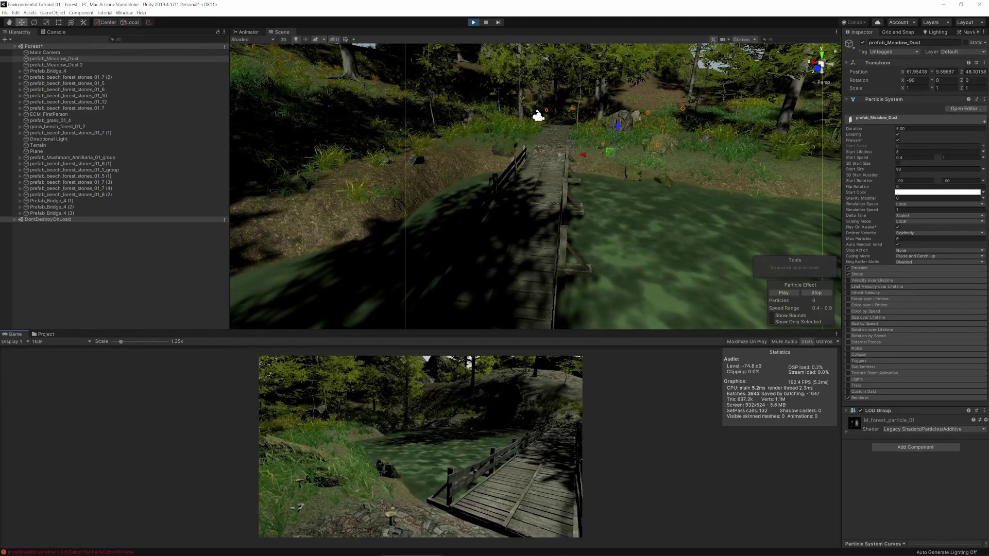
key(a)
key(Escape)
click(472, 22)
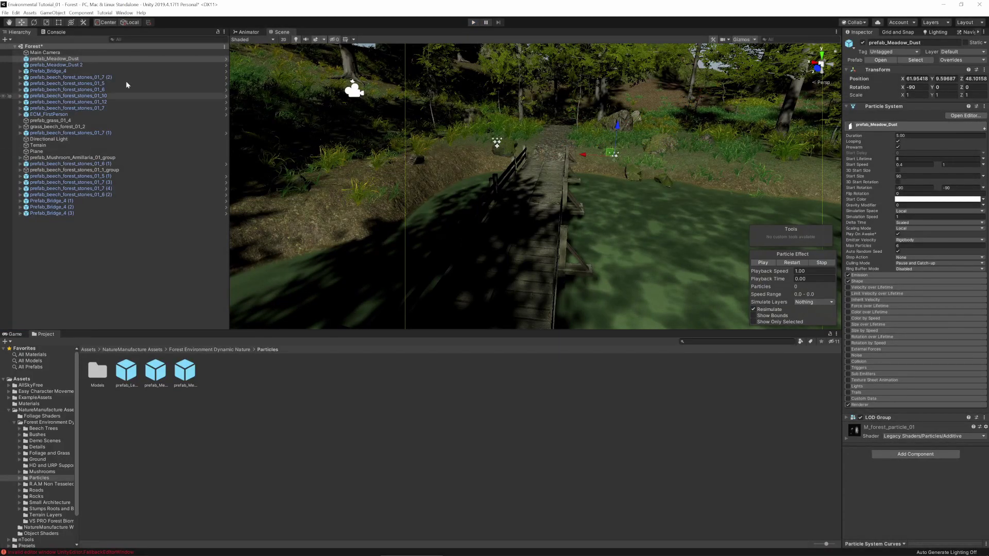
Step: Enable Post Processing on the Camera inside ECM_FirstPerson's Camera_Pivot
click(77, 279)
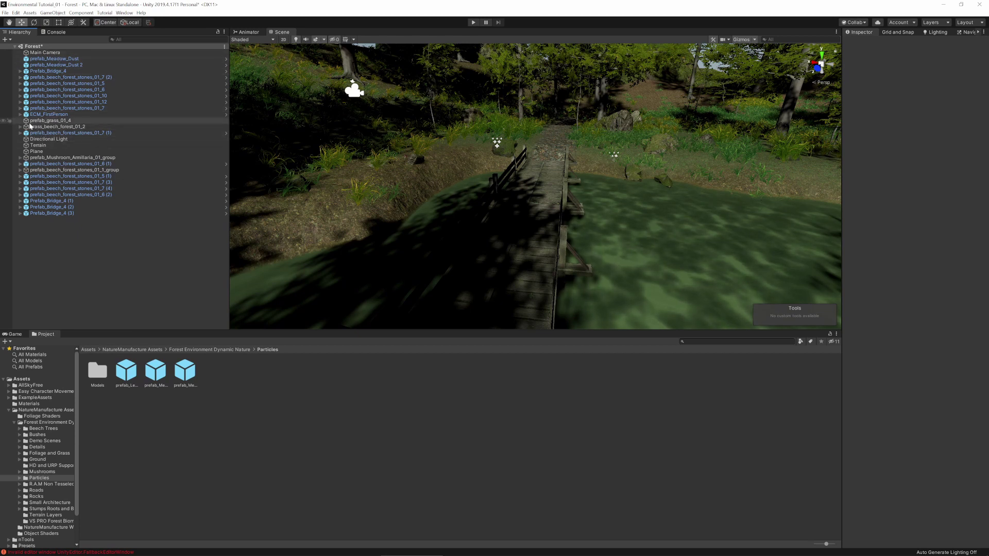
click(20, 114)
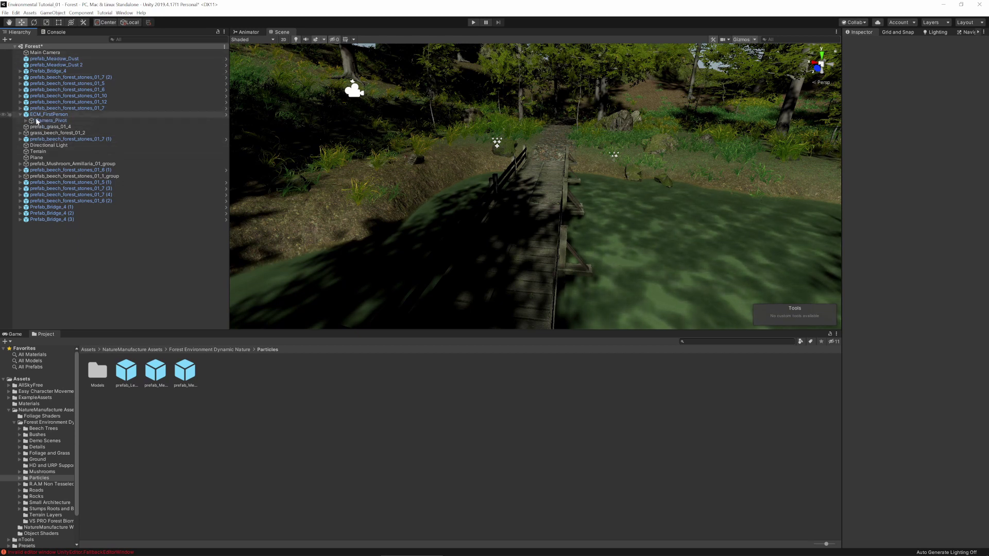
click(27, 123)
click(25, 120)
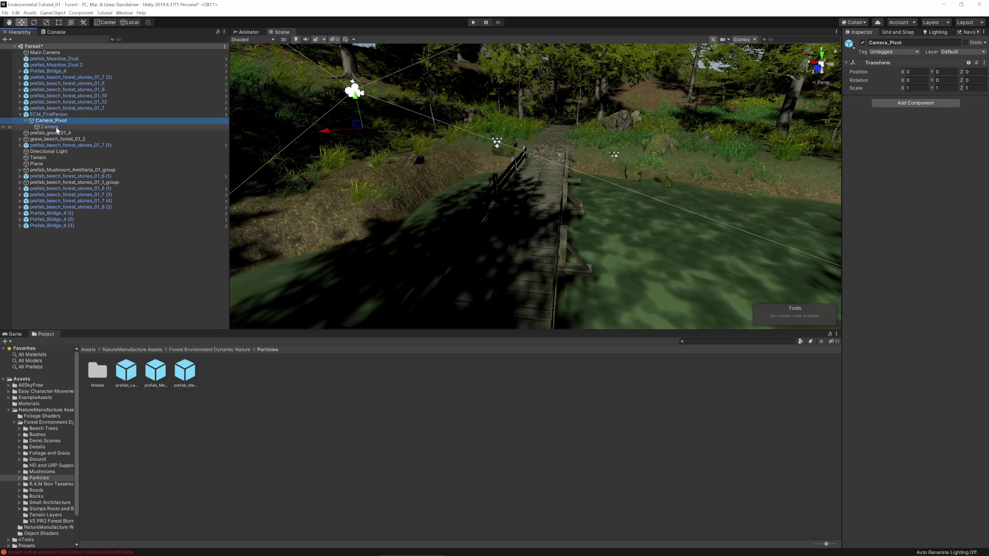
click(31, 126)
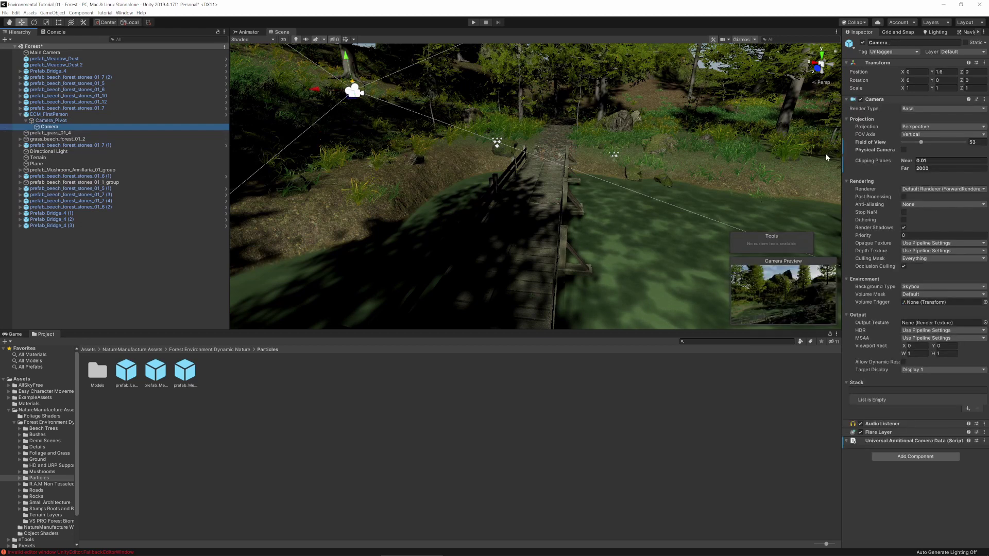
click(903, 198)
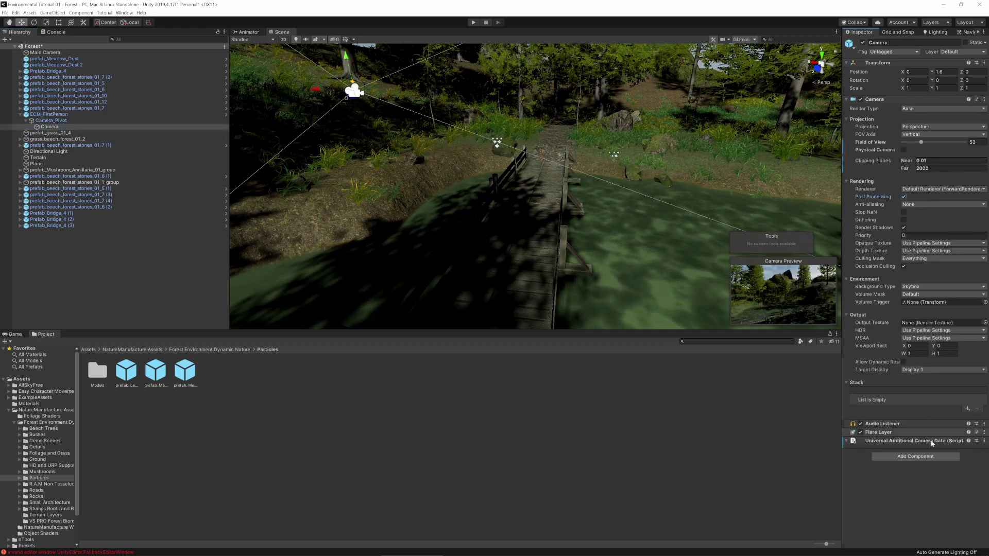
Step: Add a Global Volume to the Forest scene and create a new volume profile for it
click(95, 227)
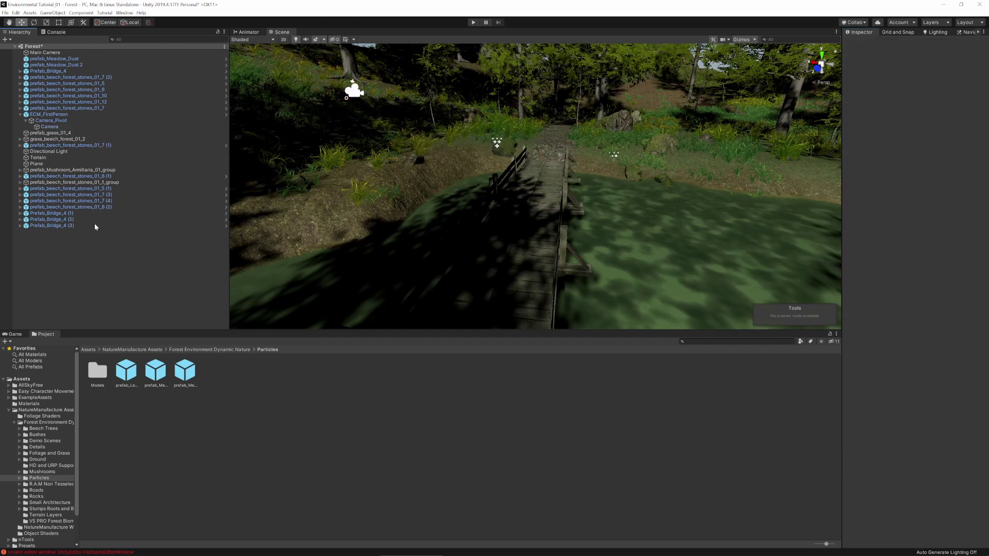
right_click(44, 47)
mouse_move(78, 128)
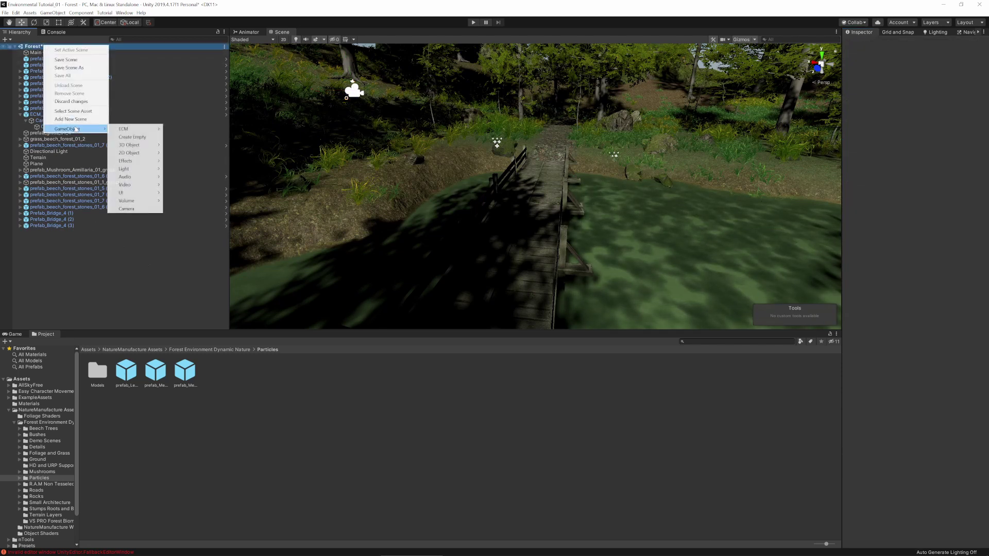
mouse_move(129, 201)
click(185, 201)
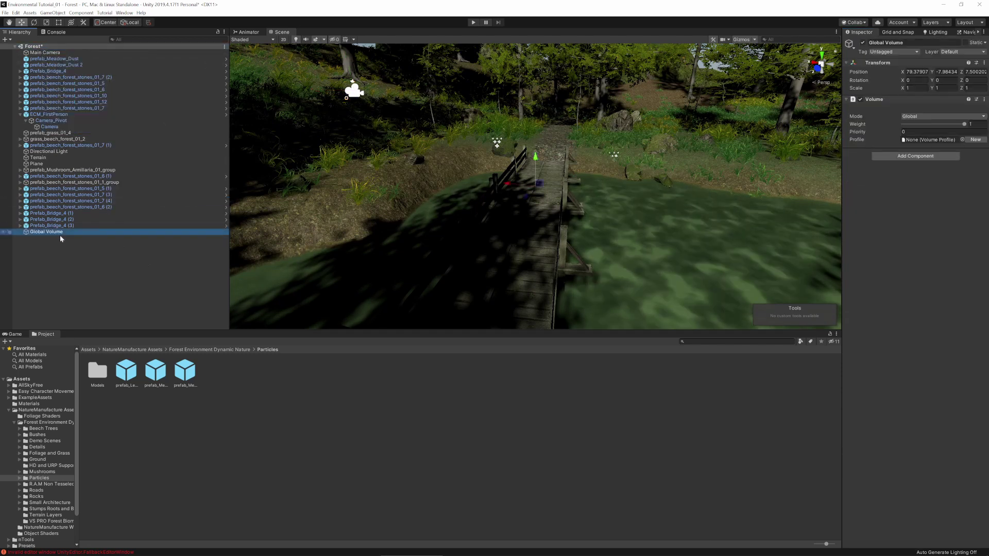
click(974, 140)
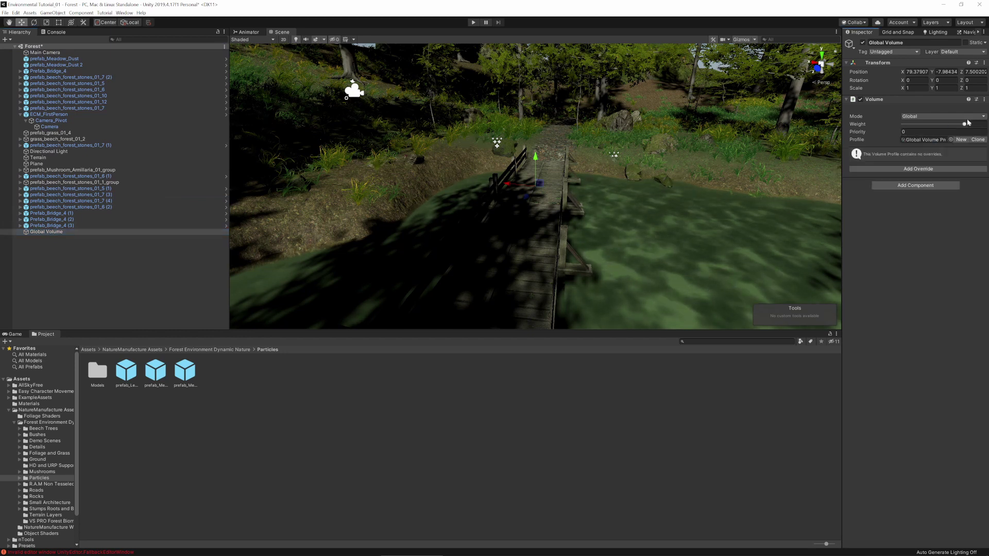
Step: Add a Bloom override to the Global Volume and enable all of its parameters
click(916, 170)
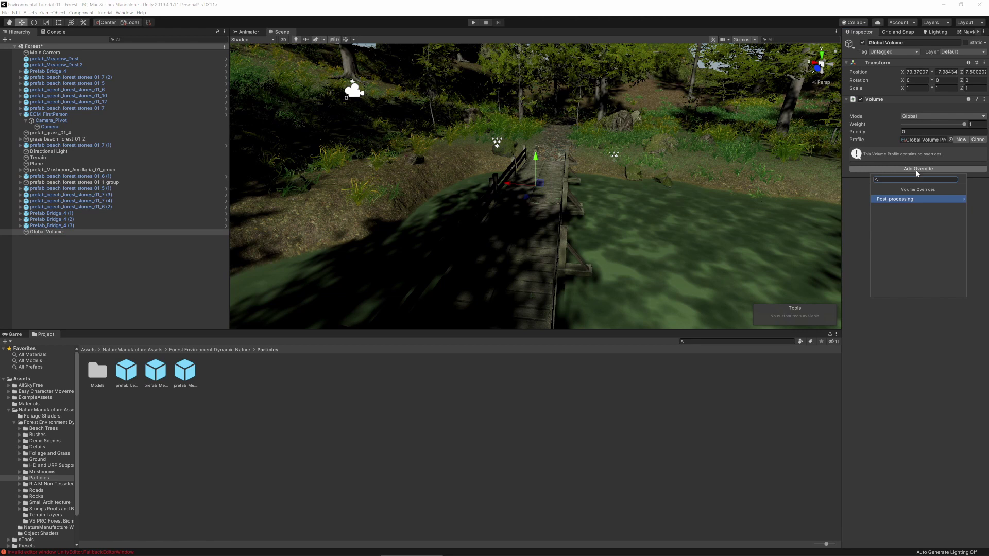
click(910, 199)
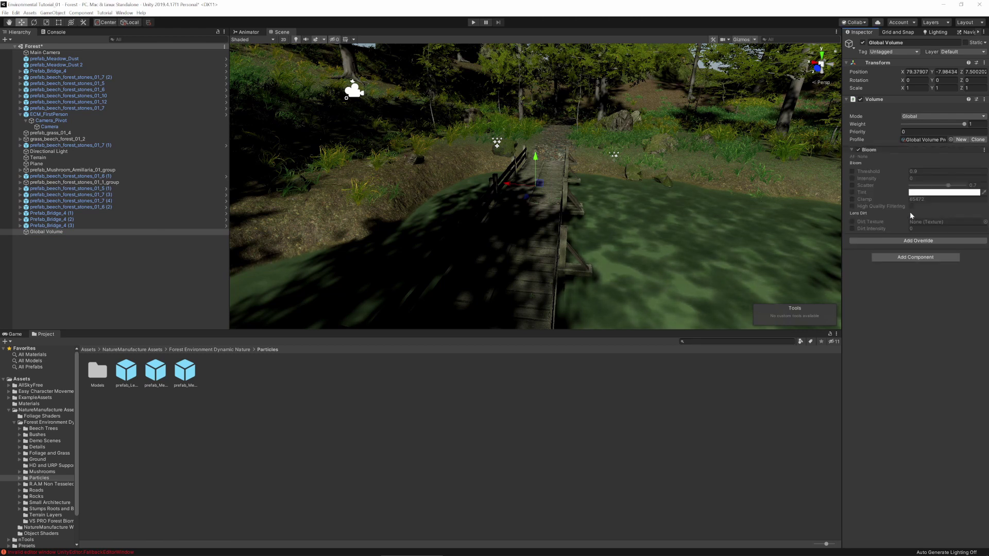
click(876, 180)
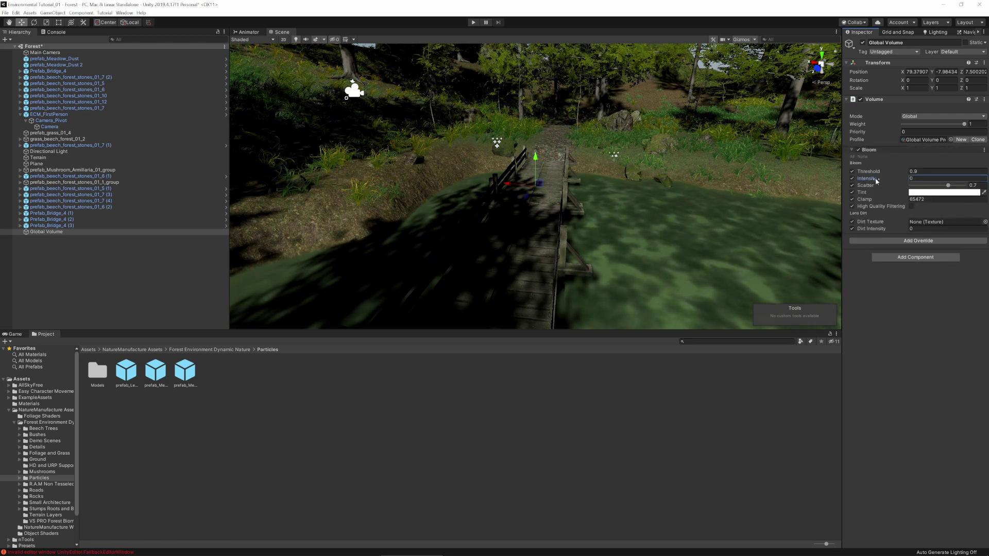
Step: Raise the Bloom intensity to 5.25 and check its effect on the forest, rocks and sky
text(0.92)
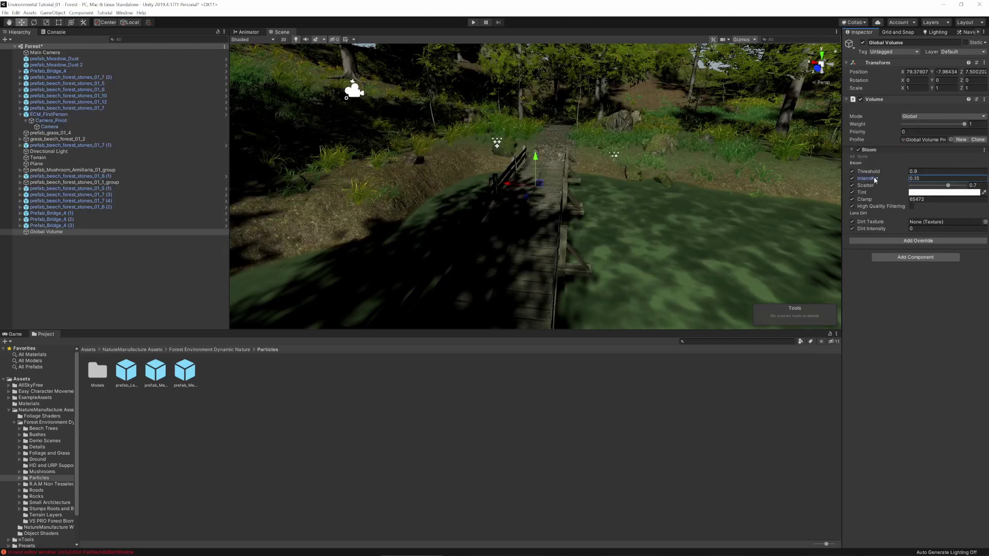
right_drag(691, 247, 721, 216)
middle_drag(721, 278, 641, 304)
right_drag(607, 106, 796, 170)
drag(861, 178, 913, 184)
right_drag(781, 203, 435, 217)
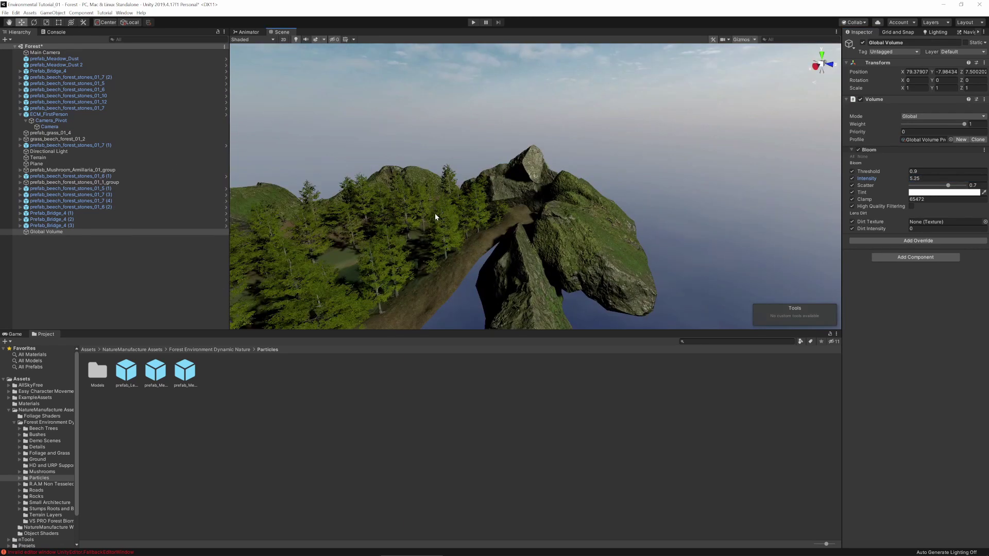
middle_drag(435, 217, 537, 198)
right_drag(537, 198, 528, 222)
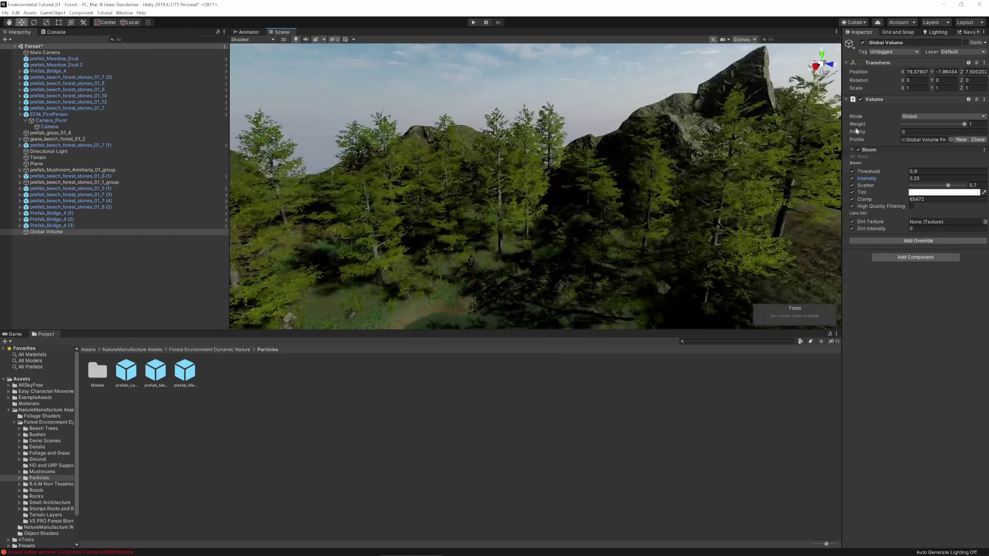
Step: Add a Depth Of Field override to the Global Volume and enable its mode as Gaussian
click(916, 242)
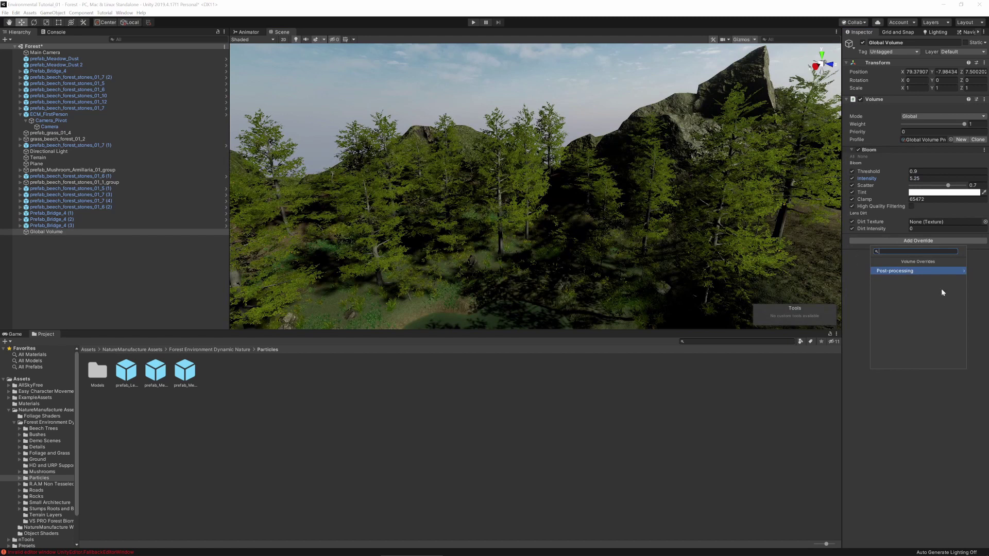
click(932, 270)
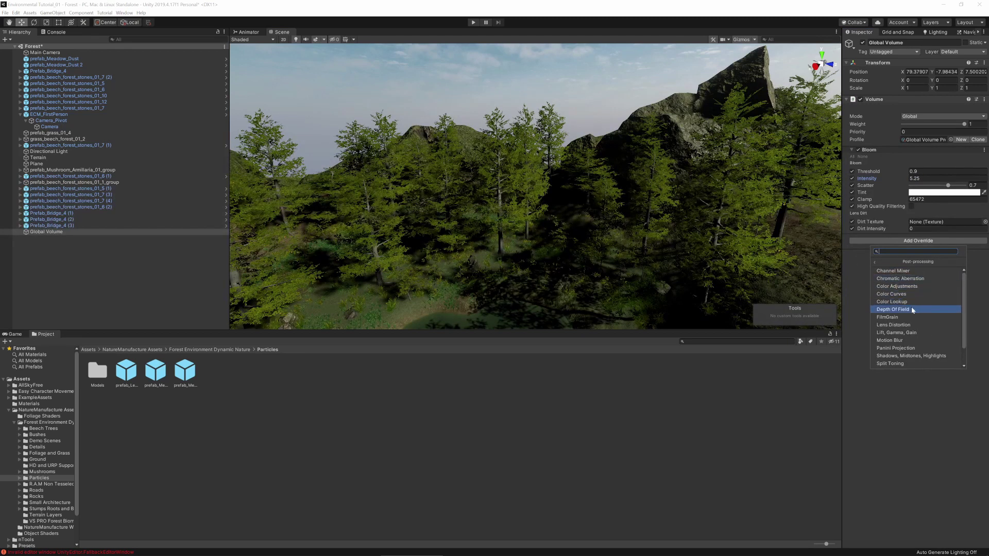
click(910, 308)
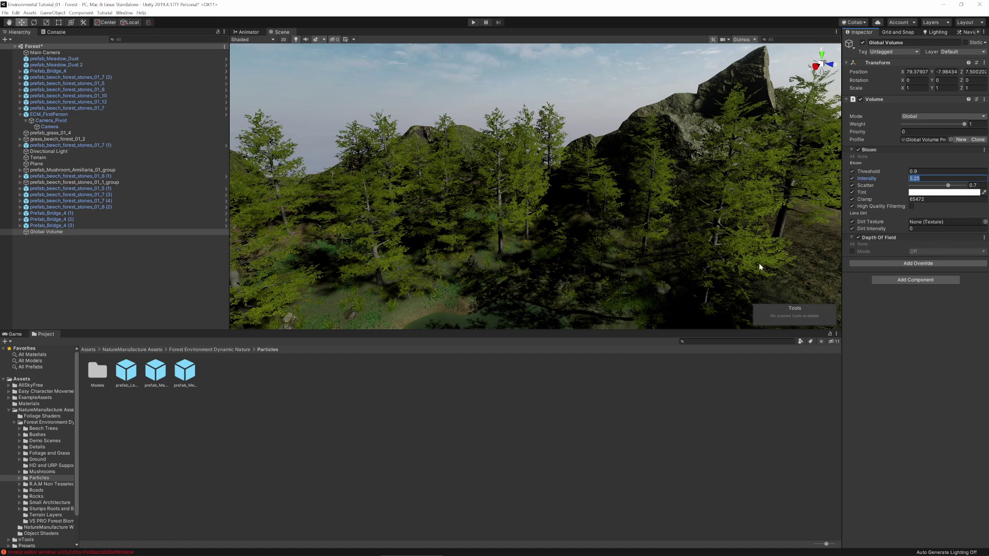
click(852, 251)
click(922, 251)
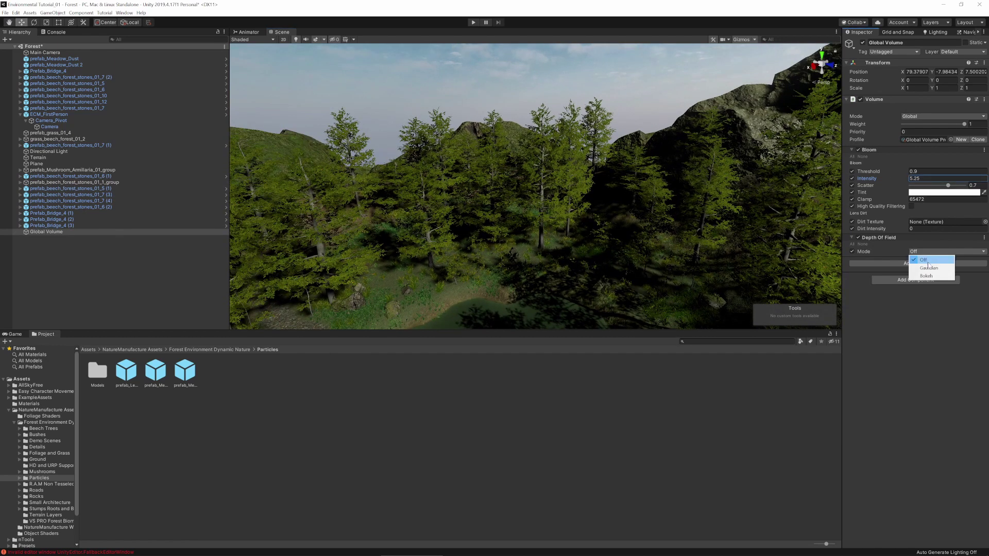
click(928, 268)
Step: Set the Gaussian depth of field's Start to 44.9, End to 35.47 and Max Radius to 0.735, with High Quality Sampling on
right_drag(741, 265, 547, 235)
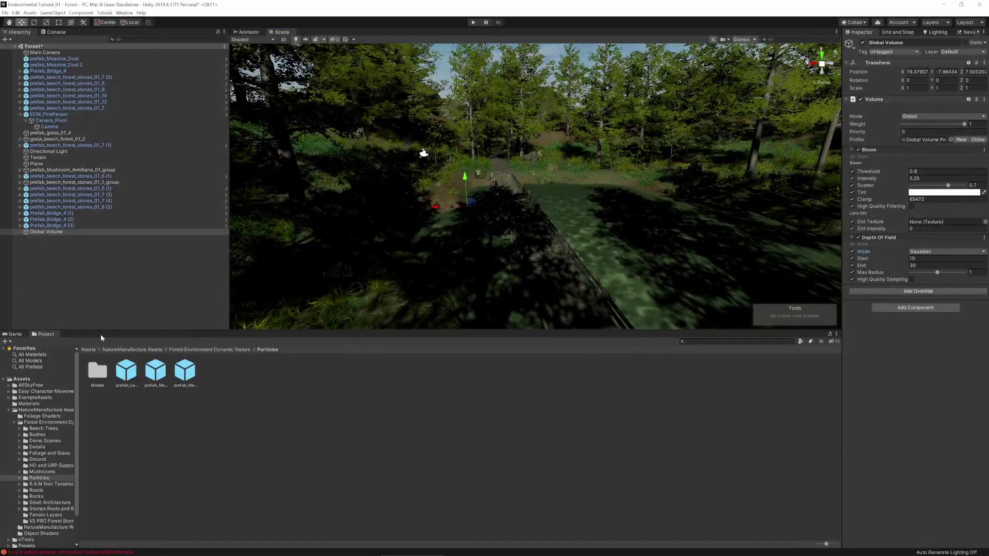
key(ctrl+2)
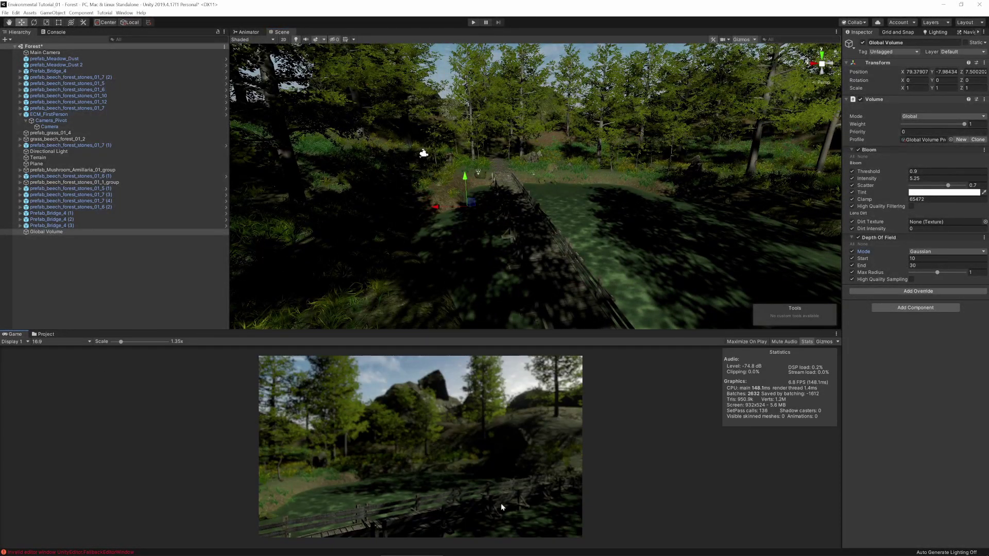
drag(890, 265, 5, 262)
click(897, 260)
drag(982, 265, 958, 275)
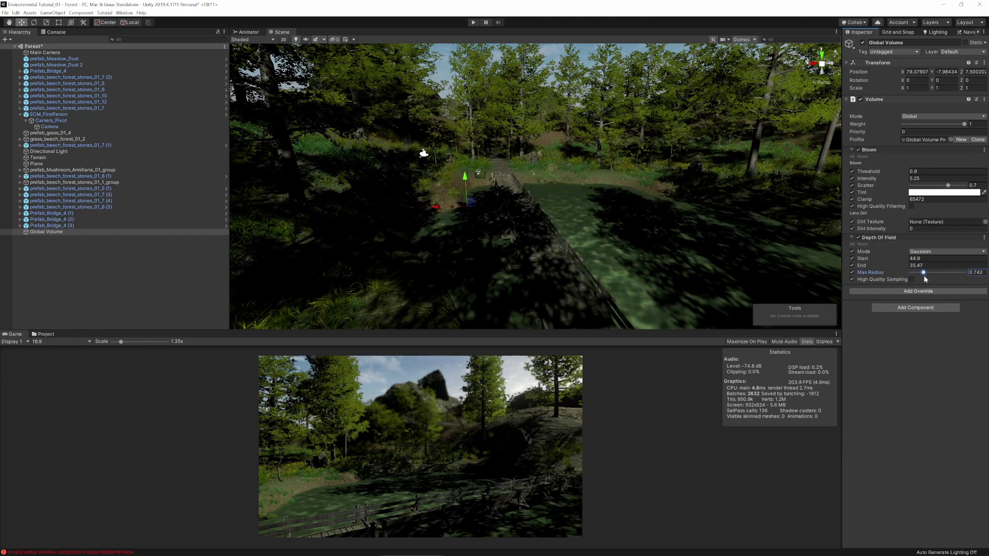
drag(923, 276, 923, 276)
Step: Add a Tonemapping override to the Global Volume and set its mode to ACES
click(918, 290)
click(898, 320)
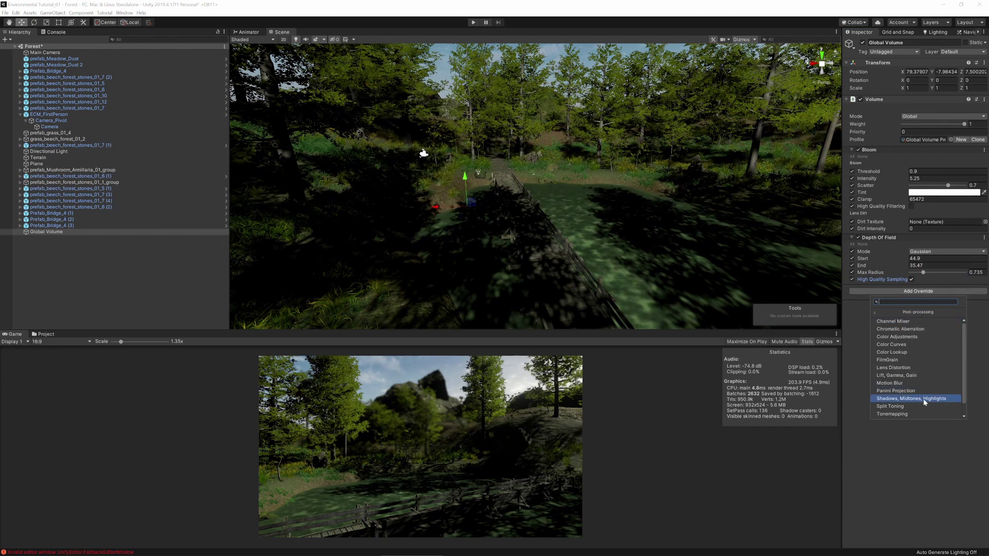
click(900, 414)
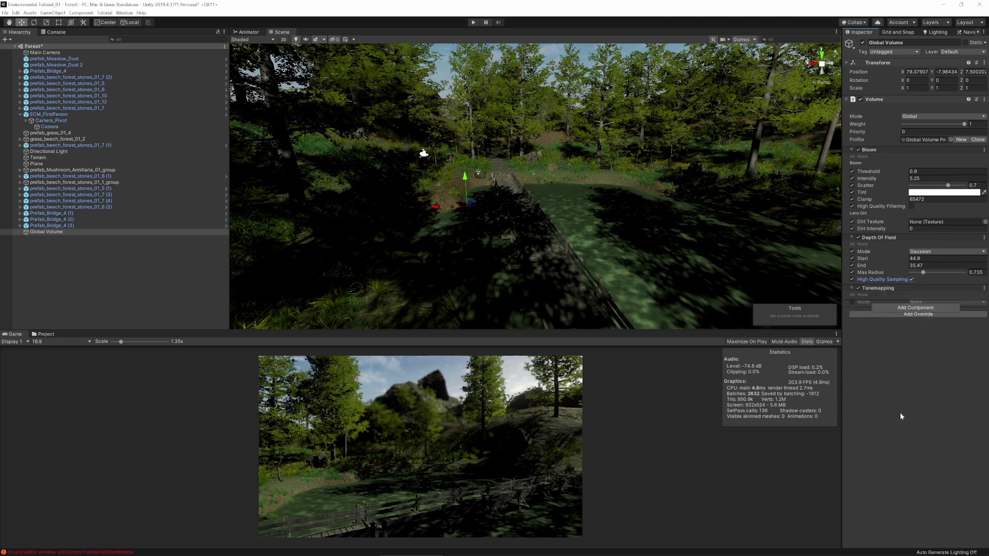
click(852, 302)
click(927, 302)
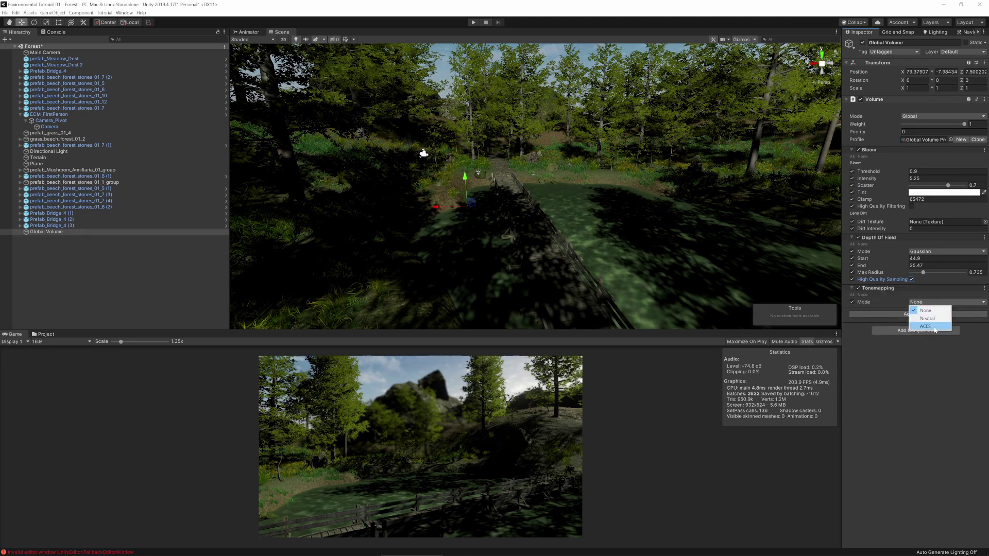
click(926, 326)
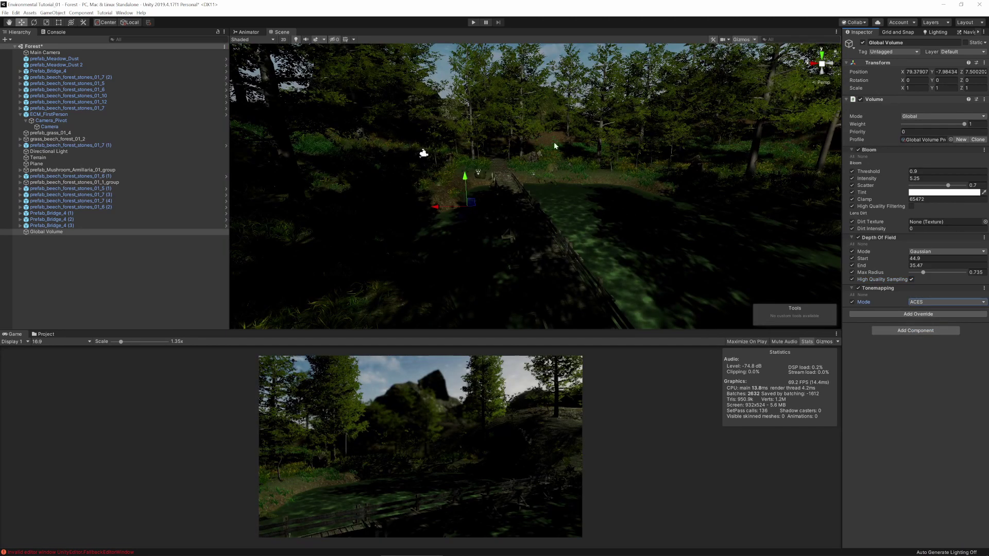
Step: Raise the Directional Light's intensity to 6.64 and change its color to warm beige EAD2AA
click(55, 153)
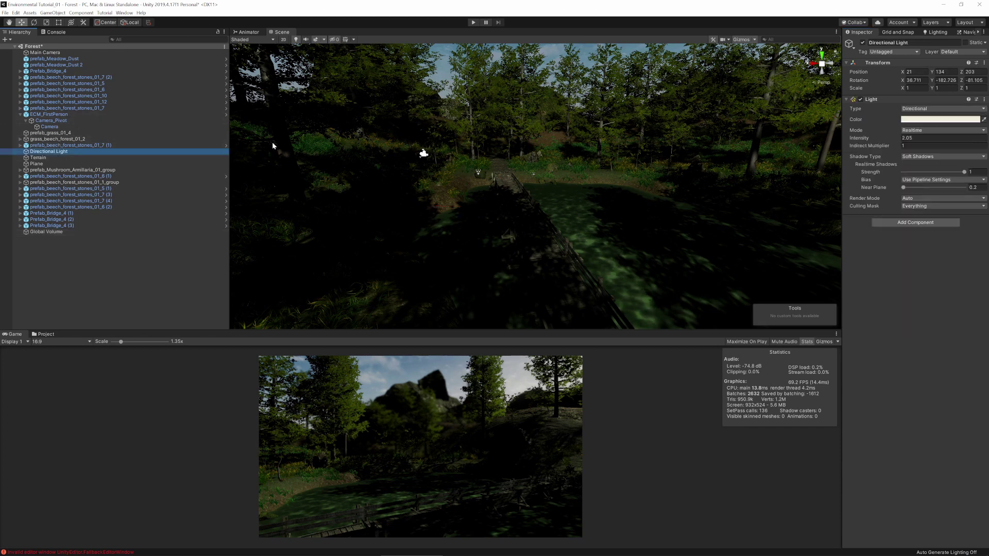
drag(858, 139, 880, 138)
click(939, 119)
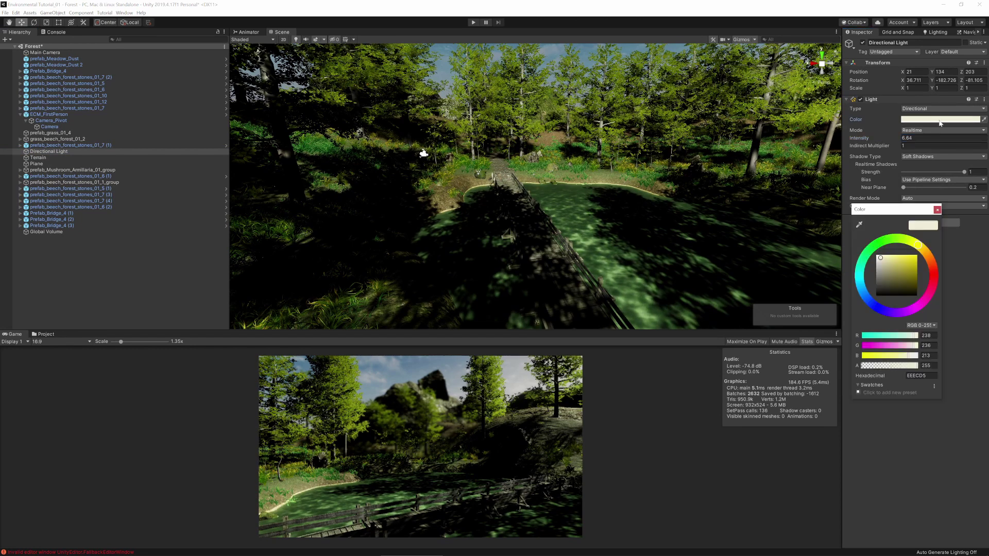
mouse_move(882, 256)
mouse_down()
mouse_move(895, 264)
mouse_move(901, 243)
mouse_move(926, 256)
mouse_up()
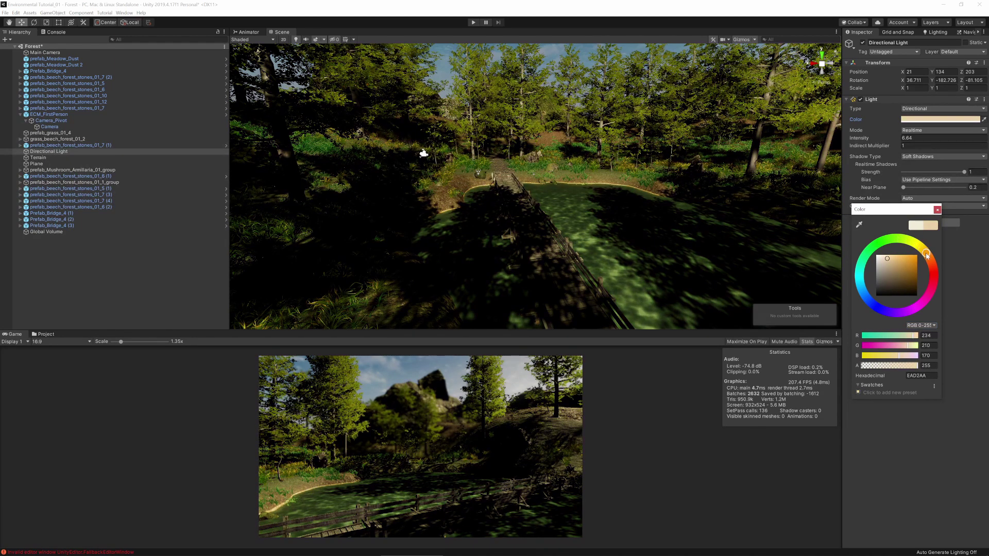
Step: Run the scene in Play mode and walk around to inspect the lighting, tonemapping and blur, then stop it
click(472, 23)
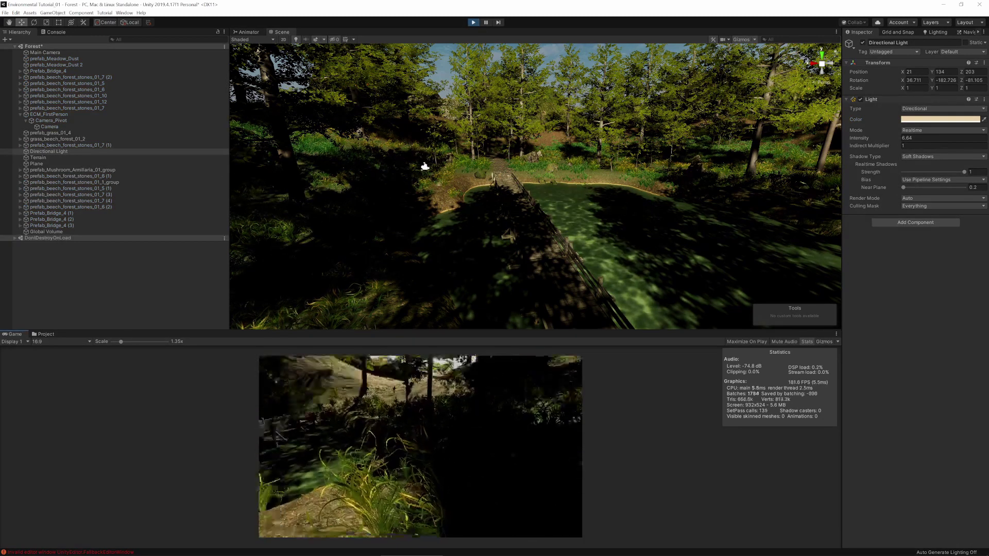
key(w)
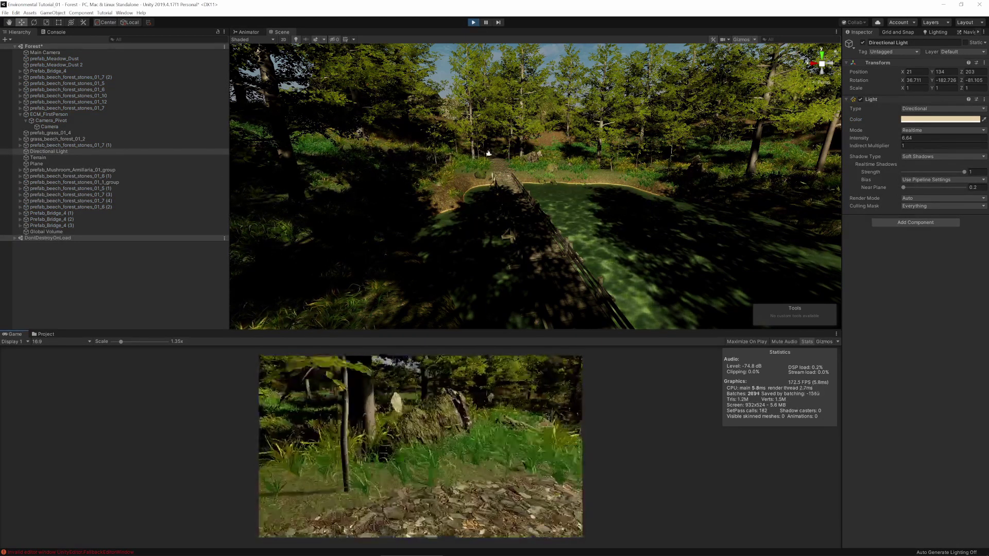
key(d)
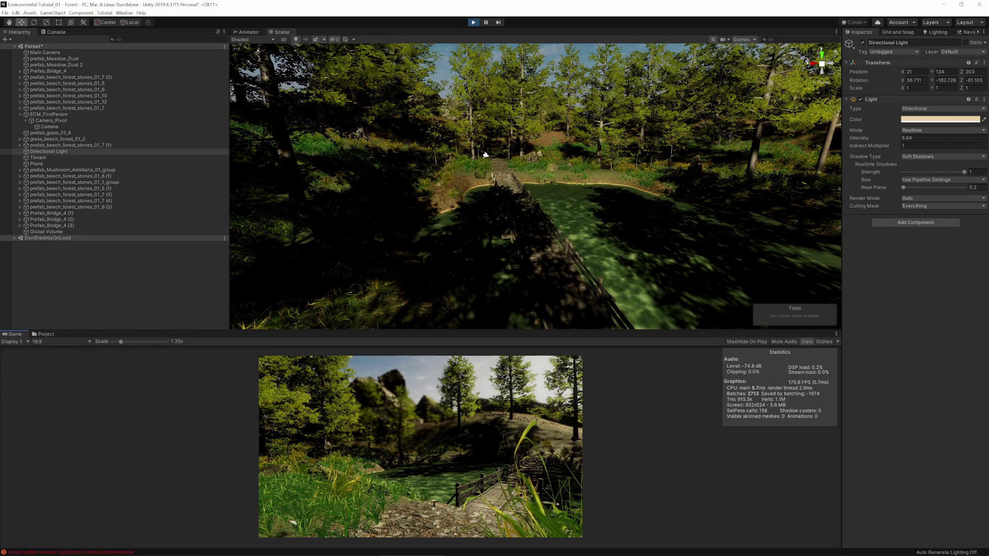
key(Escape)
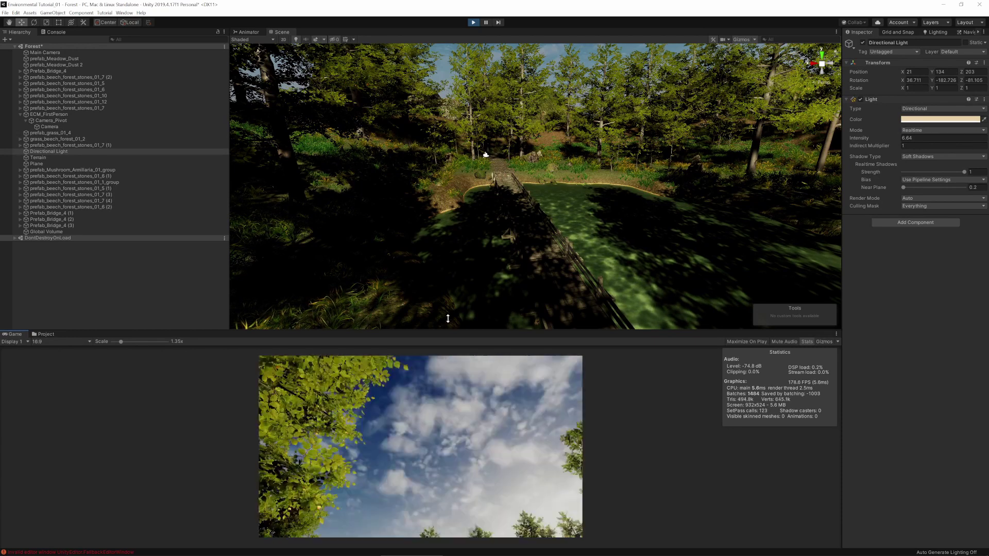
click(473, 22)
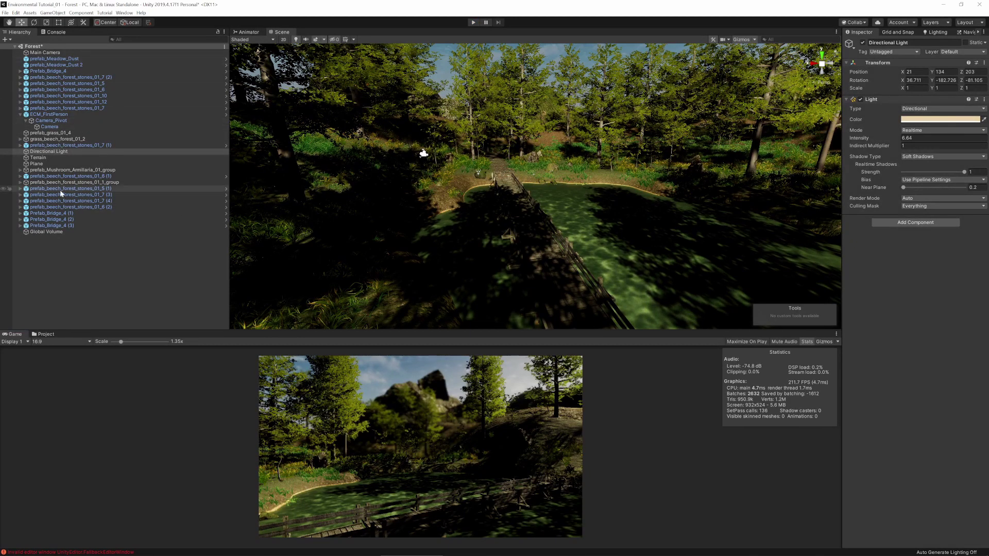
Step: Switch the Global Volume's Depth Of Field mode to Bokeh
click(58, 232)
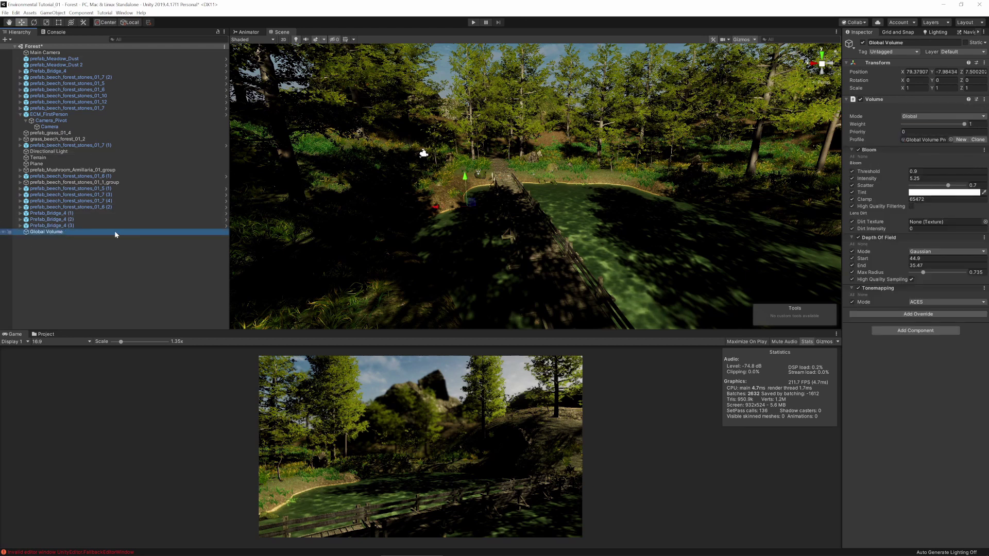
click(932, 252)
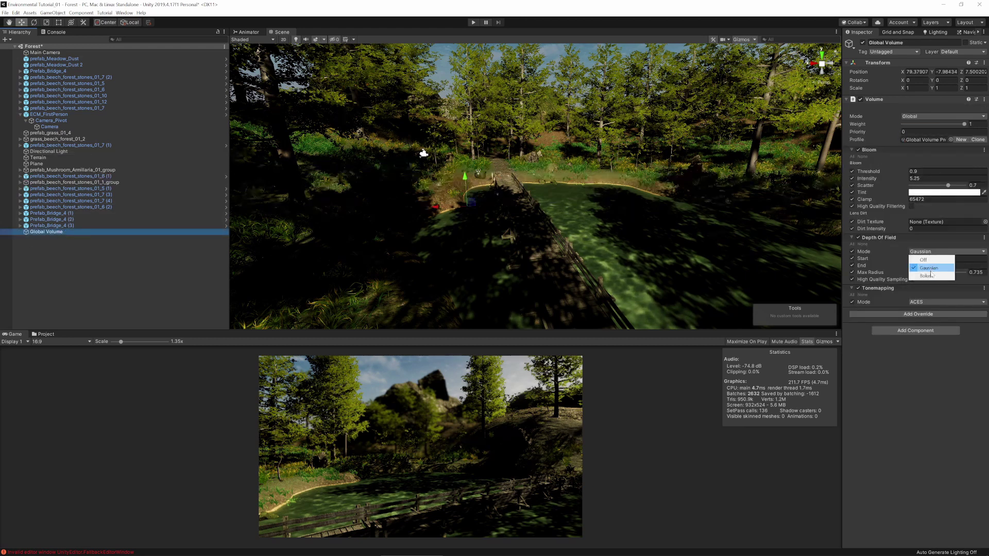
click(927, 276)
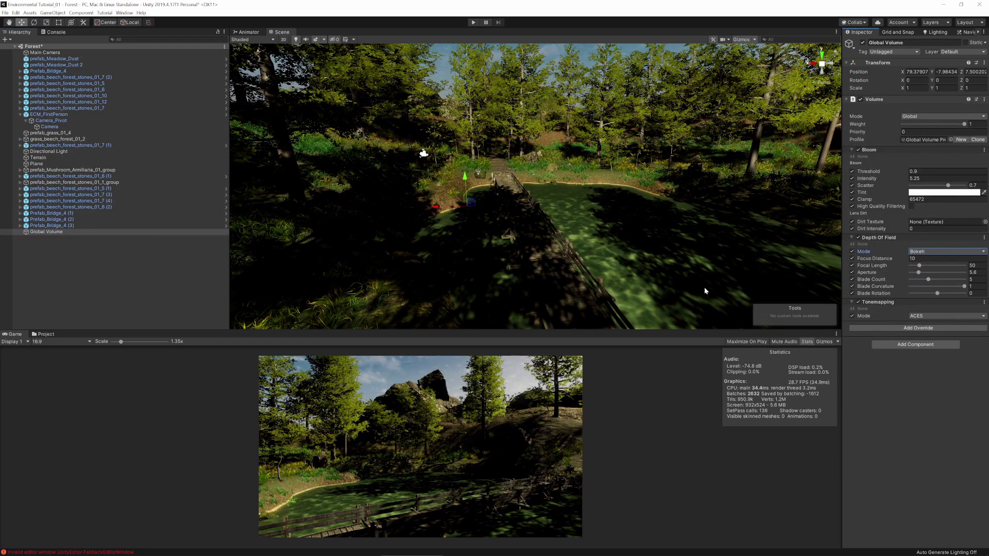
Step: Play the scene and walk toward the bridge to check the Bokeh depth of field, then exit Play mode
click(472, 23)
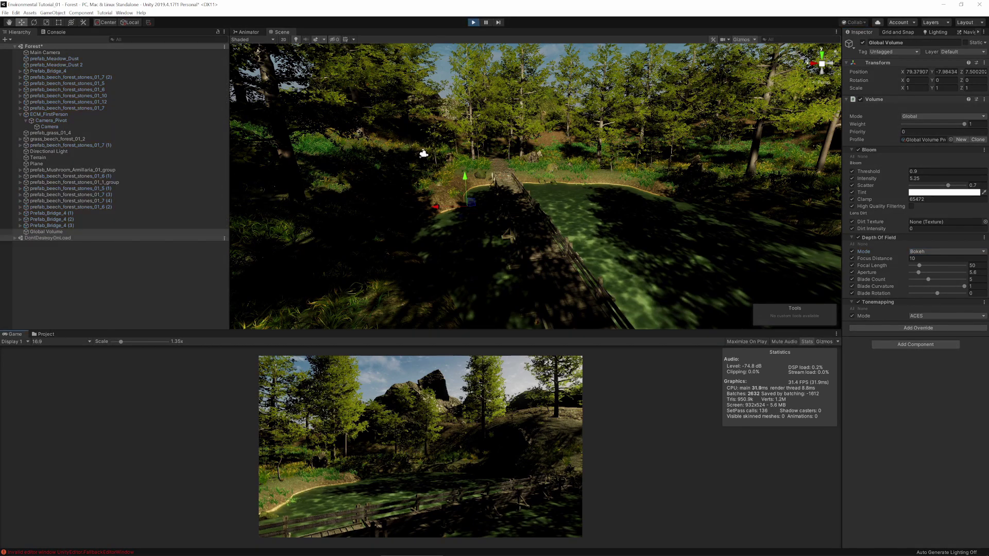
key(w)
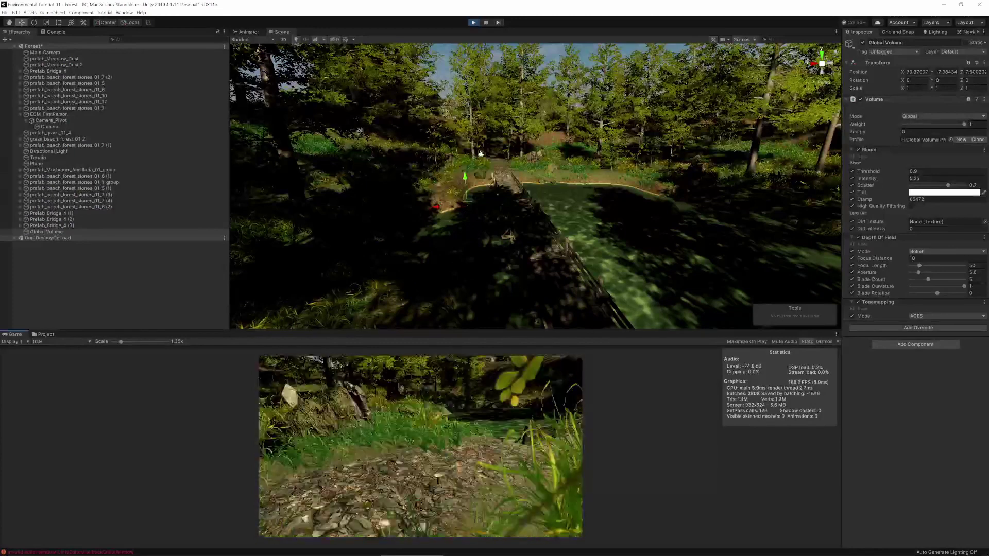
key(w)
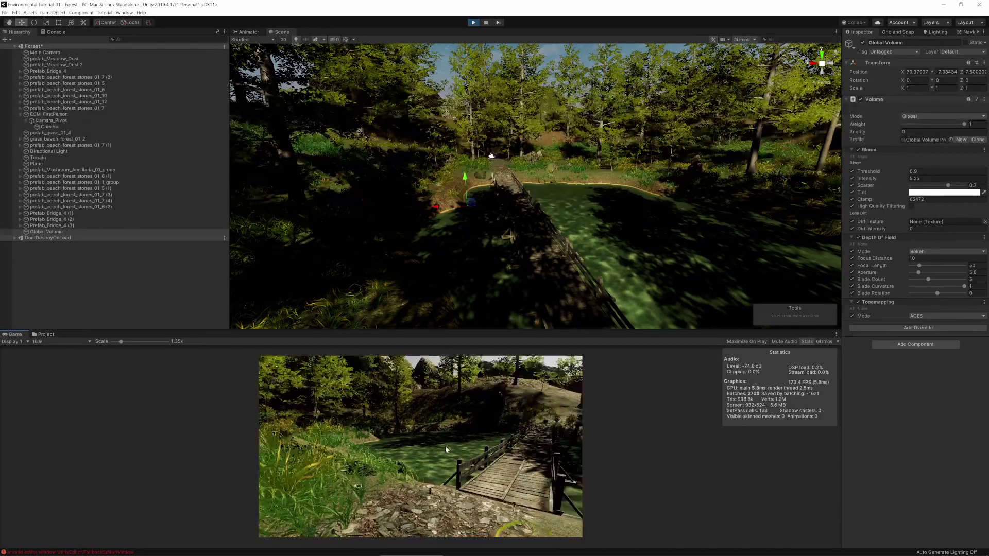
click(473, 22)
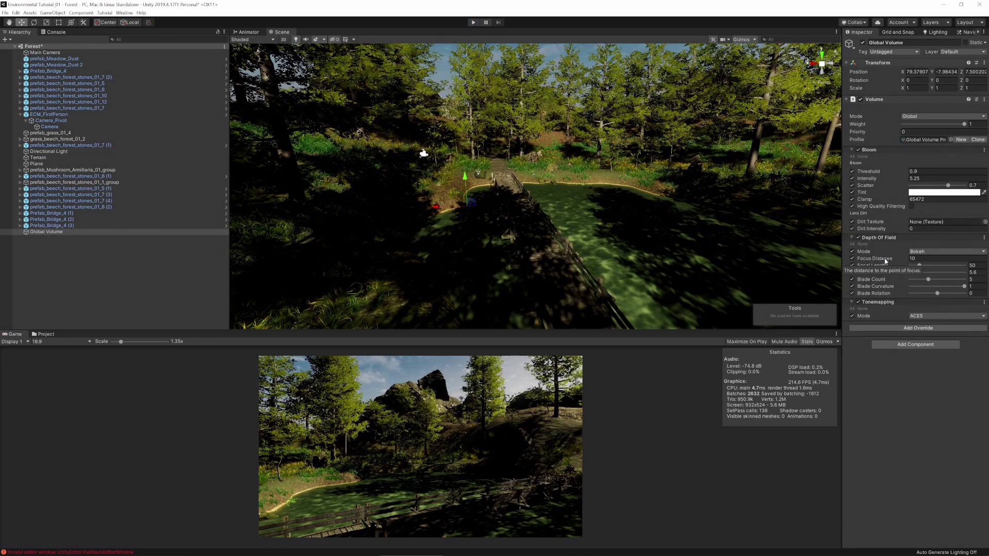
Step: Move ECM_FirstPerson onto the grass beside the stone path near the bridge, at about X 69.75, Y 9.73, Z 45.99
scroll(465, 217, down, 5)
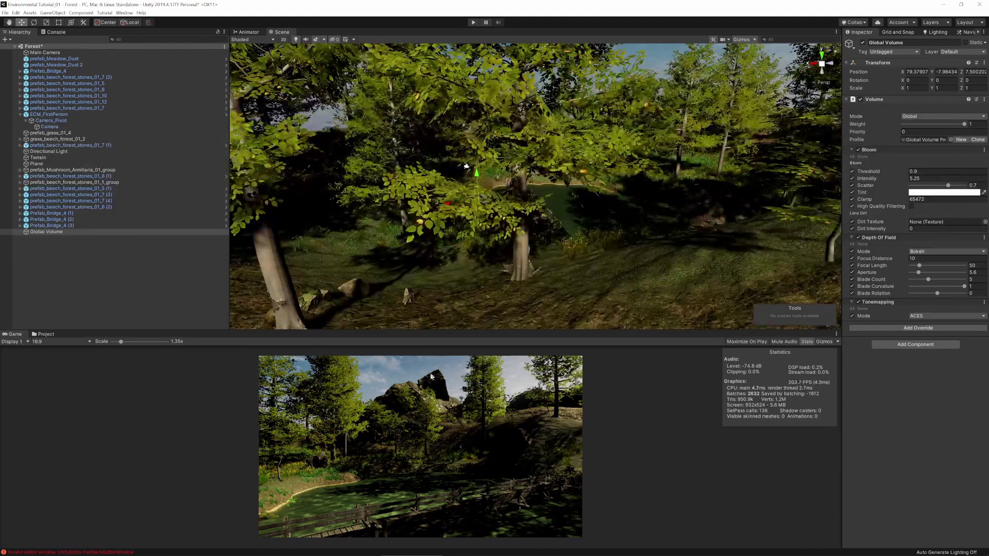
scroll(453, 205, up, 7)
right_drag(454, 204, 376, 278)
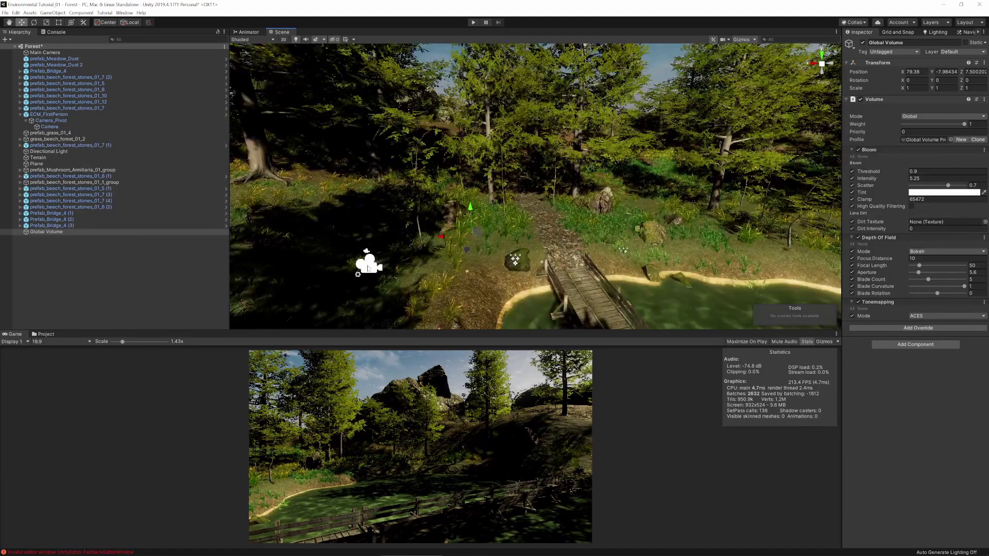
click(378, 281)
drag(374, 289, 487, 209)
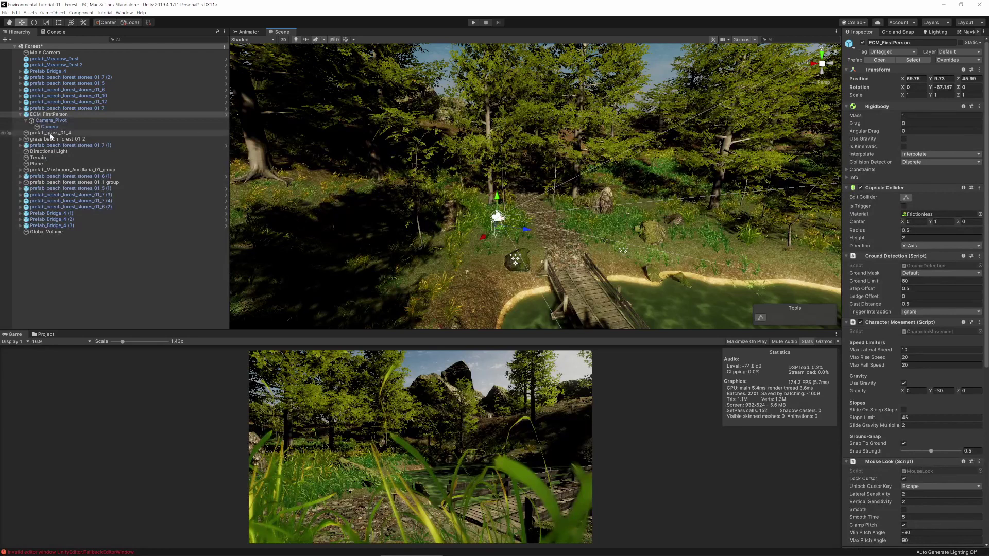
Step: Tune the Global Volume's Bokeh blur to focus distance 2.49, focal length 63, aperture about 6.9 and blade rotation 38
click(63, 232)
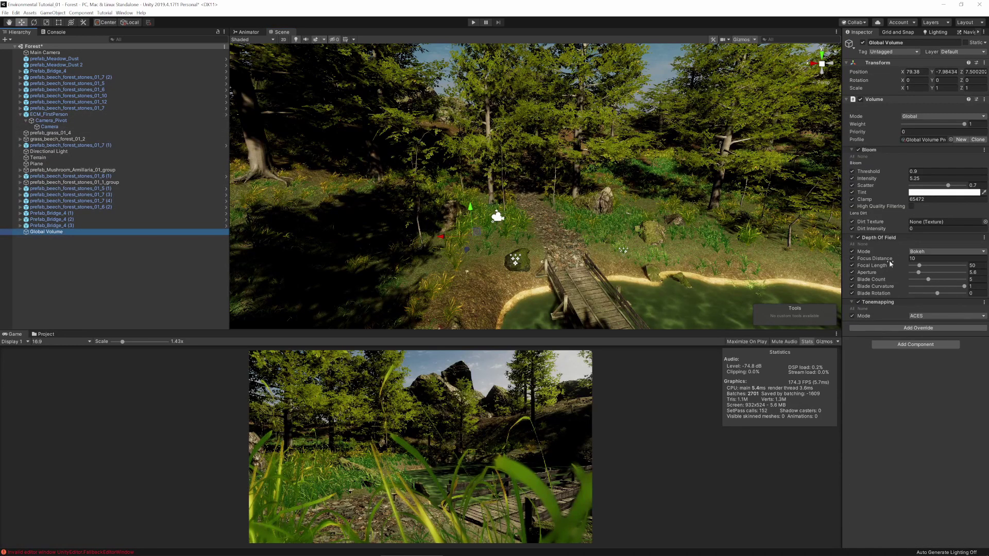
drag(891, 261, 961, 257)
drag(825, 261, 777, 267)
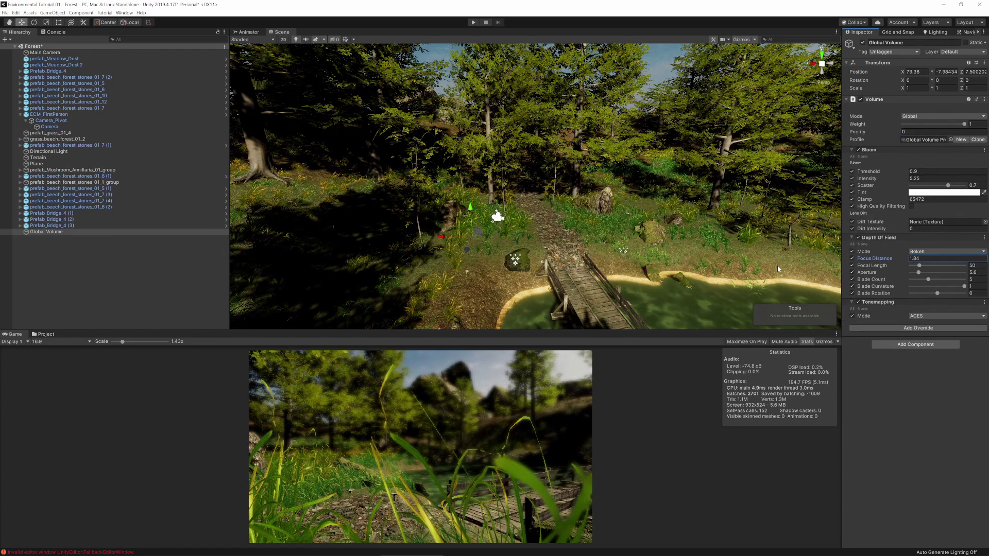
drag(874, 261, 925, 275)
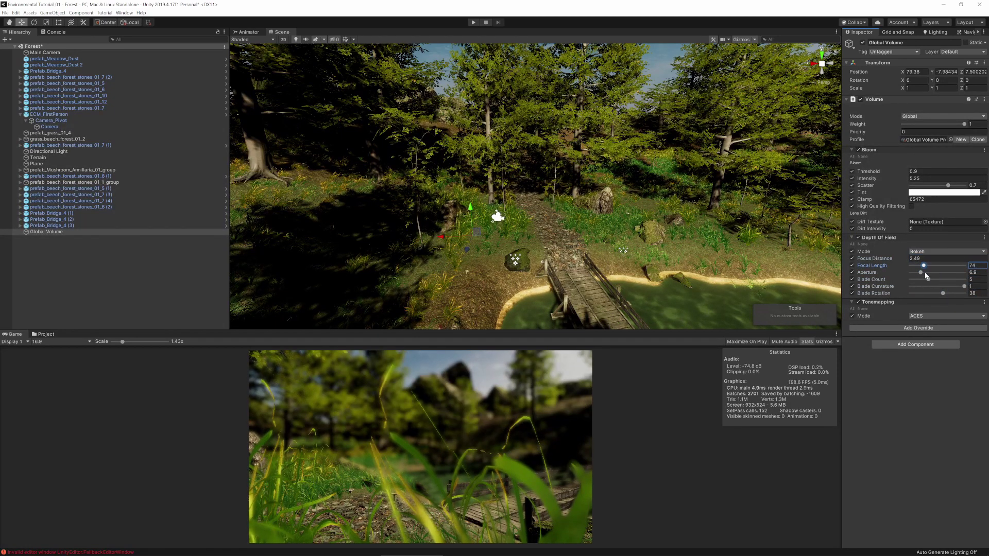
Step: Play the scene and walk onto the bridge to check the tuned Bokeh blur, then exit Play mode
key(ctrl+p)
key(w)
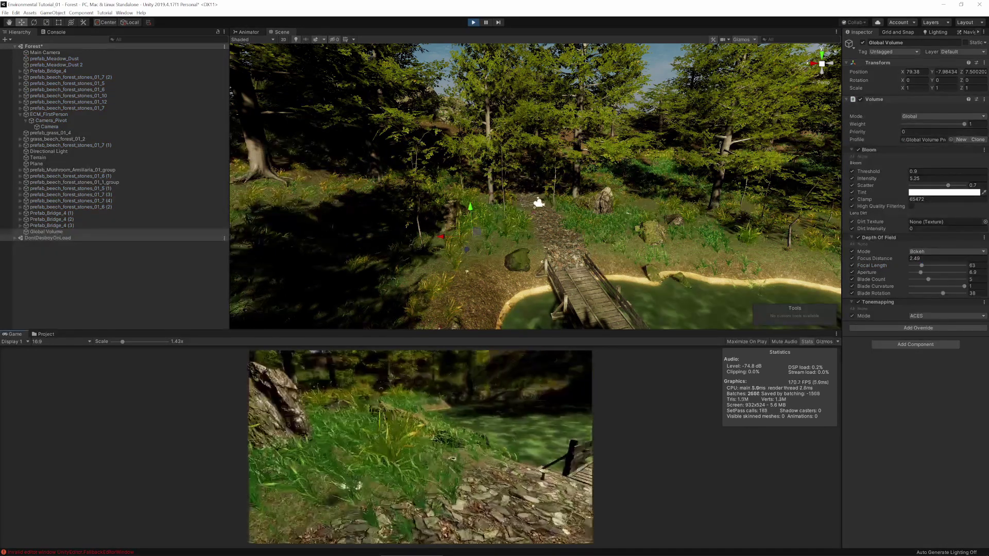
key(w)
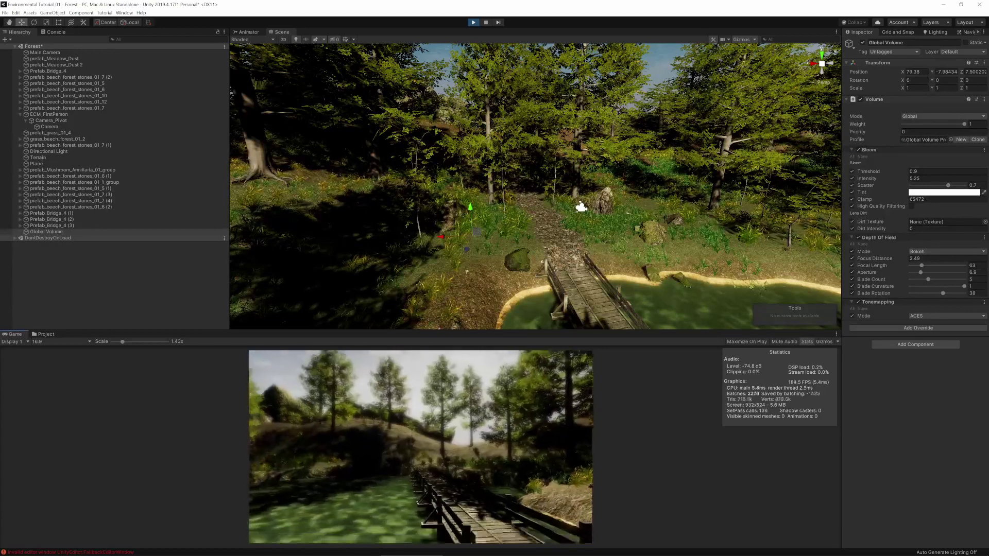
key(w)
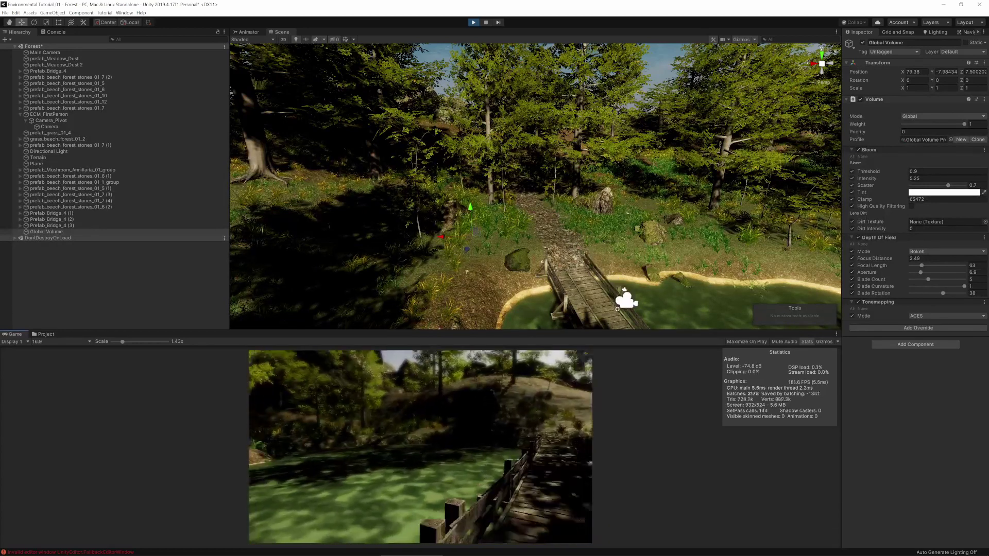
key(ctrl+p)
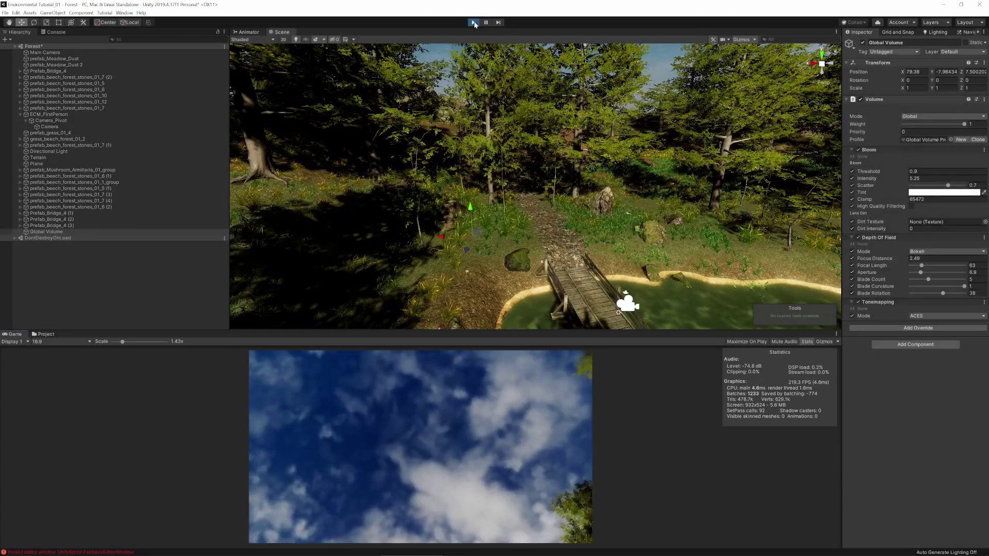
Step: Add a Motion Blur override to the Global Volume with High quality and intensity about 0.427
click(921, 329)
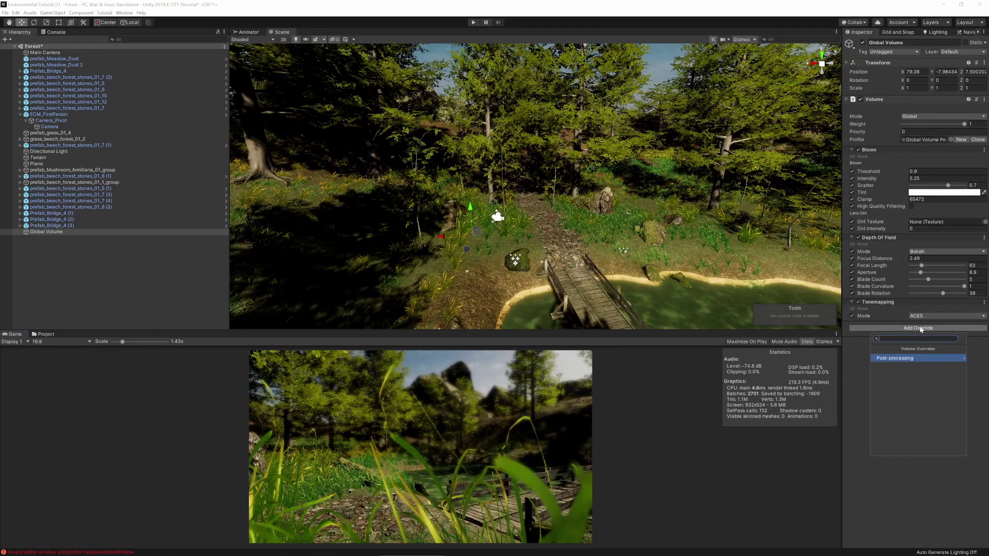
click(917, 356)
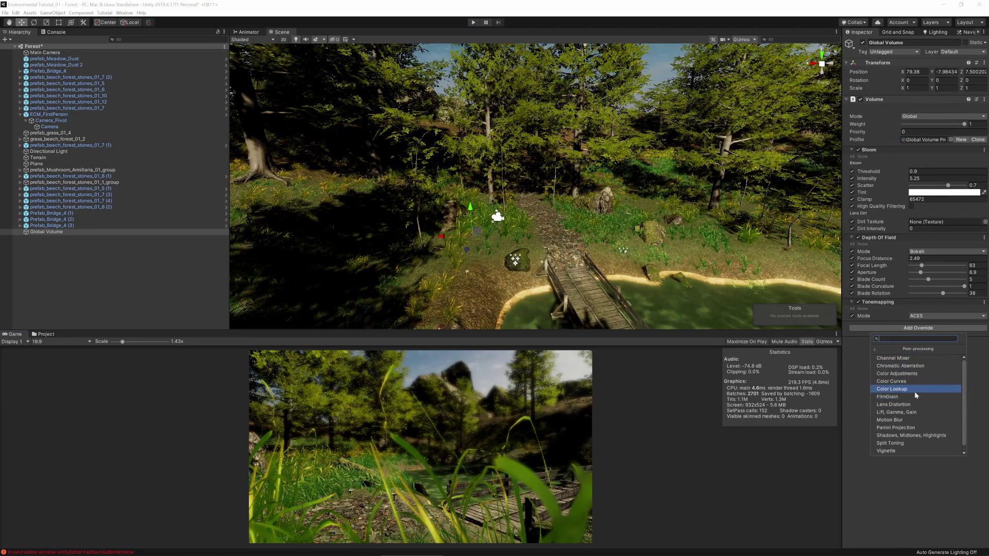
scroll(914, 393, down, 1)
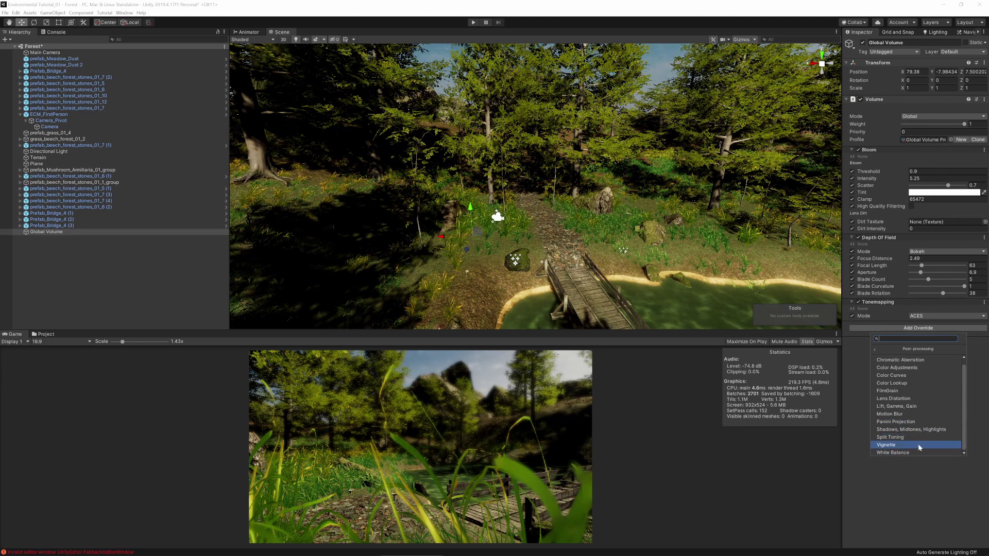
click(890, 413)
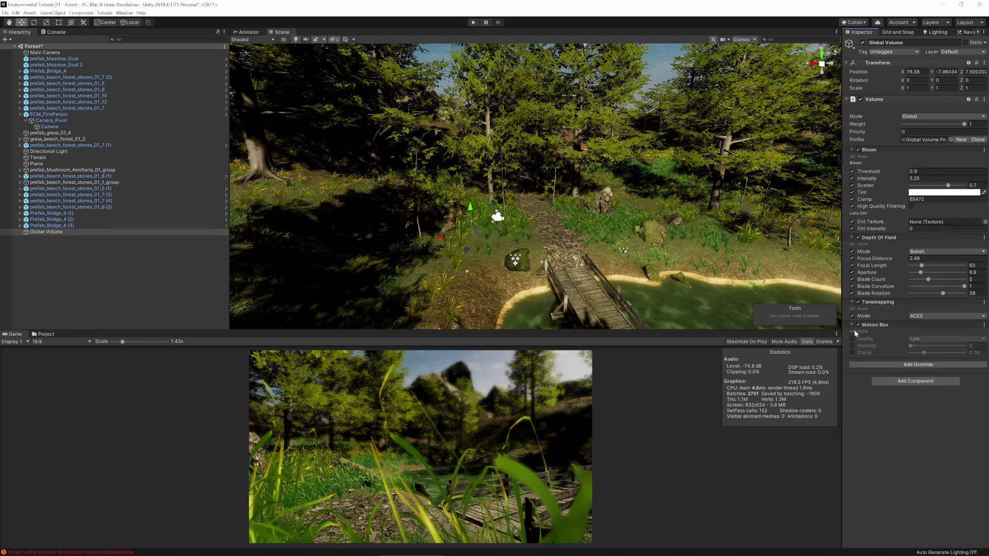
drag(912, 345, 935, 349)
click(922, 339)
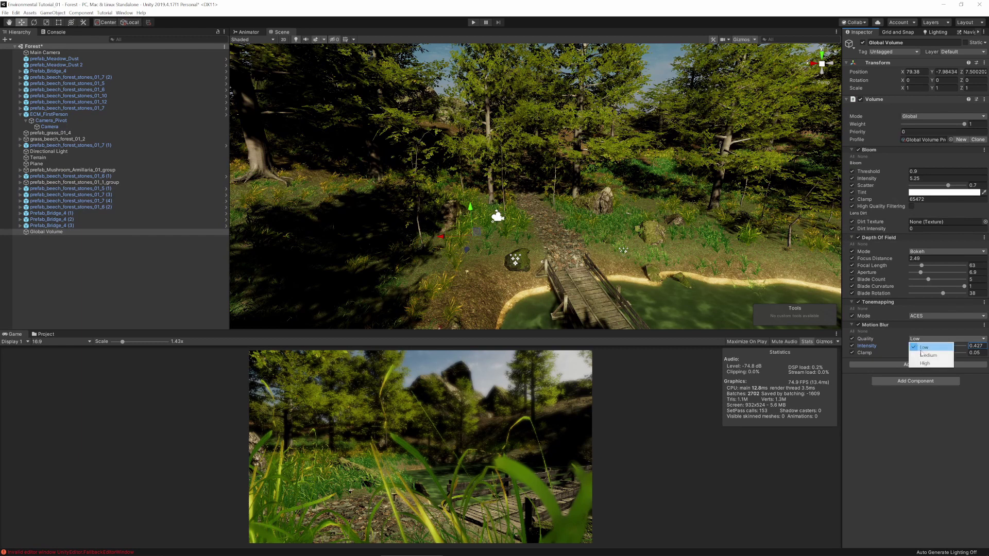
click(925, 363)
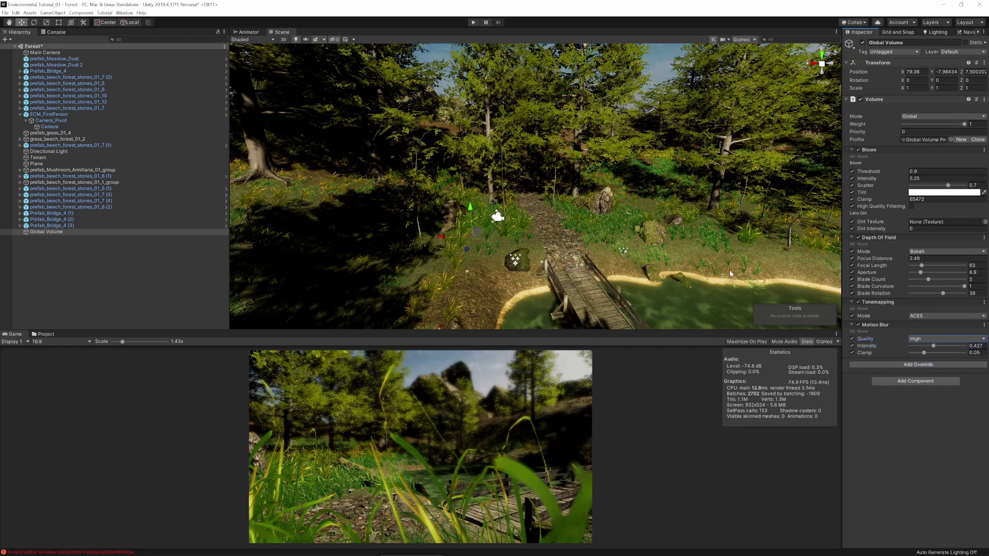
Step: Play the scene and walk around the bridge and path to check the motion blur, then exit Play mode
click(473, 22)
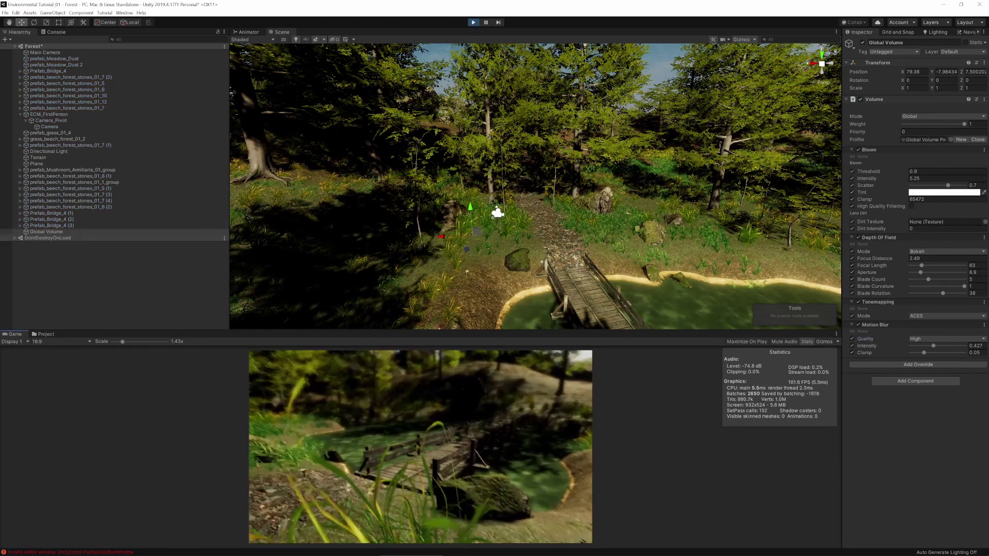
key(w)
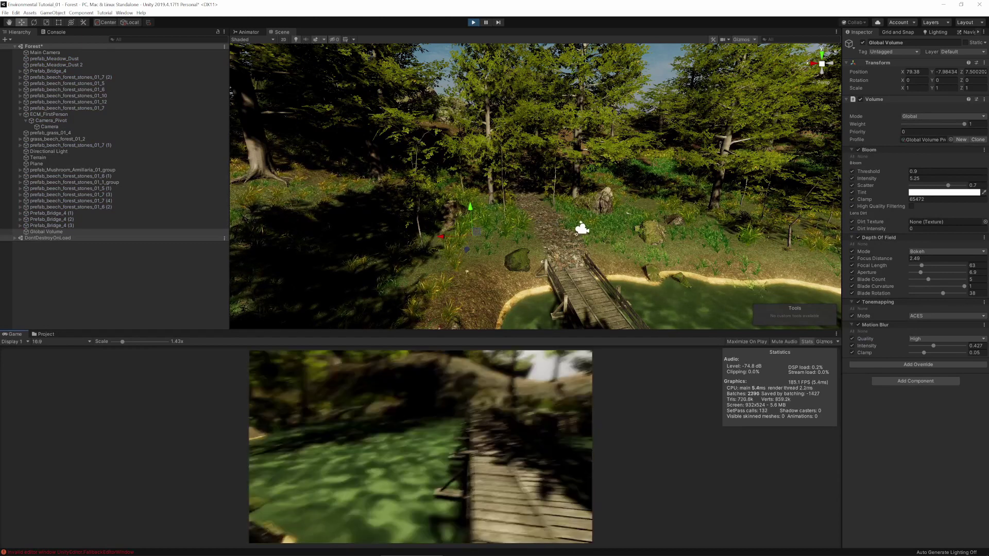
key(w)
key(w)
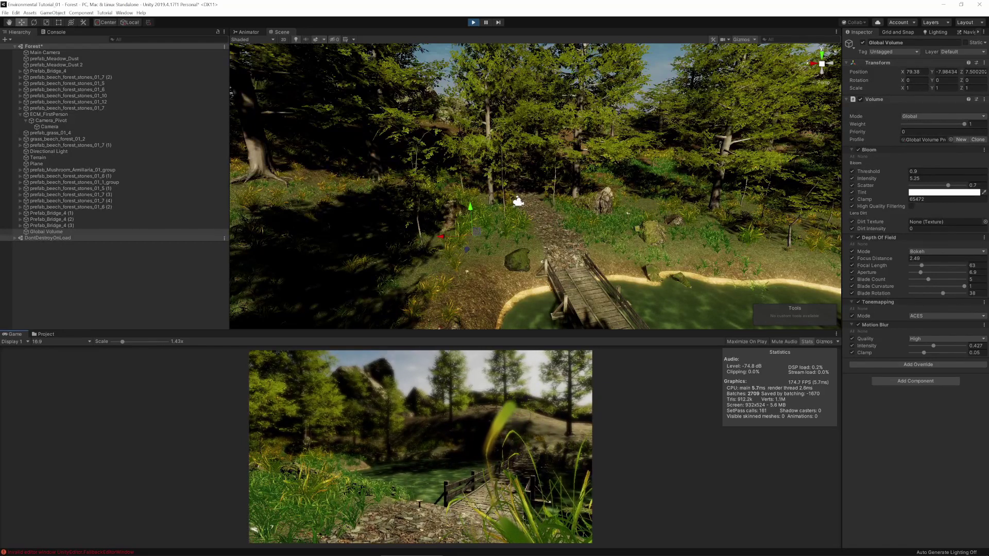
key(Escape)
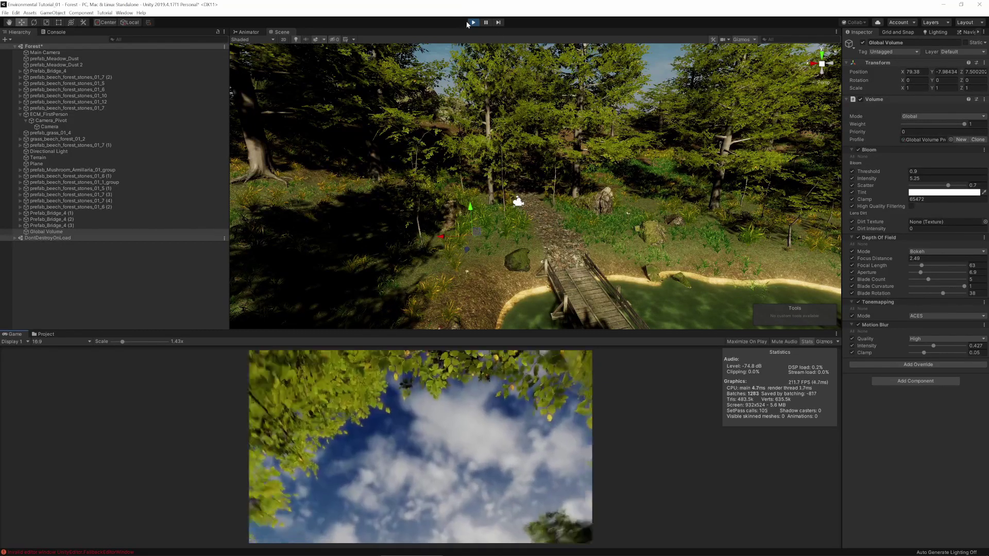
click(471, 23)
key(ctrl+p)
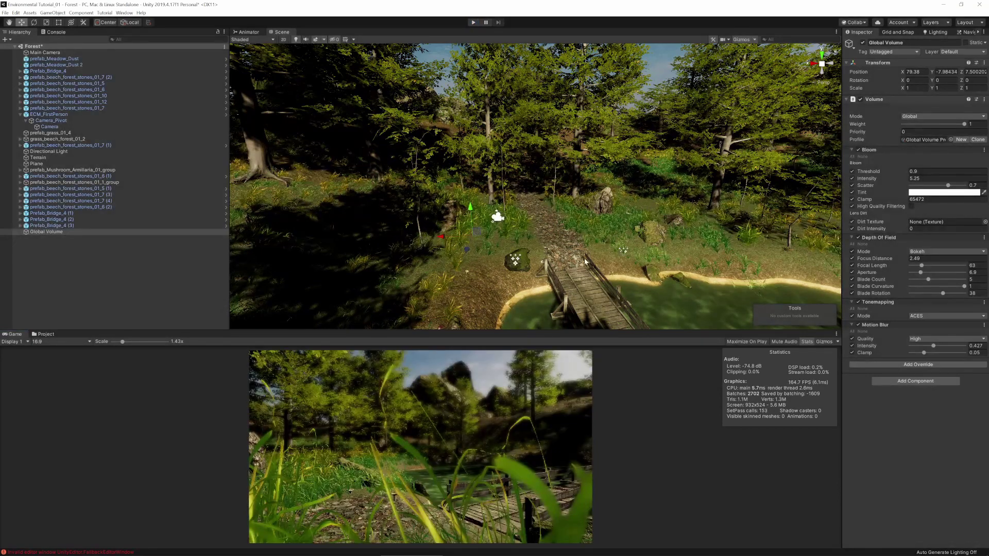
Step: Move ECM_FirstPerson beside the stone path to about X 67.98, Y 9.73, Z 44.31, turned to a Y rotation of about -44
middle_drag(584, 262, 560, 199)
scroll(581, 138, up, 6)
alt+drag(387, 138, 569, 158)
scroll(569, 157, down, 5)
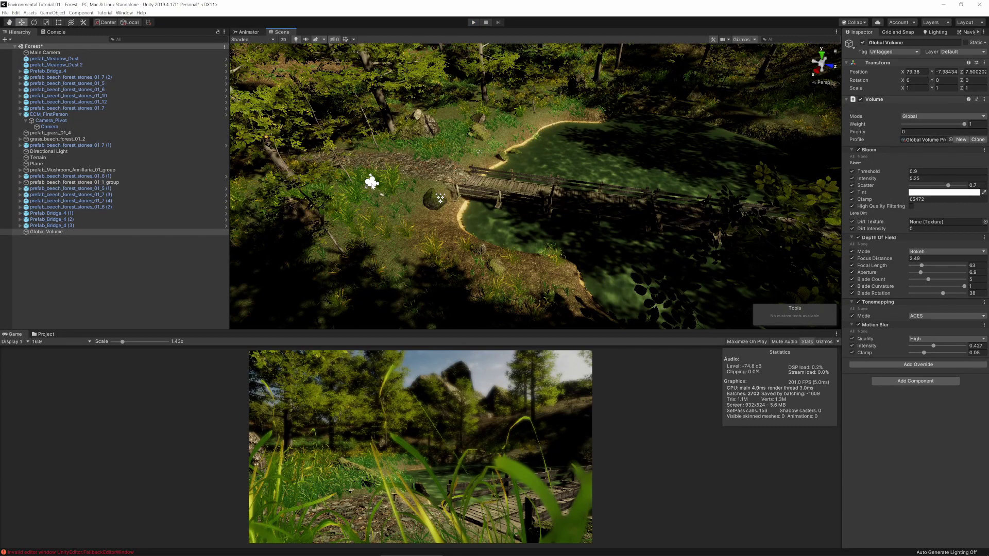
click(371, 183)
drag(374, 196, 385, 175)
key(e)
key(w)
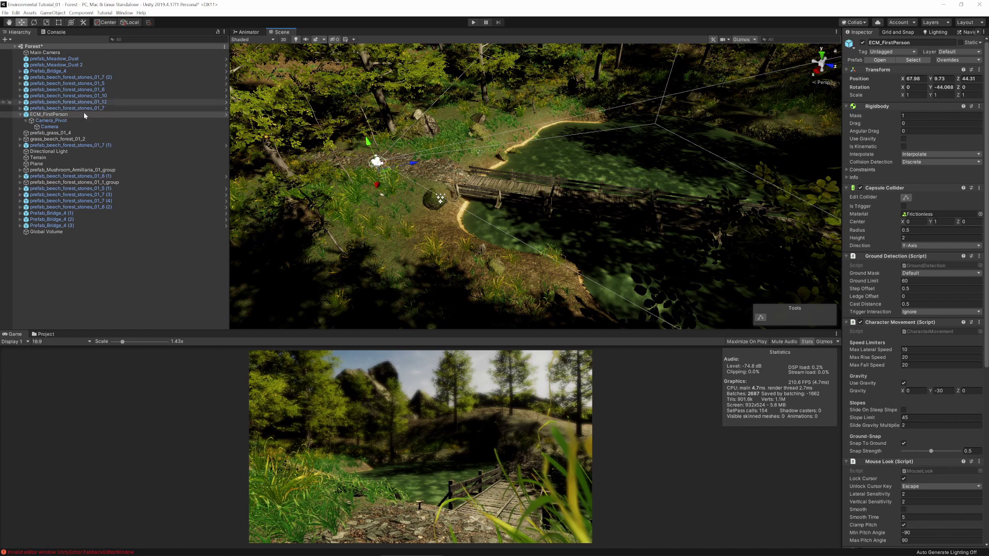
Step: Set the Global Volume's Bokeh focus distance to 5 and focal length to 85
click(46, 231)
drag(922, 267, 920, 267)
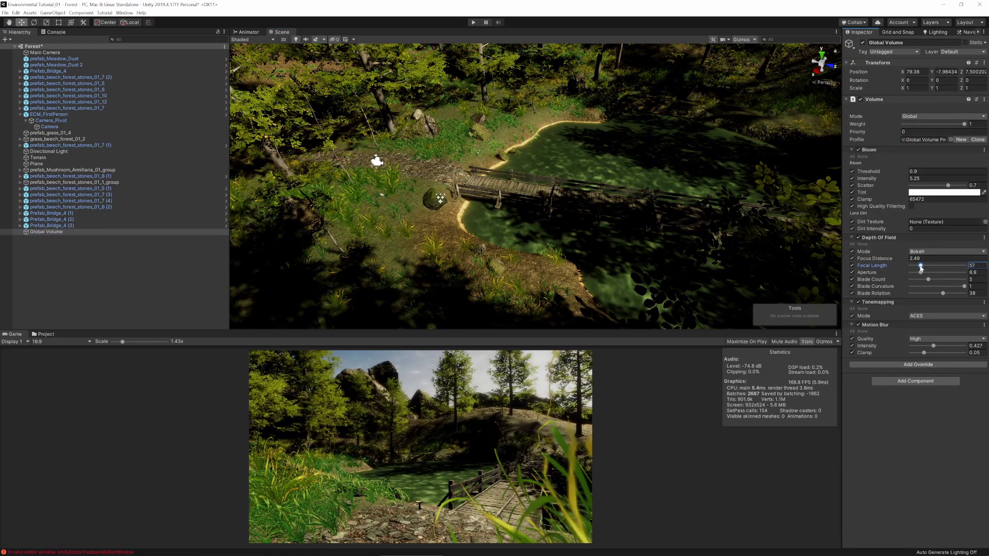
click(922, 259)
text(5)
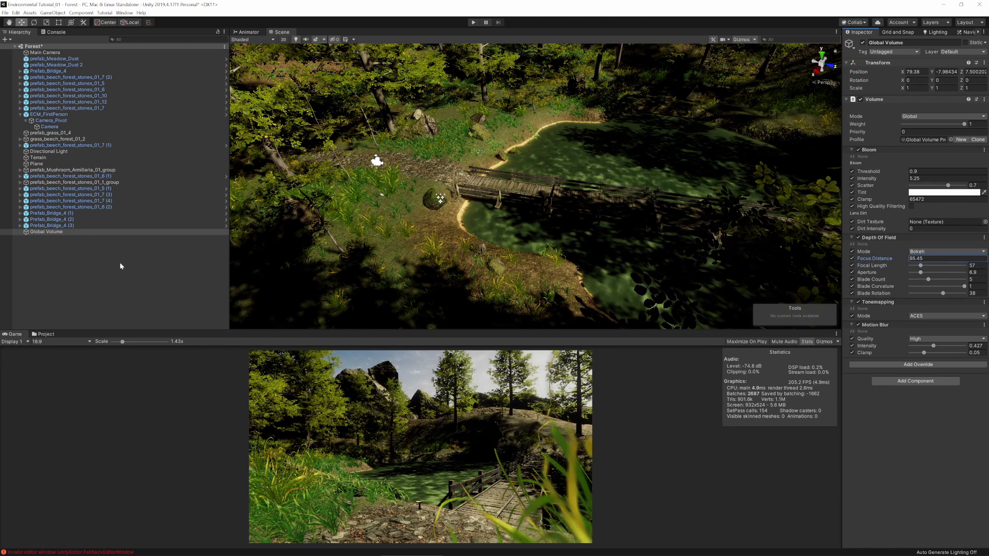
drag(921, 266, 925, 267)
Step: Play the scene and walk near the bridge to check the new focus settings, then exit Play mode
click(473, 23)
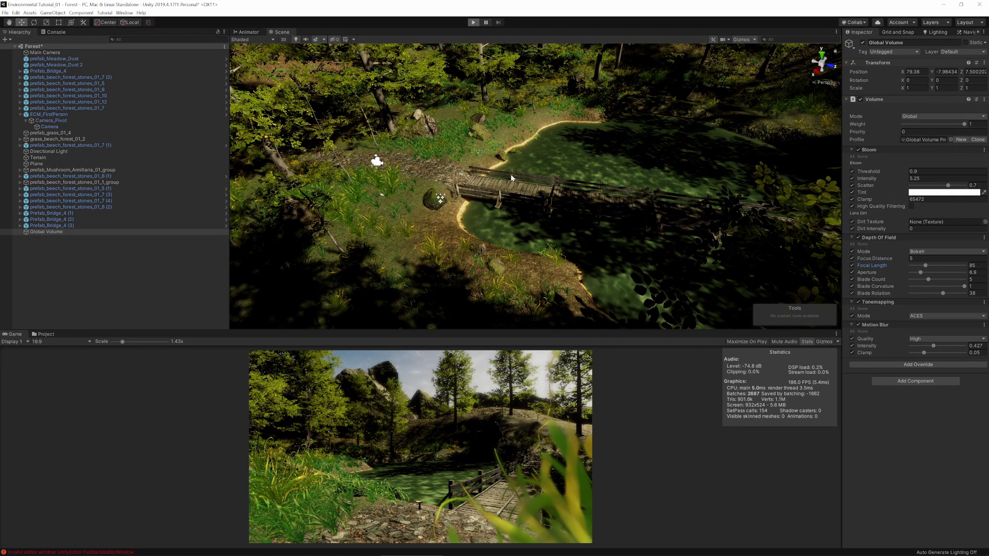
click(419, 446)
key(w)
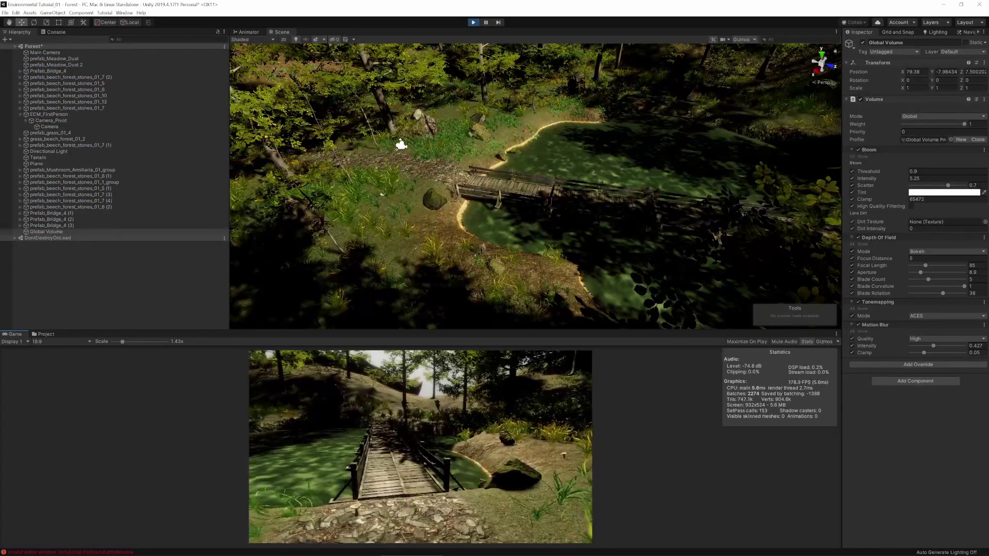
key(d)
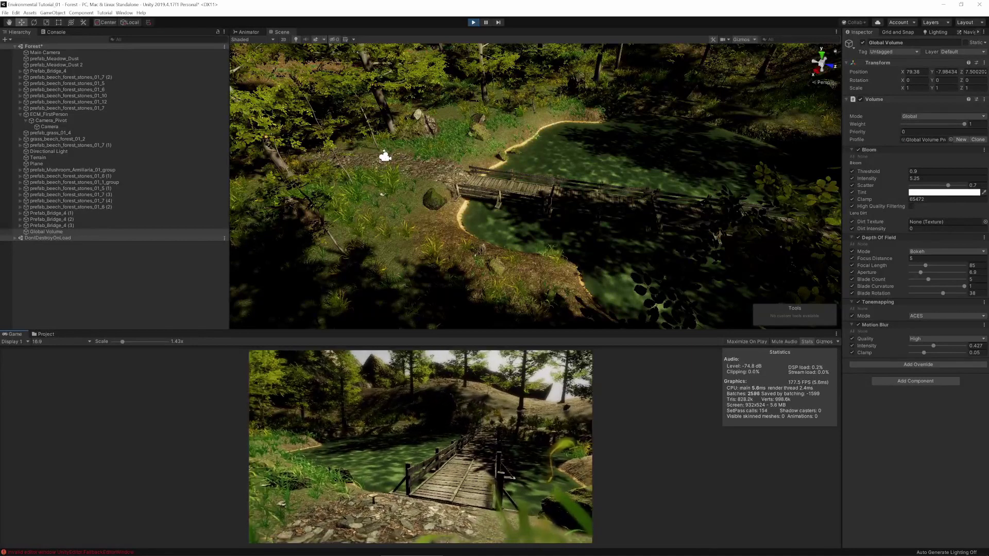
key(Escape)
click(472, 23)
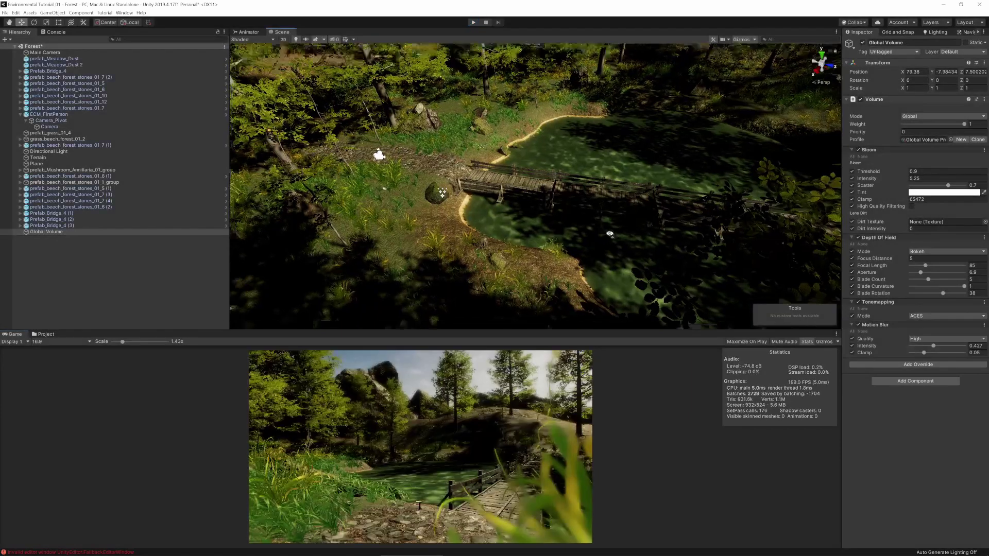
Step: Duplicate the stone beside the bridge, move the copy into the pond and scale it up to about 12.68
right_drag(606, 232, 558, 214)
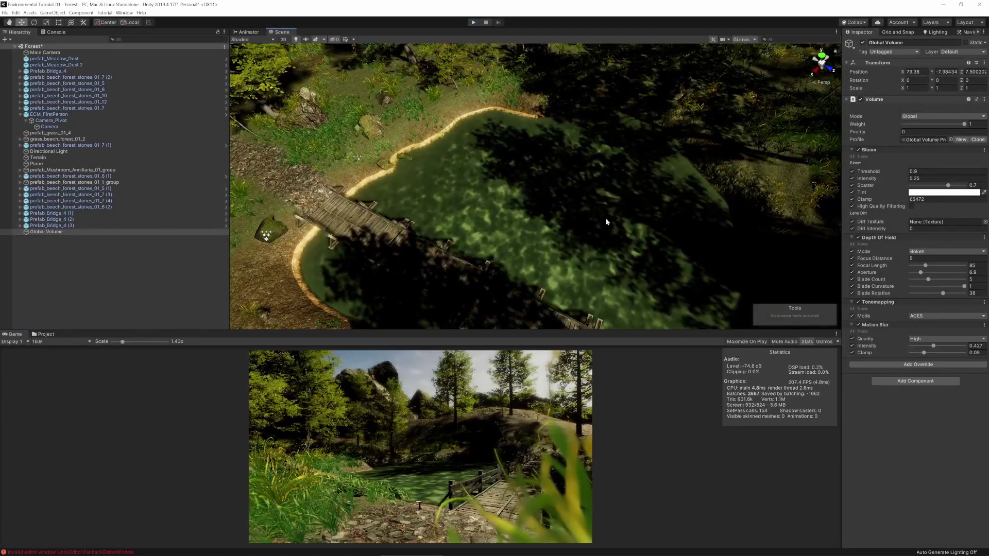
click(268, 235)
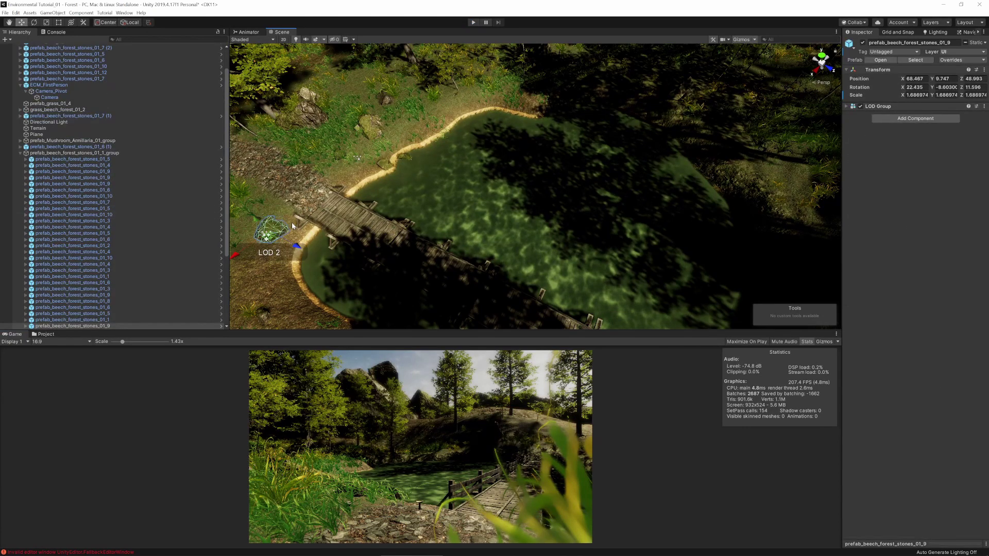
drag(267, 239, 818, 181)
key(e)
key(r)
key(w)
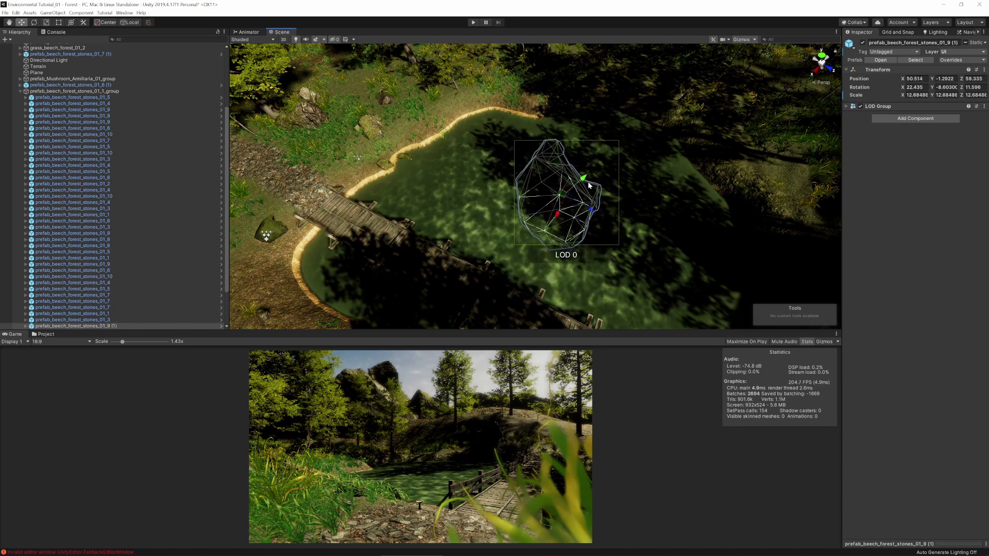
Step: Raise and shift the enlarged stone in the pond to about X 53.14, Y 5.8, Z 62.45
drag(586, 181, 601, 162)
alt+drag(418, 314, 688, 146)
middle_drag(544, 197, 561, 165)
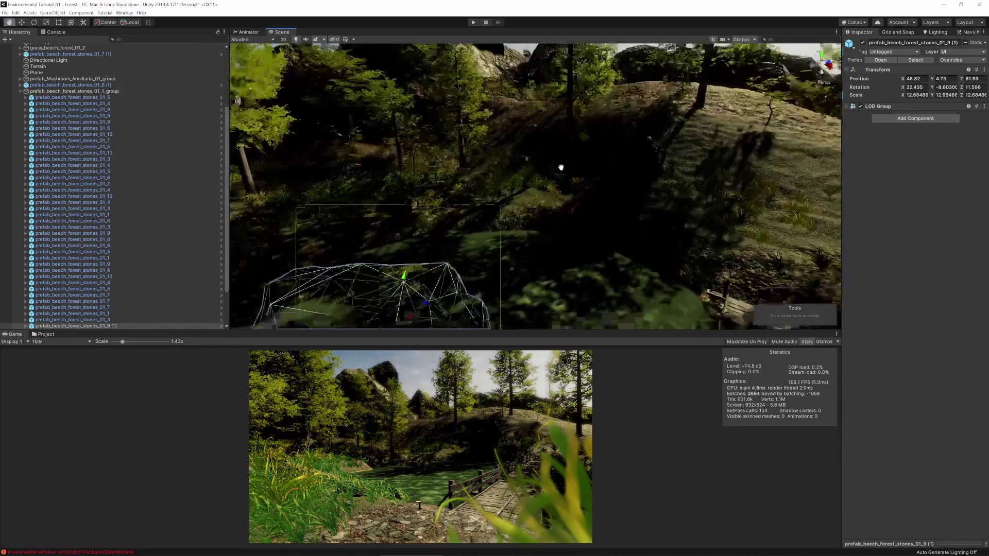
scroll(538, 201, down, 3)
drag(489, 221, 479, 194)
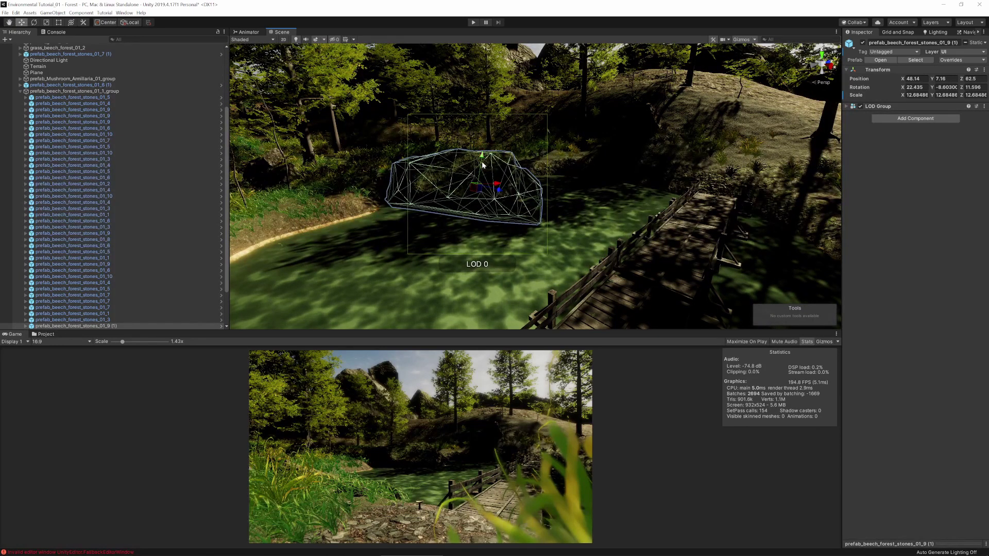
drag(483, 165, 531, 185)
right_drag(586, 183, 520, 241)
drag(526, 236, 524, 237)
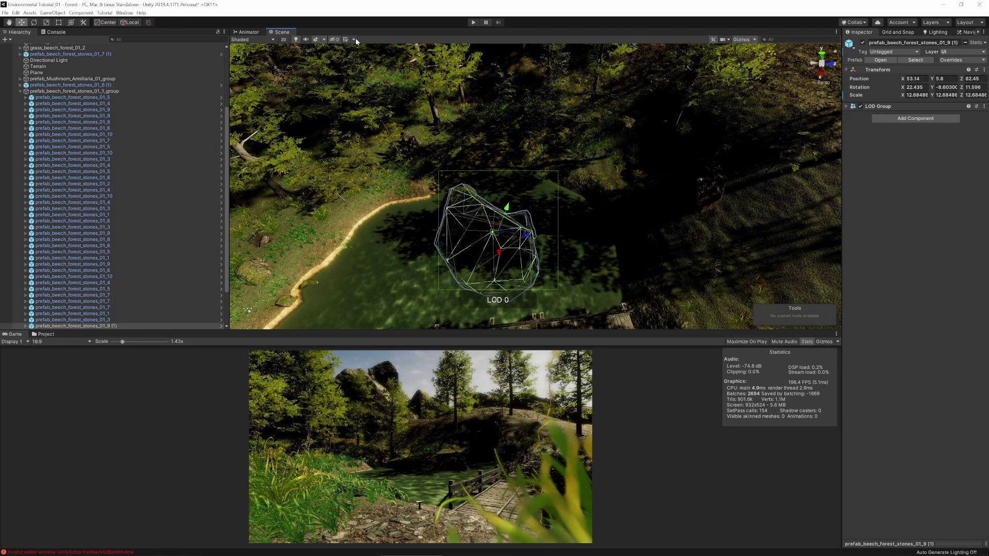
Step: Using global handle orientation, move the pond stone to about X 55.25, Y 7.59, Z 59.57 and scale it to about 7.42
click(131, 22)
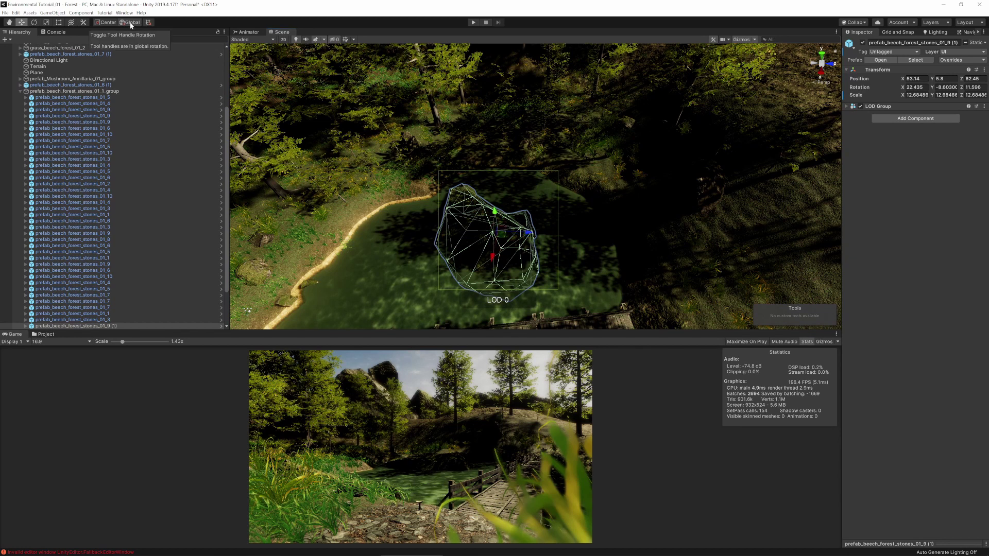
drag(492, 238, 449, 236)
key(r)
key(w)
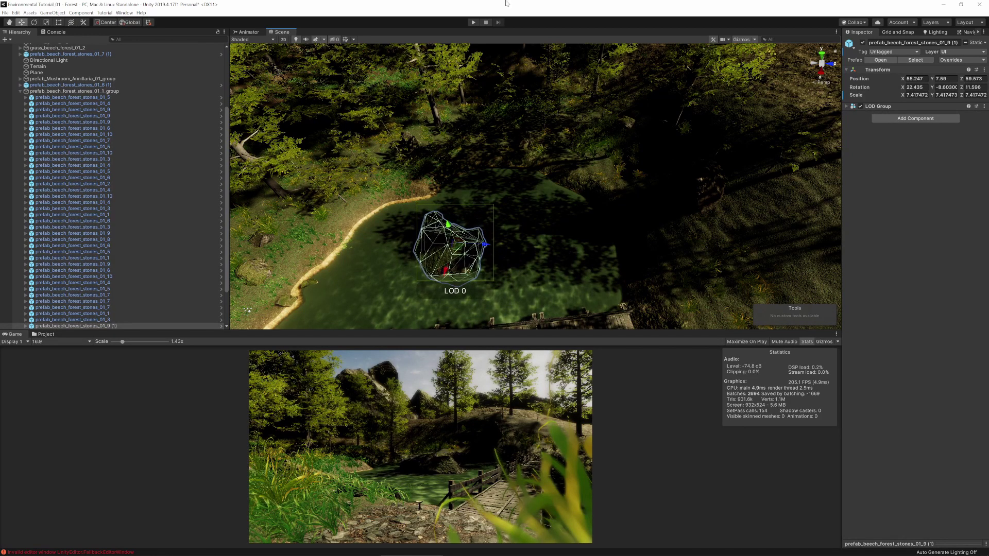
Step: Play the scene to view the pond stone from the path, then exit Play mode
click(473, 22)
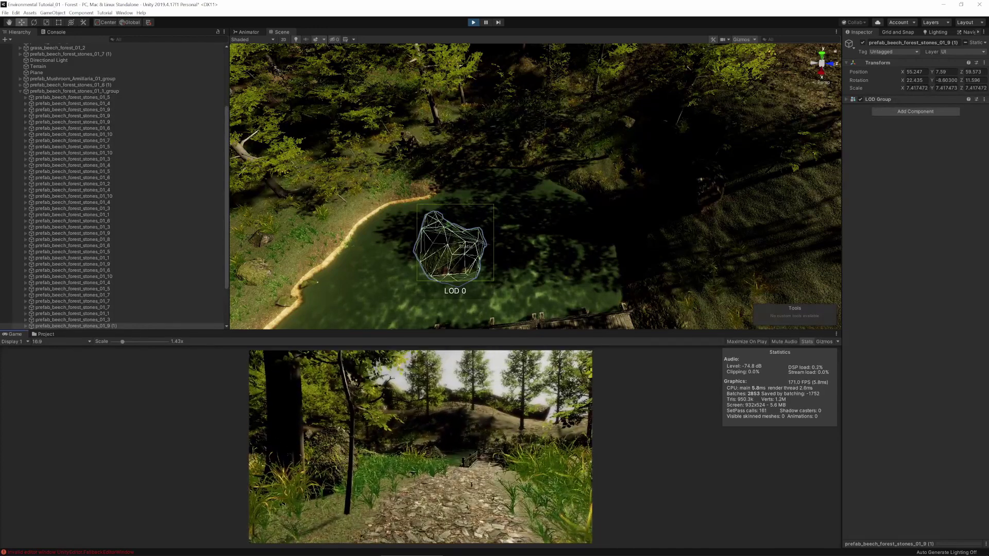
key(Escape)
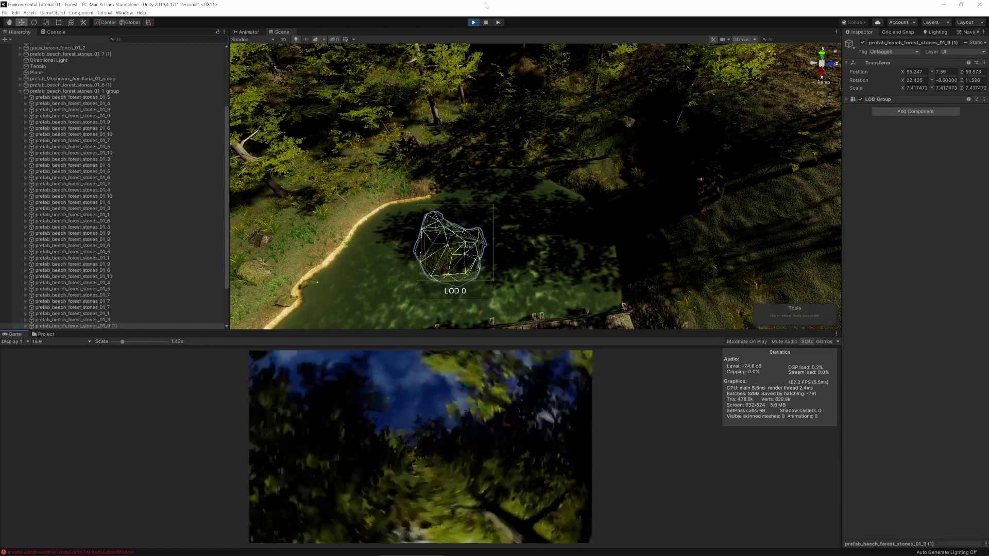
click(471, 24)
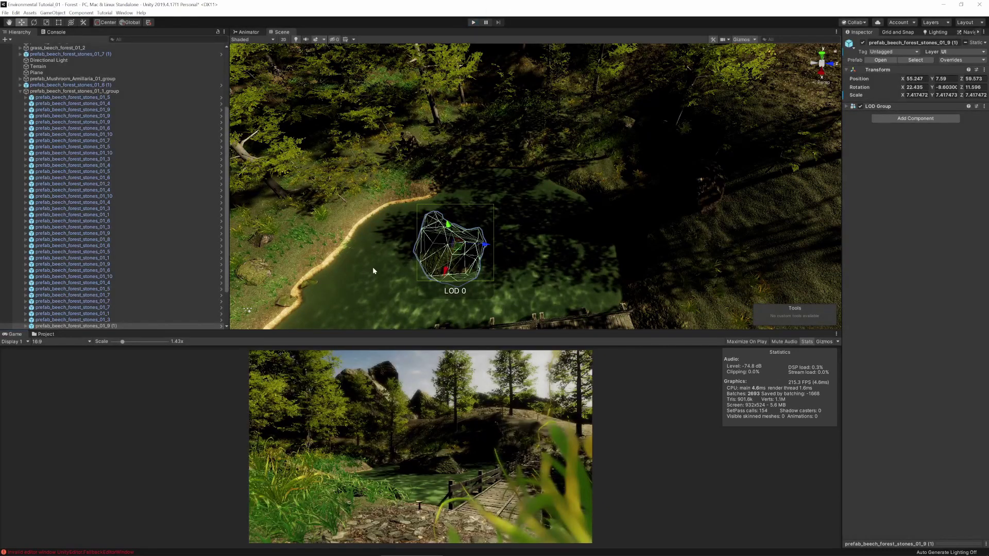
Step: Add a Color Adjustments override to the Global Volume and enable all of its settings
scroll(132, 286, down, 5)
click(183, 325)
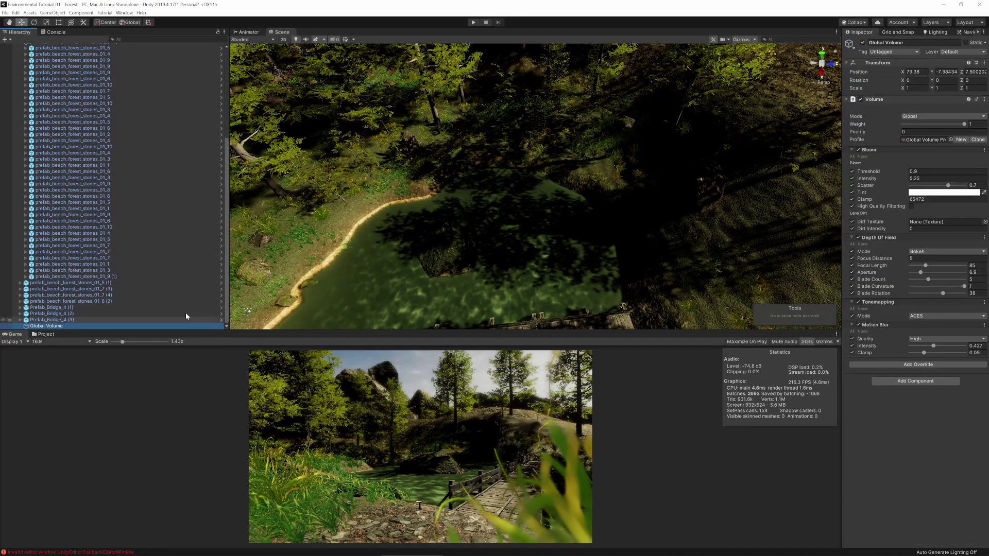
click(894, 365)
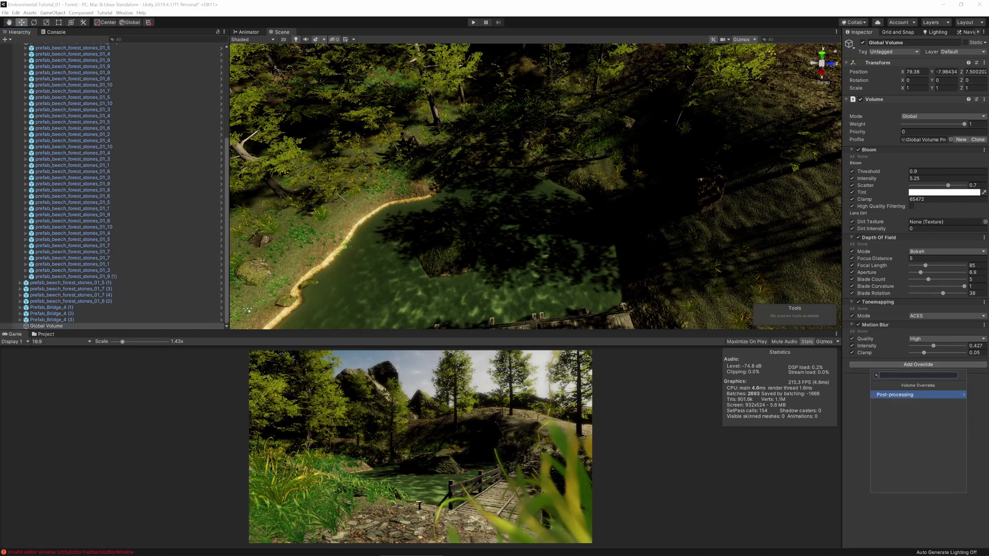
click(912, 395)
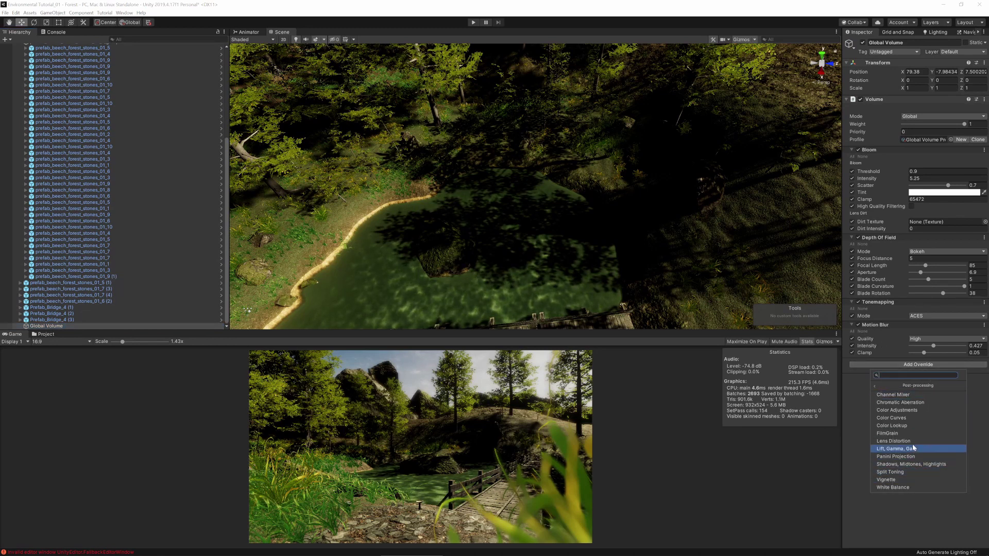
click(900, 411)
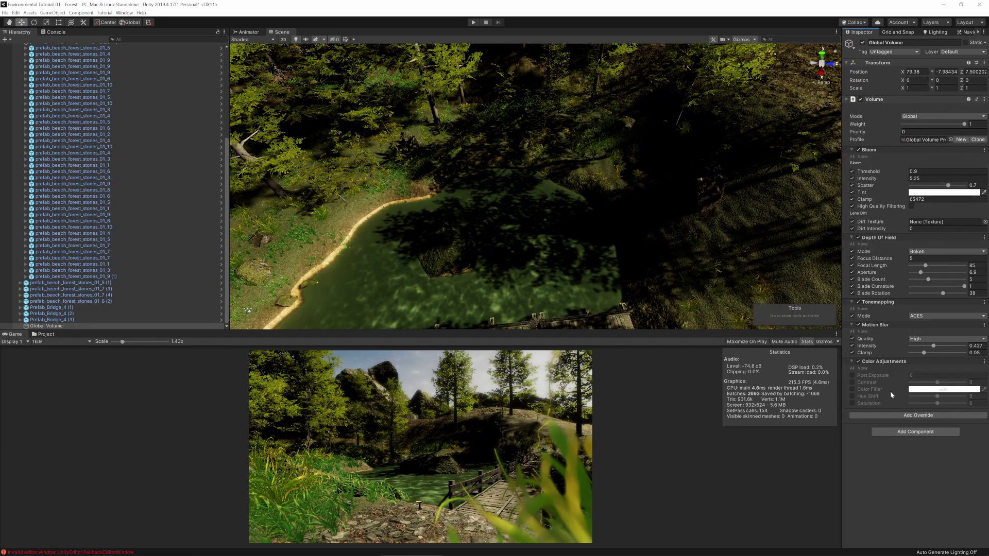
click(853, 368)
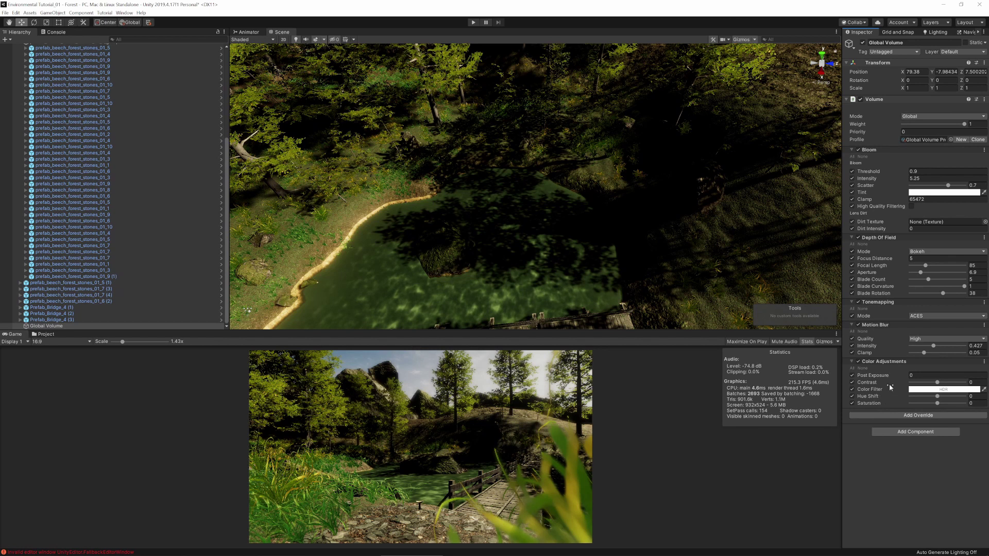
Step: Set Color Adjustments to Post Exposure 0.24, Contrast 7 and Saturation 8, keeping the Color Filter white
mouse_move(878, 378)
mouse_down()
mouse_move(895, 378)
mouse_move(886, 380)
mouse_up()
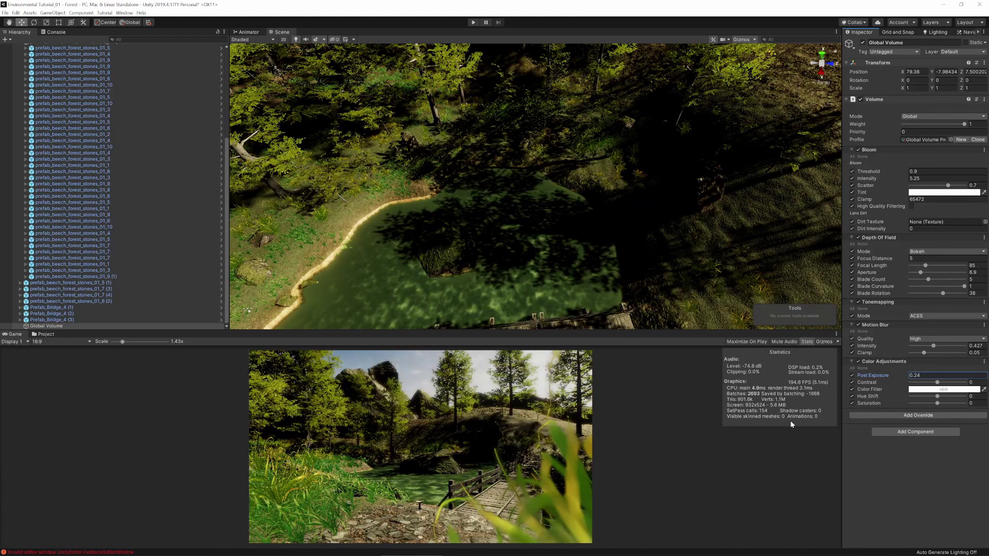
drag(938, 384, 939, 384)
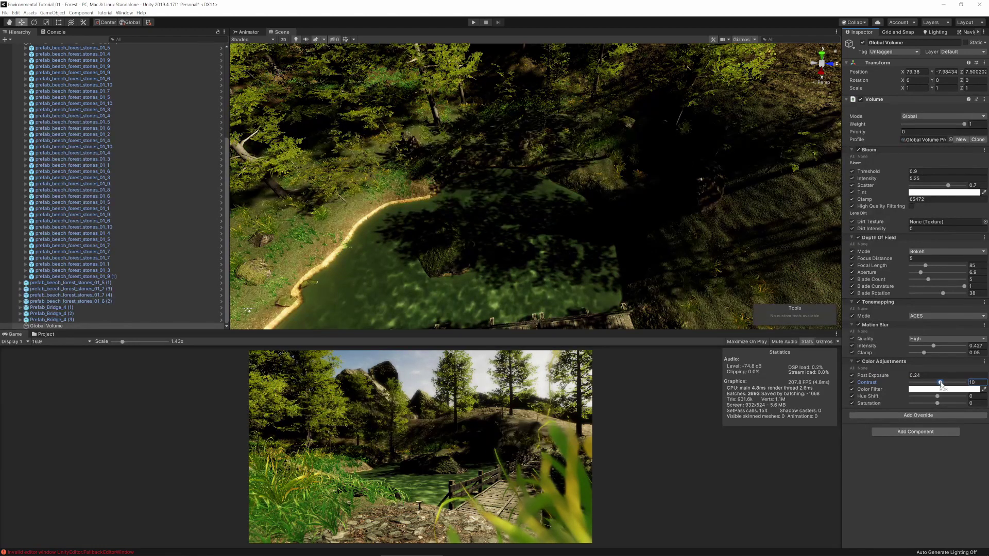
click(935, 390)
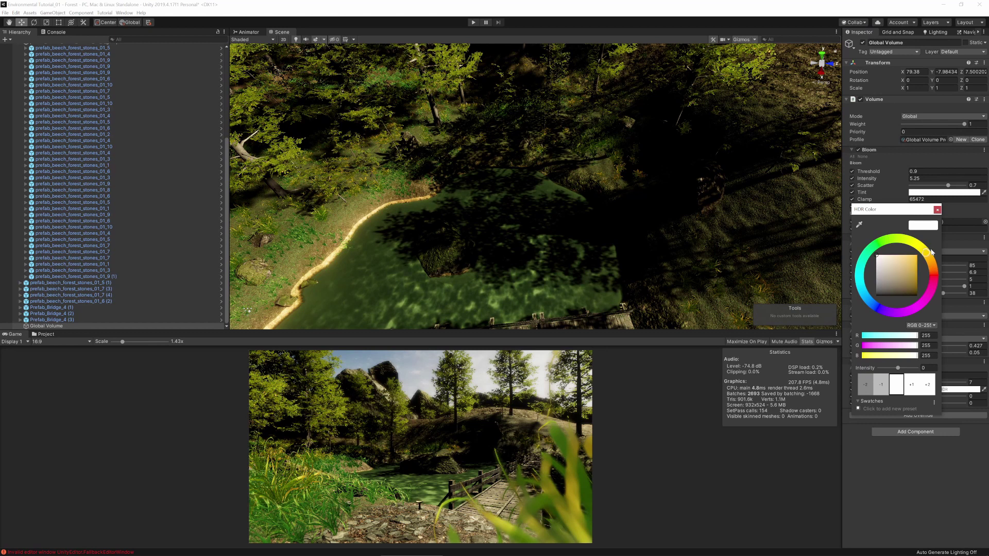
drag(882, 261, 885, 257)
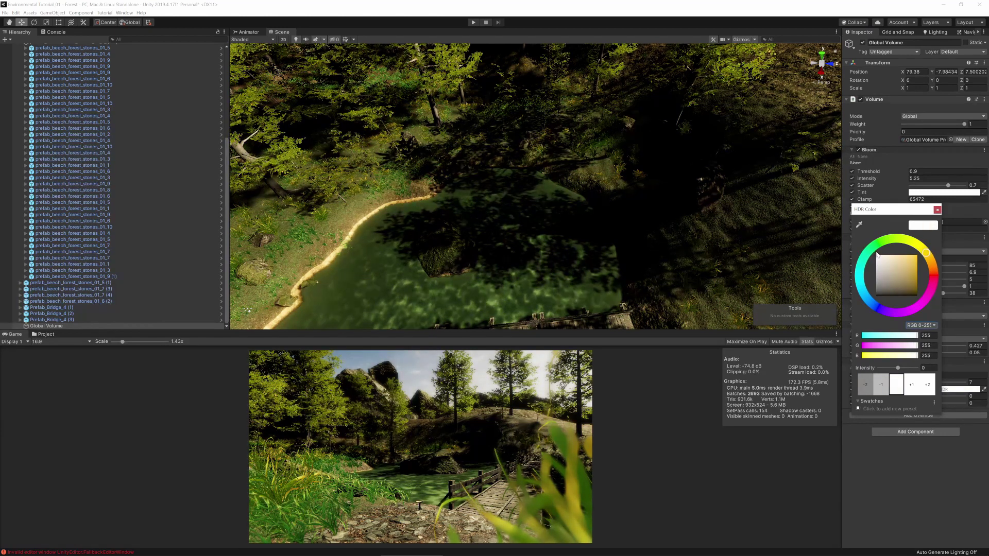
click(936, 210)
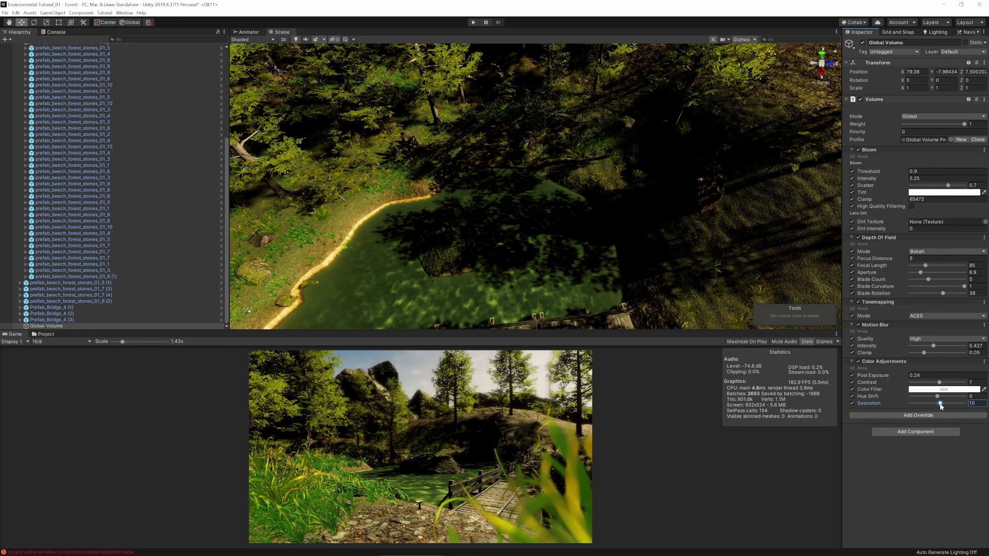
Step: Add a Shadows, Midtones, Highlights override to the Global Volume
click(927, 415)
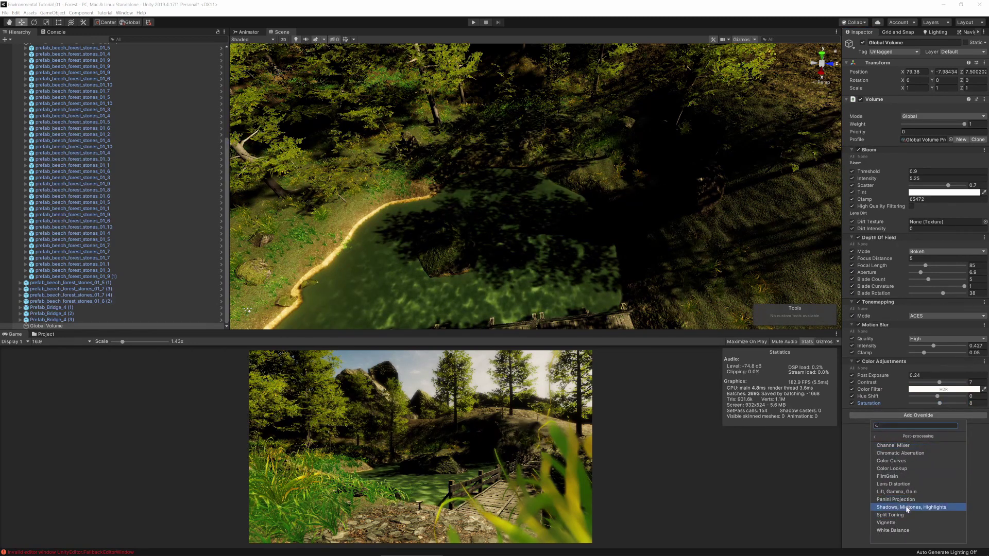
click(922, 508)
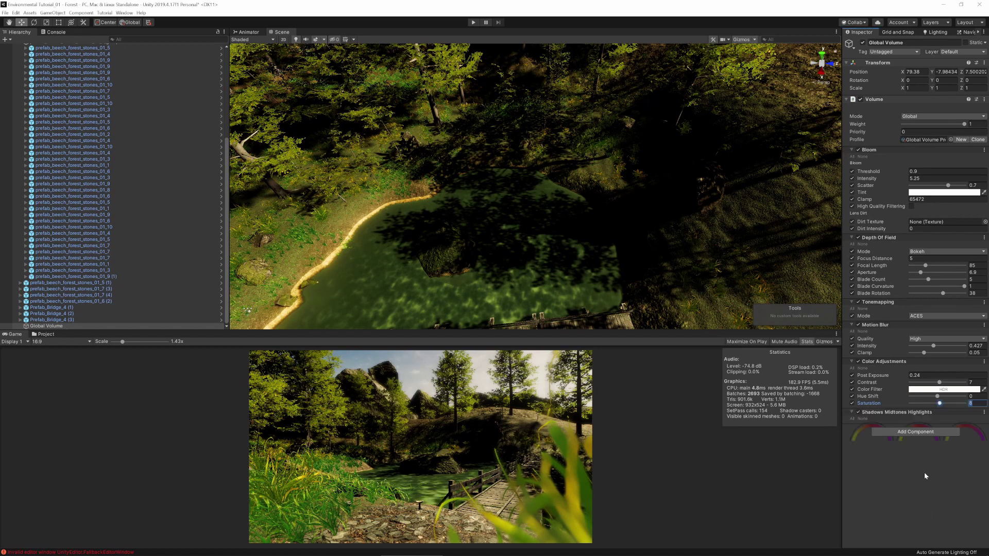
scroll(864, 377, down, 2)
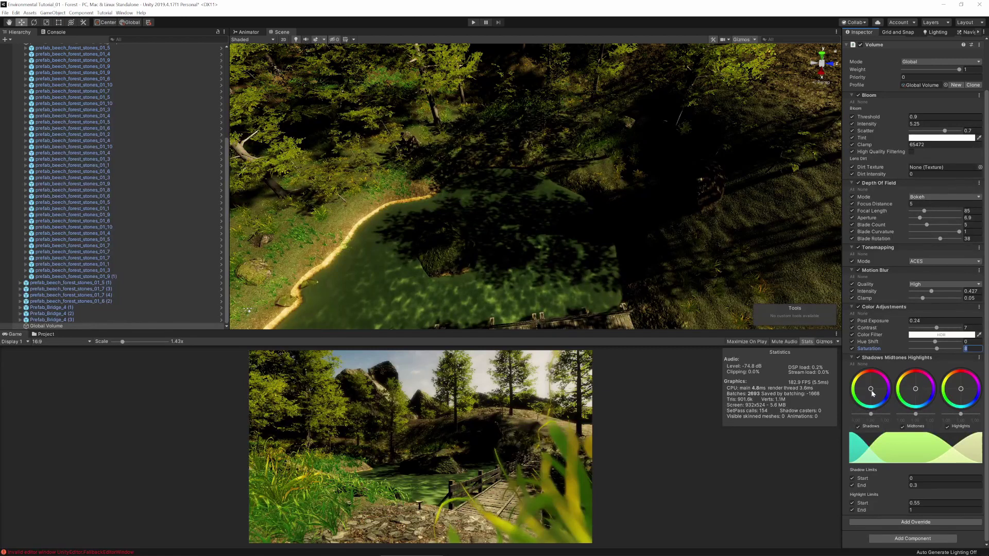
Step: Shift the shadows slightly toward blue, raise their level a little, offset the highlights slightly toward yellow, and test the grading in Play mode
drag(873, 393, 889, 434)
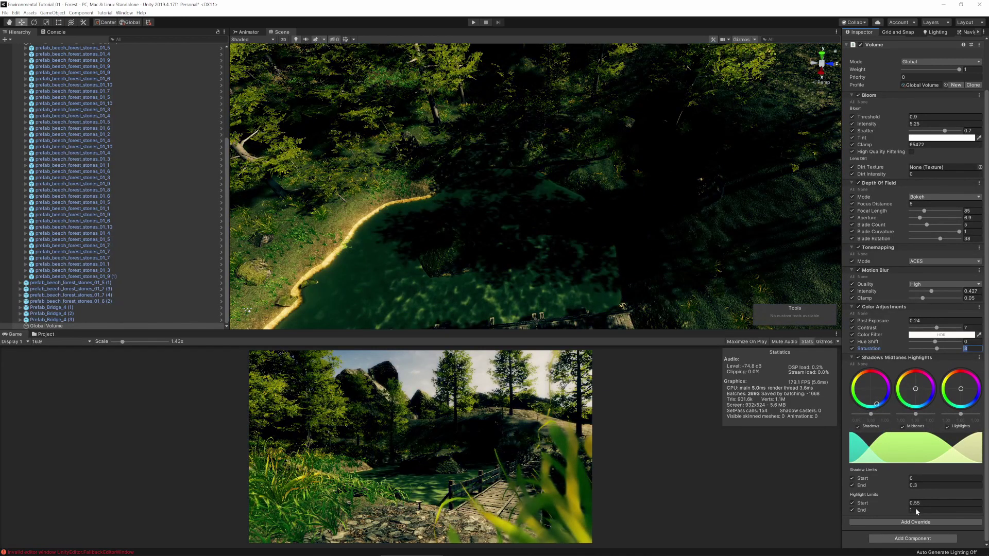
right_click(875, 399)
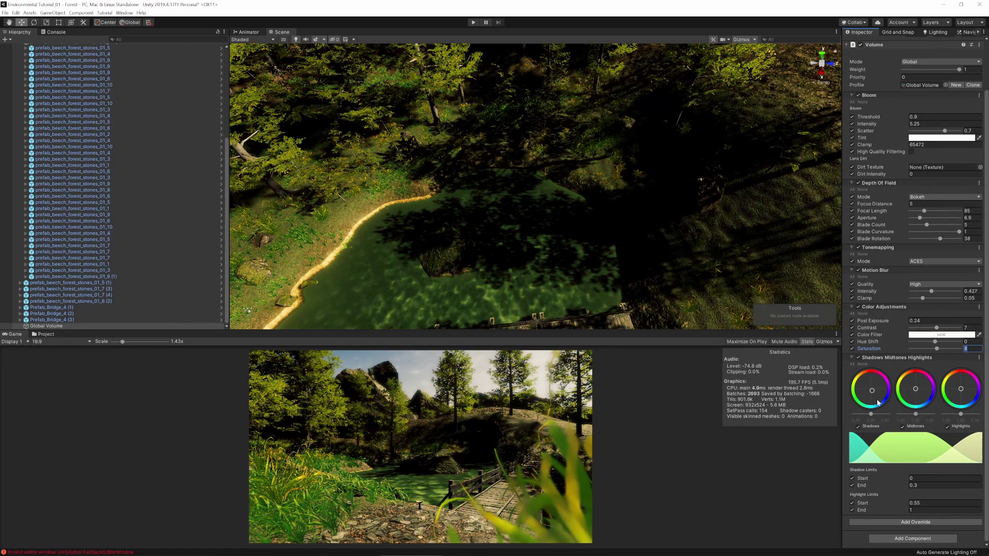
drag(870, 415, 873, 415)
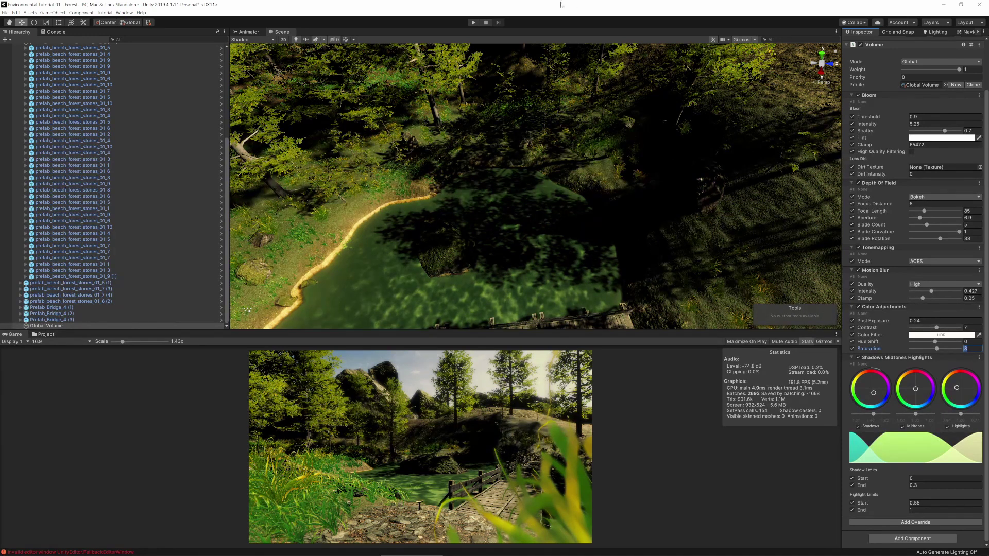
click(474, 22)
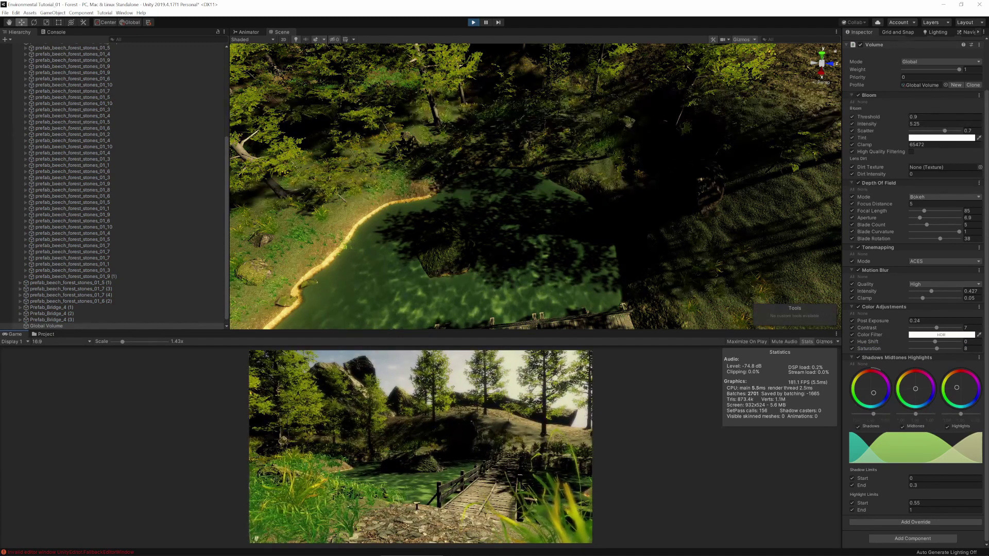
key(ctrl+p)
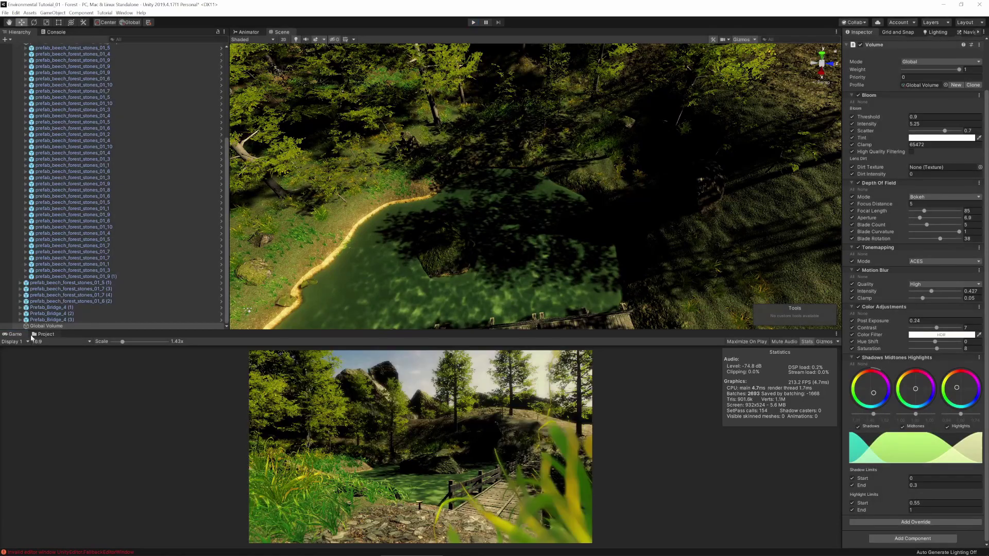
Step: Try prefab_detail_leaves_02 on the stone path and place prefab_detail_branches_01 there from the Details prefabs
alt+drag(588, 247, 565, 163)
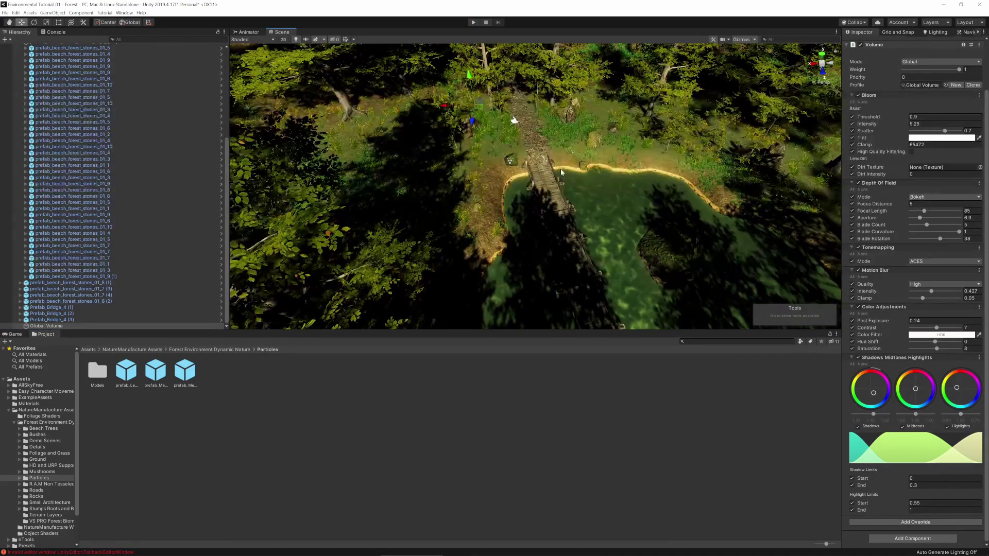
middle_drag(566, 164, 526, 210)
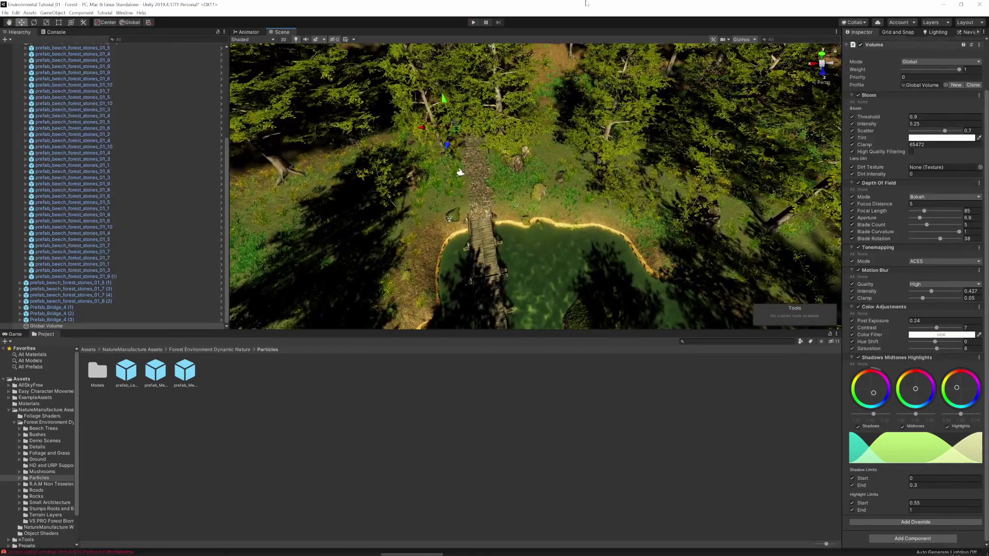
right_drag(530, 311, 517, 256)
middle_drag(517, 256, 514, 218)
scroll(488, 235, up, 3)
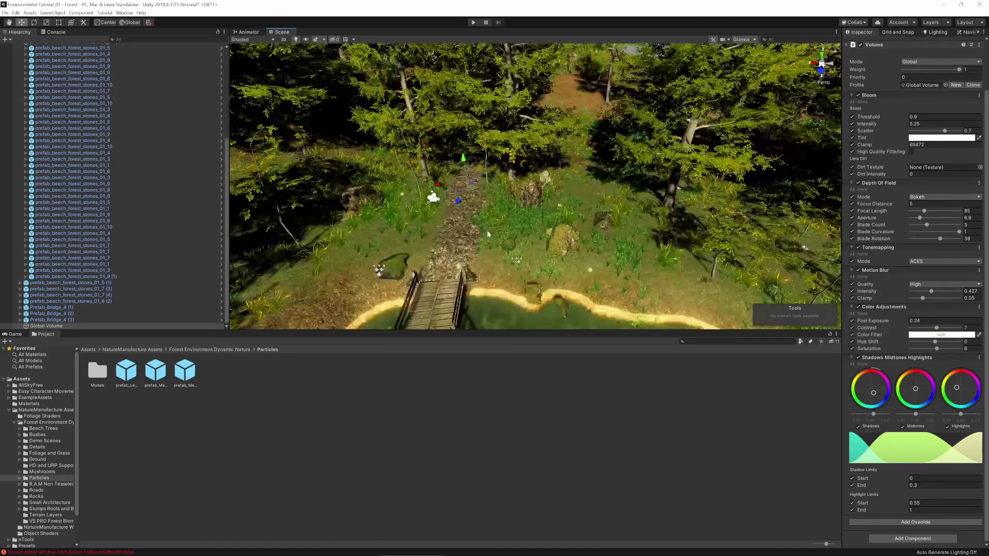
click(41, 448)
double_click(126, 371)
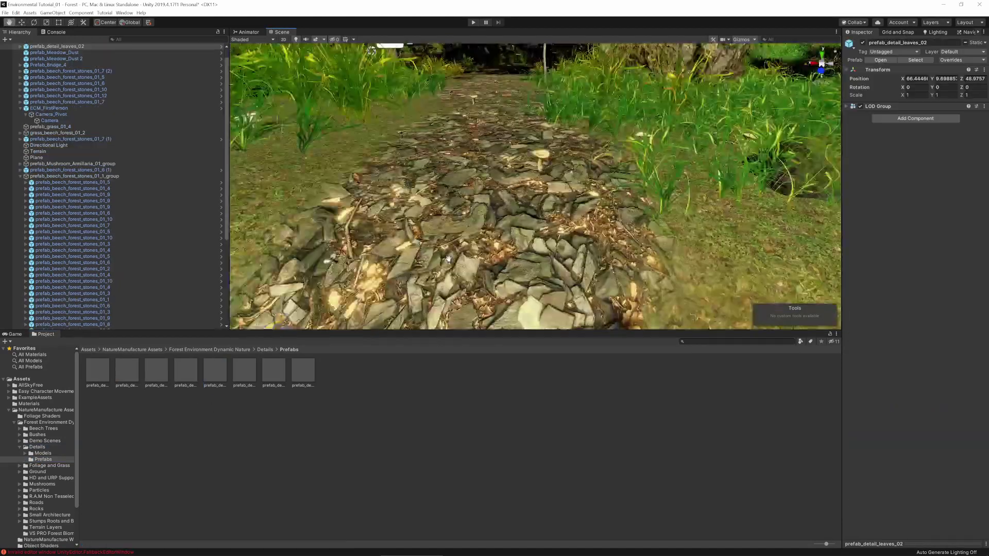
click(274, 371)
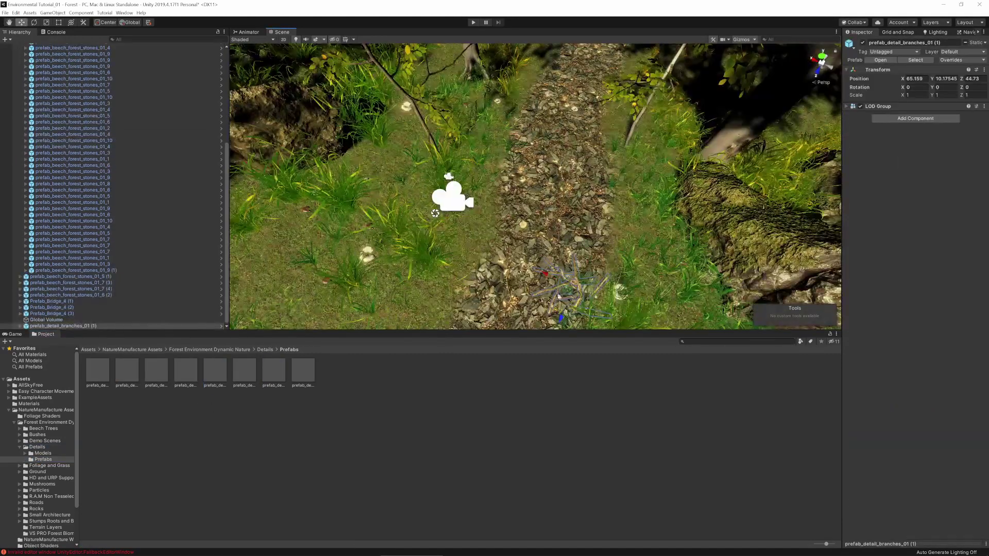
click(215, 371)
click(317, 374)
Step: Place fern, plant, lily valley, ivy, grass and shaggy soldier prefabs near the path and add several Forest_black_cherry bushes
click(46, 422)
double_click(214, 370)
double_click(126, 370)
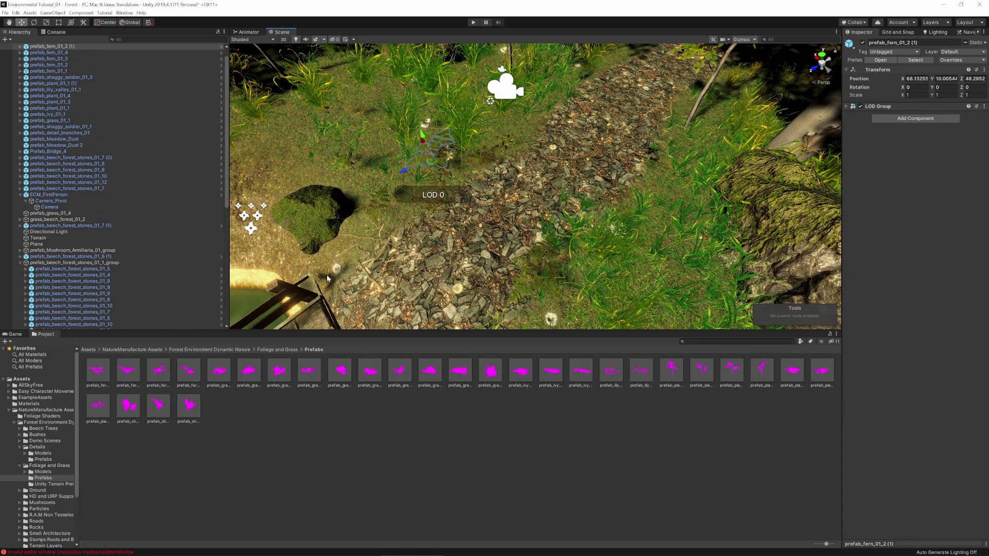
key(ctrl+p)
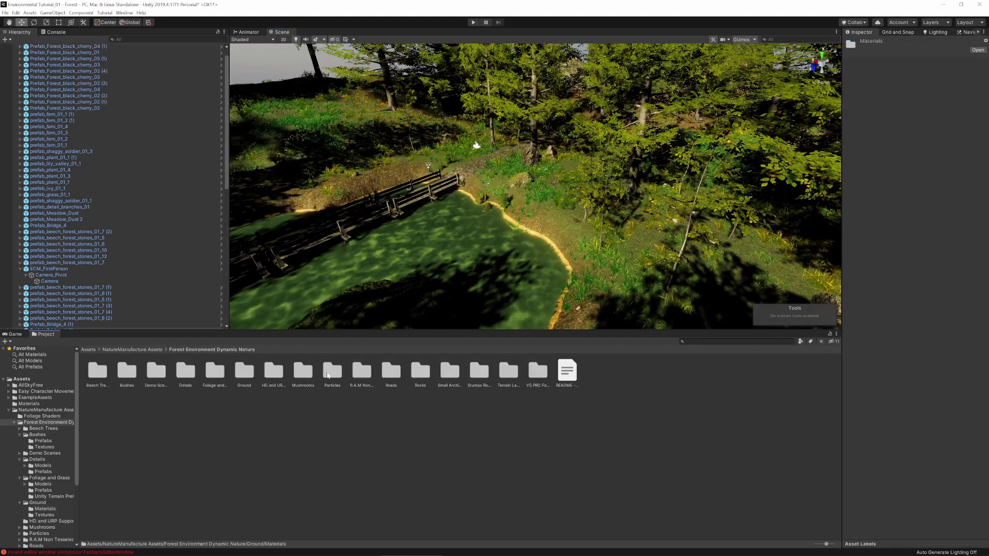
Step: Place beech stump, branch, dry bough, dead log and sandy slope prefabs around the path, plus prefab_beech_old_roots_02_Leaves at scale 0.5
double_click(153, 373)
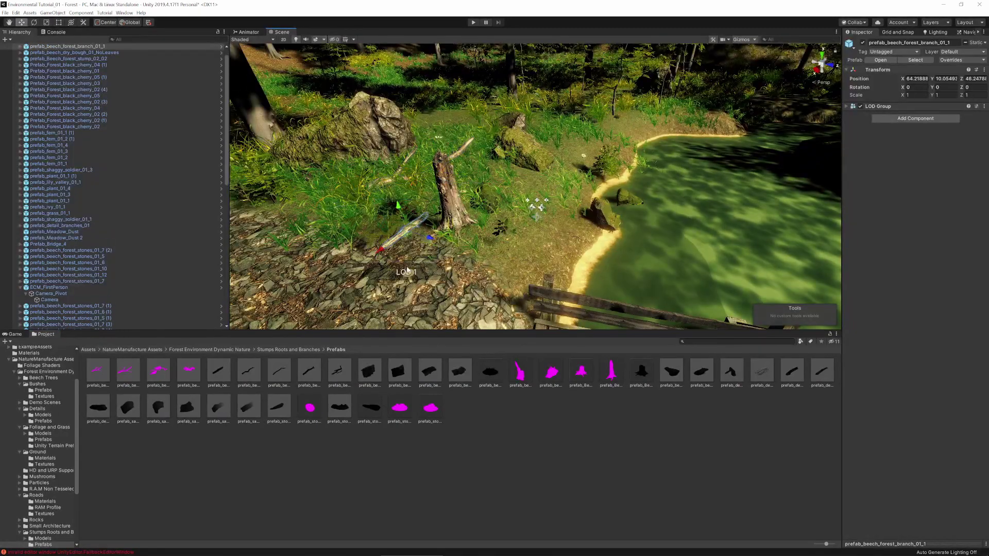
drag(424, 353, 483, 228)
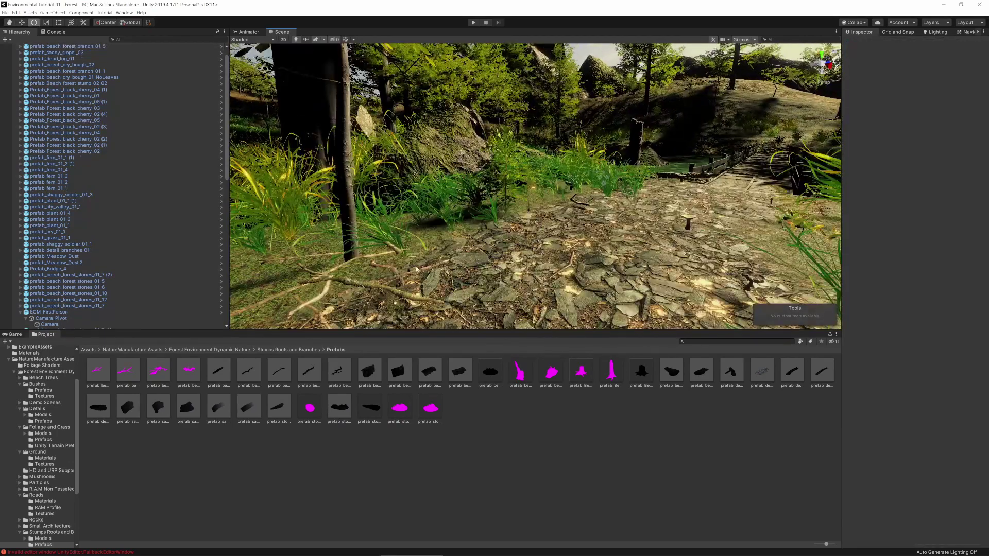
click(288, 350)
double_click(164, 371)
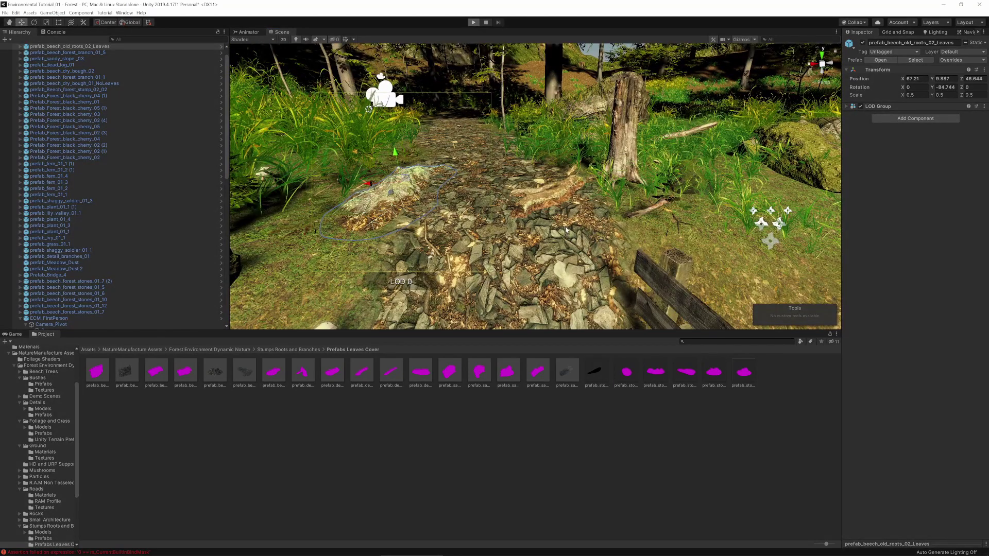
Step: Play the scene, walk along the path to inspect the added vegetation and wood, then exit Play mode
key(ctrl+p)
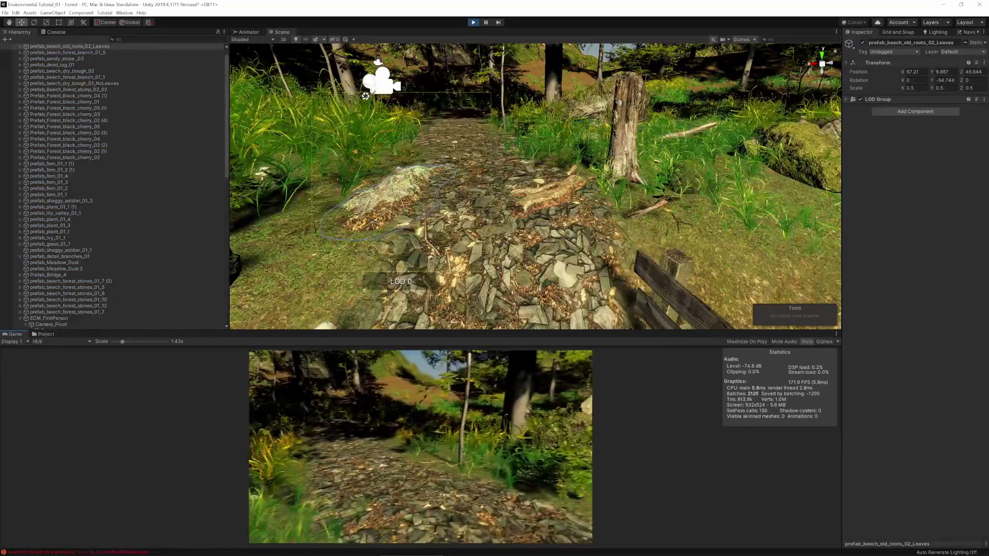
key(w)
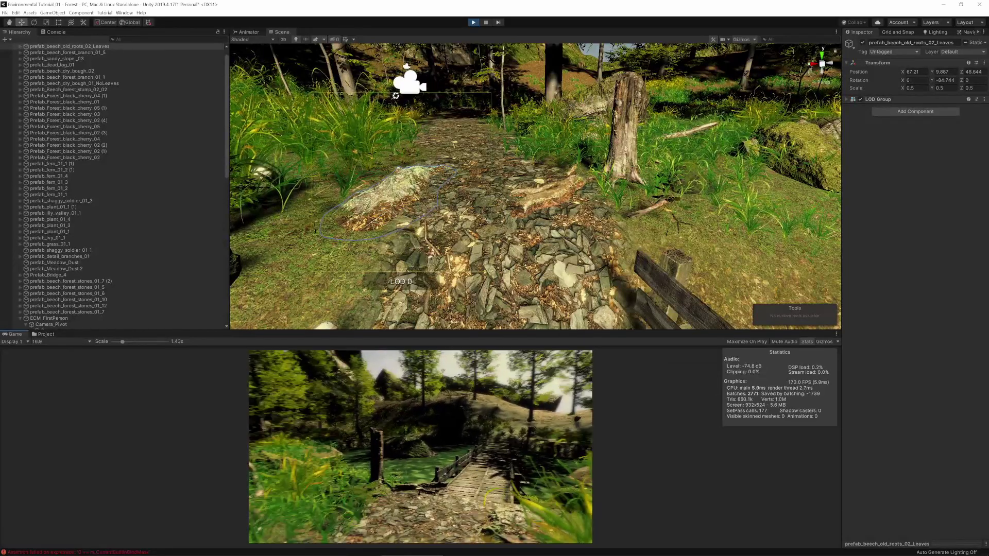
key(w)
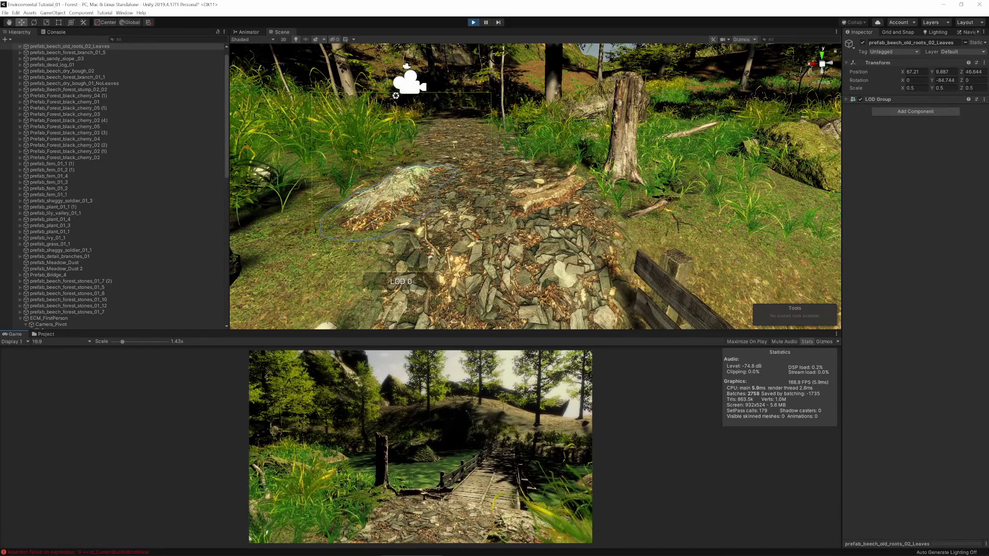
key(Escape)
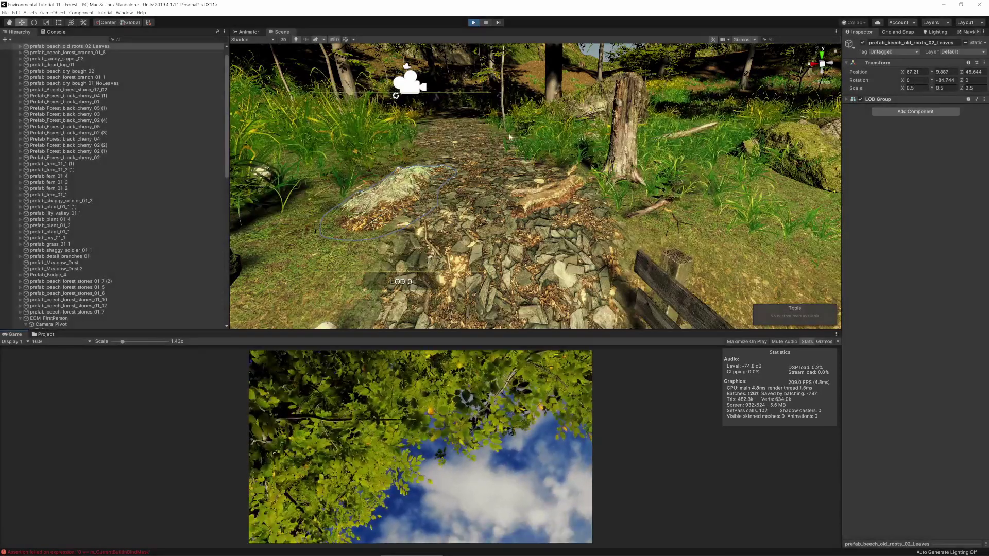
key(ctrl+p)
Step: Open the rock prefabs folder of the Forest Environment Dynamic Nature assets
right_drag(510, 137, 608, 208)
scroll(582, 215, up, 5)
scroll(572, 247, down, 2)
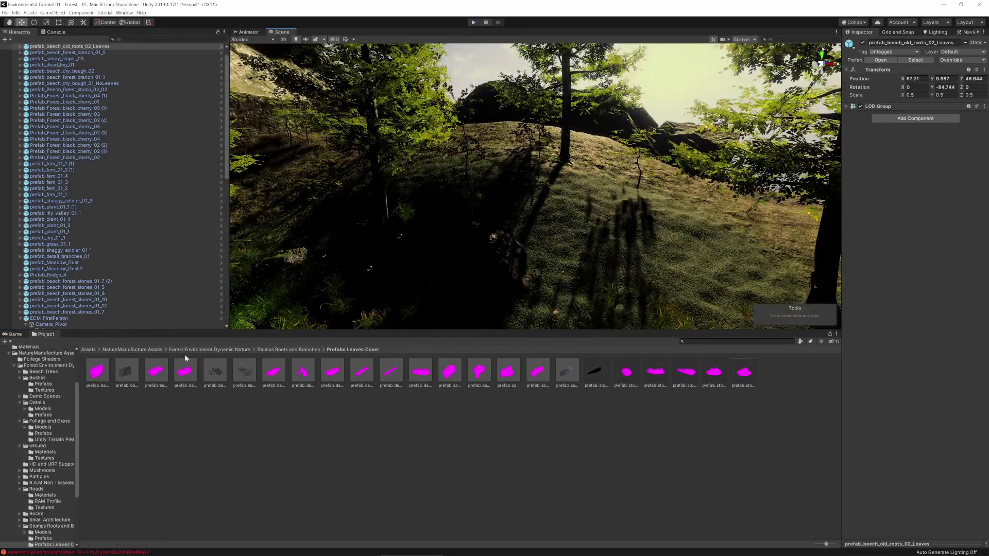
click(268, 350)
click(201, 351)
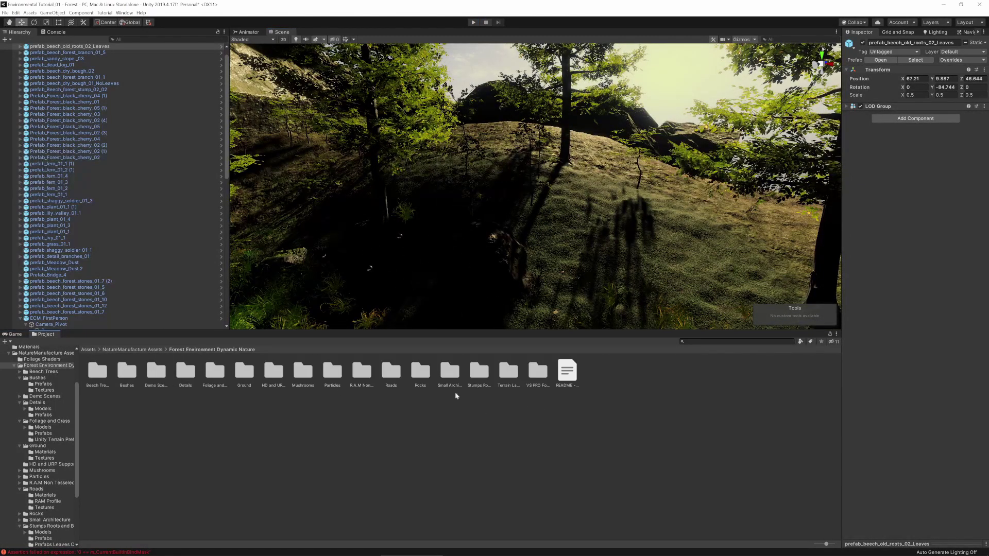
double_click(418, 373)
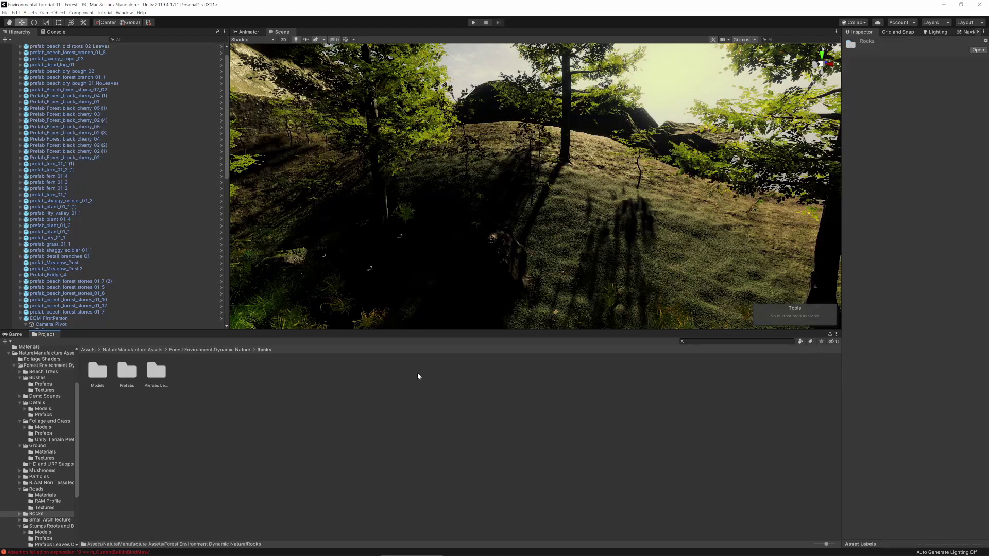
double_click(127, 372)
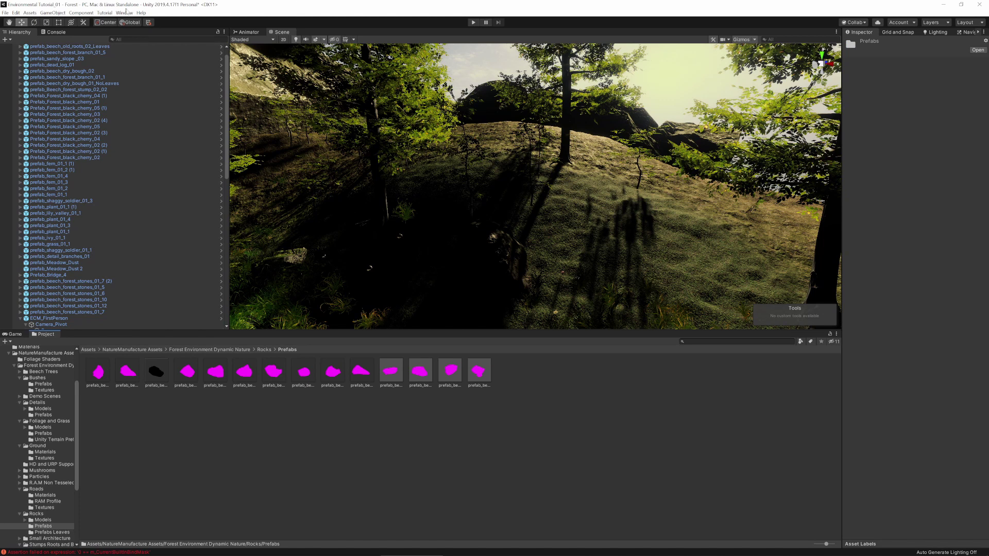
Step: Paint scattered prefab_beech_forest_stones rocks across the shaded hillside with the Prefab Painter Brush Tool, using the stones multibrush
click(124, 13)
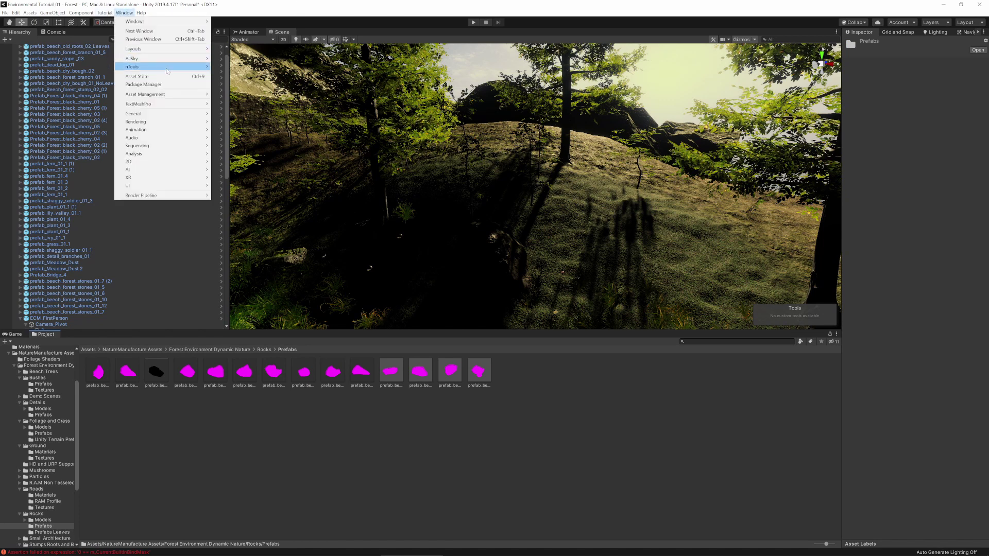
click(247, 69)
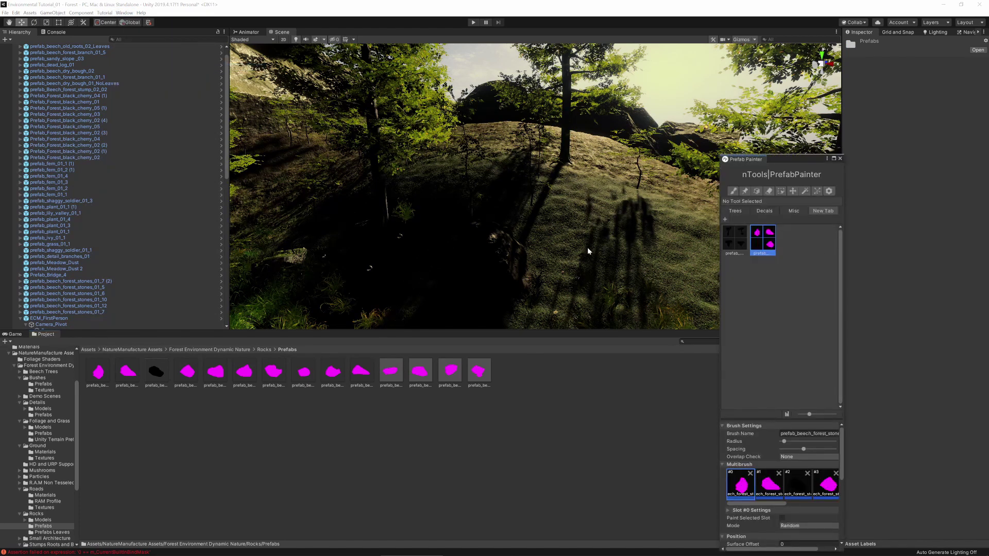
click(732, 191)
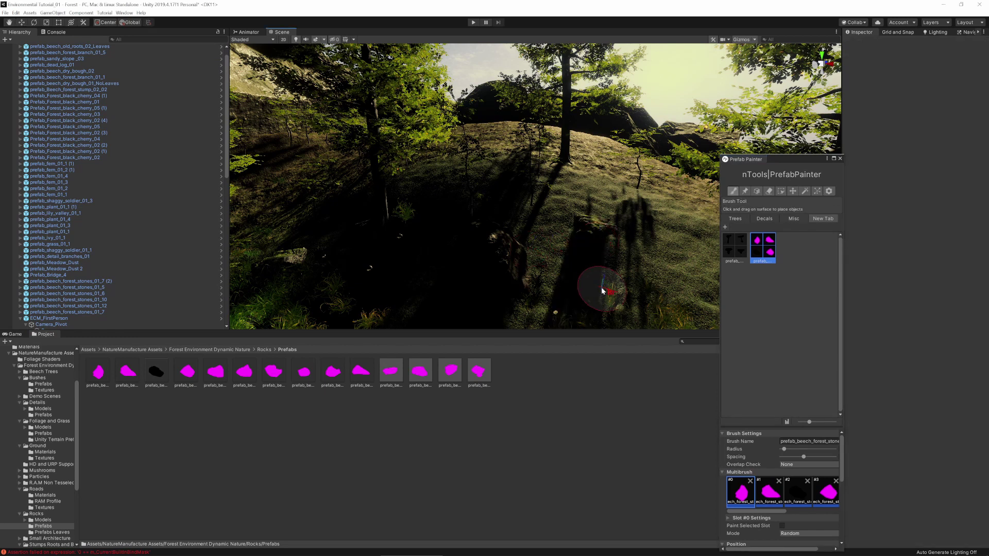
mouse_move(582, 297)
middle_down()
mouse_move(563, 262)
mouse_move(549, 257)
middle_up()
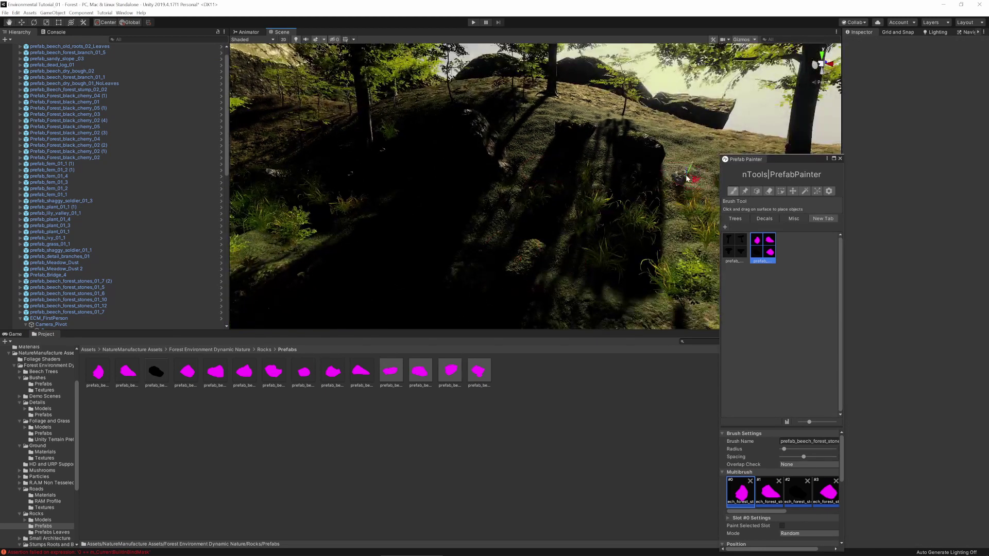
middle_drag(545, 211, 561, 233)
mouse_move(517, 134)
mouse_down()
mouse_move(601, 139)
mouse_move(678, 160)
mouse_up()
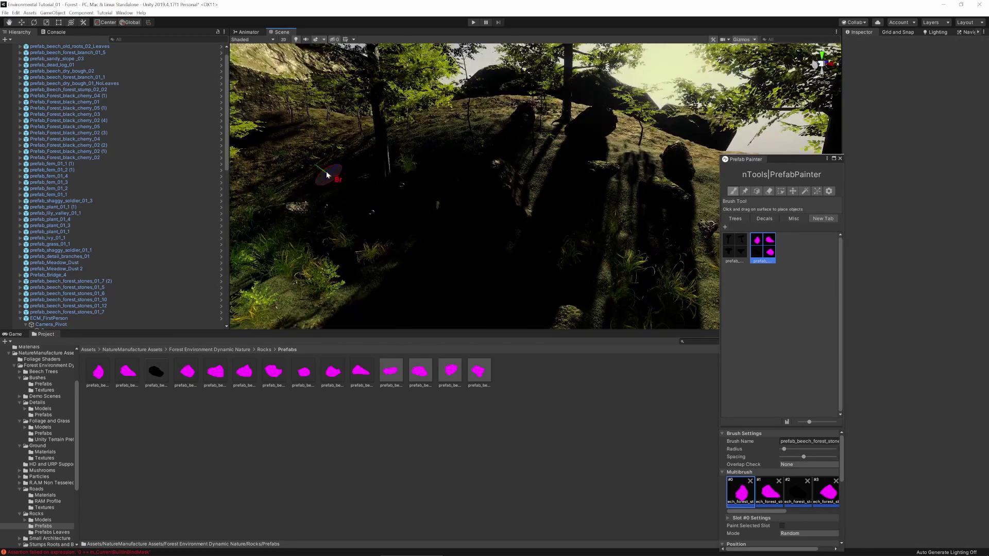
middle_drag(326, 172, 739, 272)
mouse_move(242, 280)
right_down()
mouse_move(432, 278)
mouse_move(384, 273)
right_up()
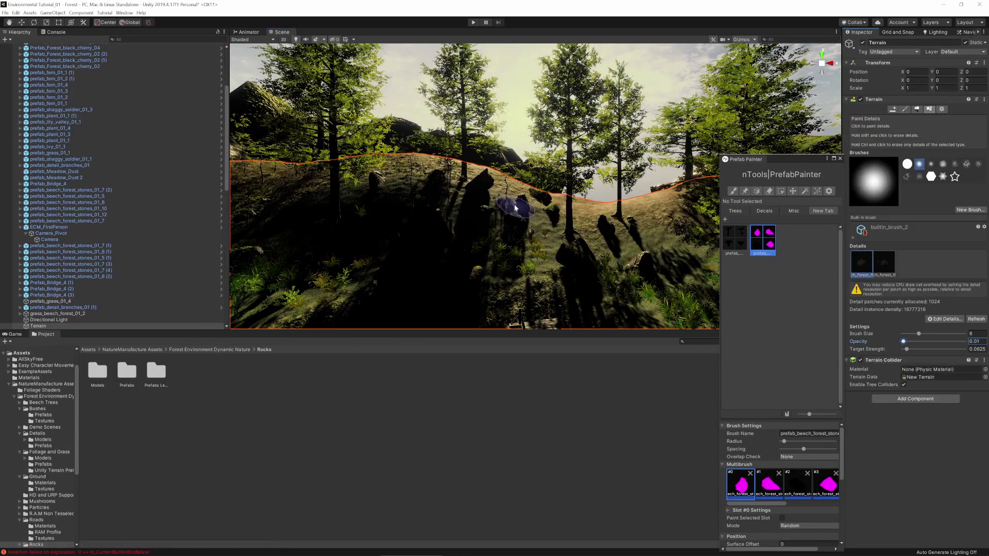
Step: Exit Play mode, frame the whole Terrain and examine the forest and its surrounding boundary rocks from above
right_drag(431, 164, 554, 172)
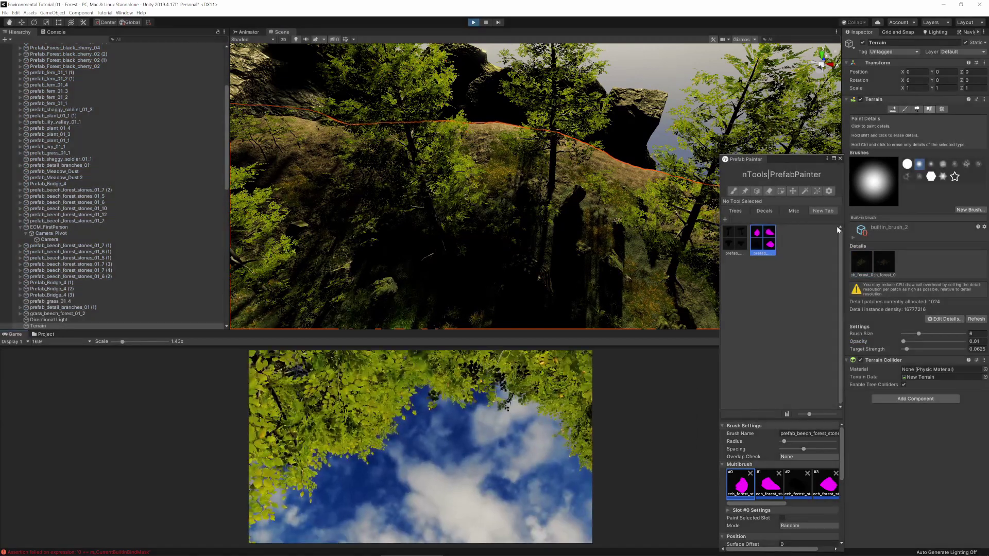
key(ctrl+p)
key(f)
scroll(586, 288, down, 5)
scroll(573, 273, up, 4)
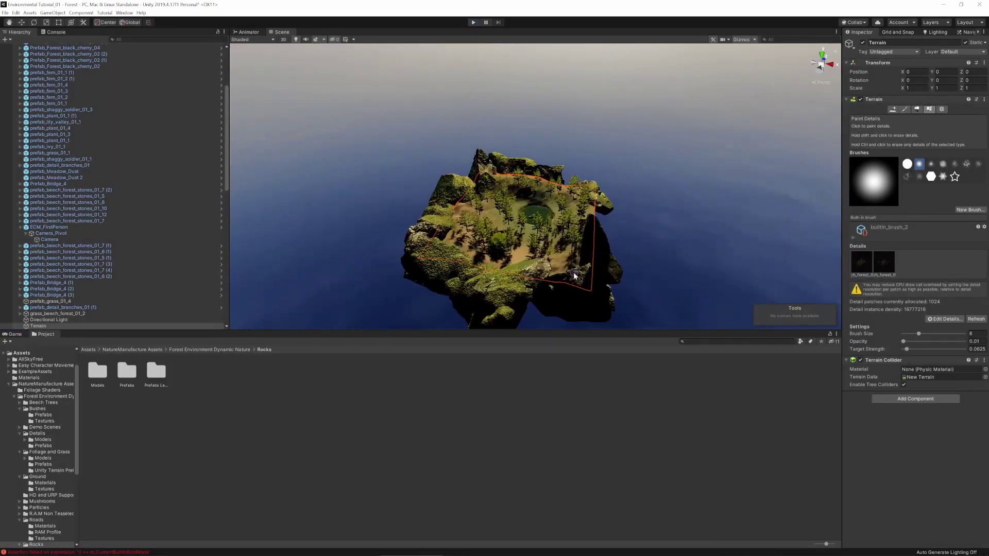
right_drag(572, 273, 505, 270)
middle_drag(504, 270, 615, 251)
scroll(614, 251, down, 5)
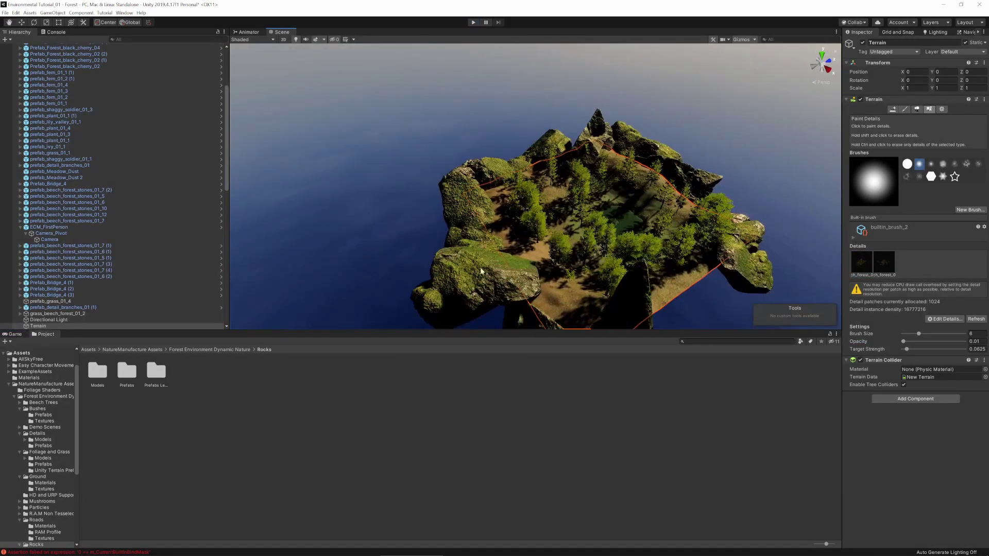
scroll(482, 280, up, 10)
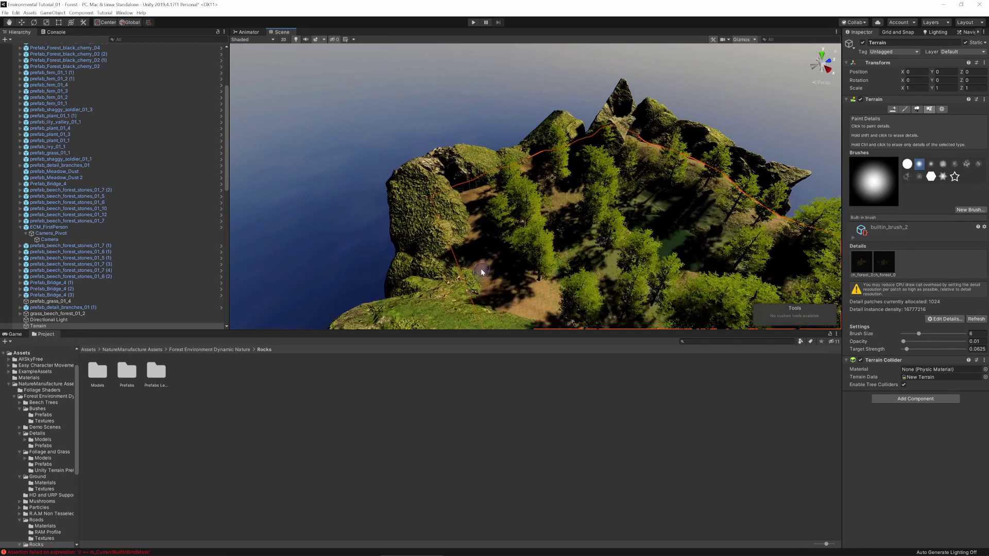
Step: Select the large boundary rock prefab_beech_forest_stones_01_7 (2) and examine it and the bridge area from several angles
click(470, 147)
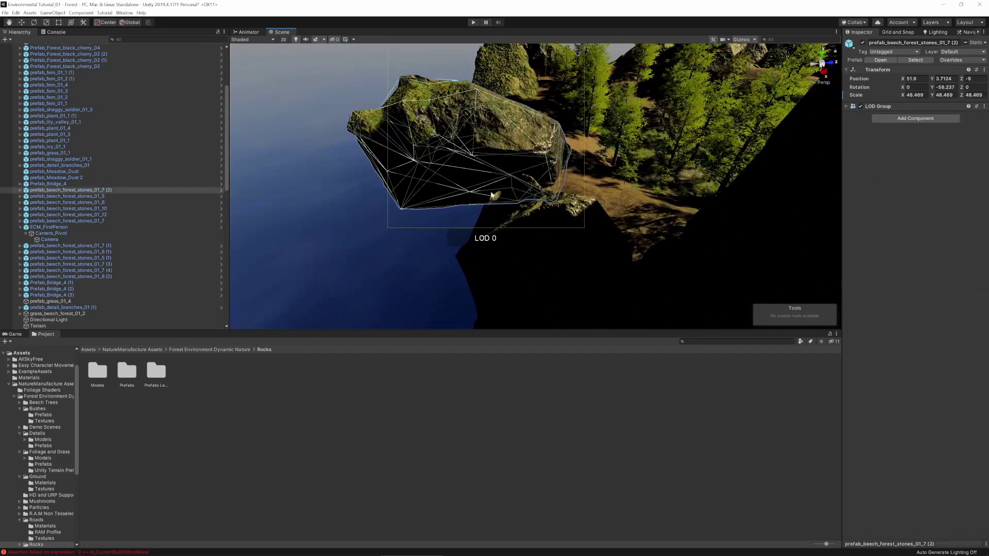
right_drag(492, 194, 616, 195)
middle_drag(541, 187, 613, 235)
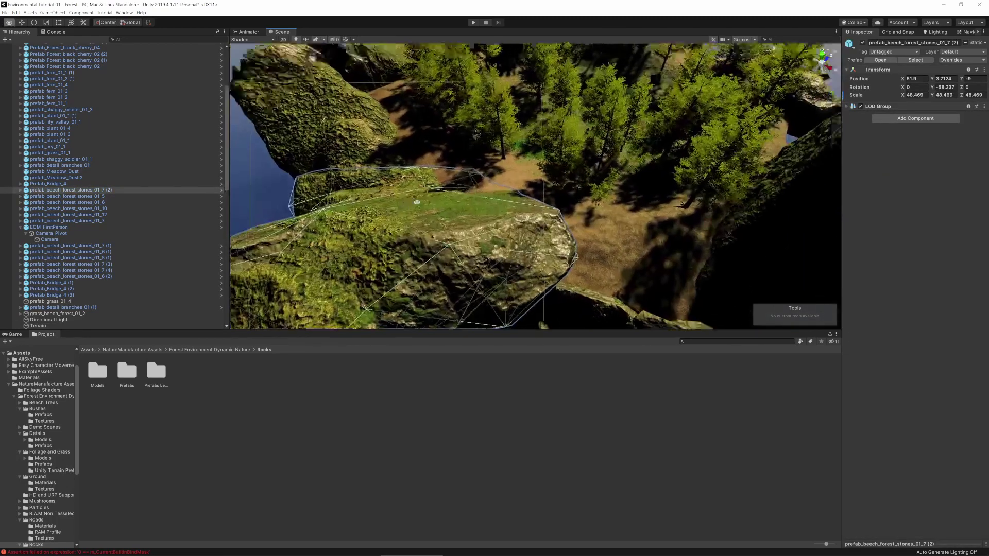
alt+drag(494, 211, 613, 216)
alt+drag(464, 201, 693, 181)
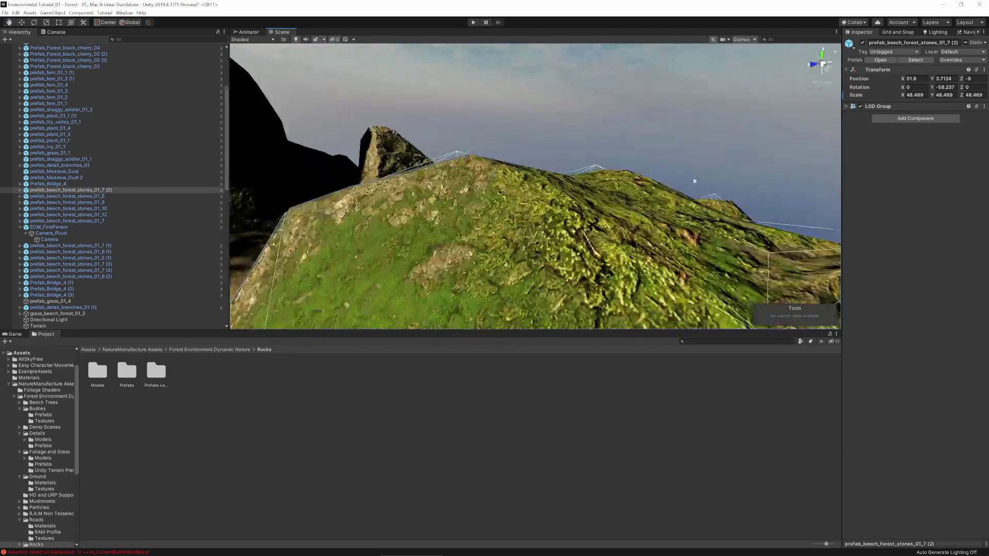
alt+drag(545, 220, 588, 212)
right_drag(589, 215, 515, 216)
mouse_move(572, 159)
right_down()
mouse_move(561, 155)
mouse_move(563, 176)
right_up()
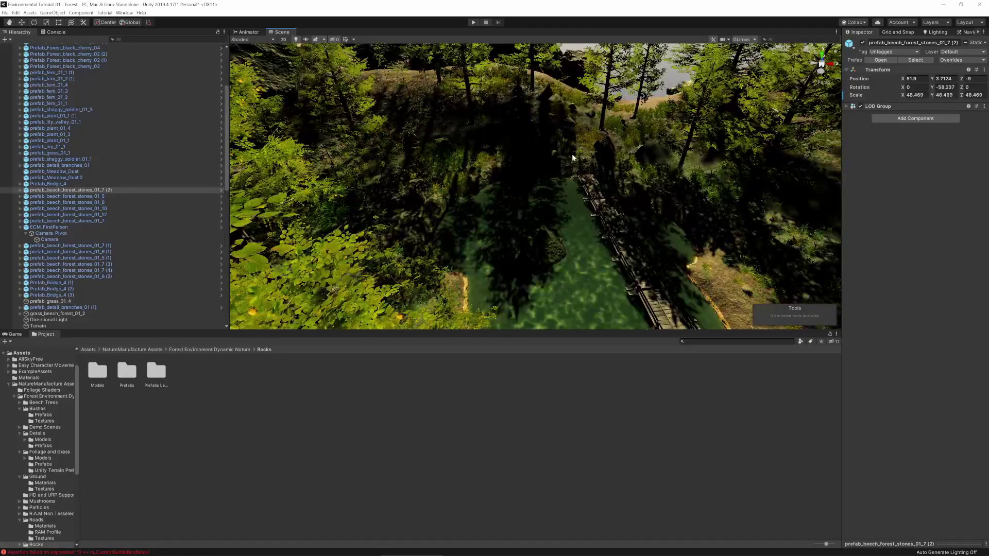